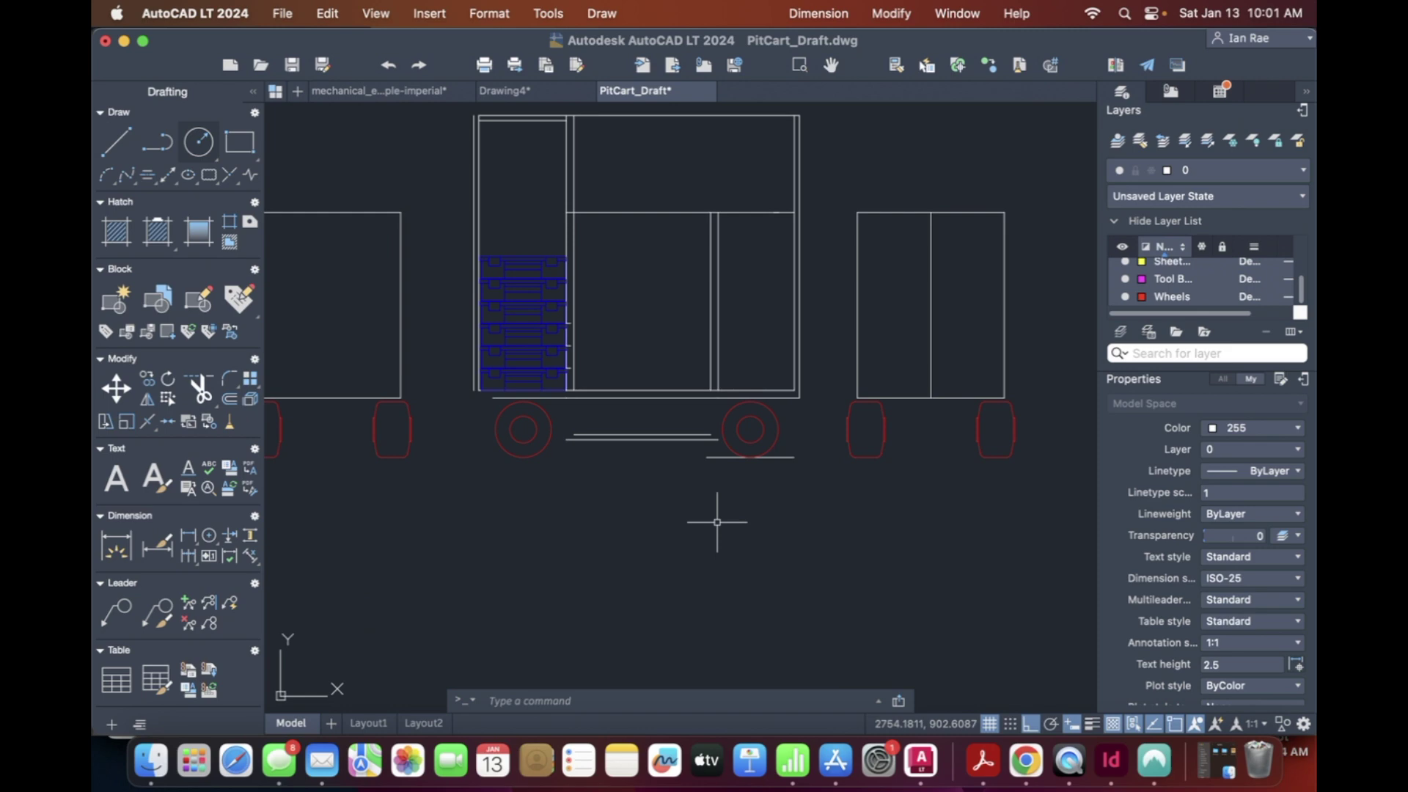
Step: Freeze the yellow Sheet layer in the layer list
type("z")
key("Return")
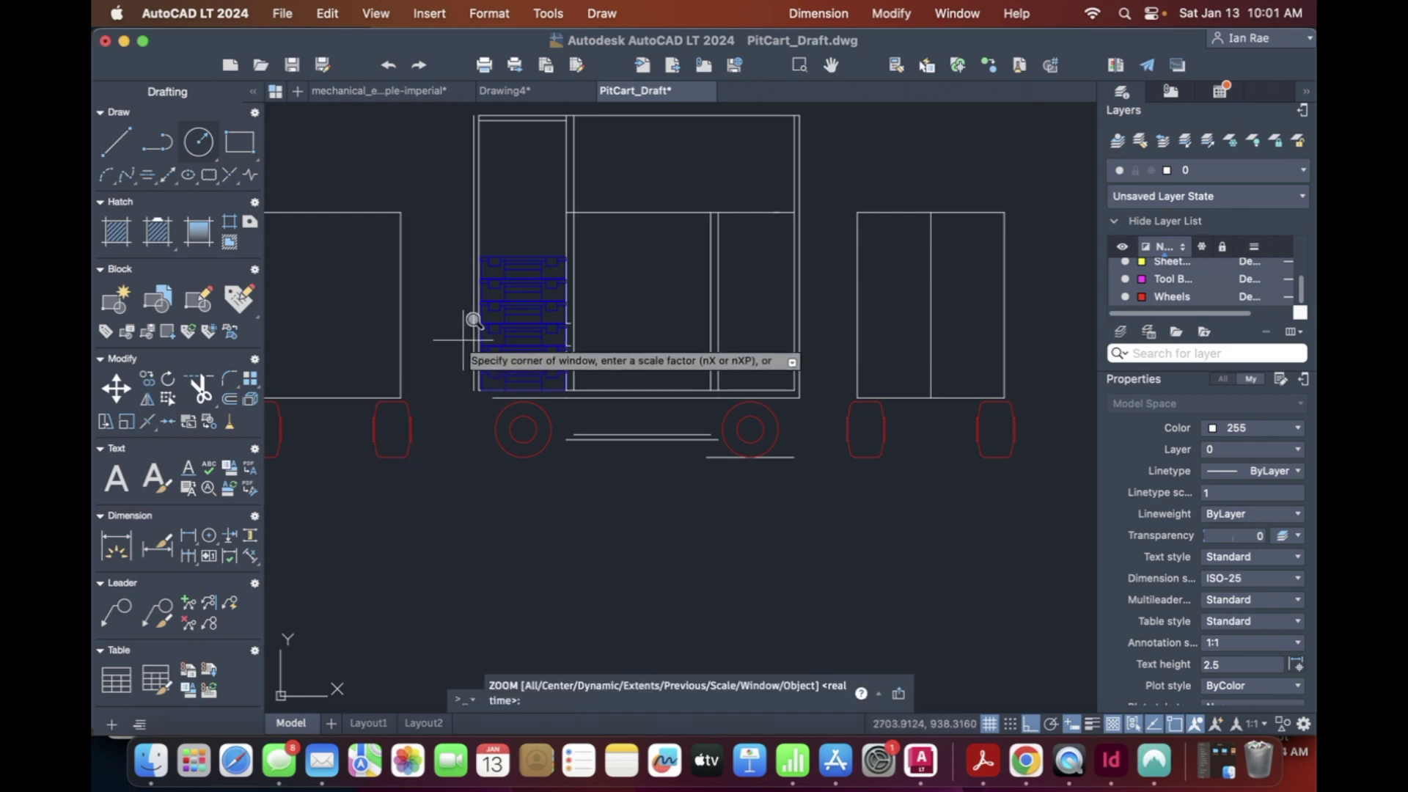
left_click(474, 320)
left_click(847, 502)
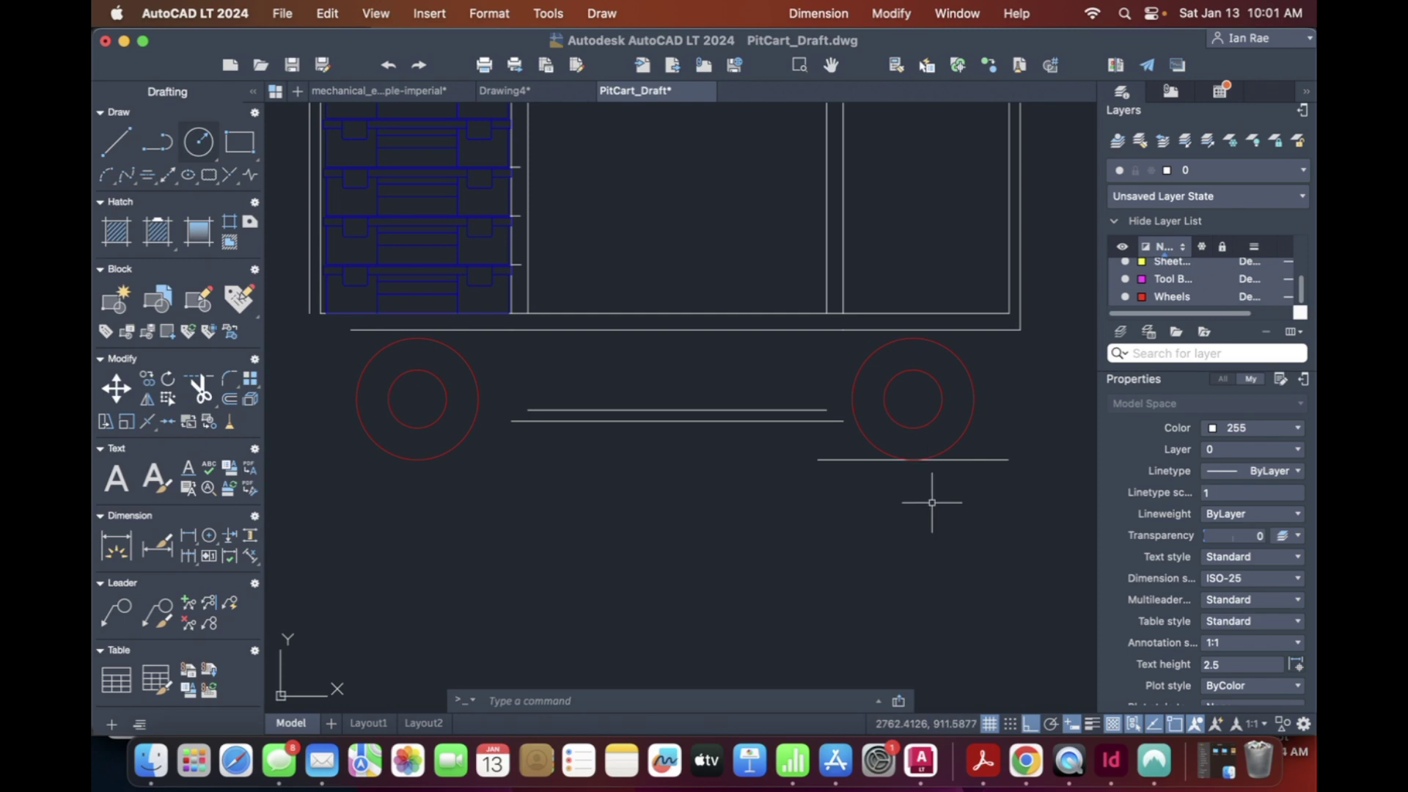
scroll(1229, 290, "down", 2)
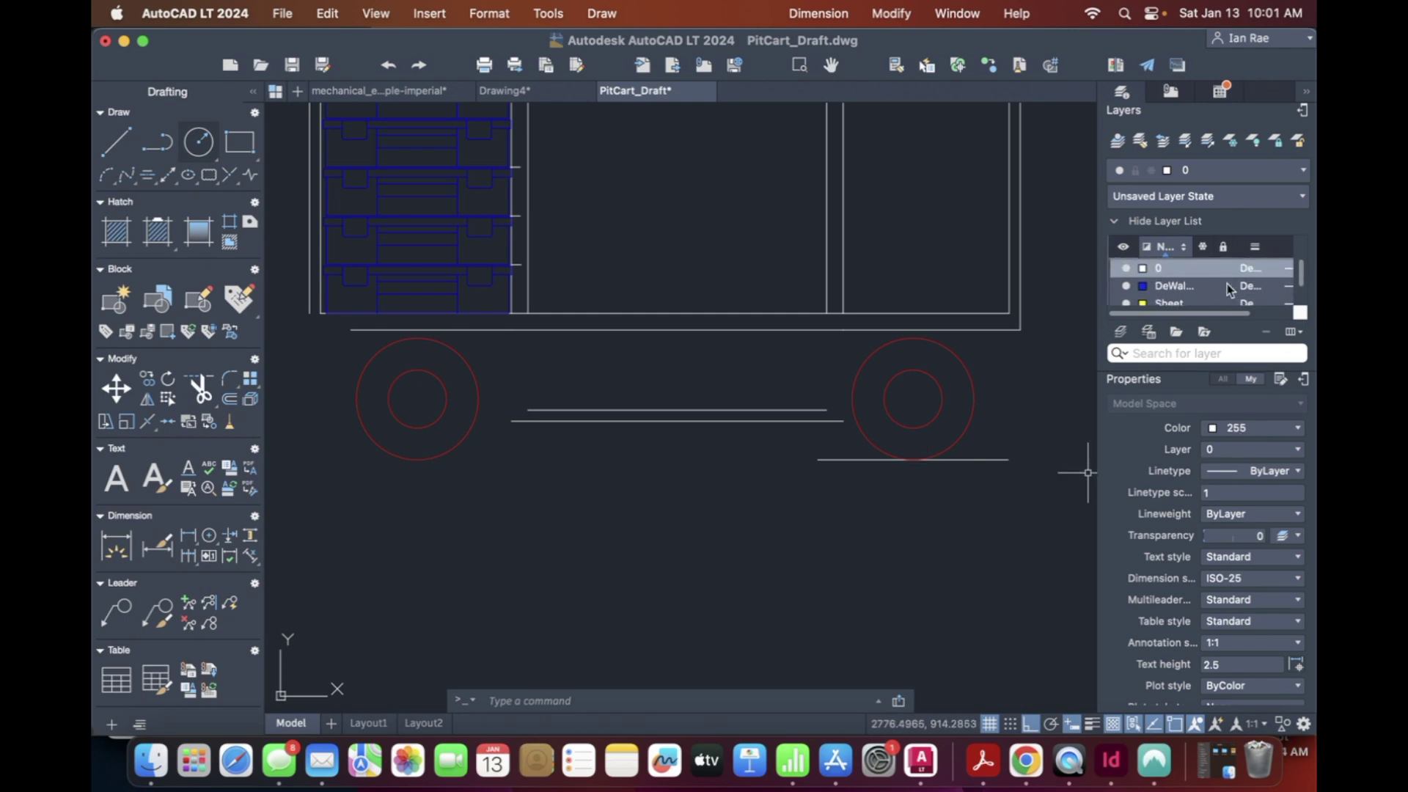
scroll(1229, 289, "up", 3)
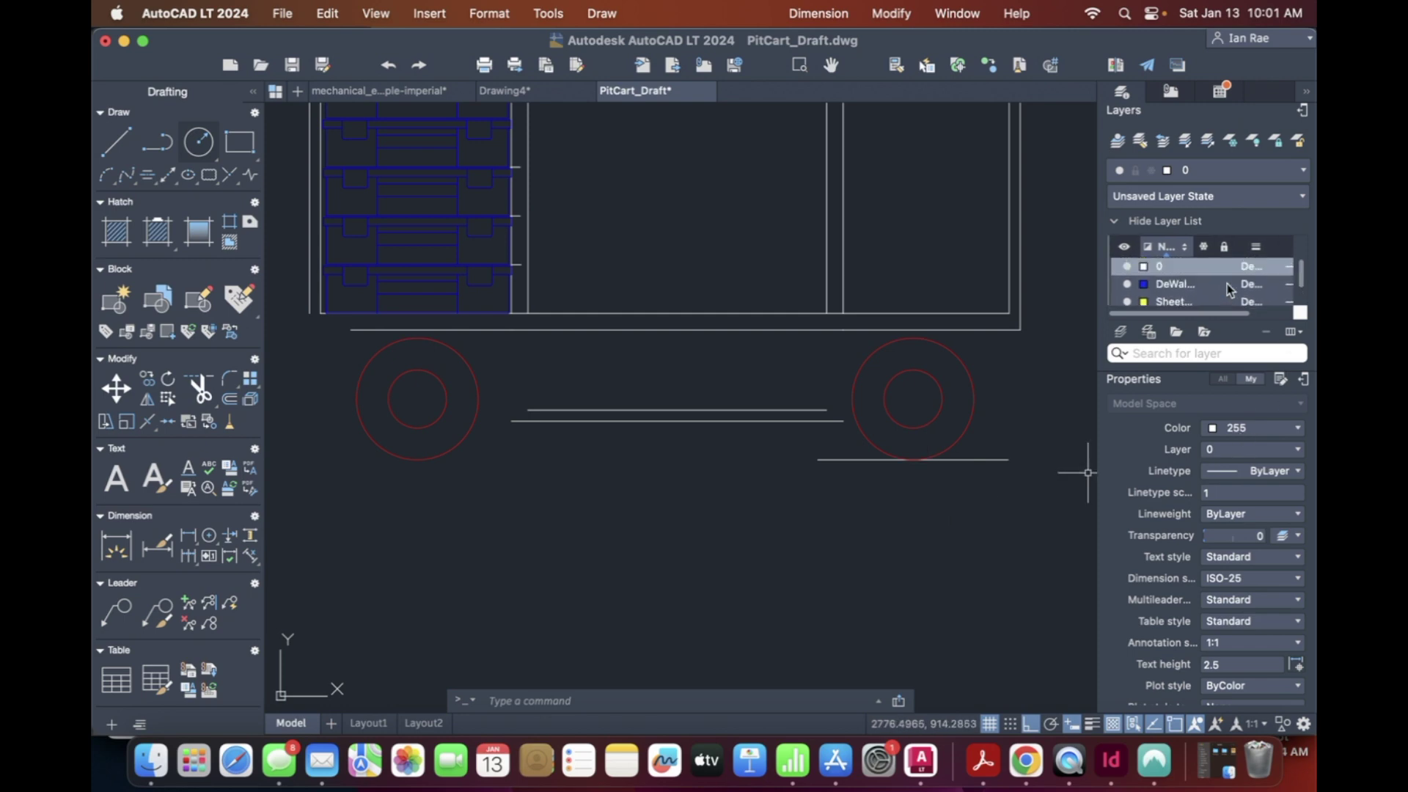
left_click(1168, 302)
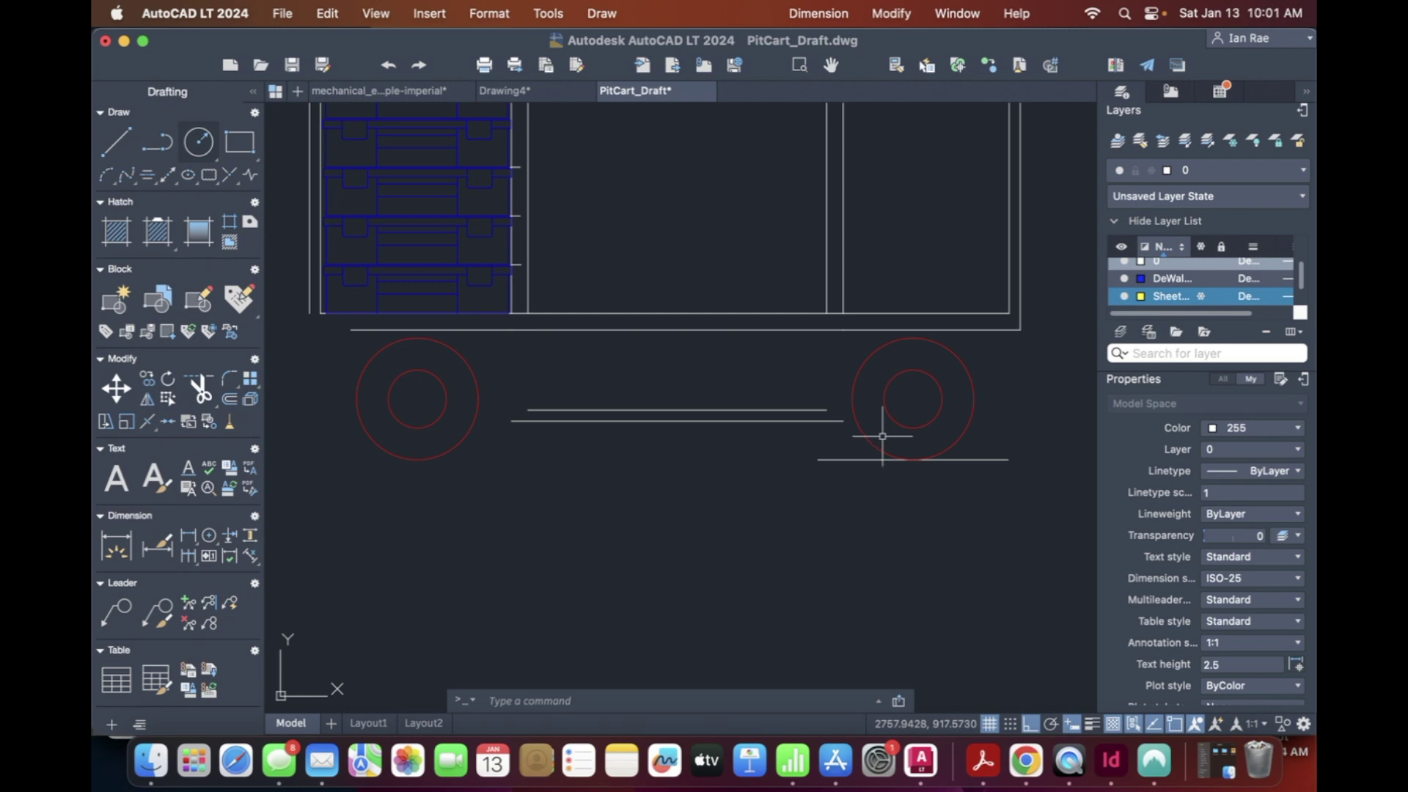
Step: Try to draw a circle centred on the right wheel's hub in the side view, reaching up to the cart's lower edge
type("c")
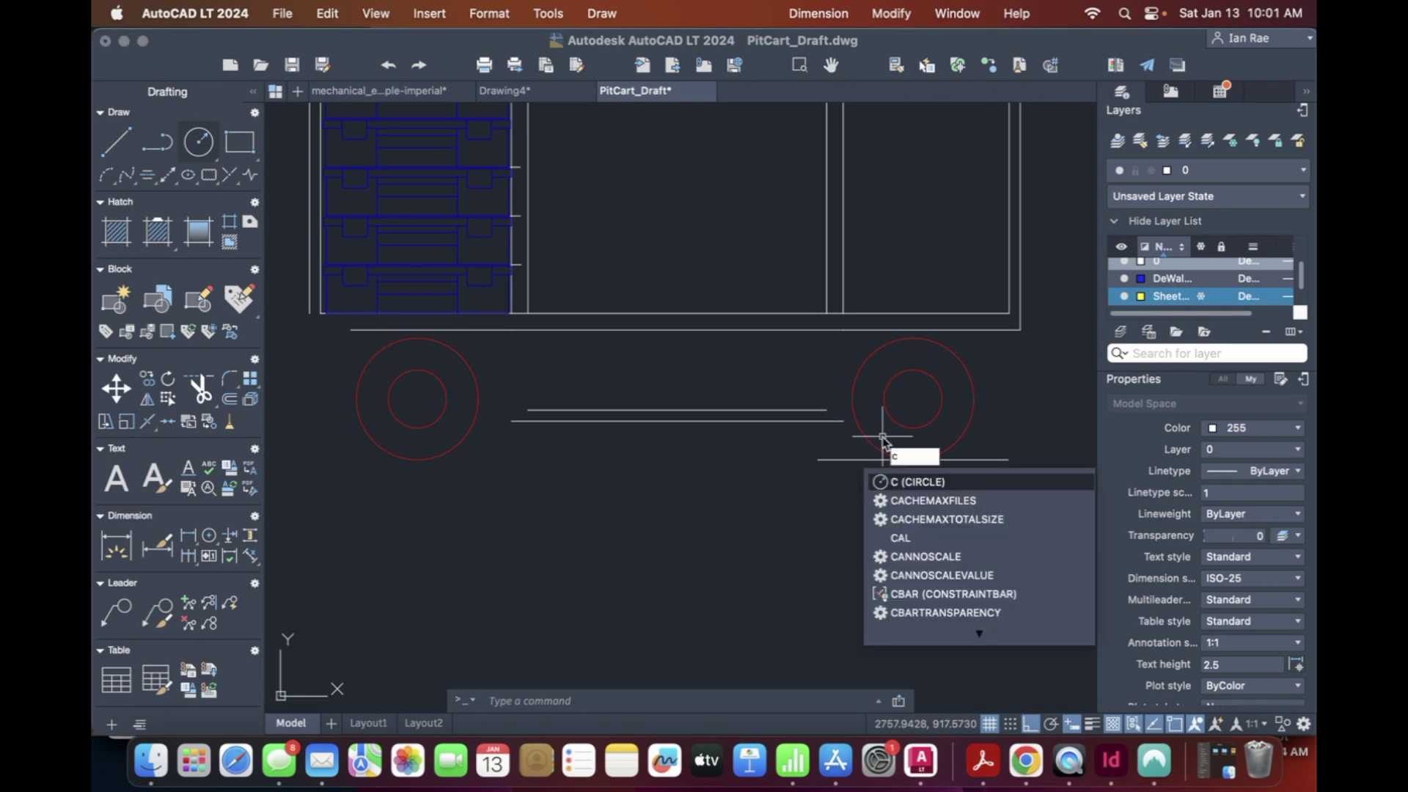
key("Return")
left_click(912, 399)
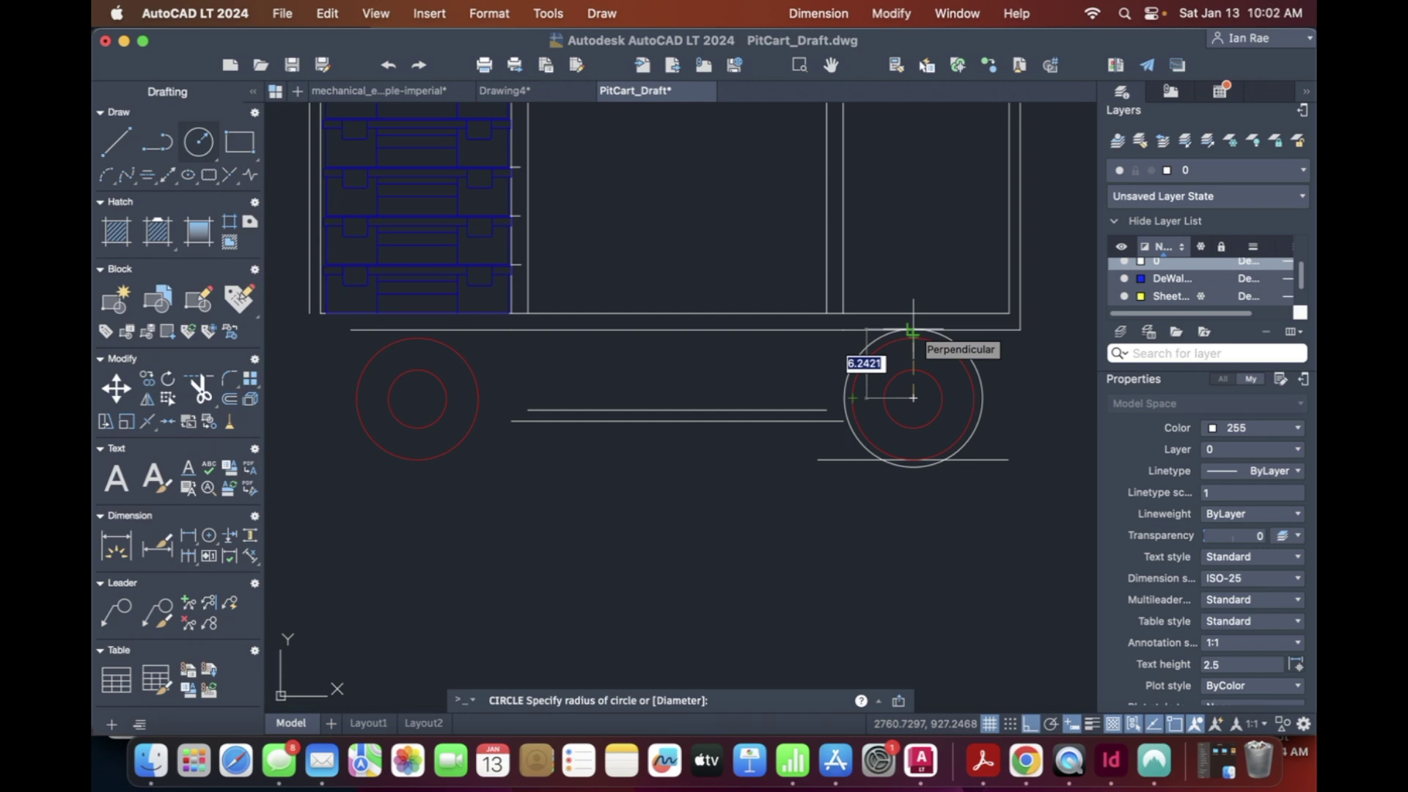
left_click(913, 331)
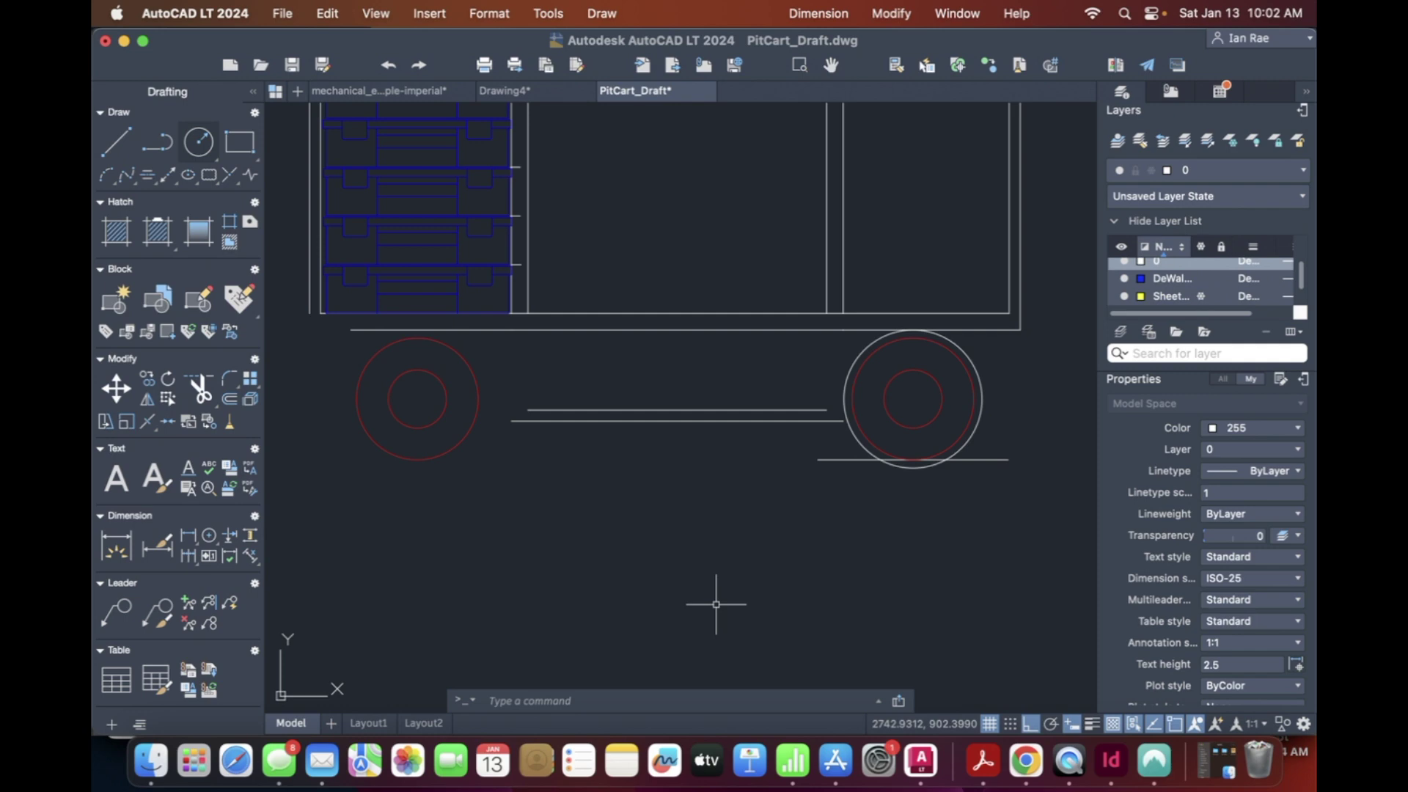
left_click(389, 65)
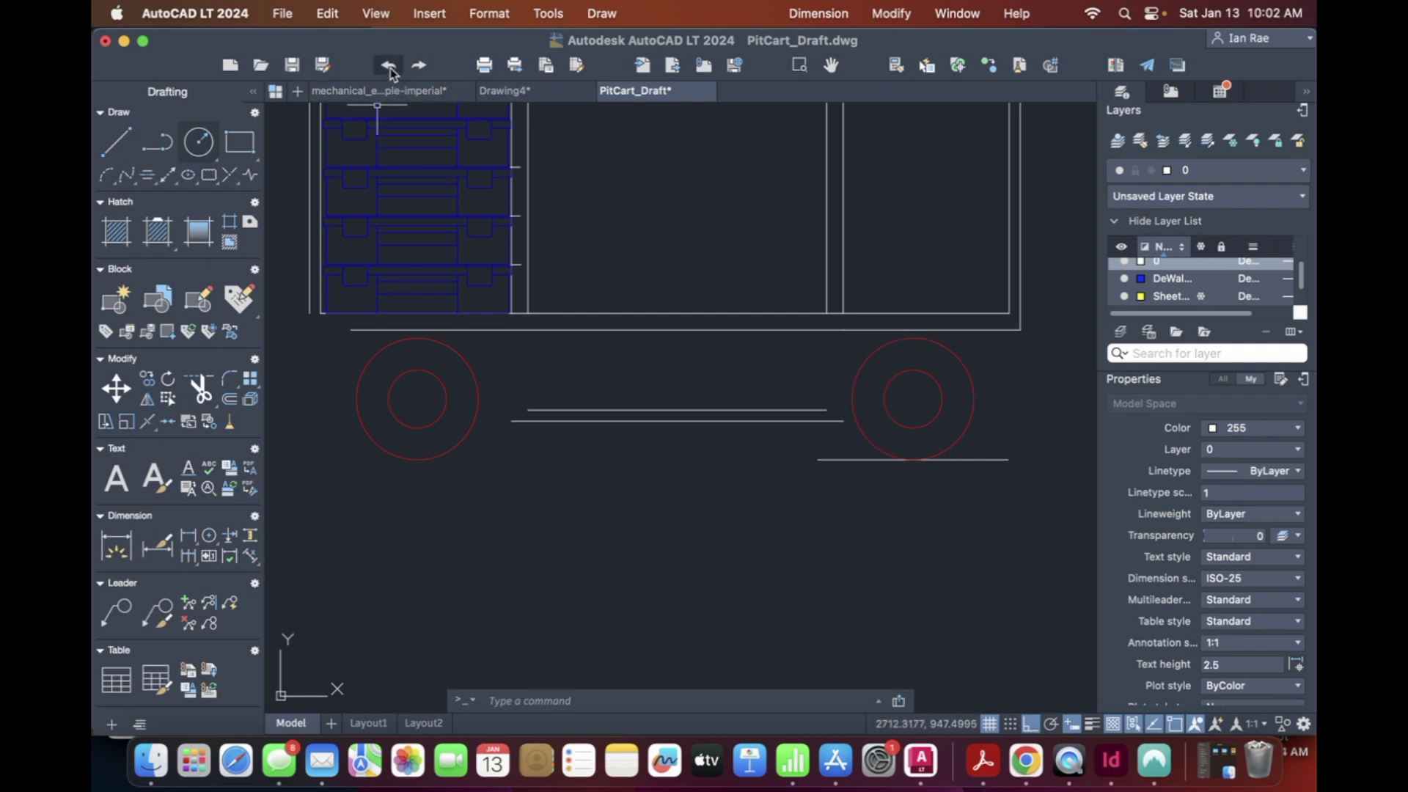
Step: Move both side-view wheels and the horizontal lines between and beneath them straight down by 2
type("m")
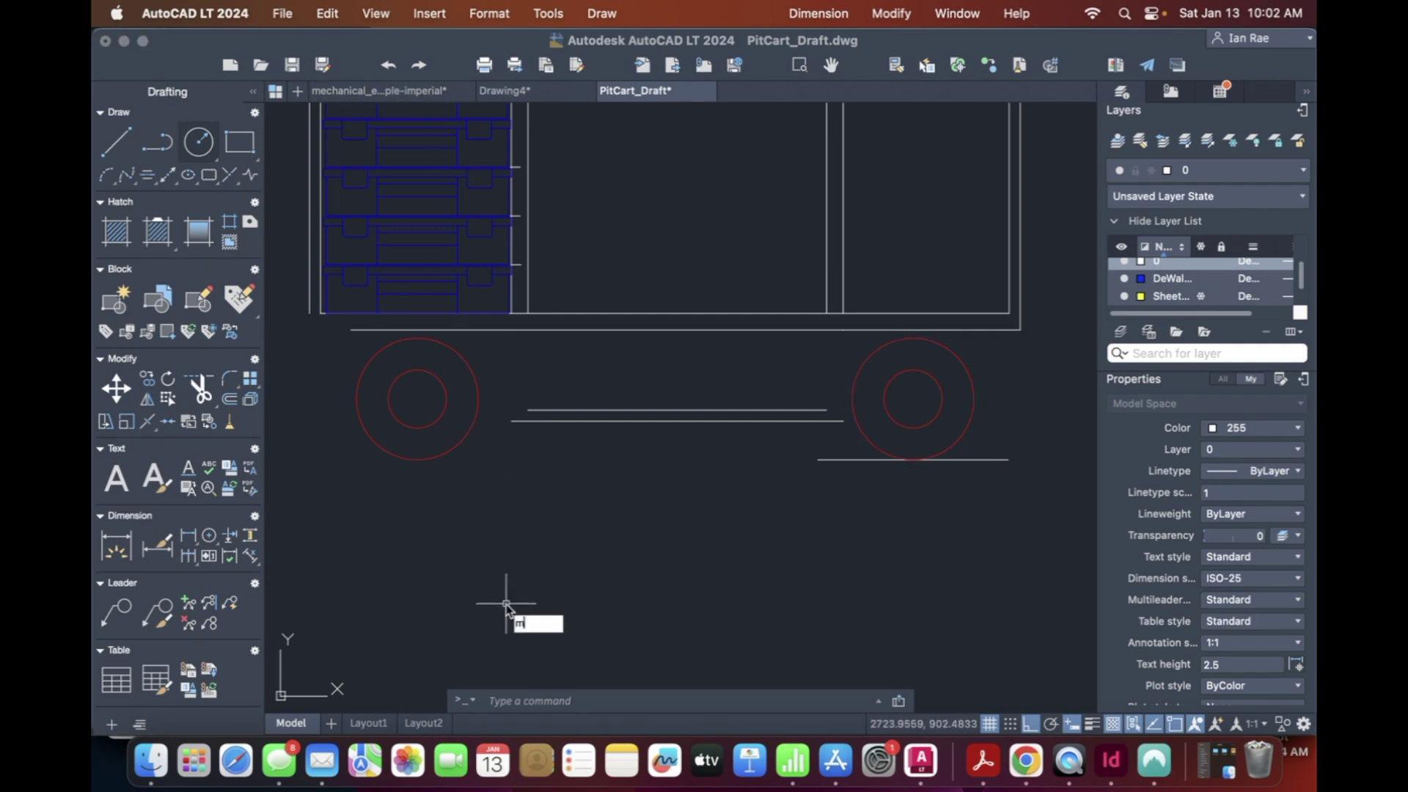
key("Return")
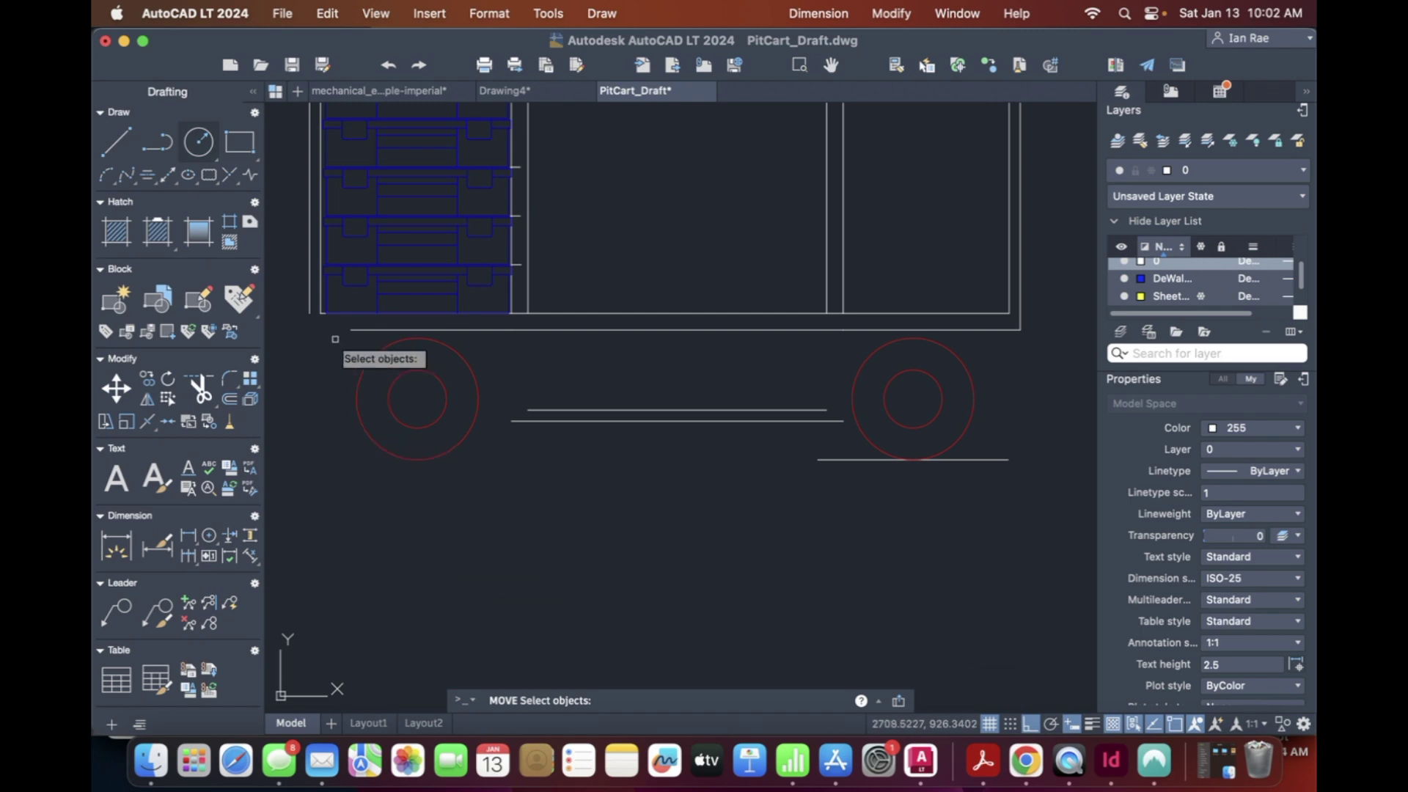
left_click(343, 532)
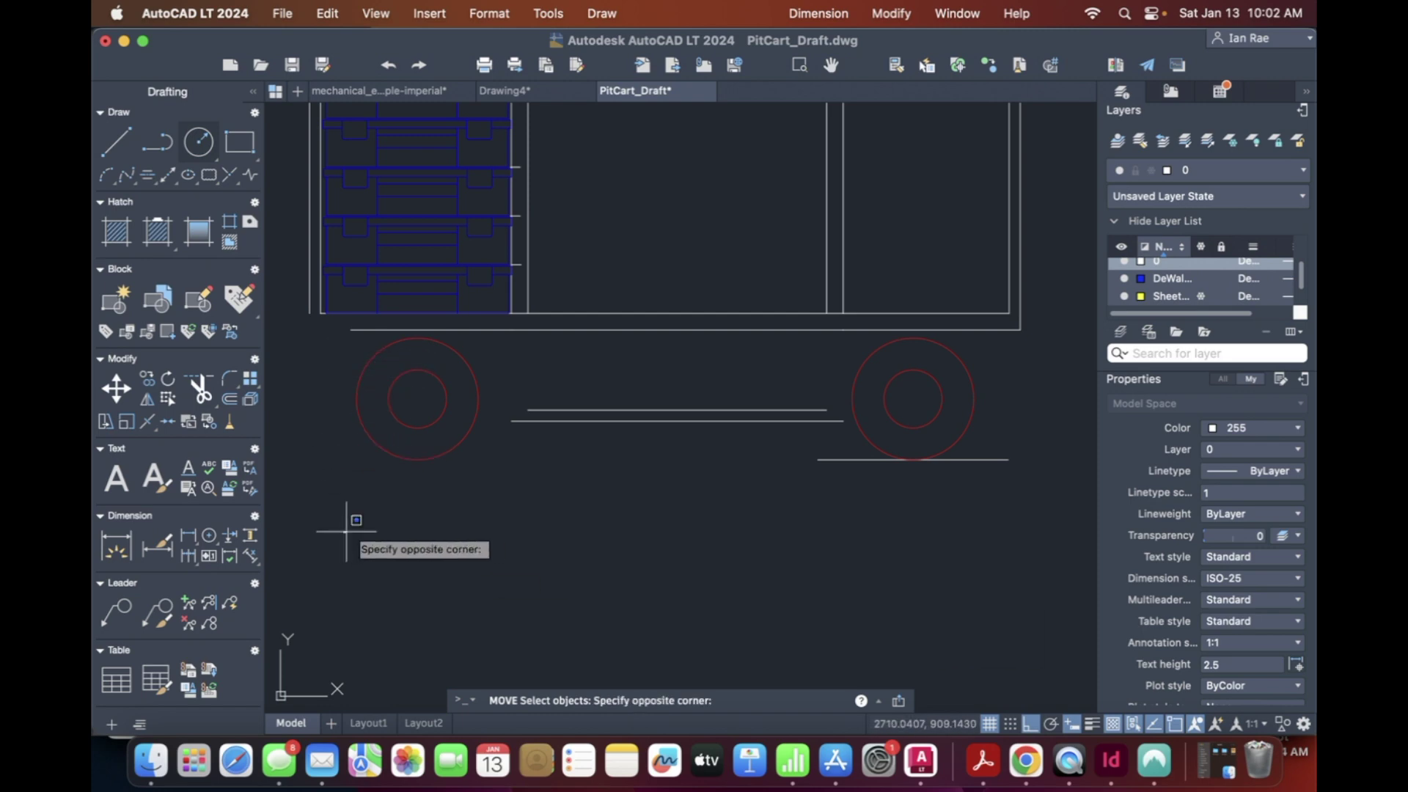
left_click(1040, 334)
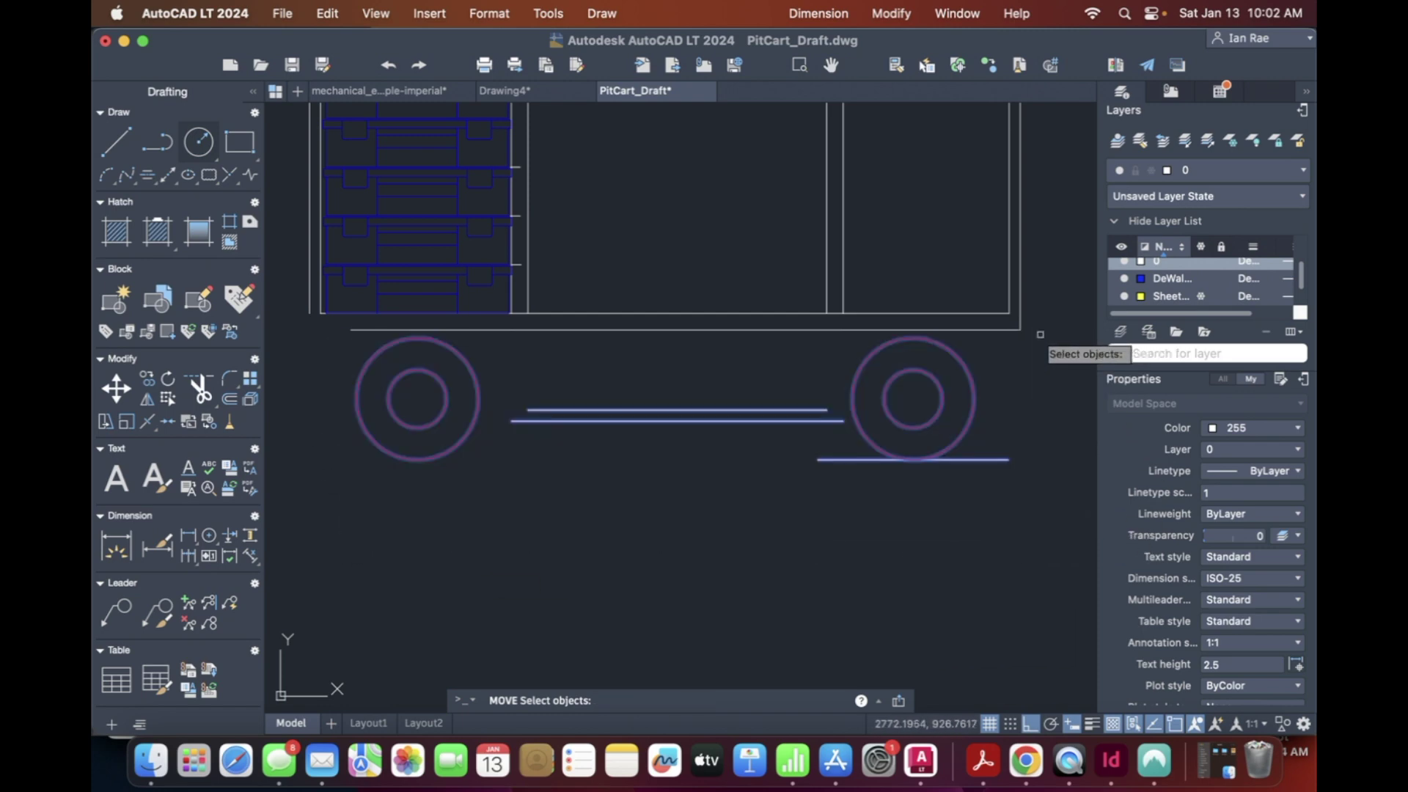
key("Return")
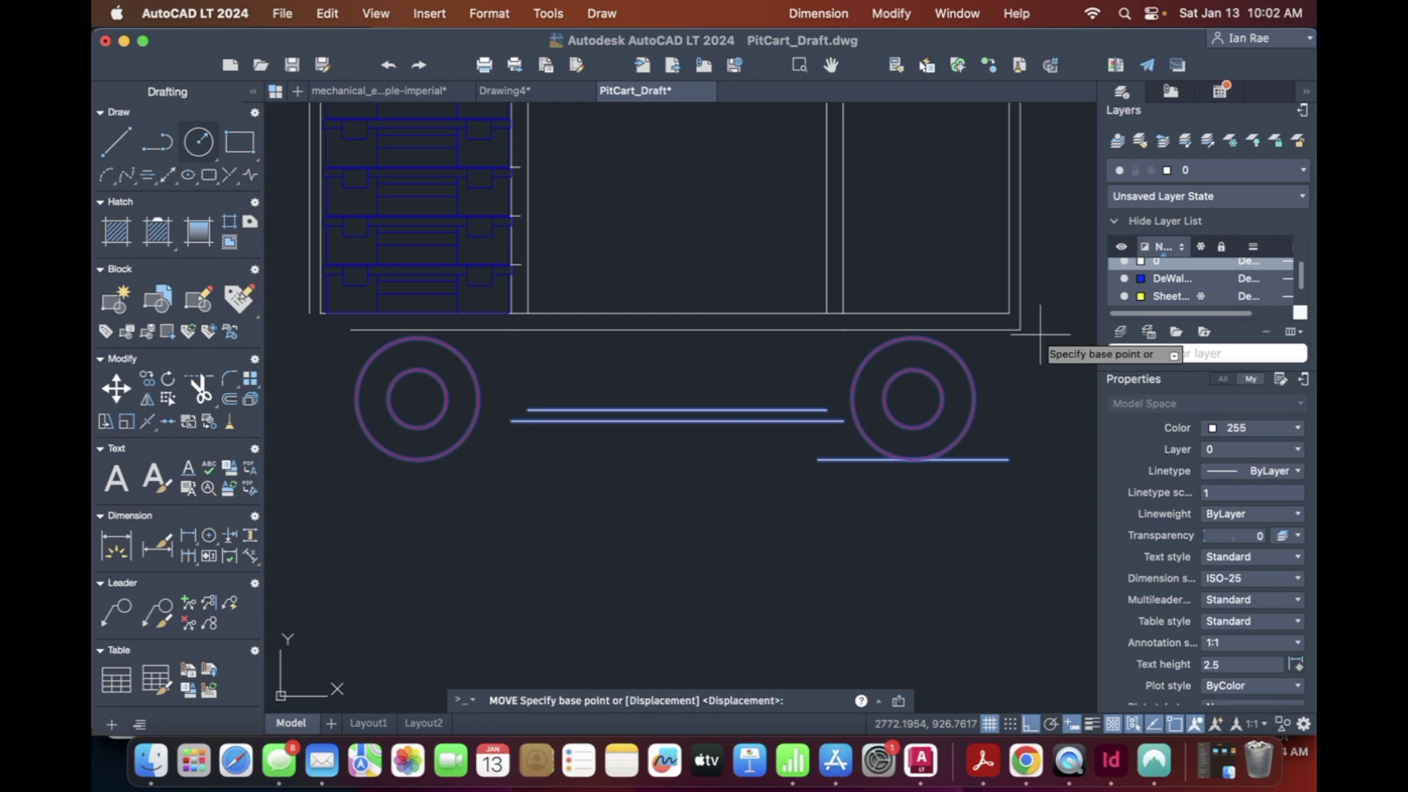
left_click(914, 399)
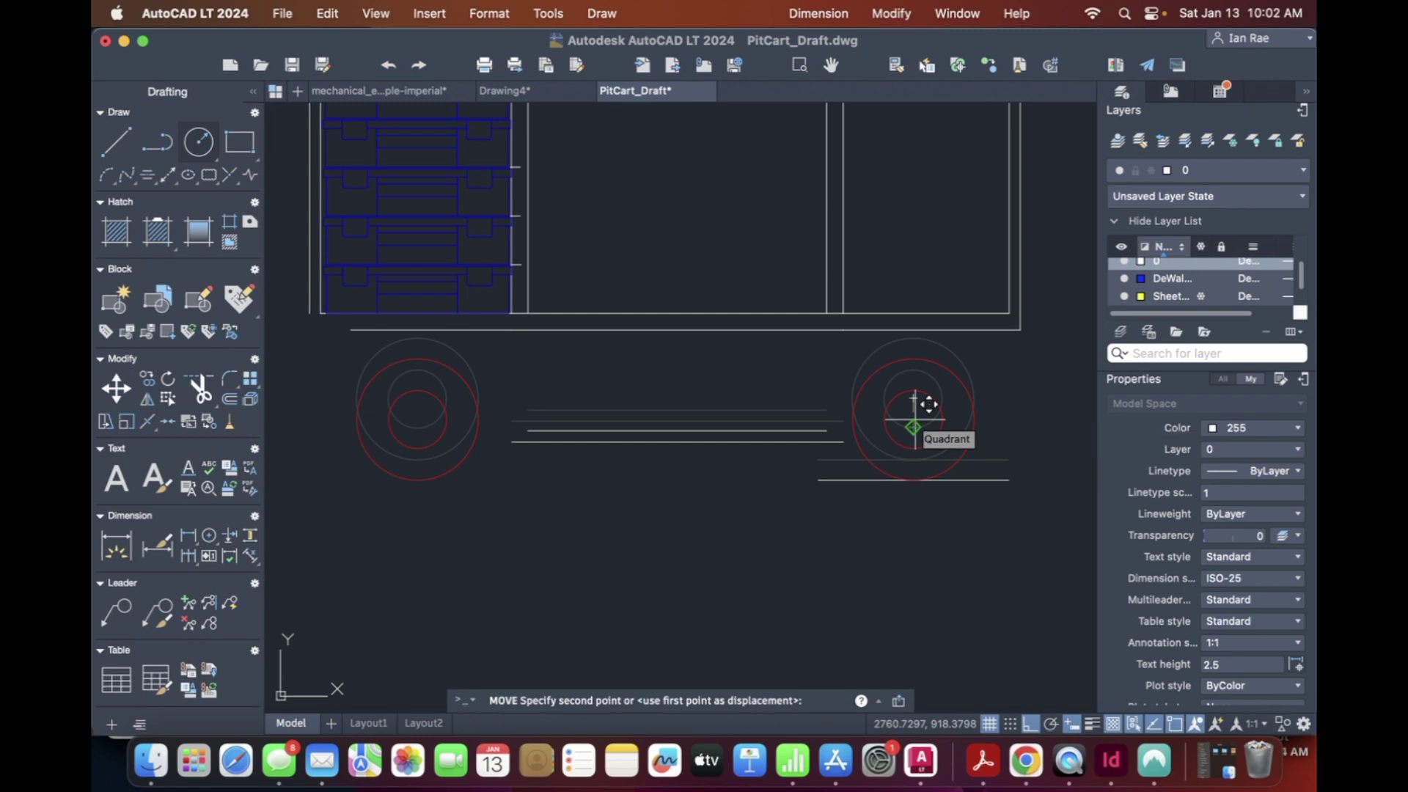
type("2")
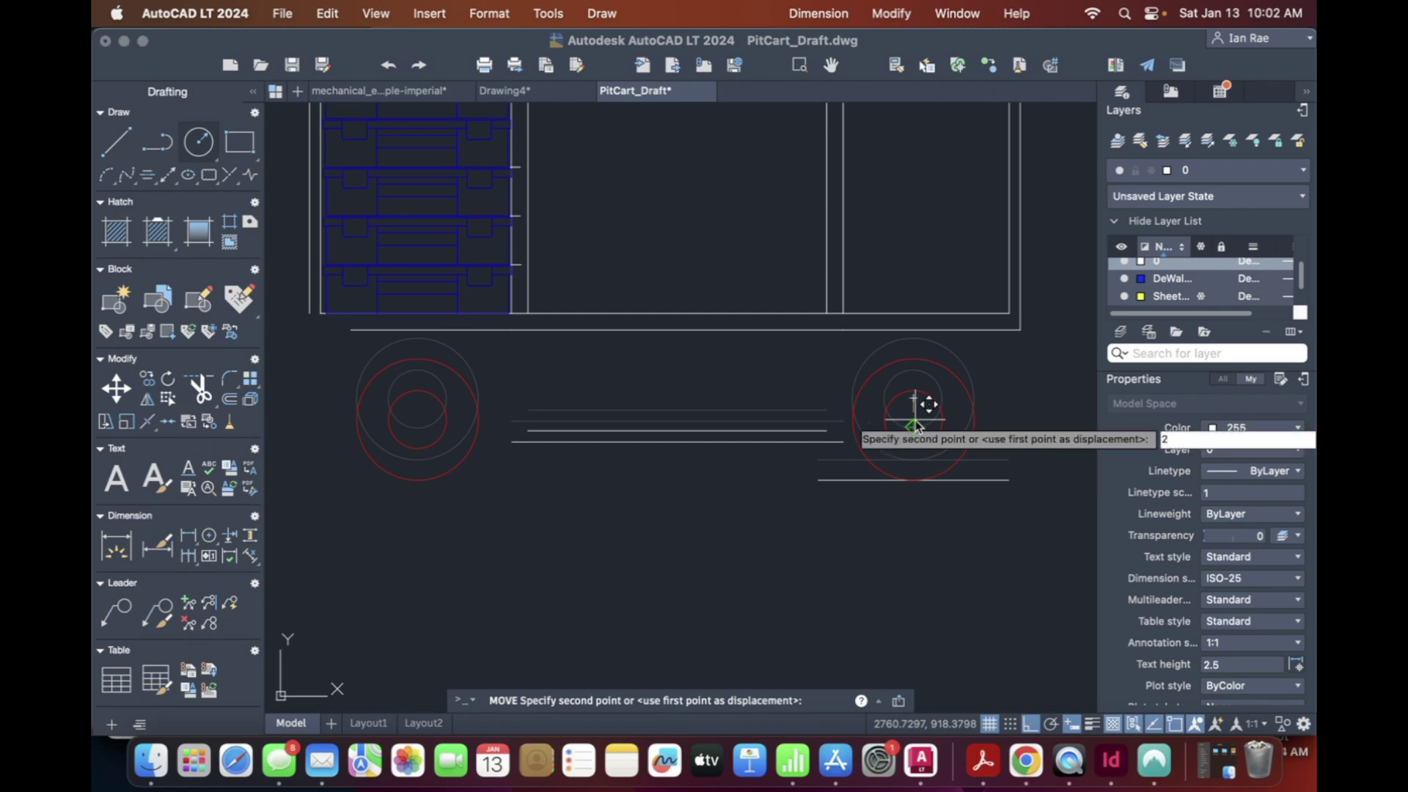
key("Return")
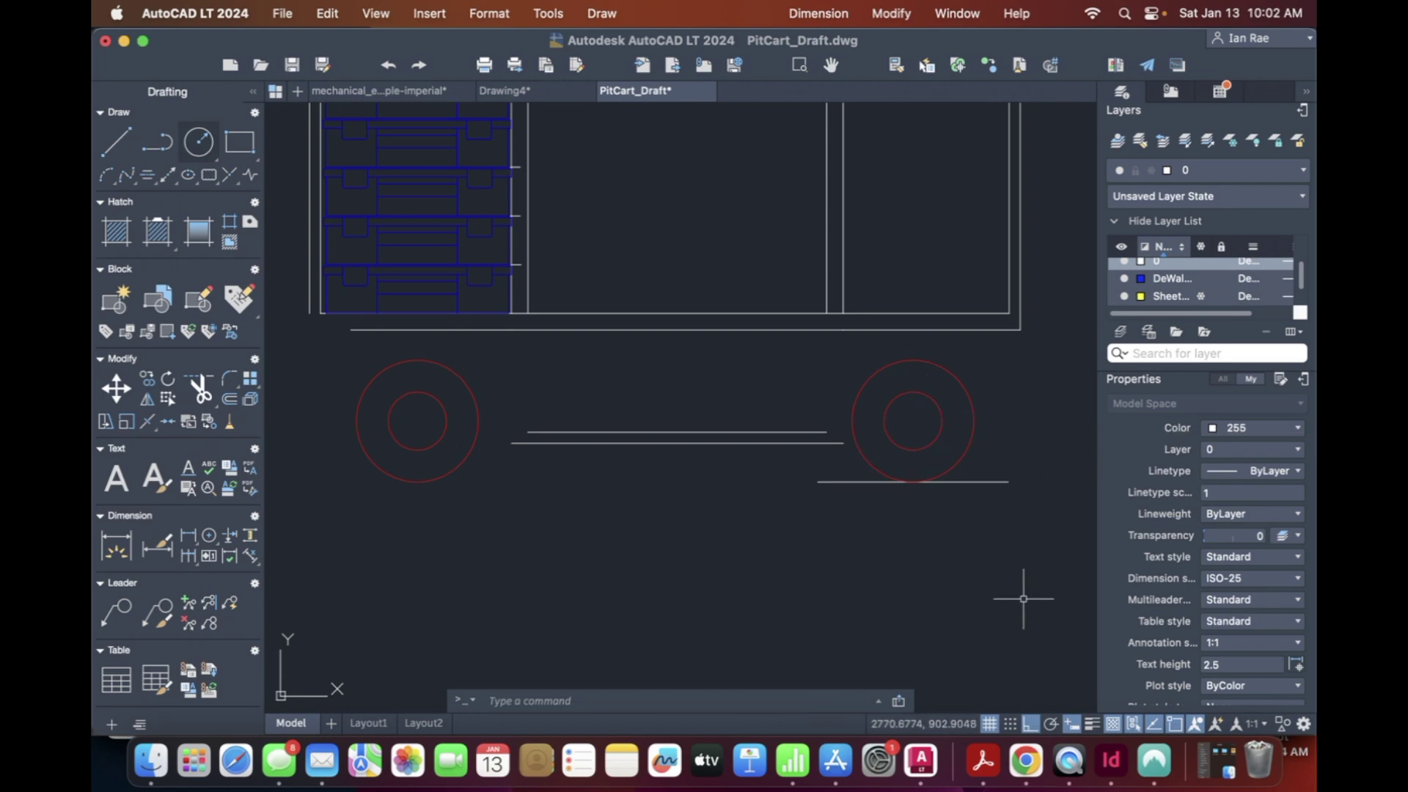
Step: Draw a circle with a radius of about 7.25 around the right wheel, centred on its hub
type("c")
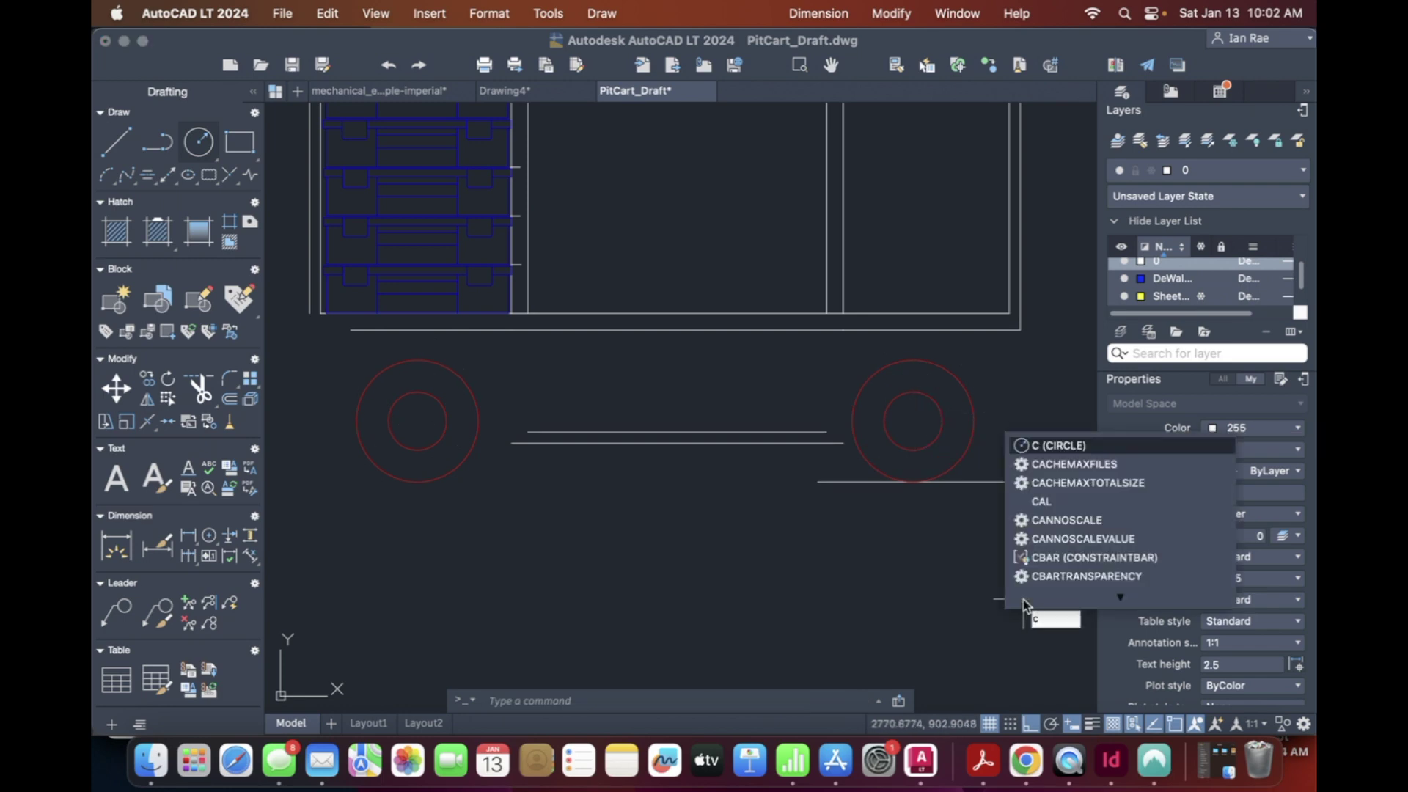
key("Return")
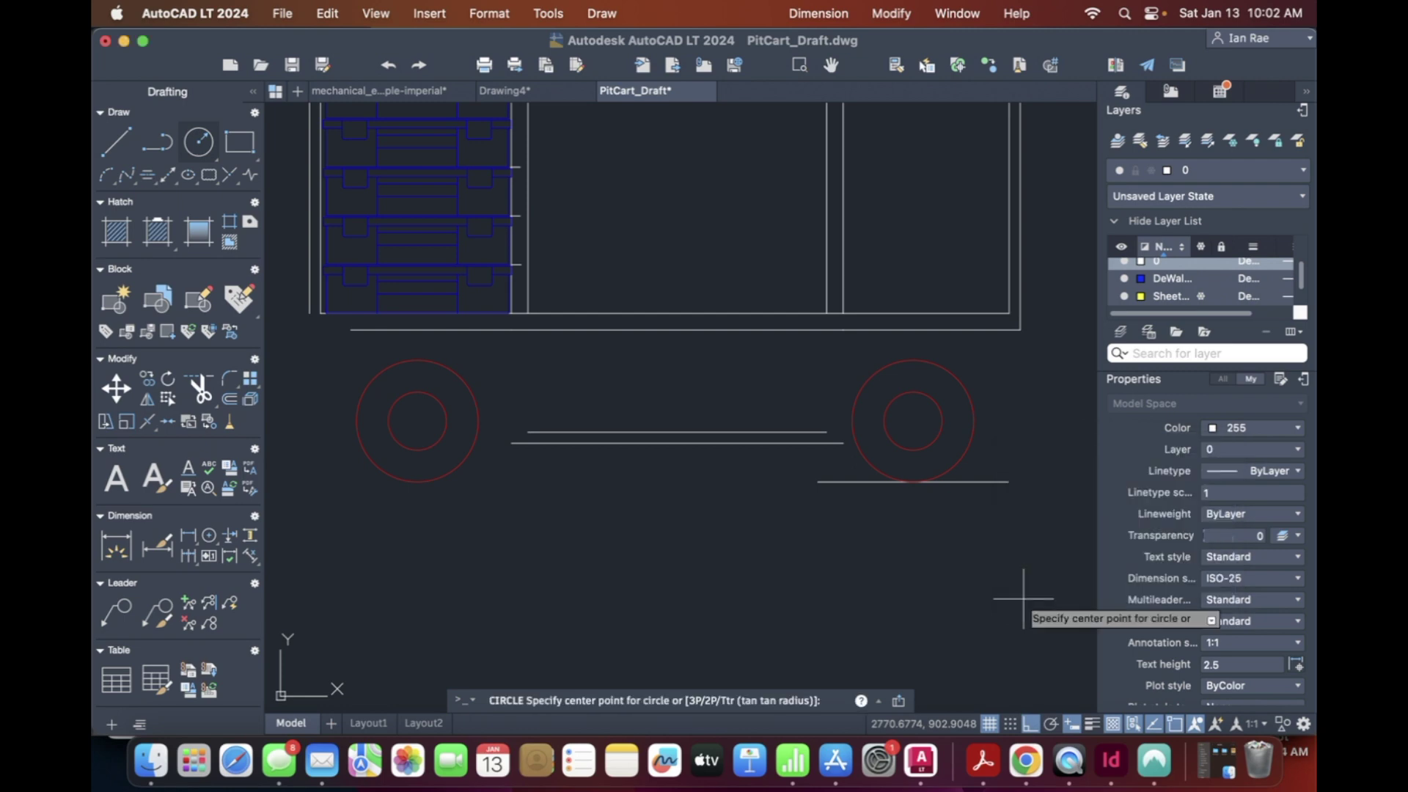
left_click(912, 420)
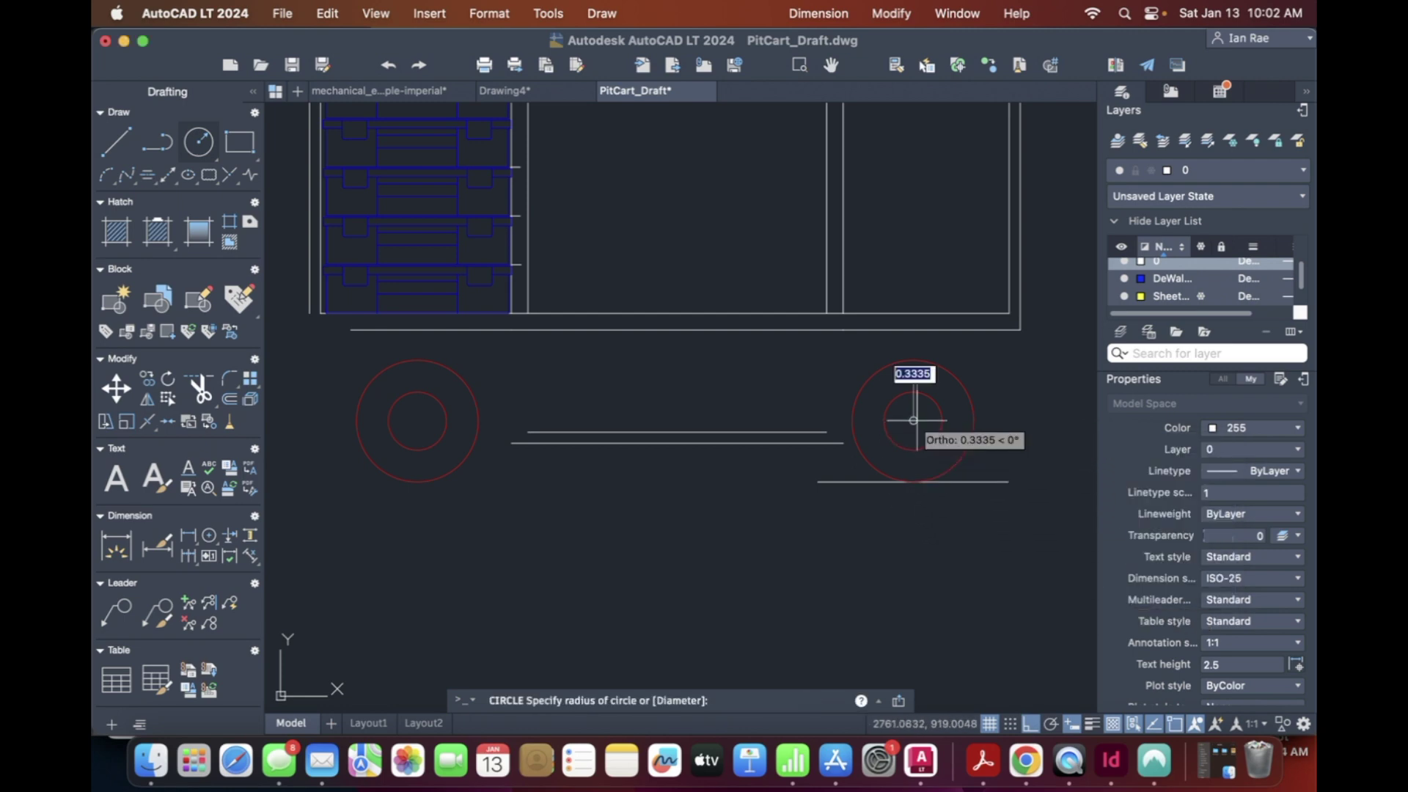
left_click(919, 339)
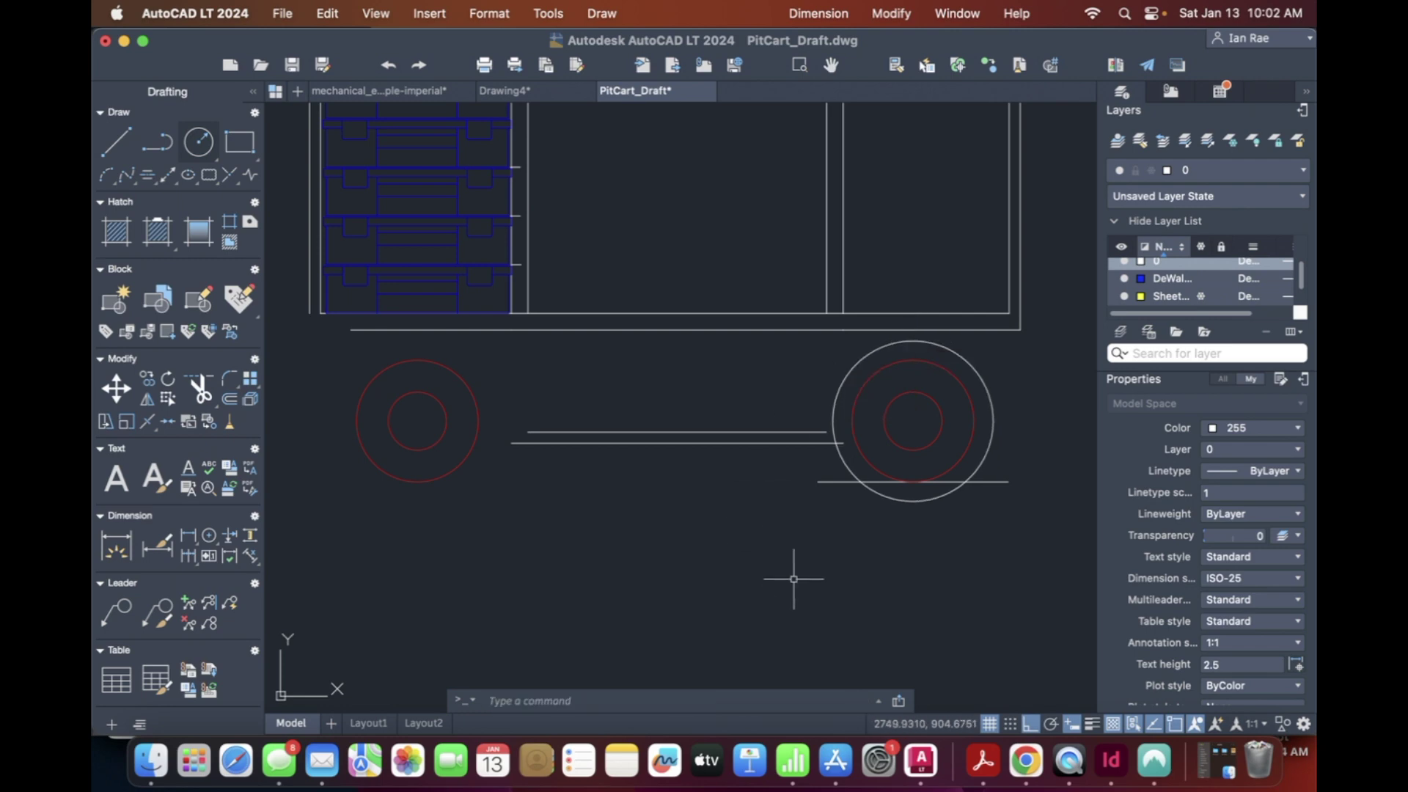
Step: Copy the large white circle from the right wheel's centre to the left wheel's centre
type("cp")
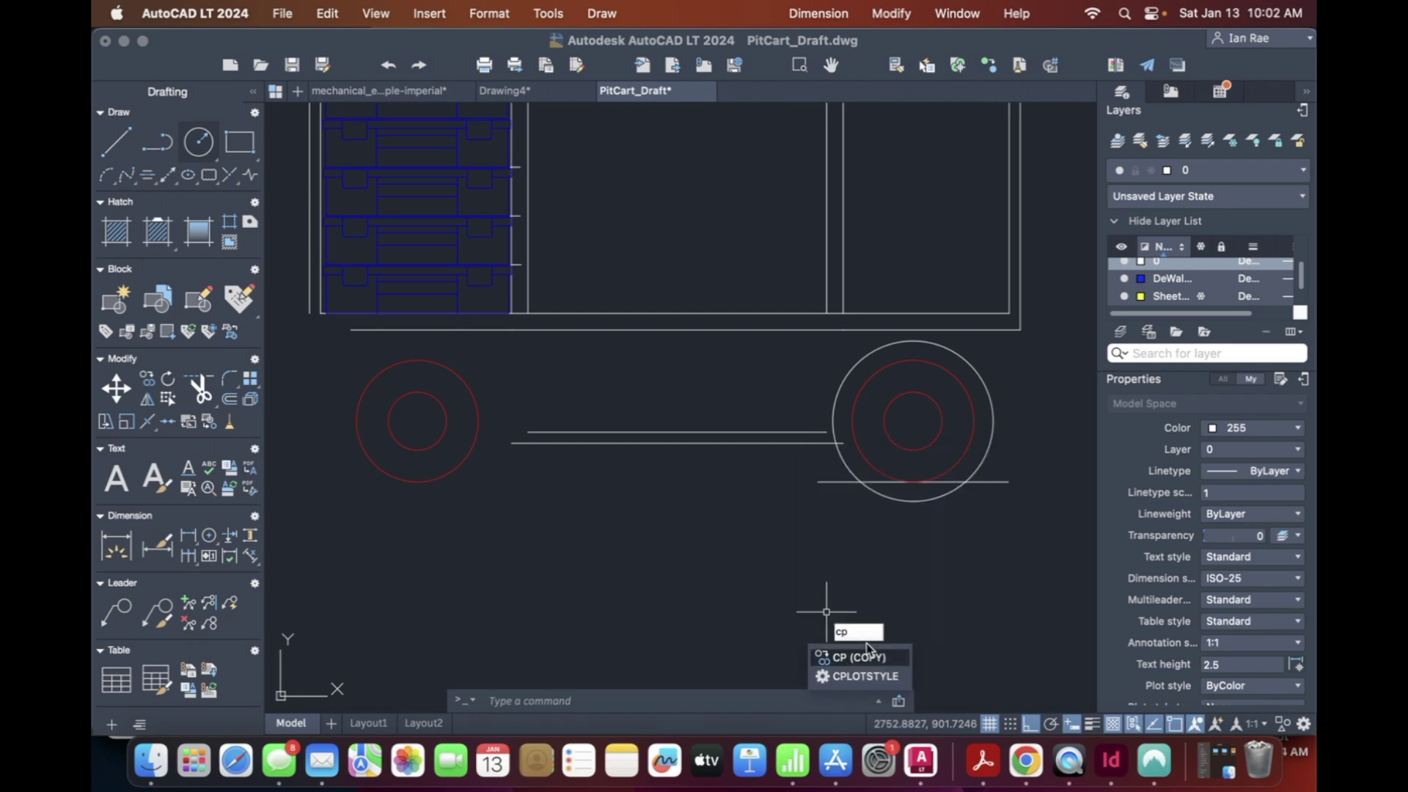
key("Return")
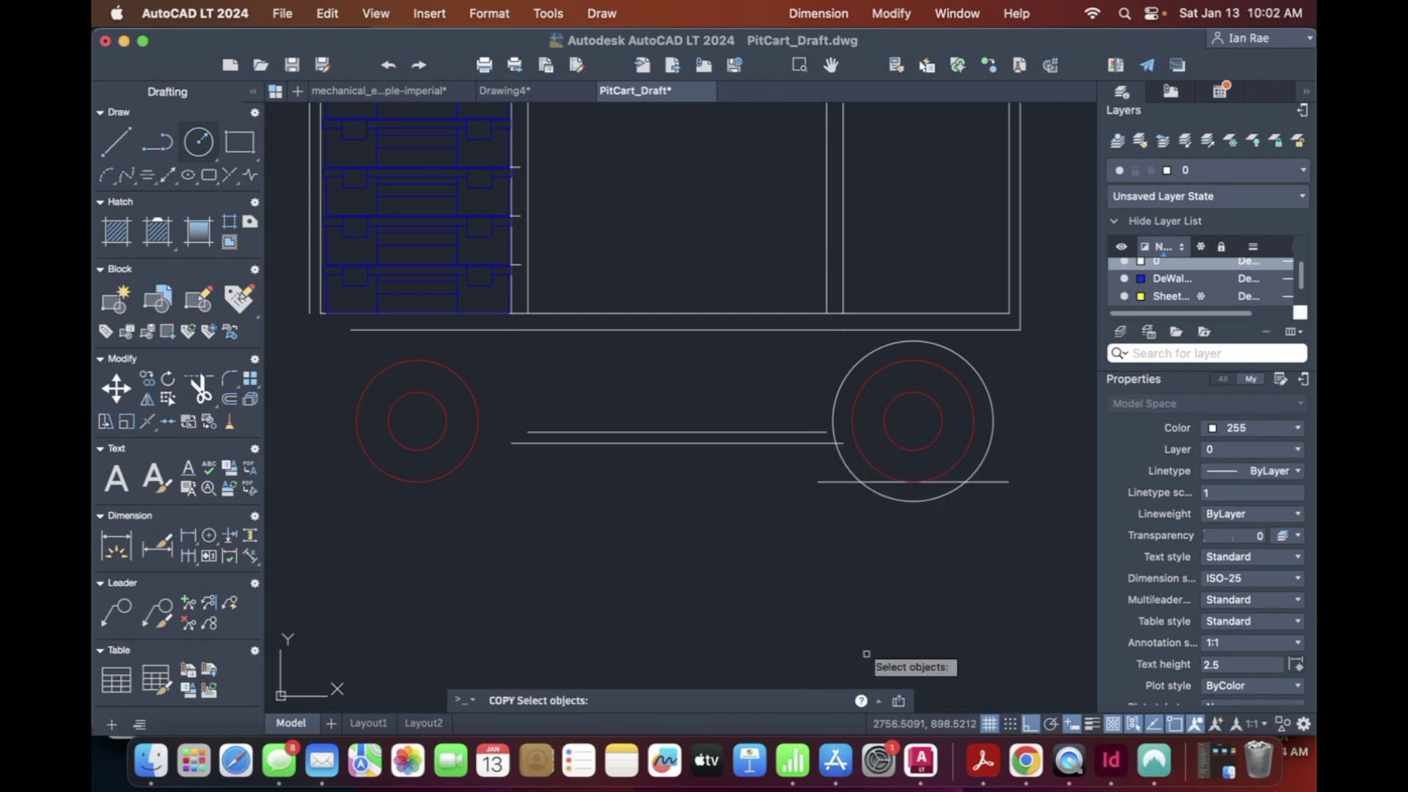
left_click(850, 470)
key("Return")
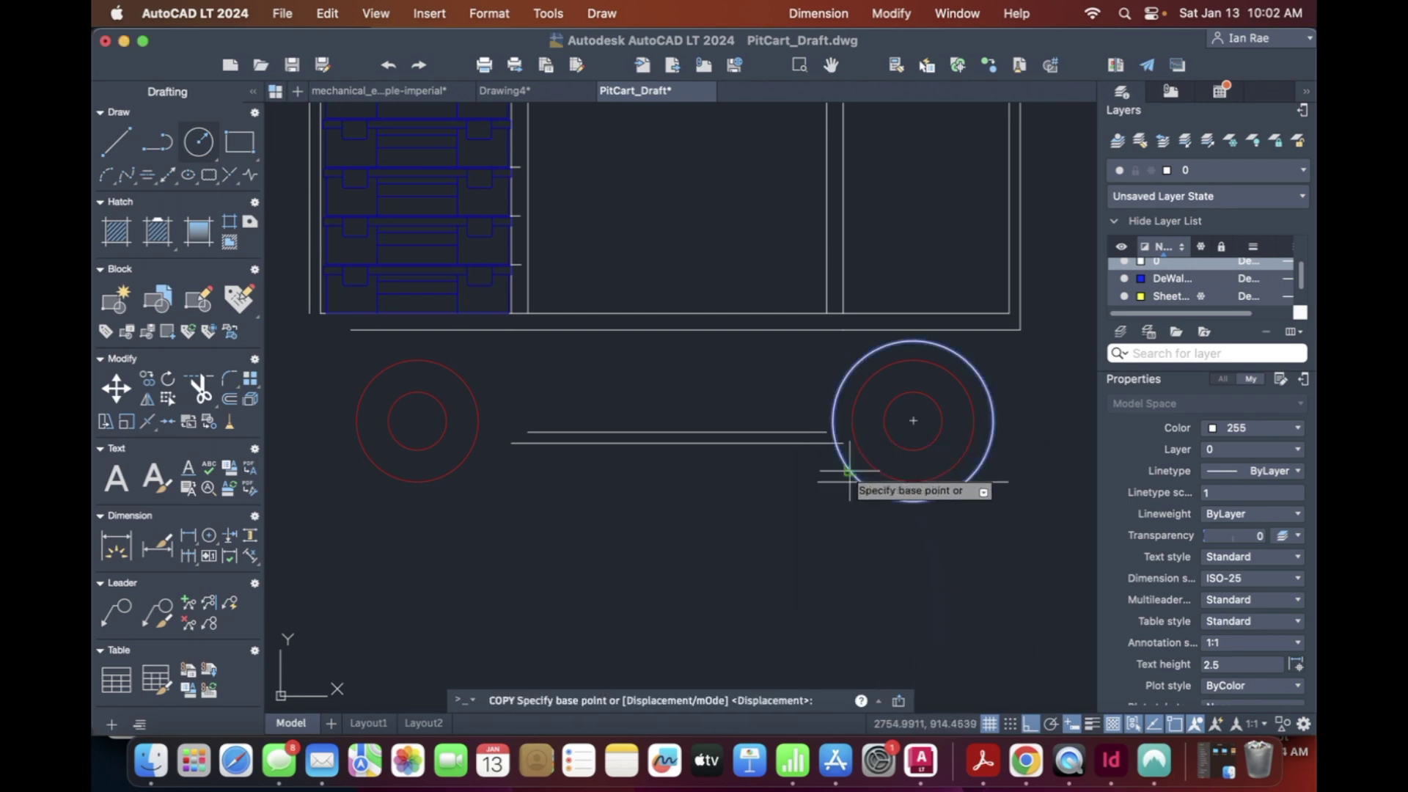
left_click(912, 420)
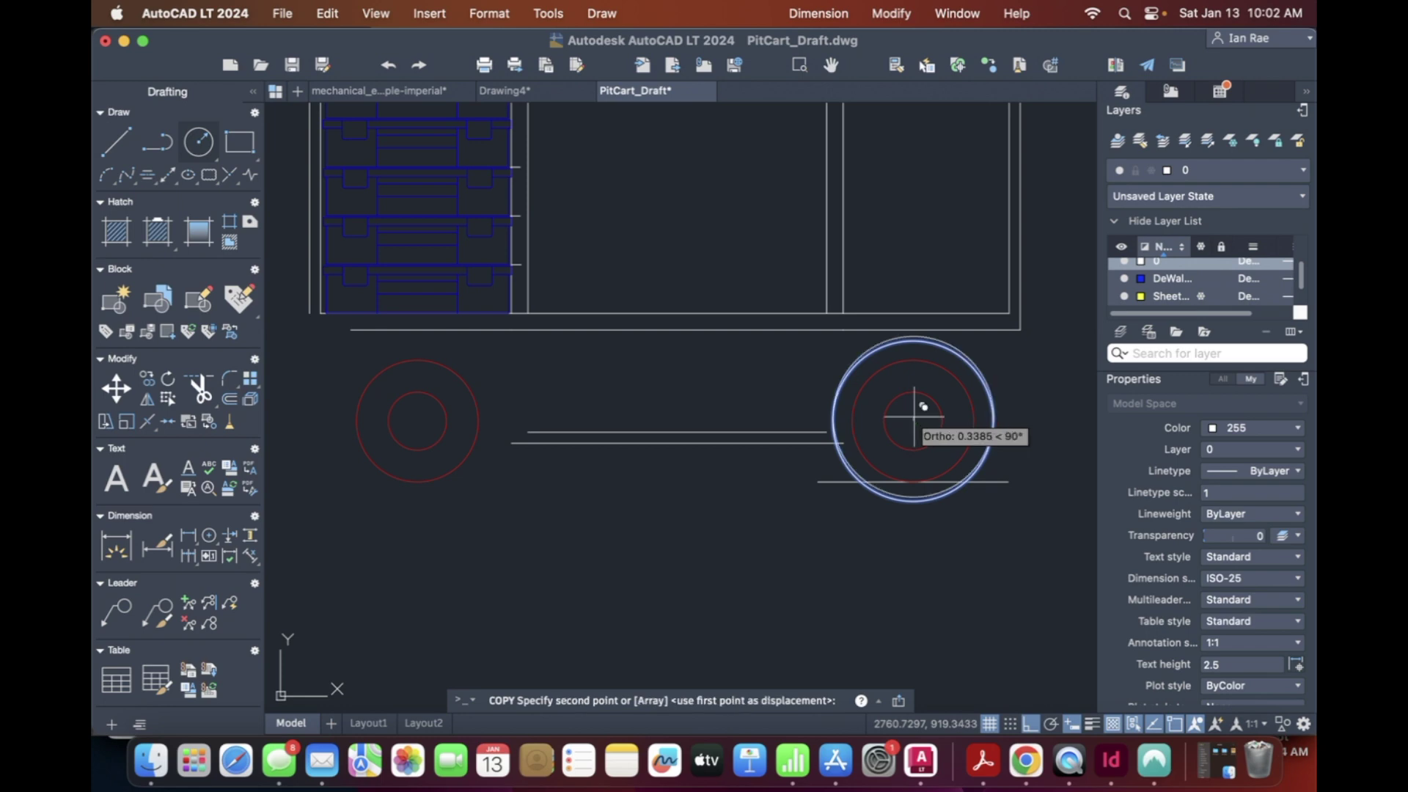
left_click(417, 420)
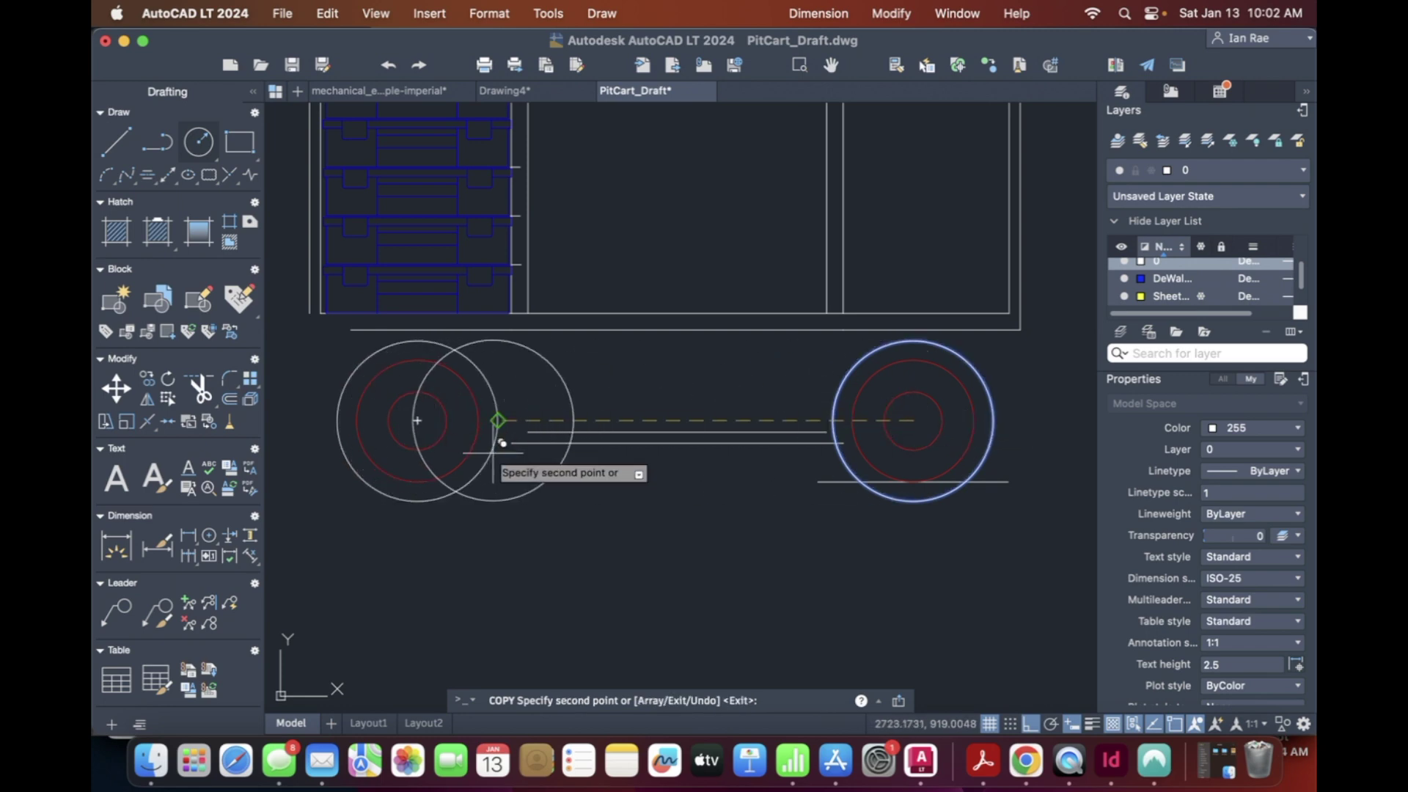
key("Return")
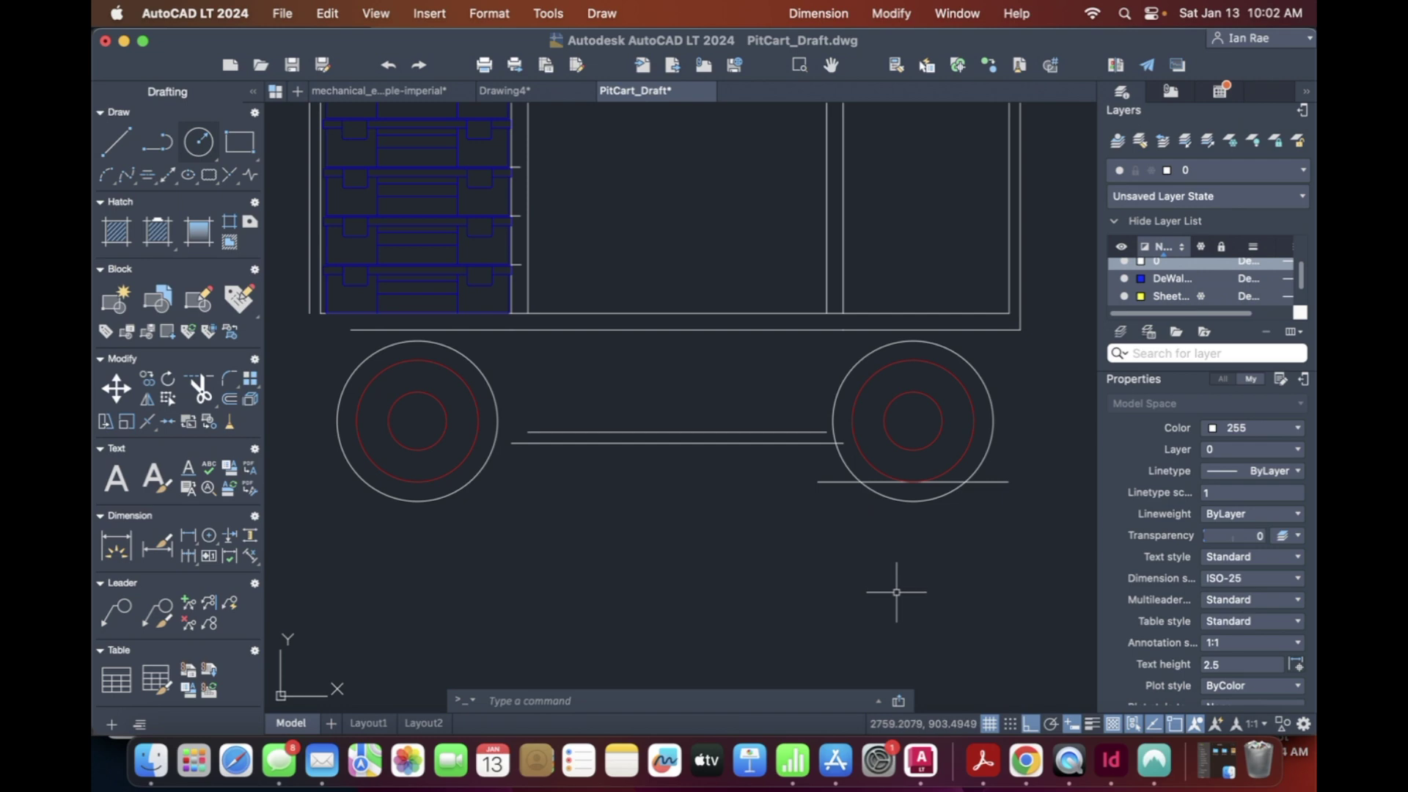
Step: Draw a line from the right wheel's centre to the outer circle's left quadrant, then about 8.5 straight down
type("l")
key("Return")
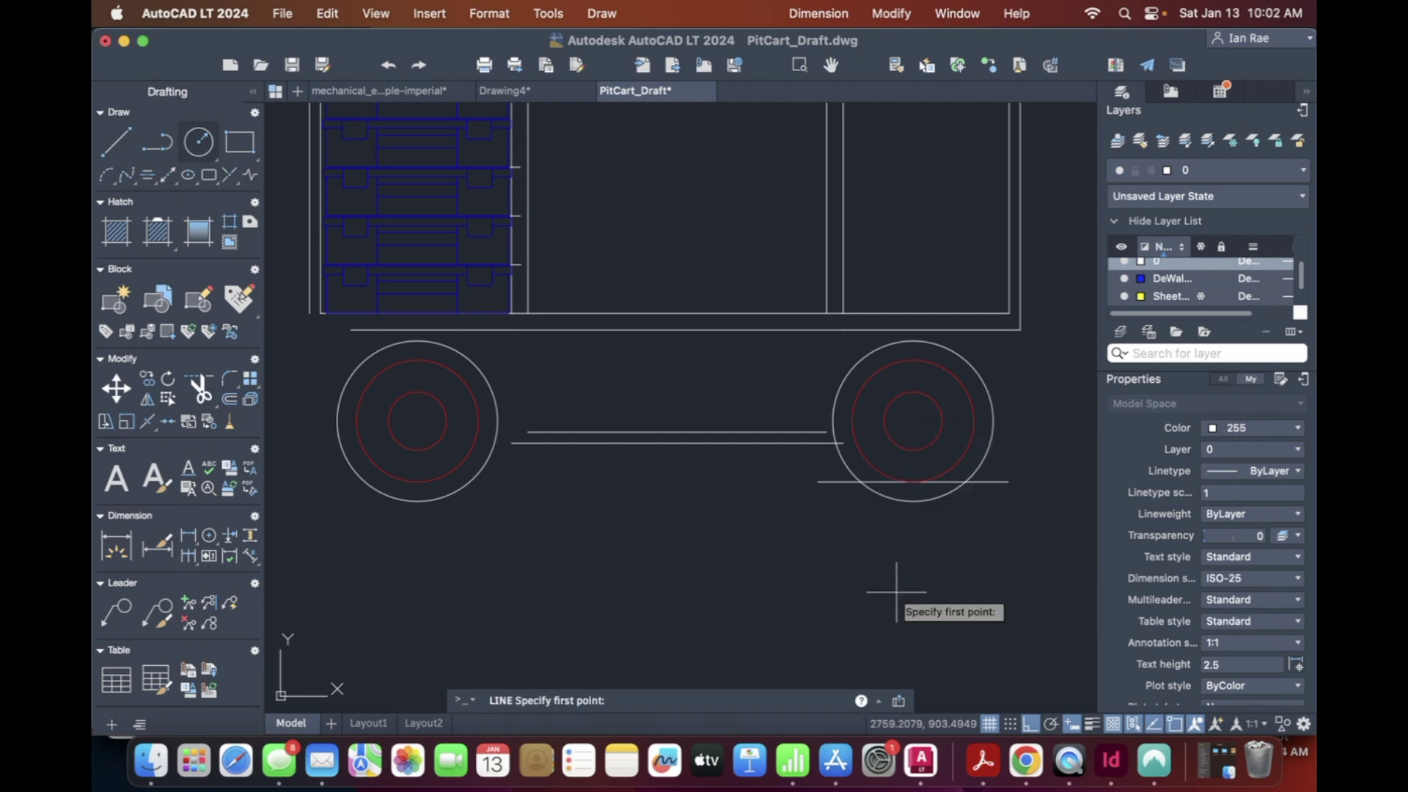
left_click(913, 420)
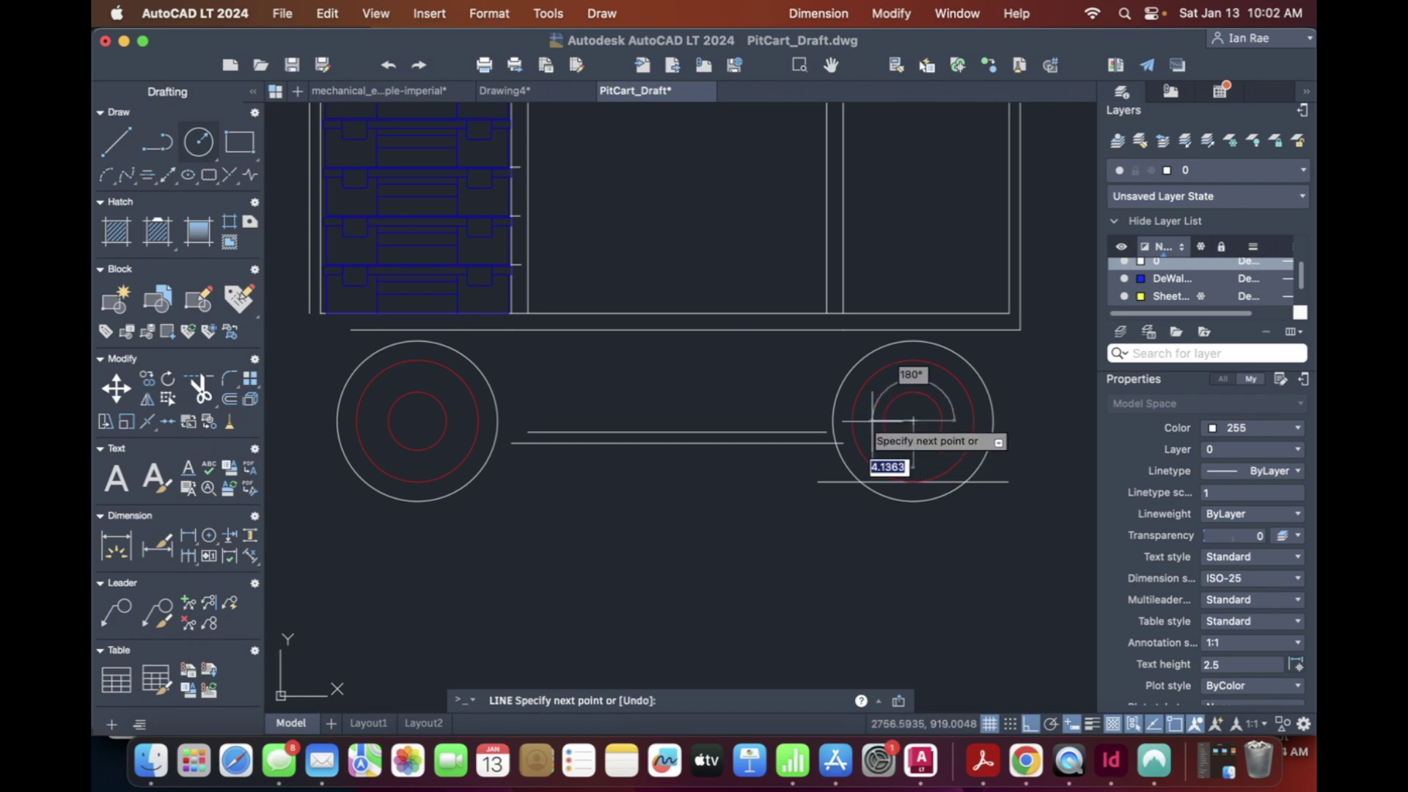
left_click(833, 420)
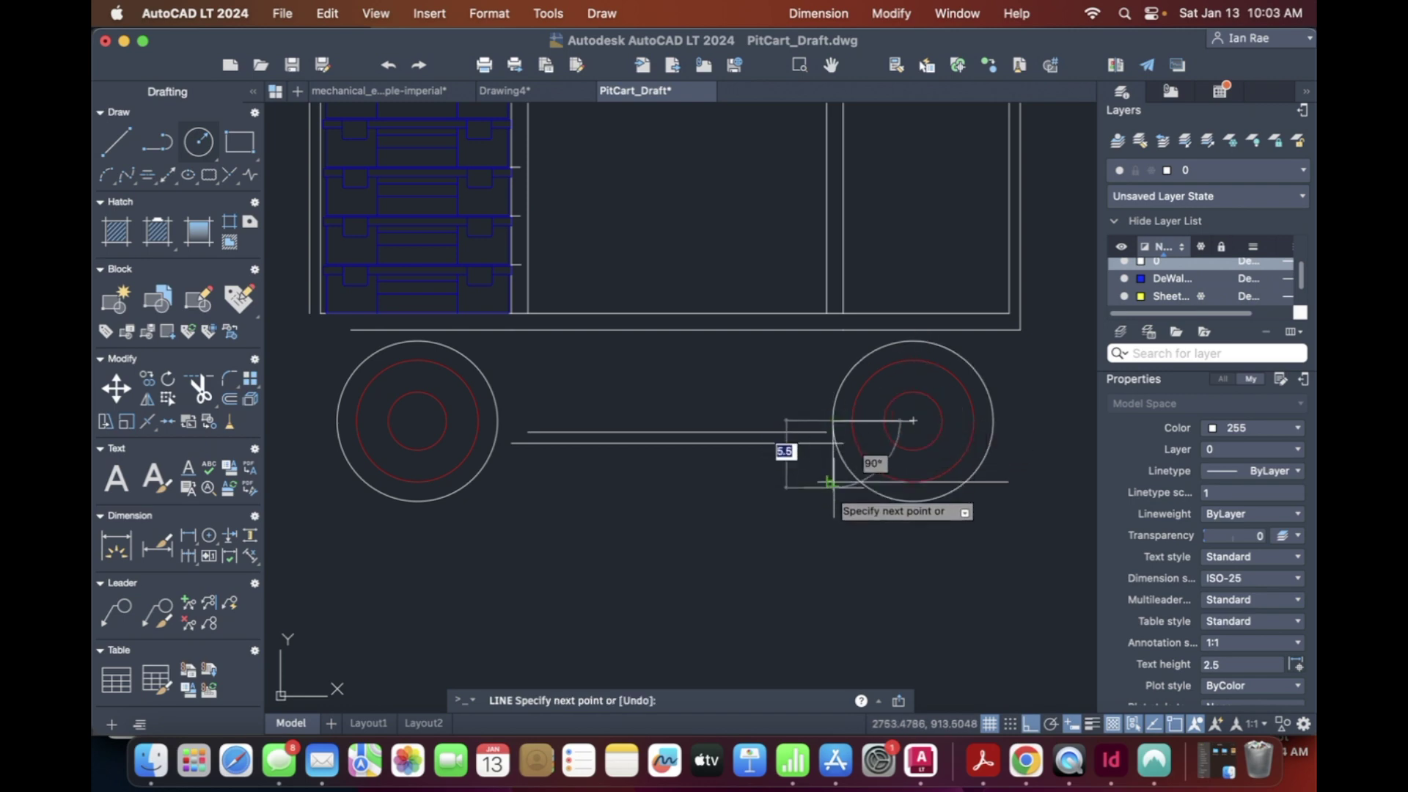
left_click(832, 513)
key("Escape")
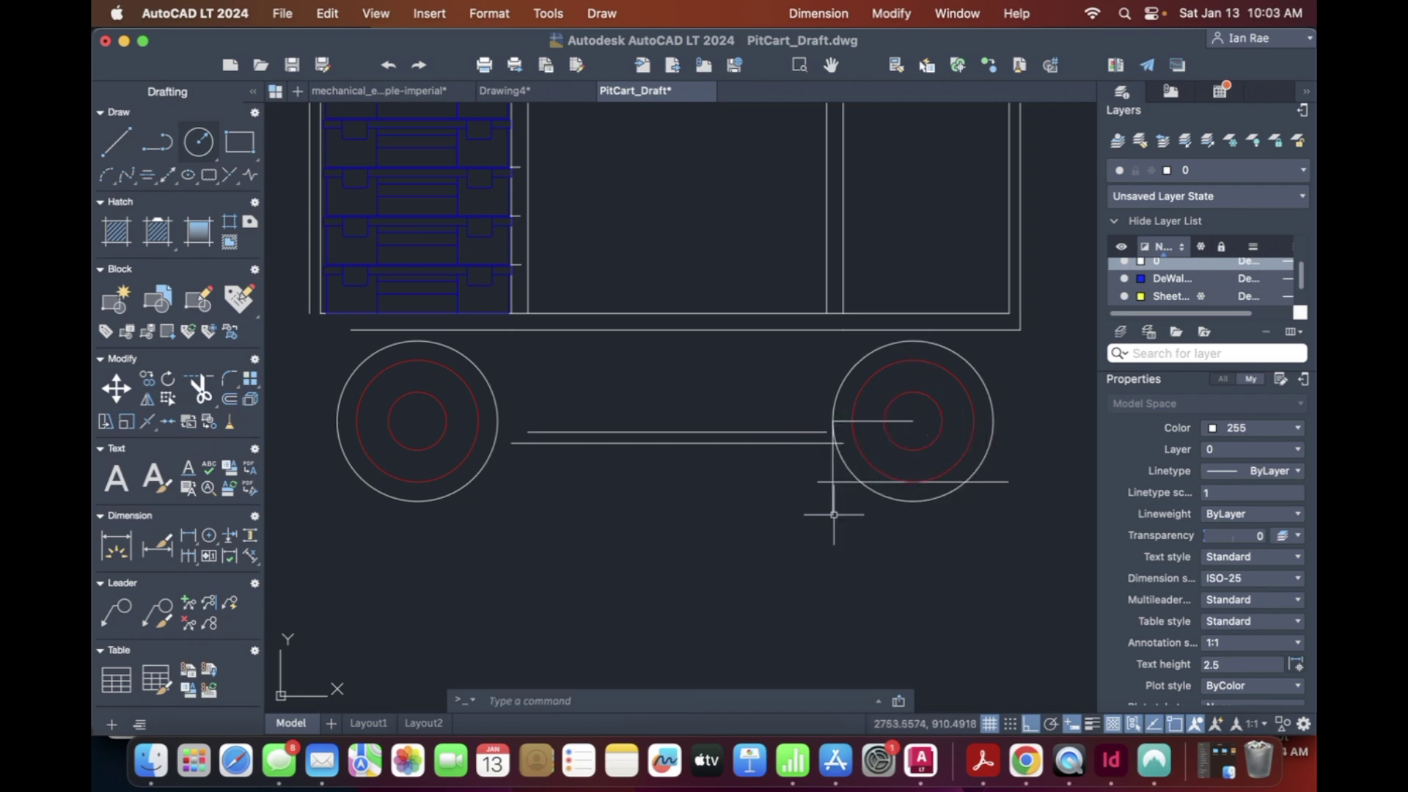
Step: Delete the horizontal line beneath the right wheel and the horizontal line from its centre to the outer circle
left_click(1003, 481)
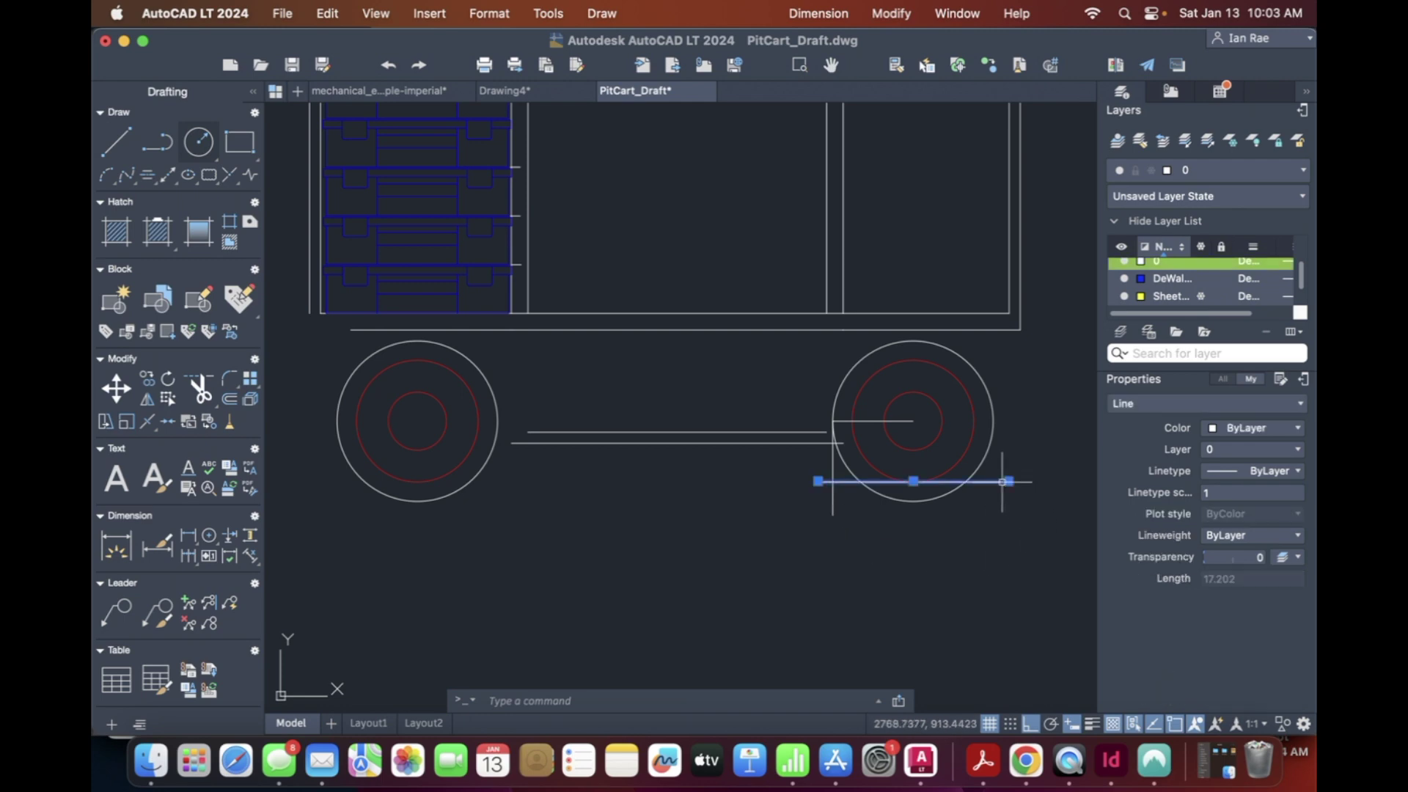
key("Escape")
left_click(903, 420)
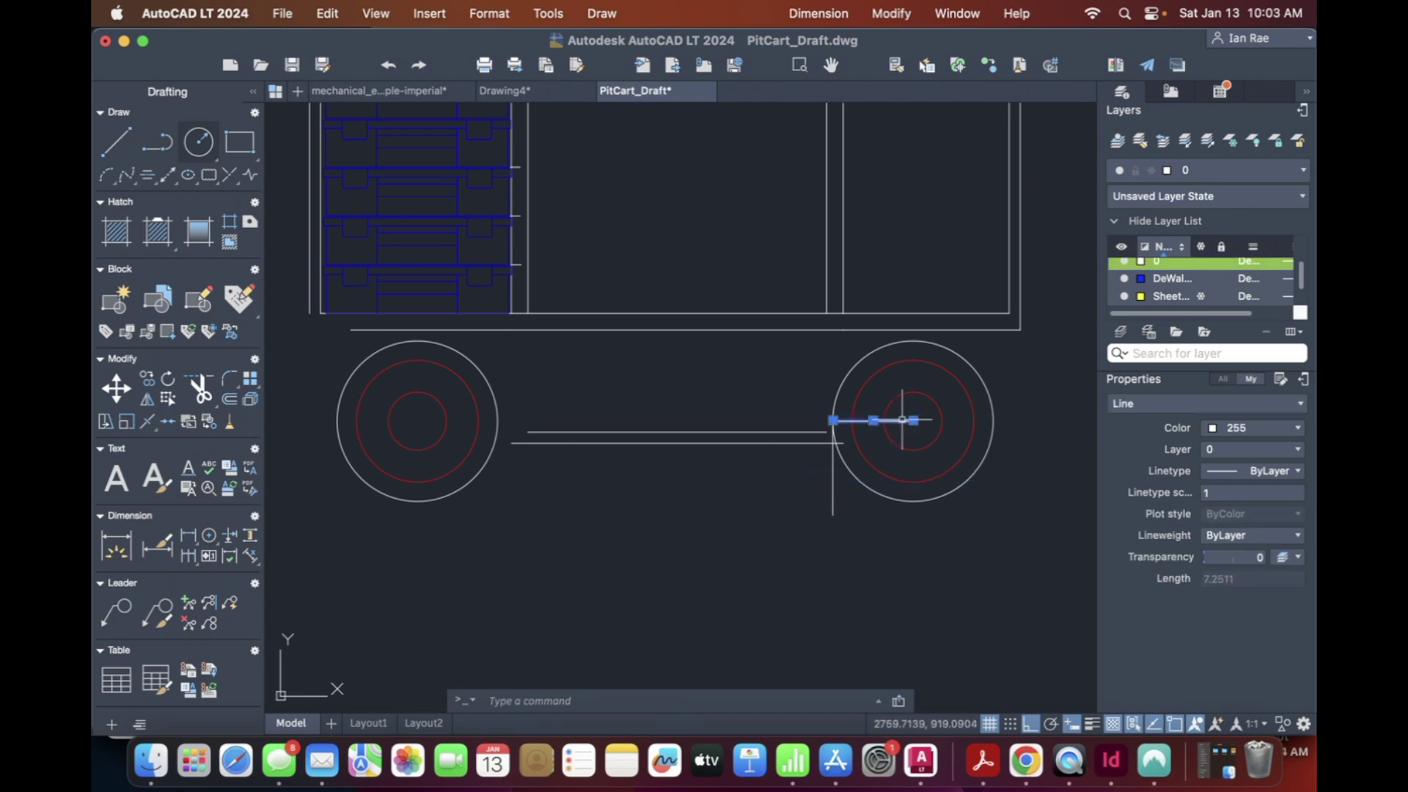
key("Delete")
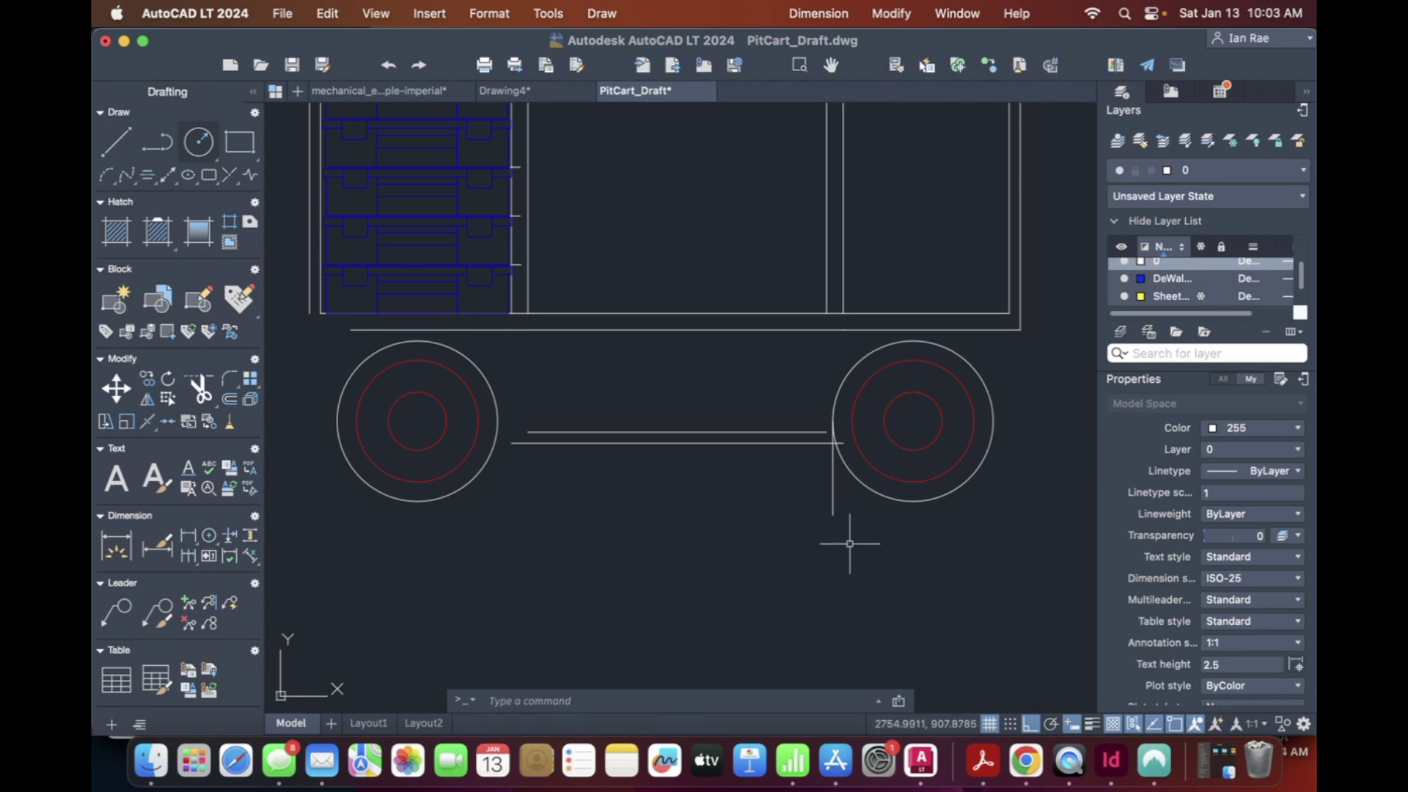
Step: Delete the upper, shorter of the two horizontal lines between the wheels
type("z")
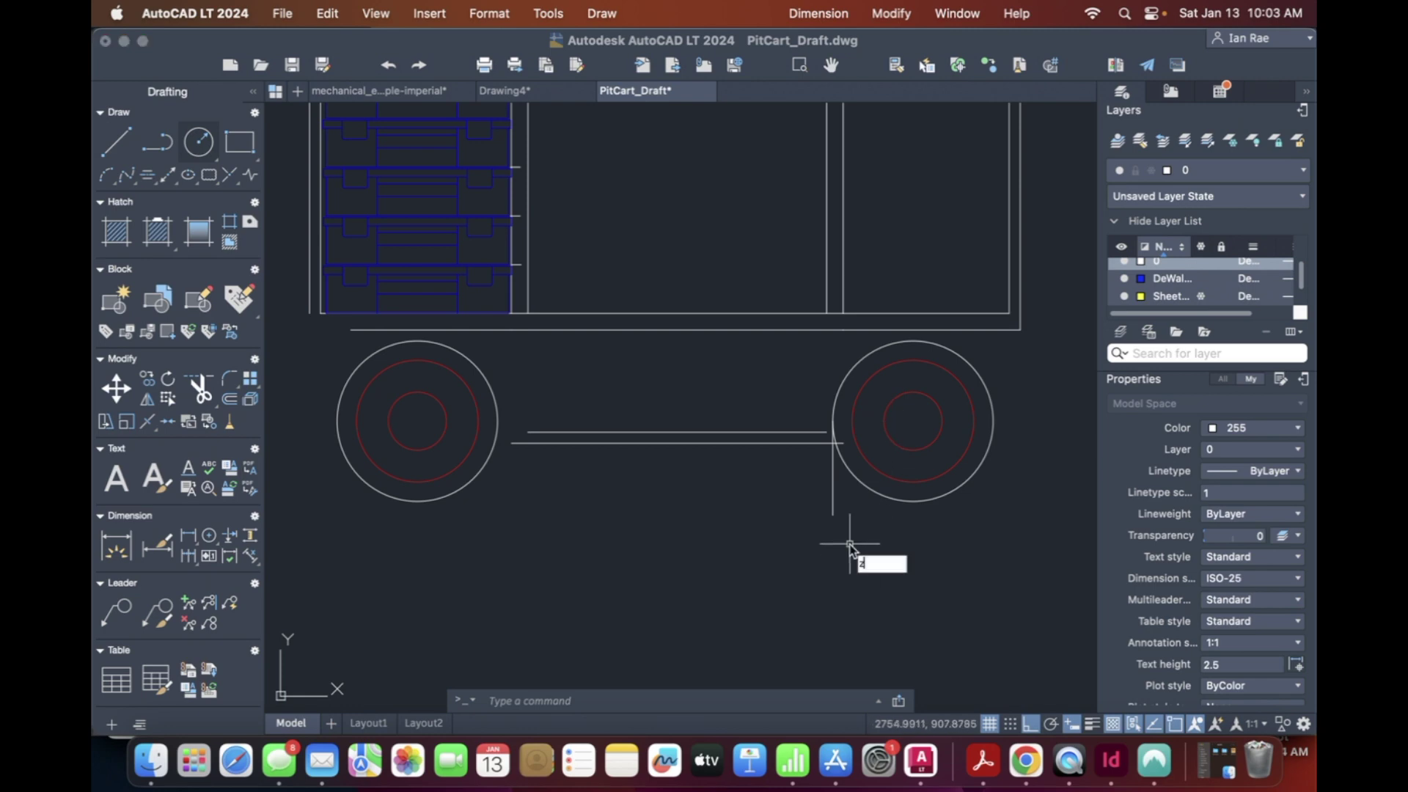
key("Return")
left_click(815, 412)
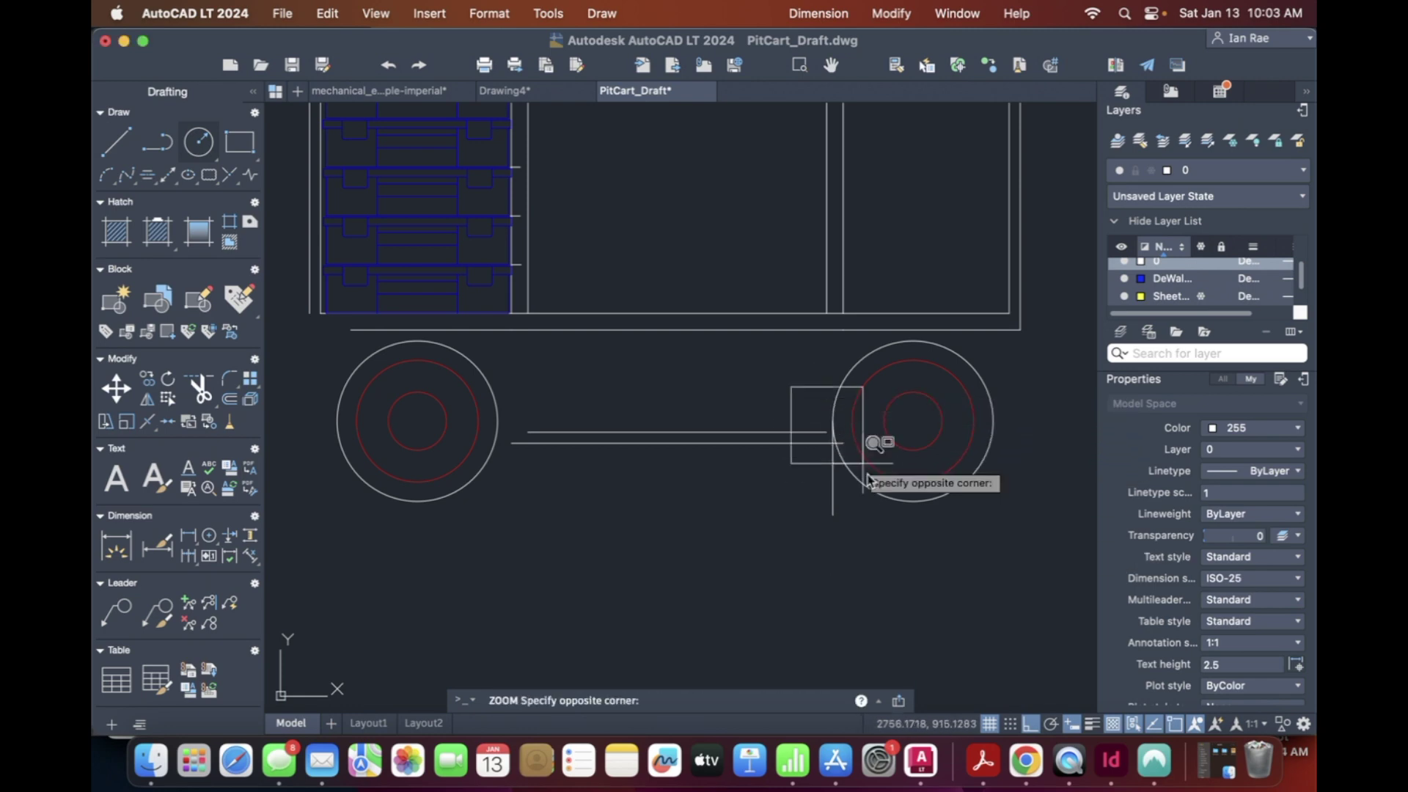
left_click(922, 537)
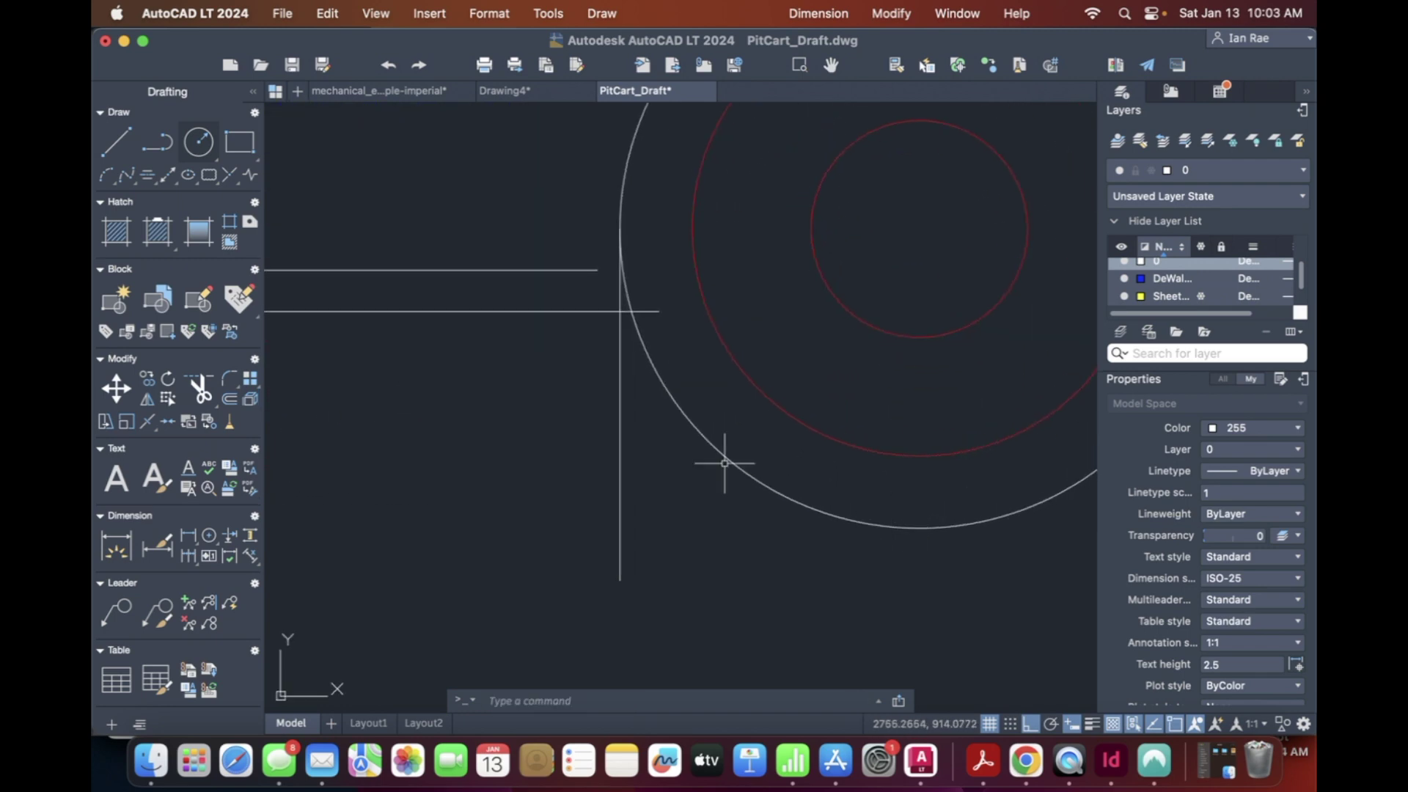
left_click(576, 270)
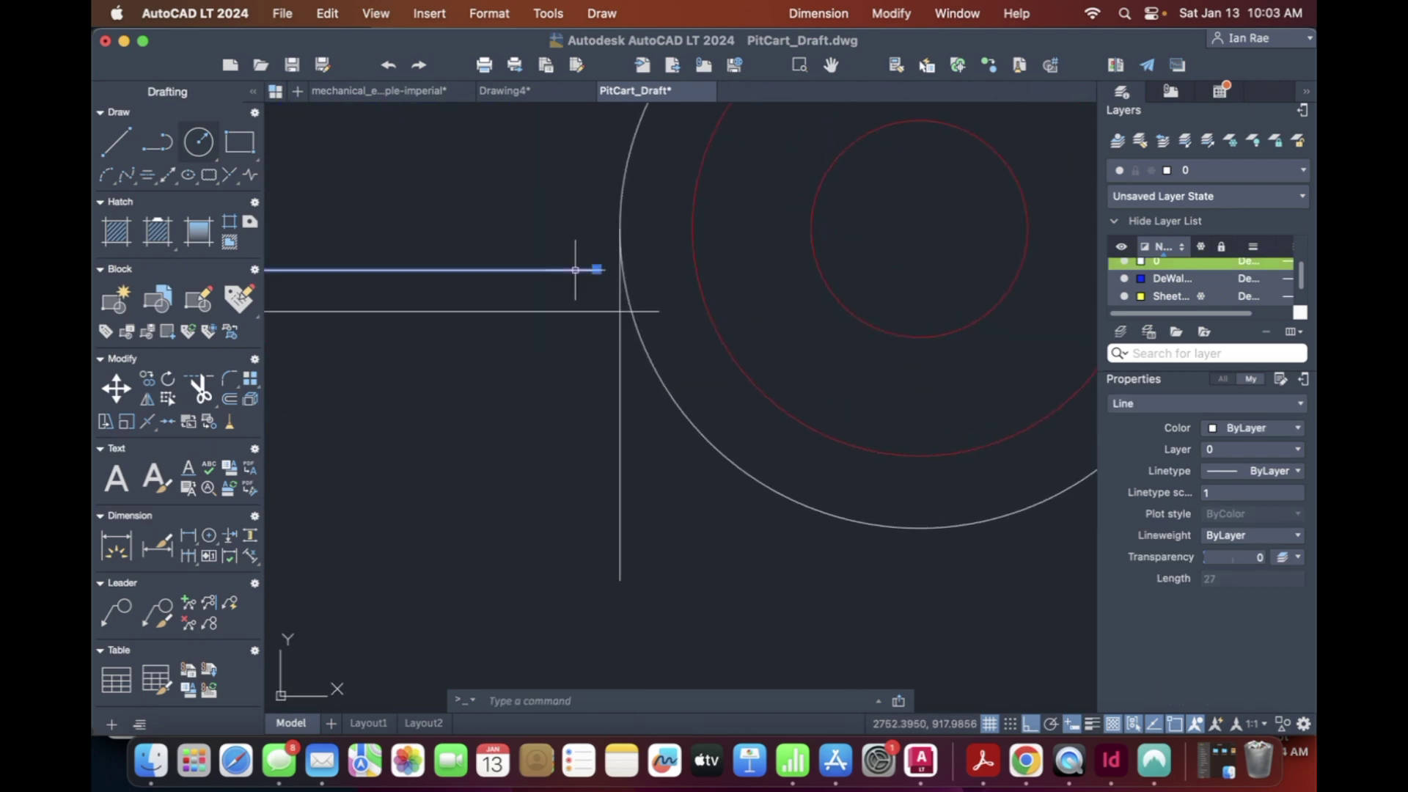
key("Delete")
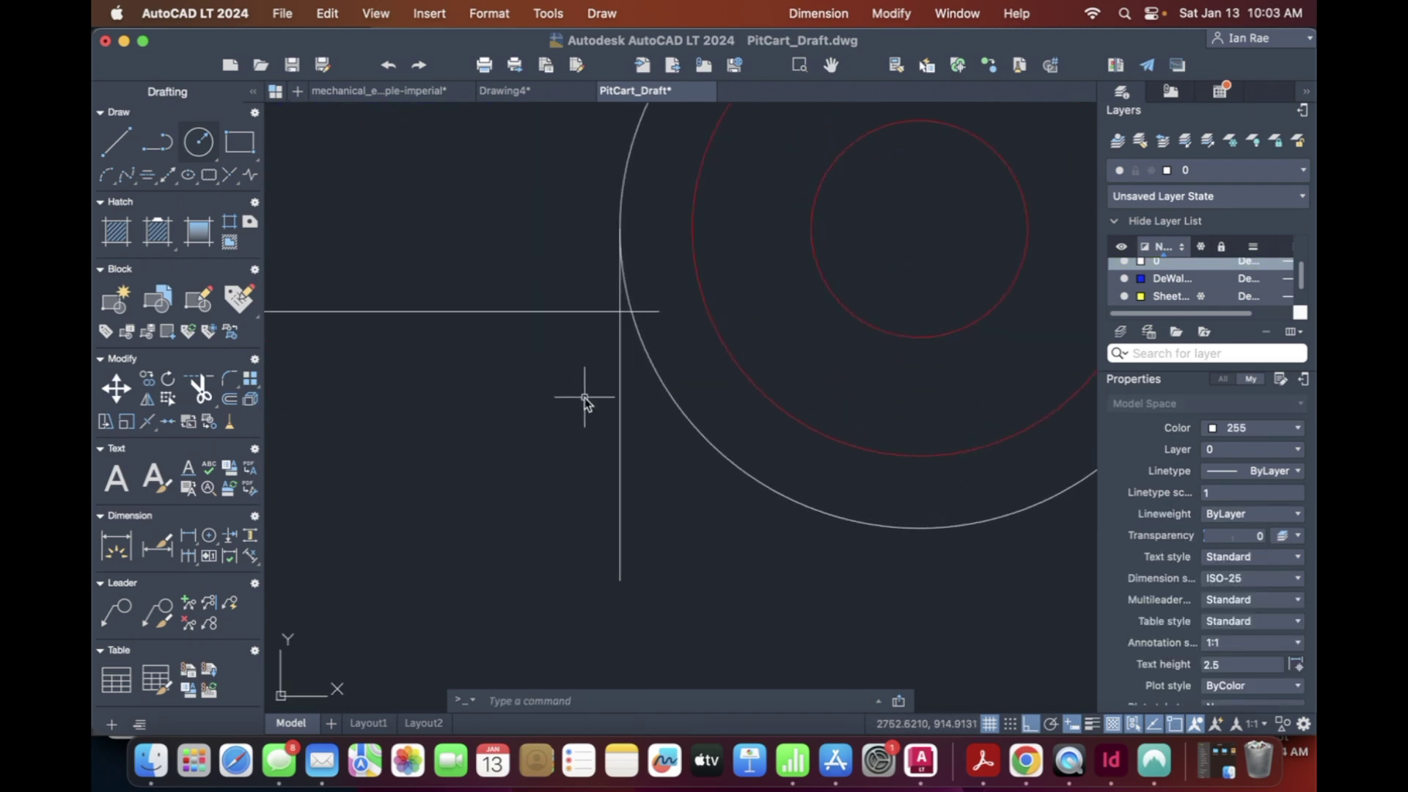
Step: Trim the vertical line below the remaining horizontal line, and that line's overshoot past the vertical beside the right wheel
type("tr")
key("Return")
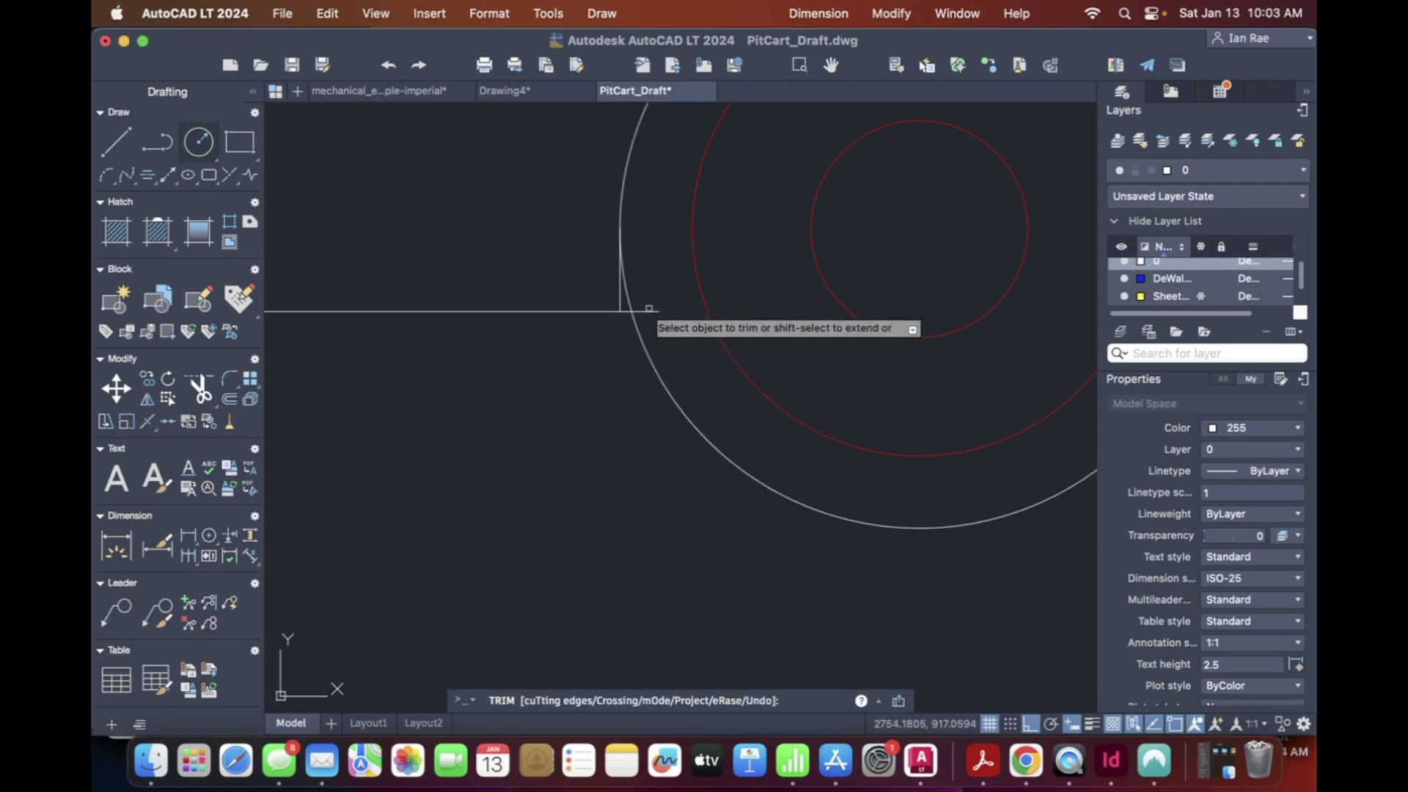
left_click(626, 310)
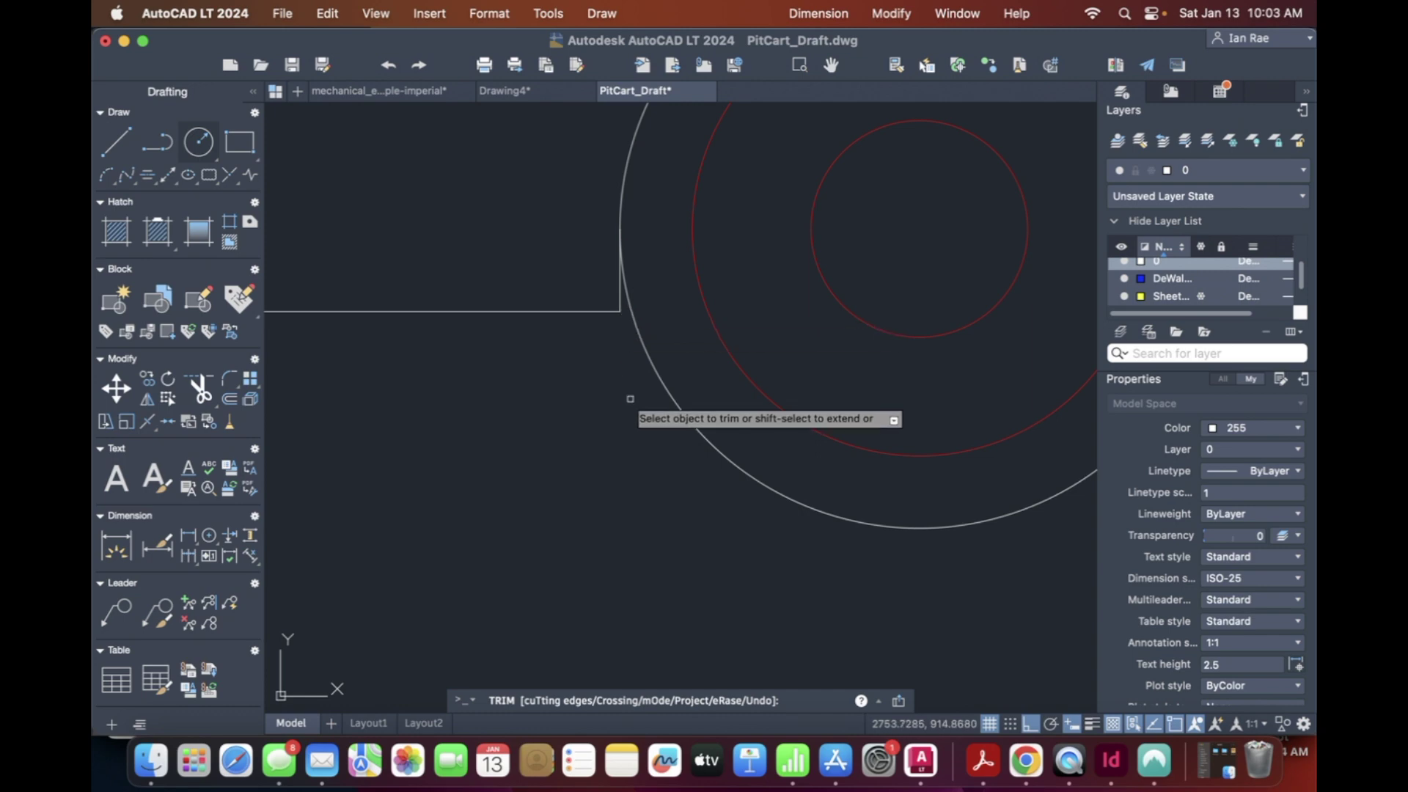
scroll(630, 399, "right", 2)
type("z")
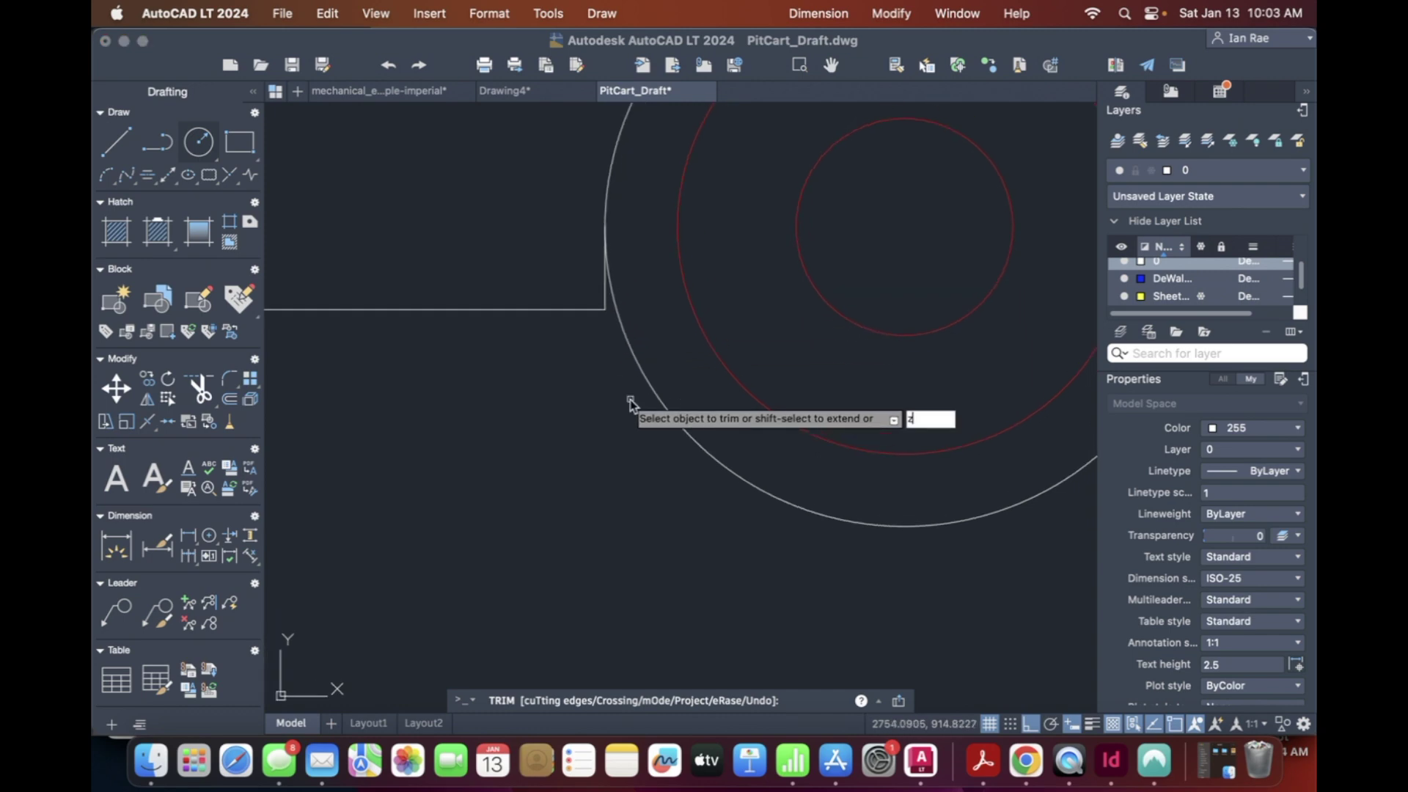
key("BackSpace")
type("p")
key("Return")
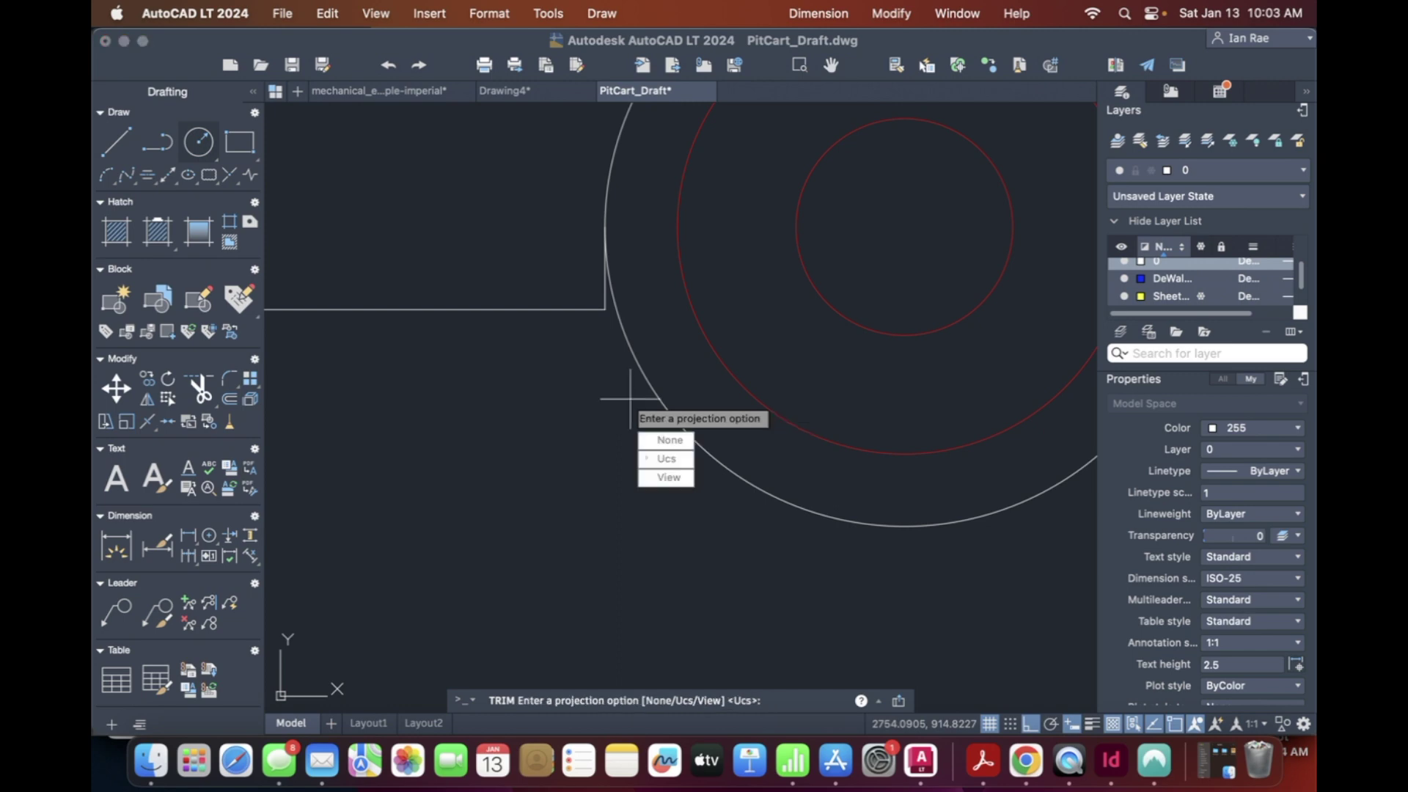
key("Escape")
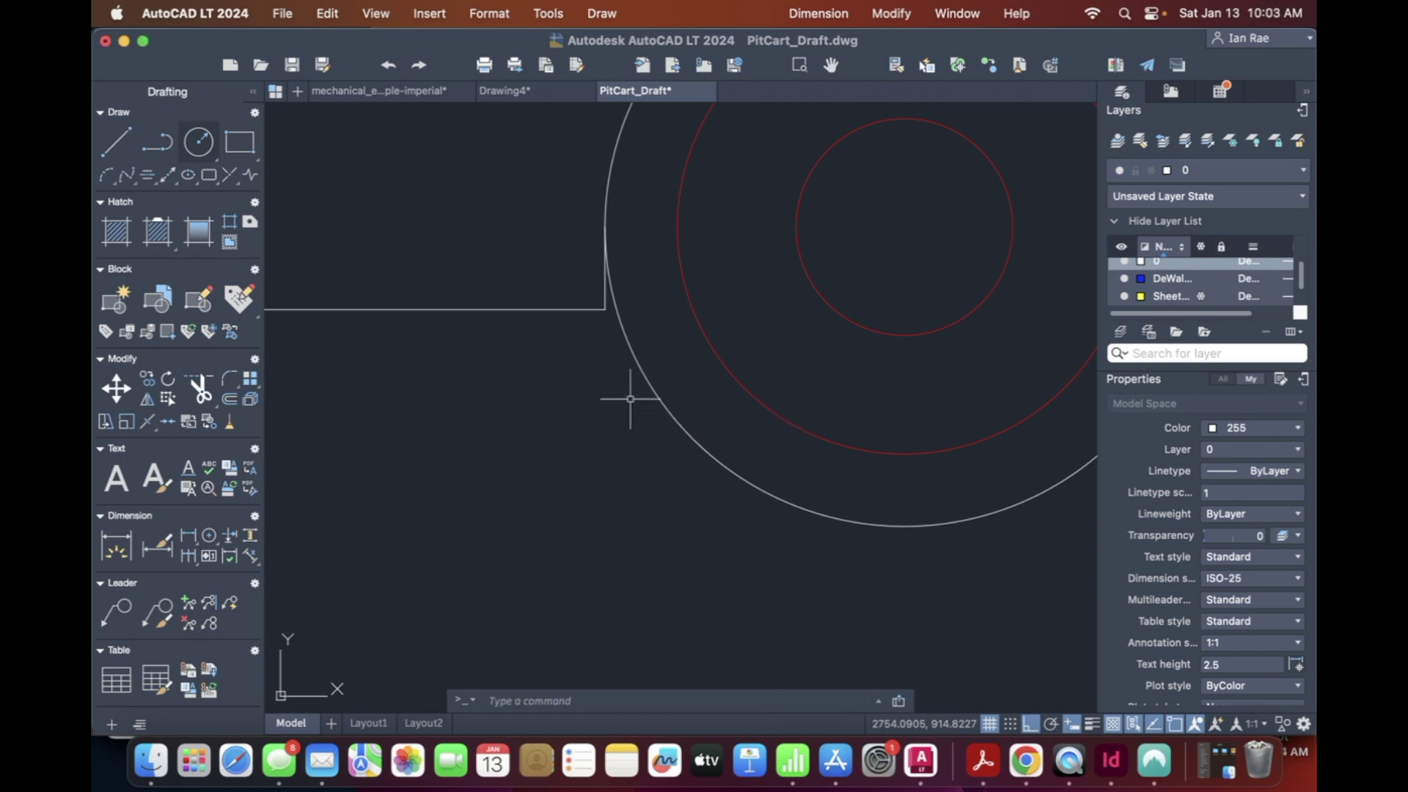
Step: Draw a vertical line about 16 long straight down from the cart body's lower right corner, past the right wheel's centre
type("z")
key("Return")
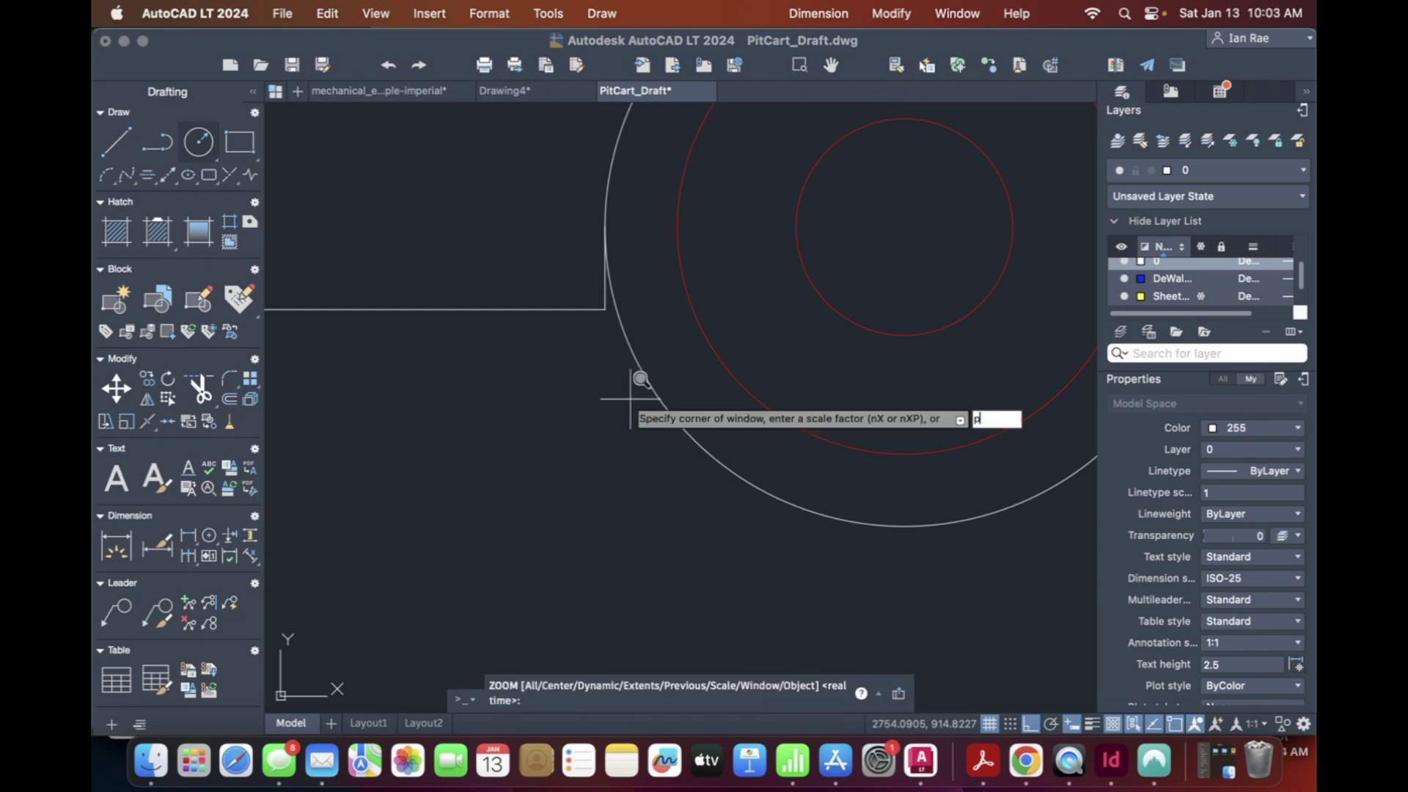
key("Return")
scroll(641, 380, "down", 5)
key("Escape")
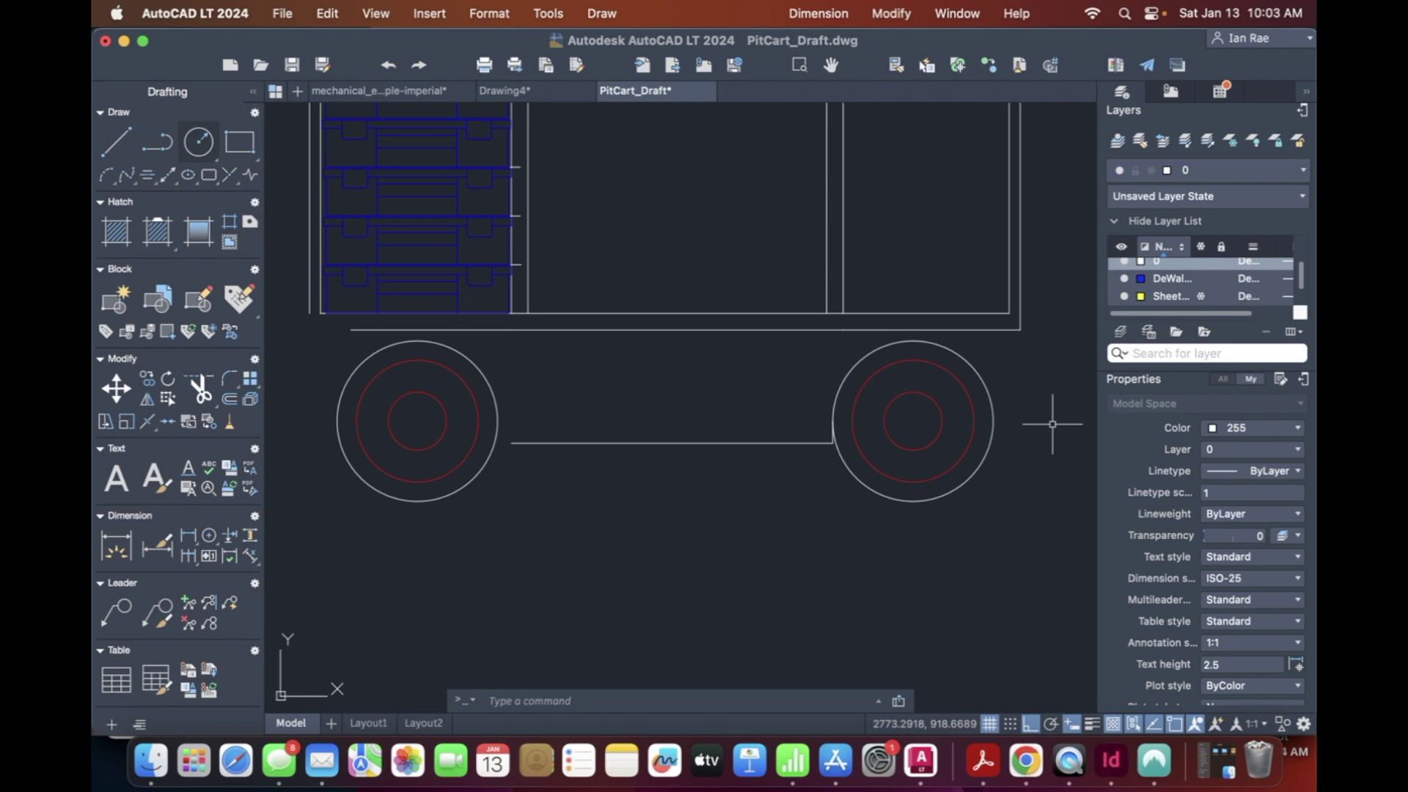
type("l")
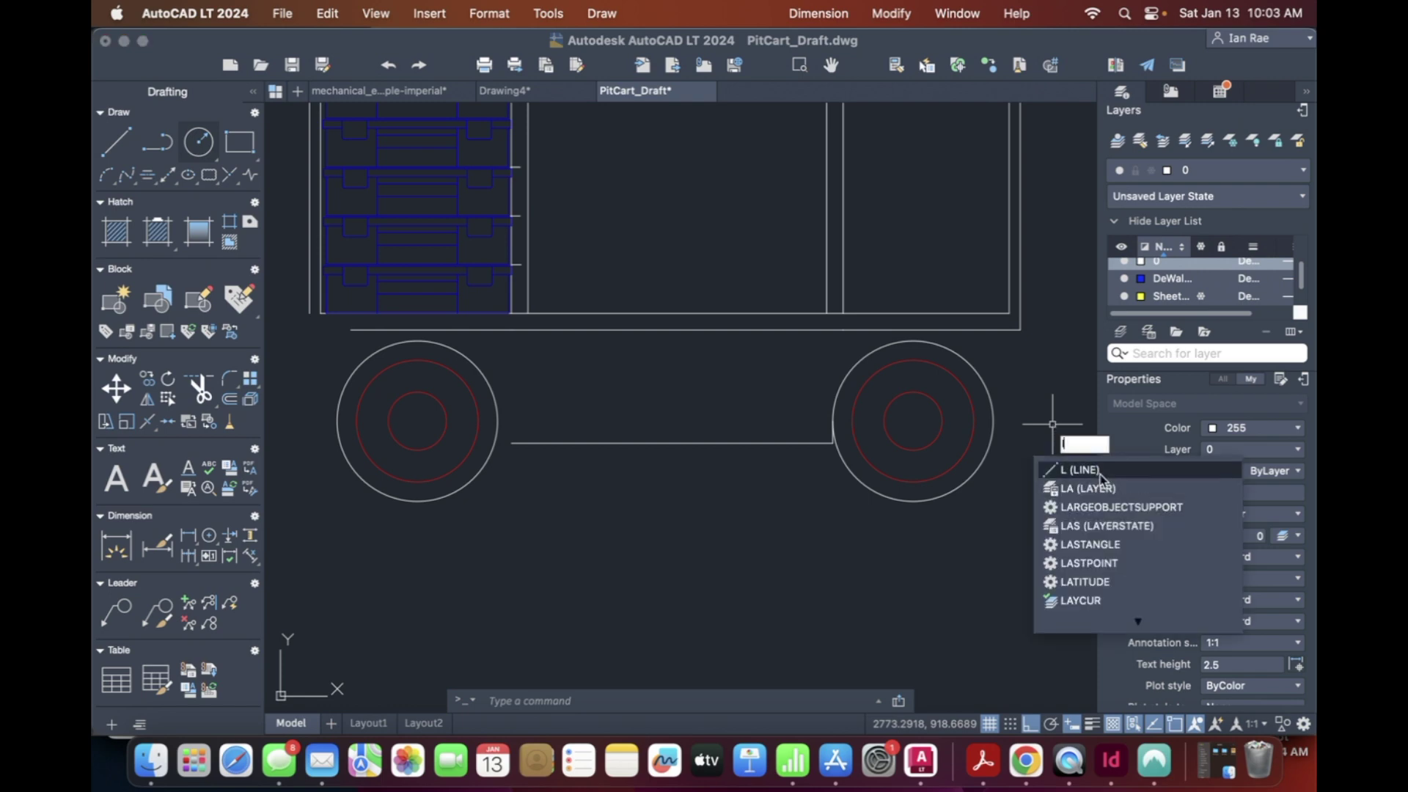
key("Return")
left_click(1020, 329)
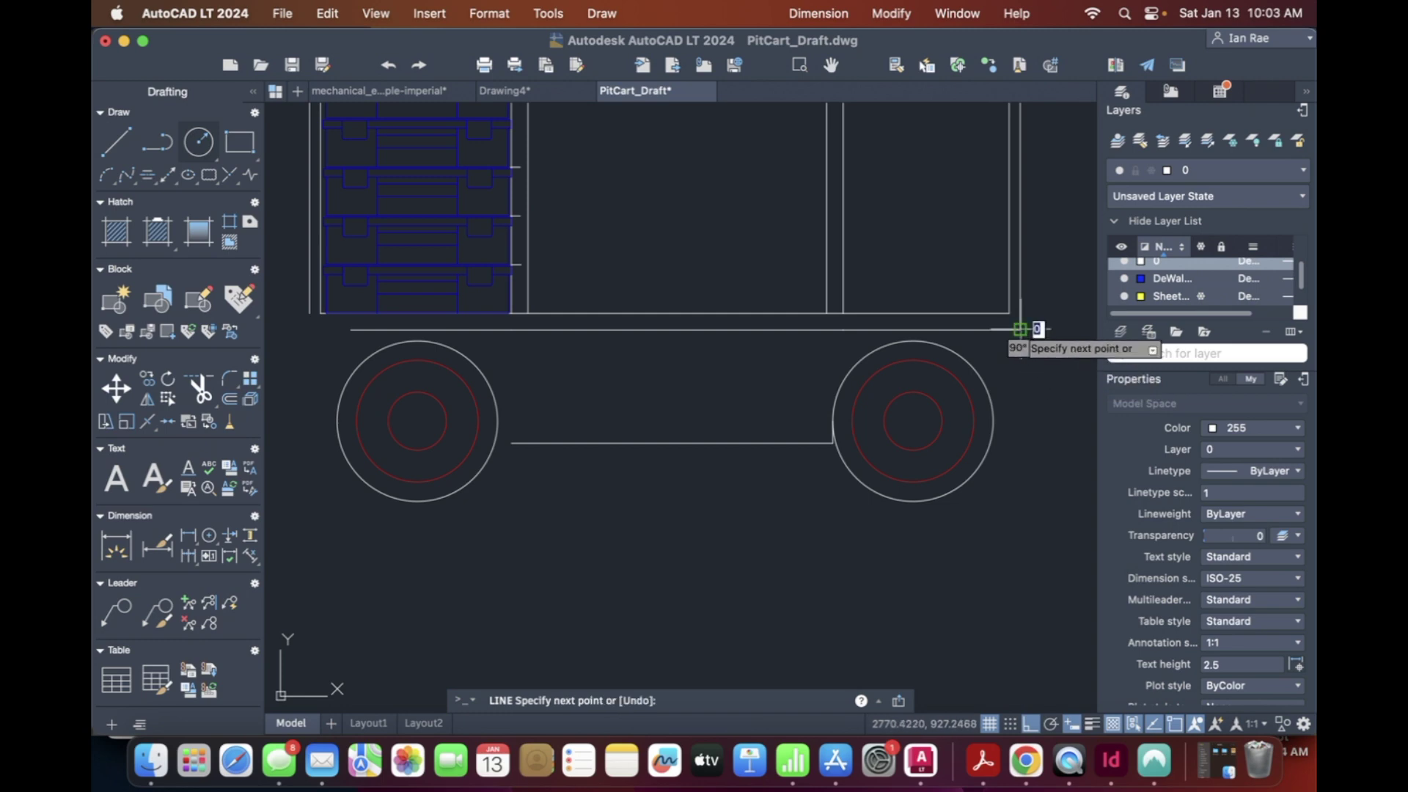
left_click(1021, 506)
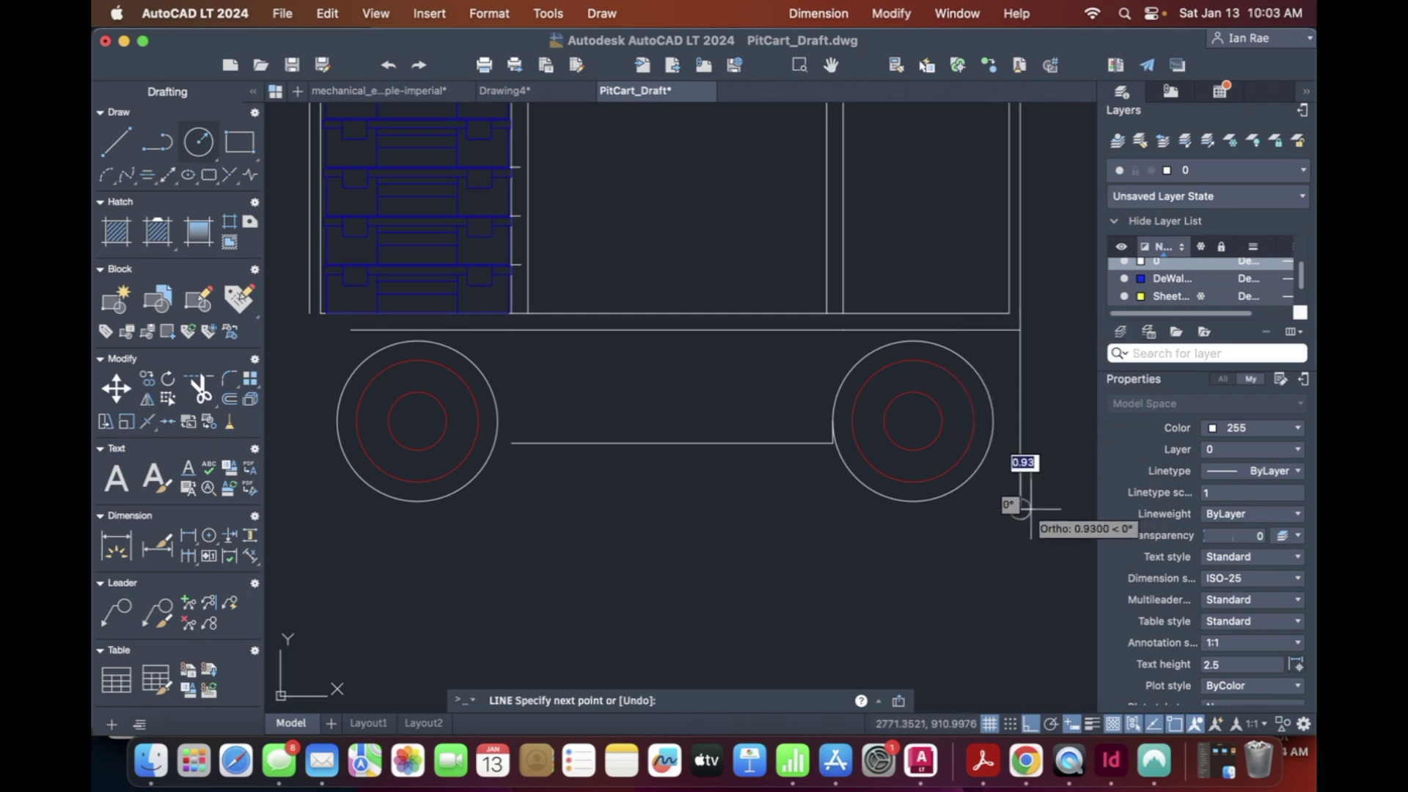
key("Return")
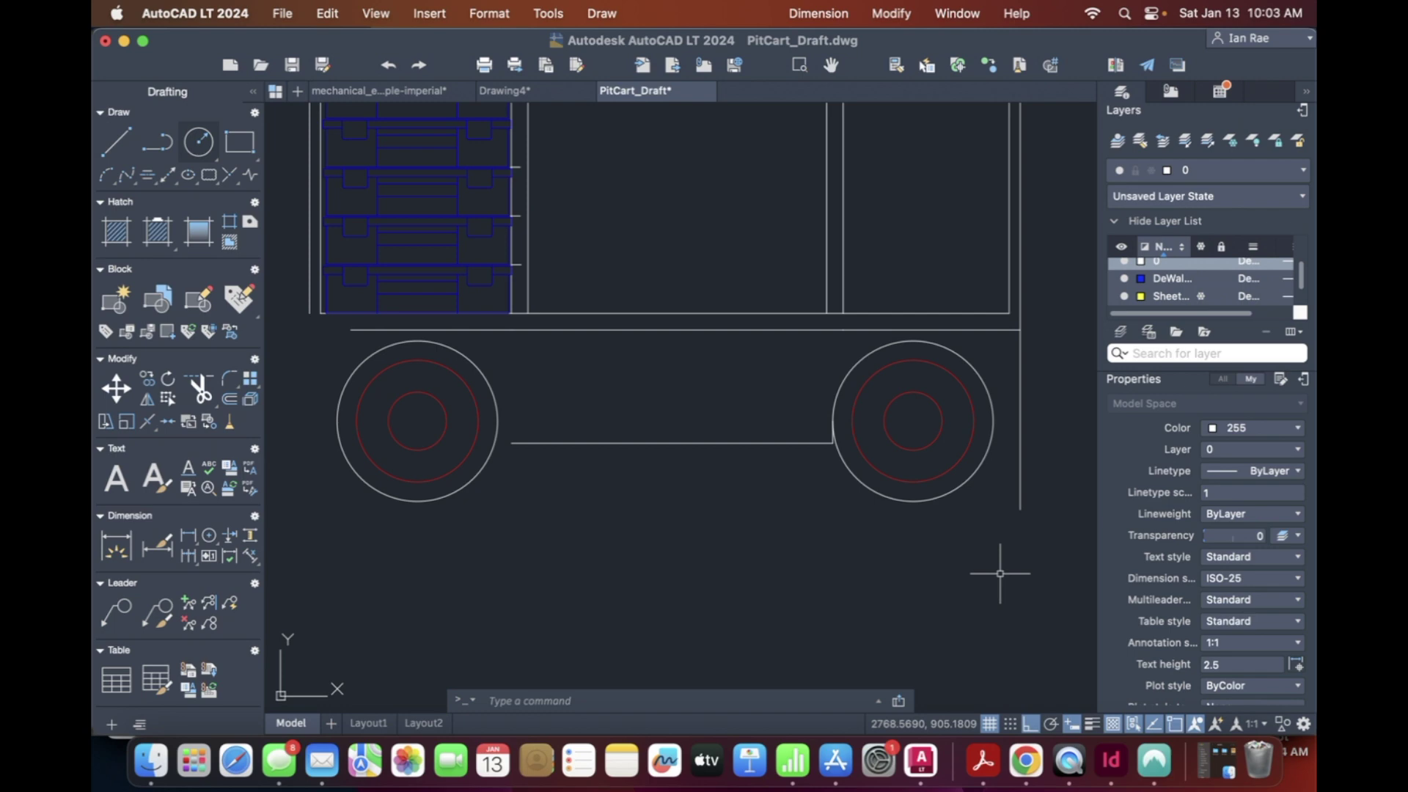
Step: Draw a horizontal line about 16.9 long from the corner beside the right wheel to the new vertical line at the cart's right end
type("l")
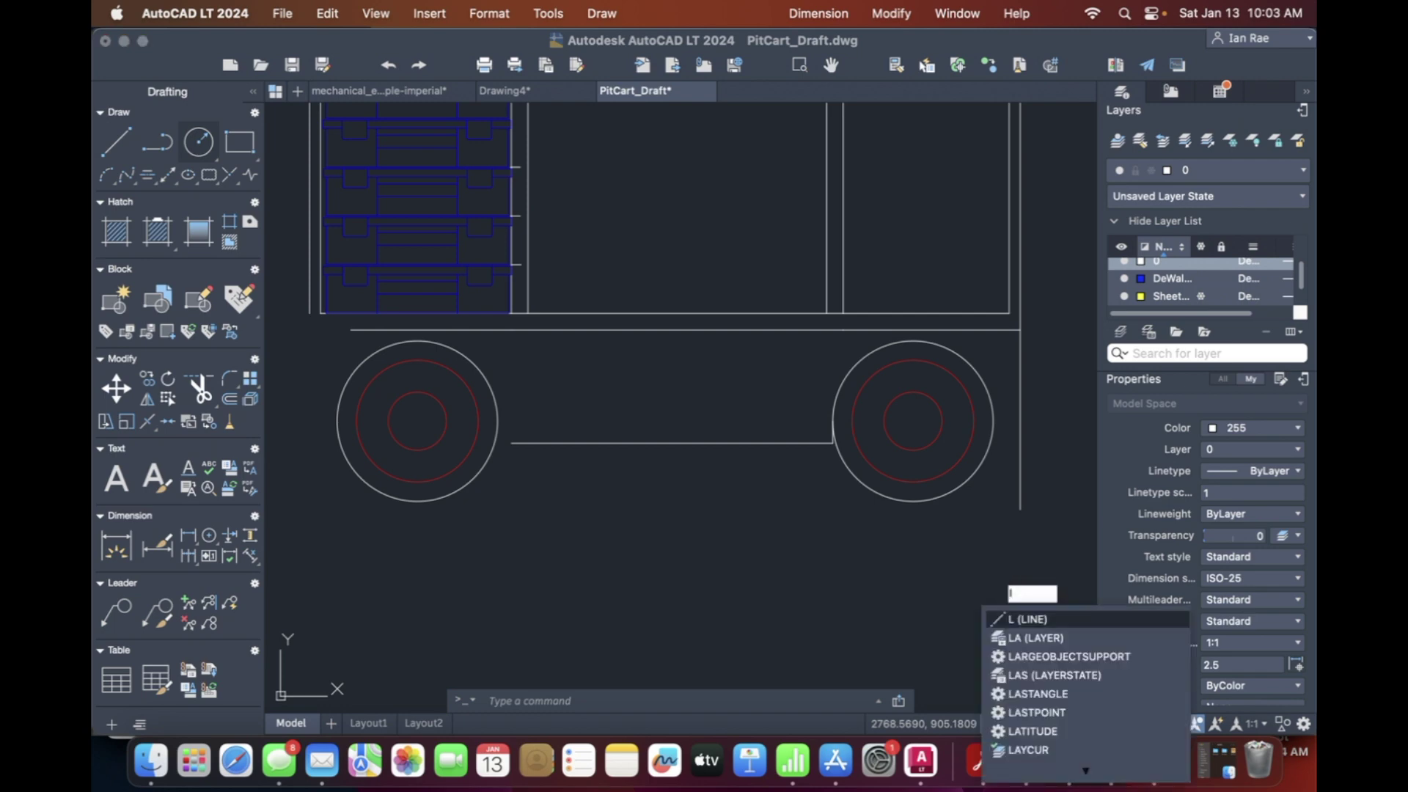
key("Return")
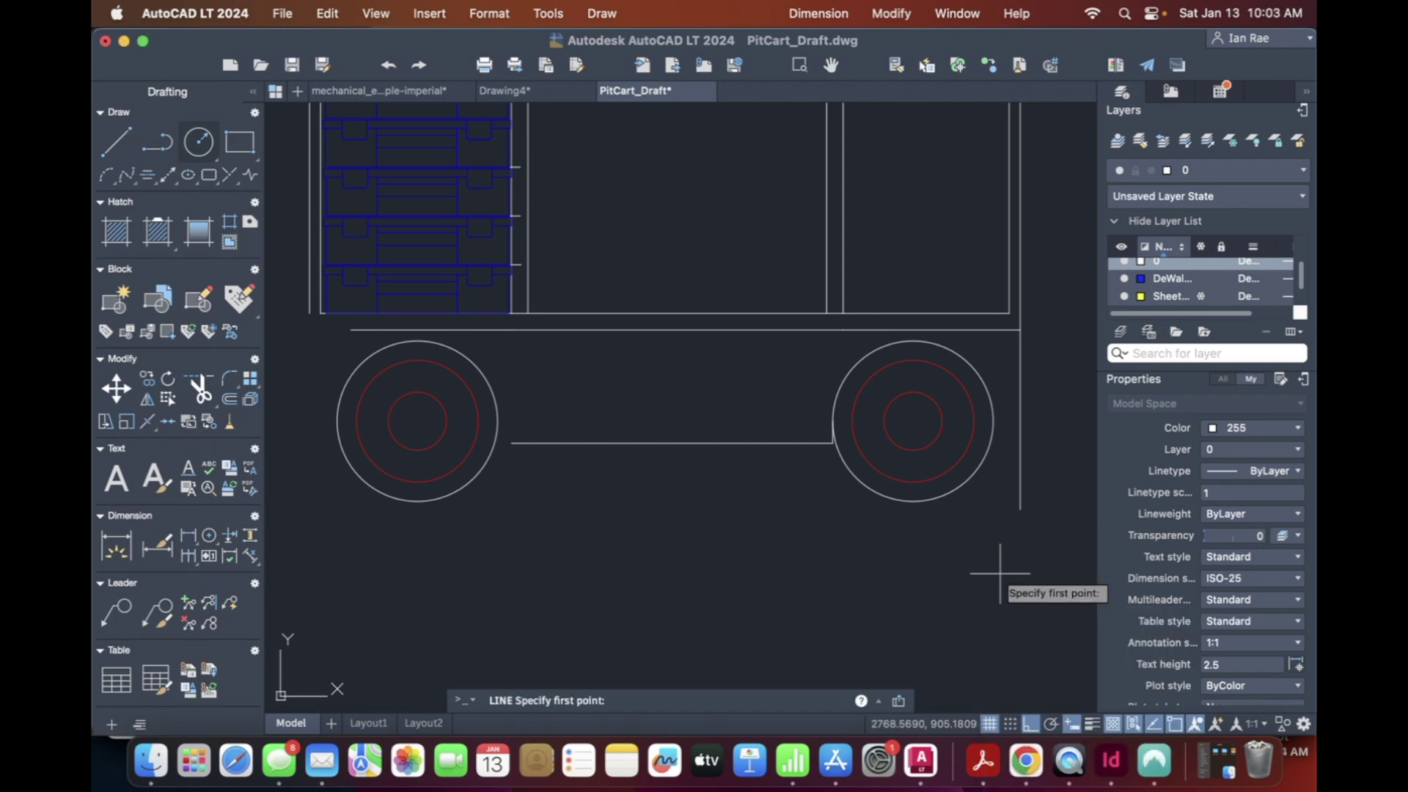
left_click(832, 442)
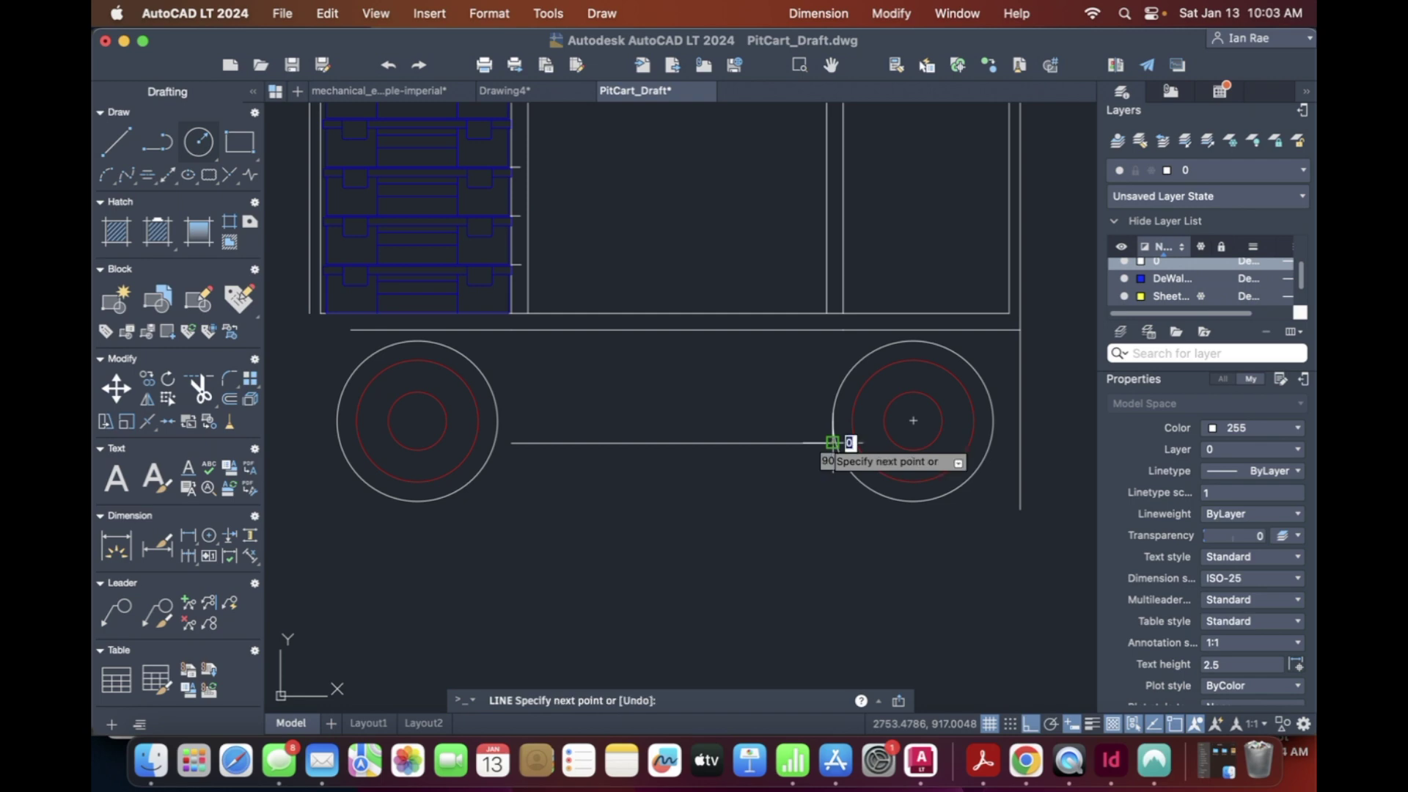
left_click(1019, 442)
key("Return")
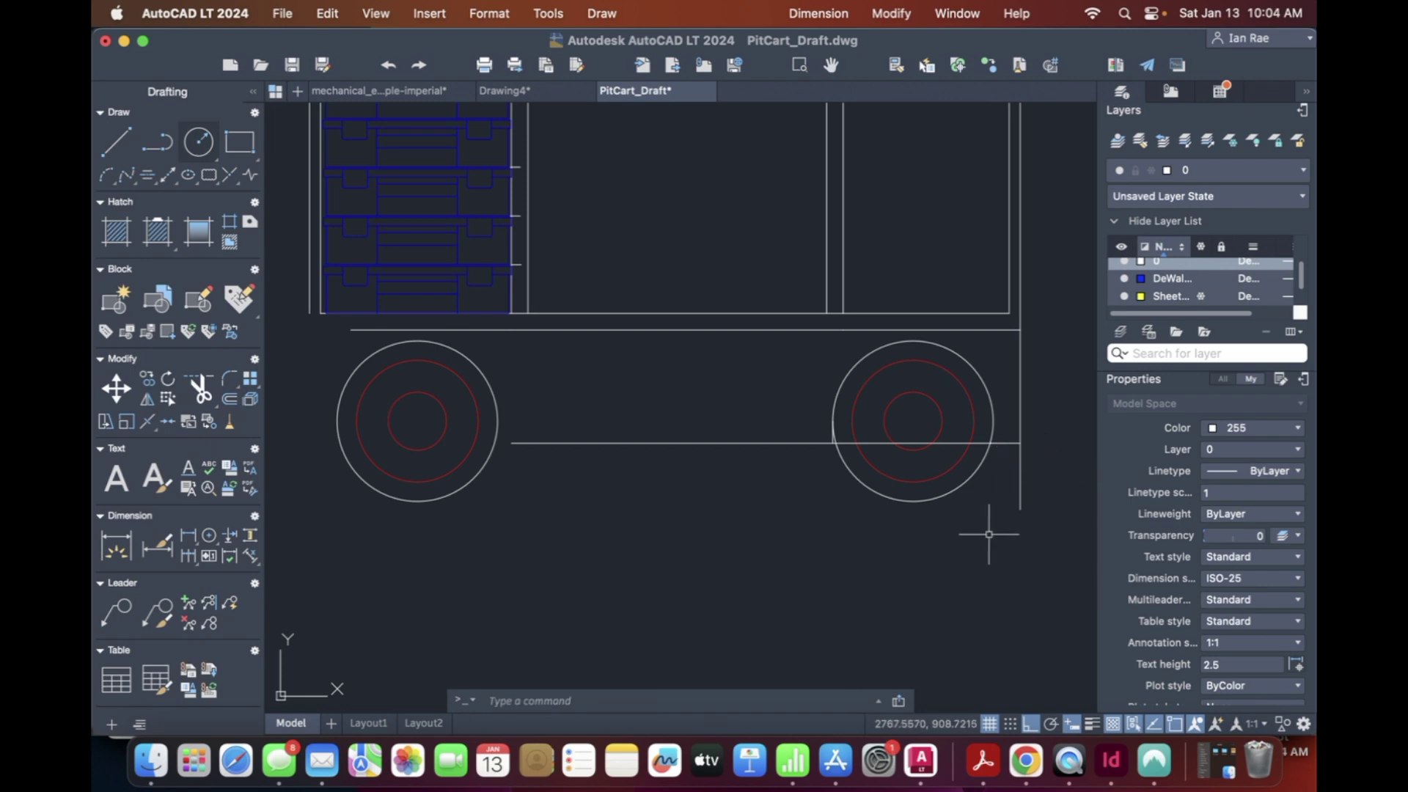
Step: Draw a vertical line 2 long from the right quadrant of the right wheel's clearance circle down to the horizontal line
type("l")
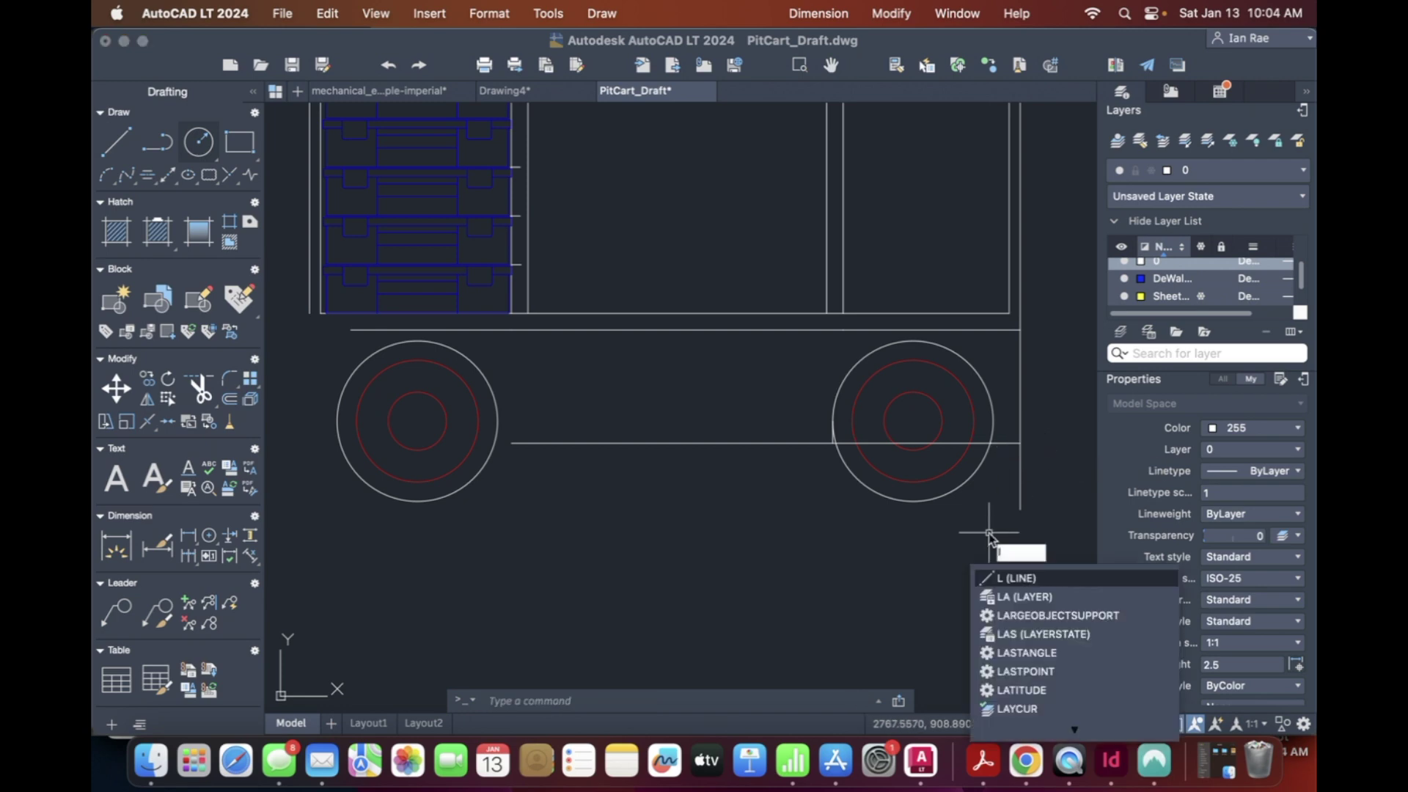
key("Return")
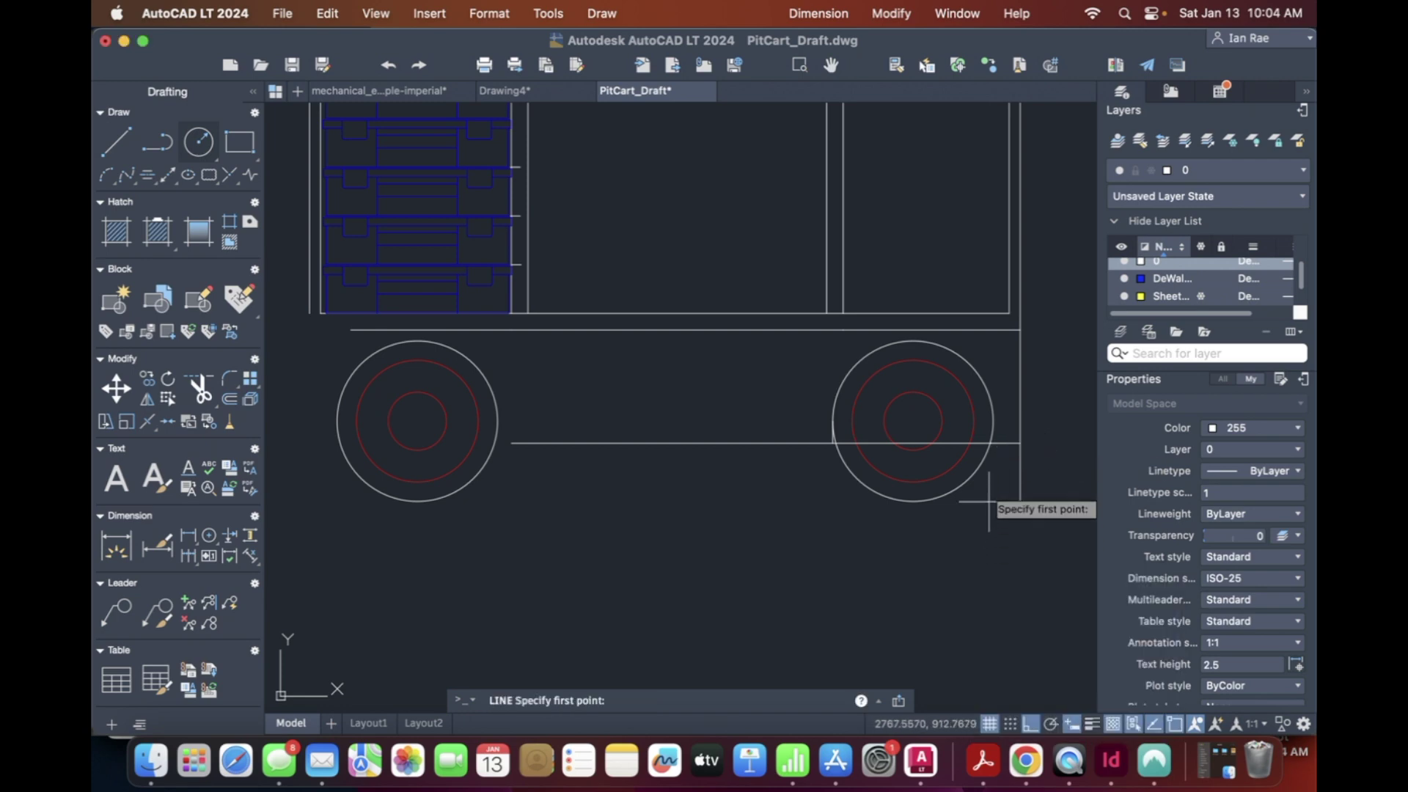
left_click(994, 421)
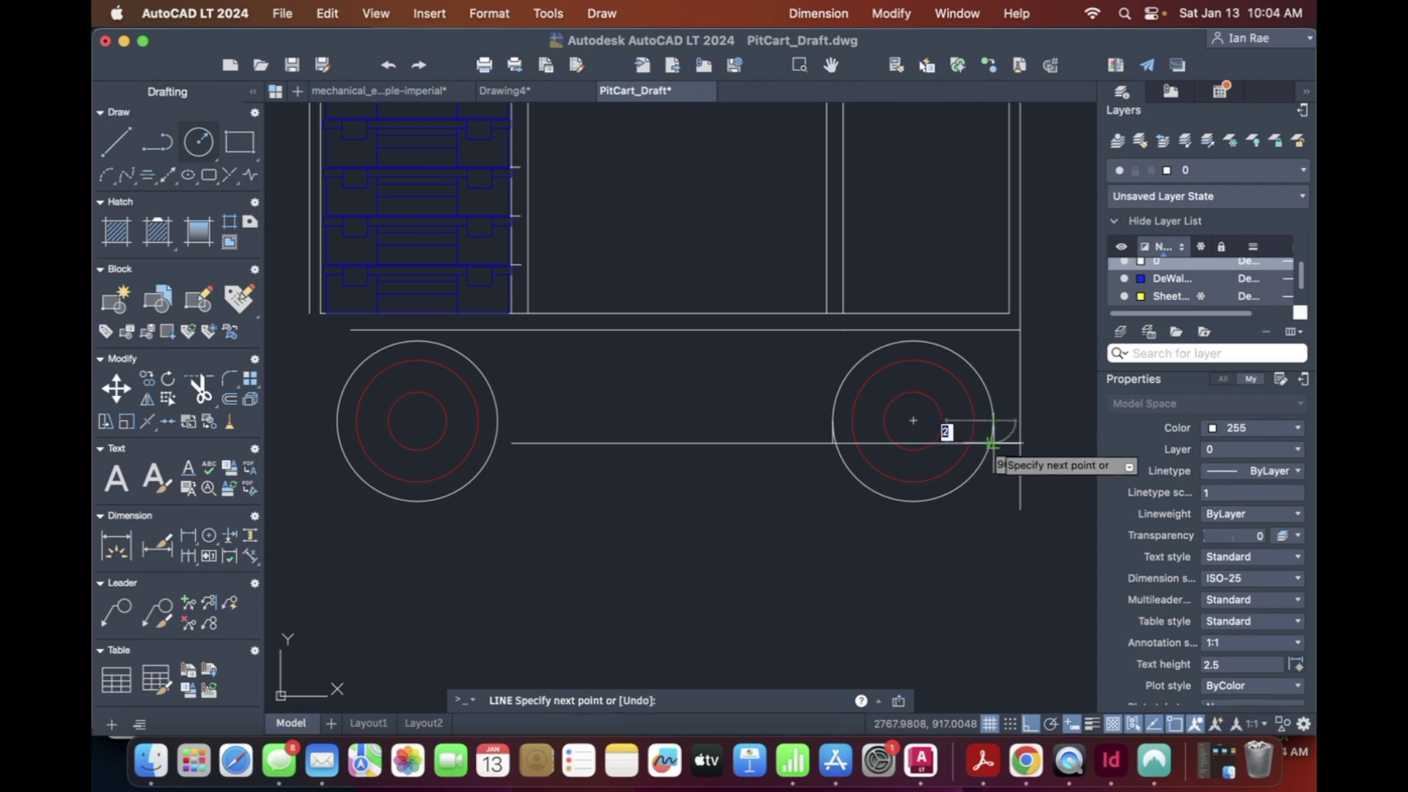
key("Escape")
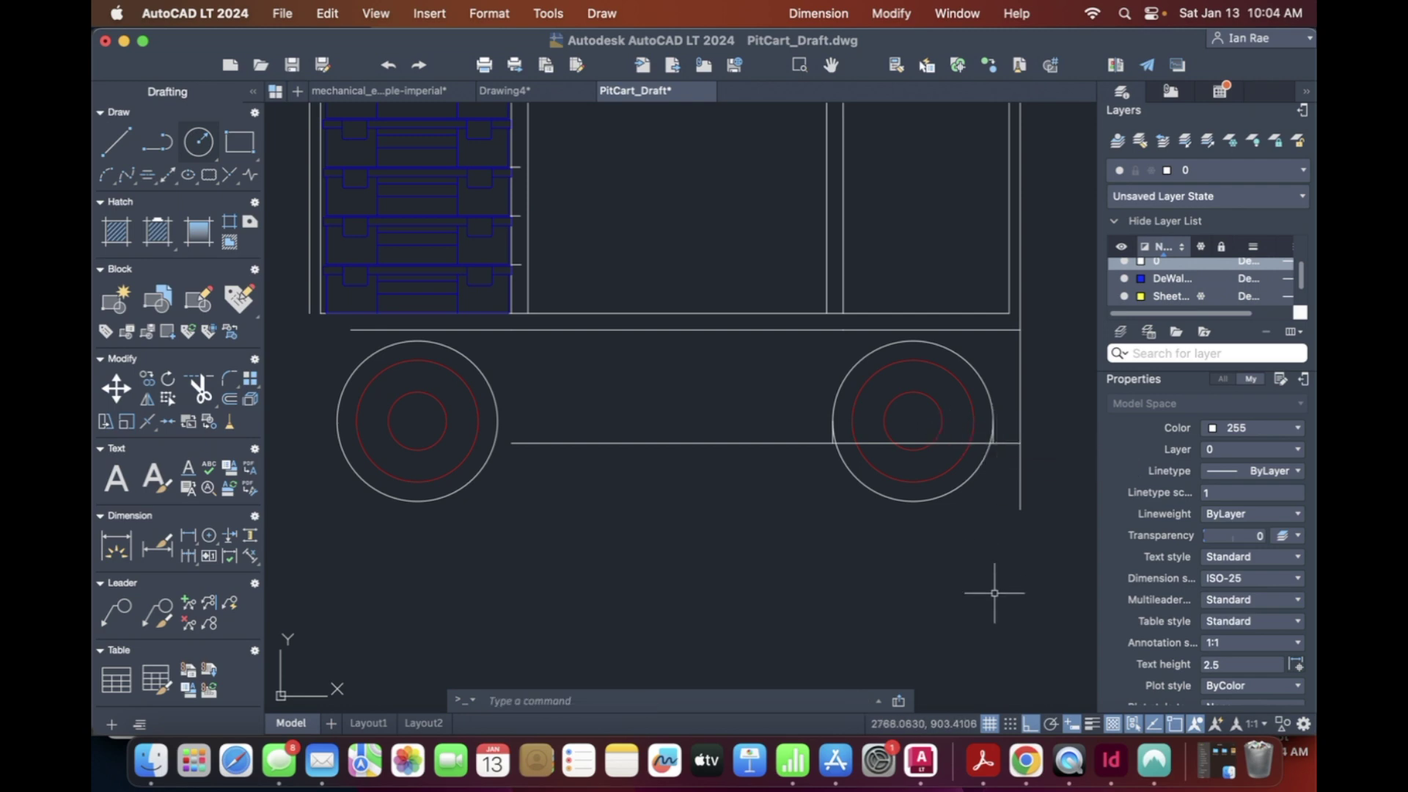
Step: Trim the horizontal line inside the right wheel and the clearance circle's portion below that line
left_click(952, 443)
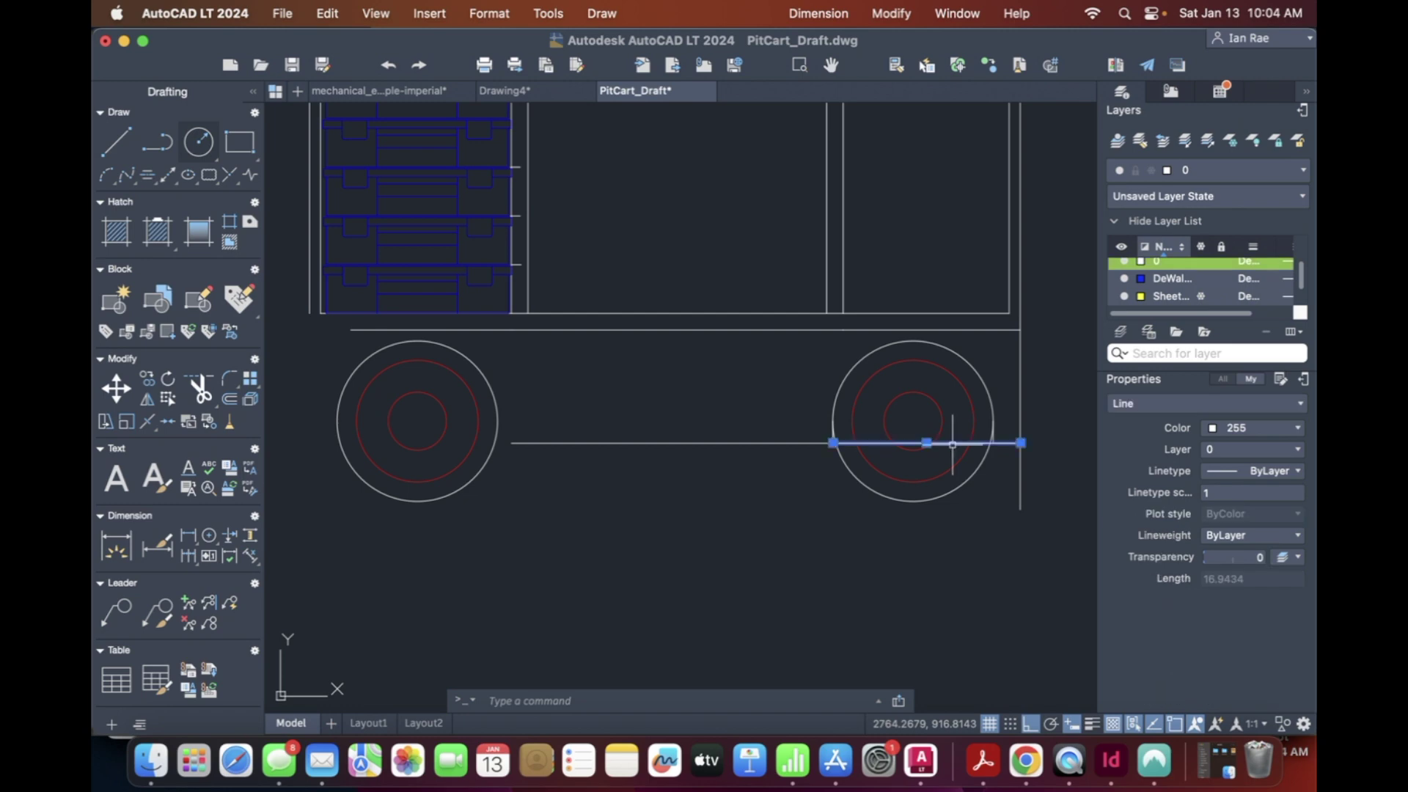
key("Escape")
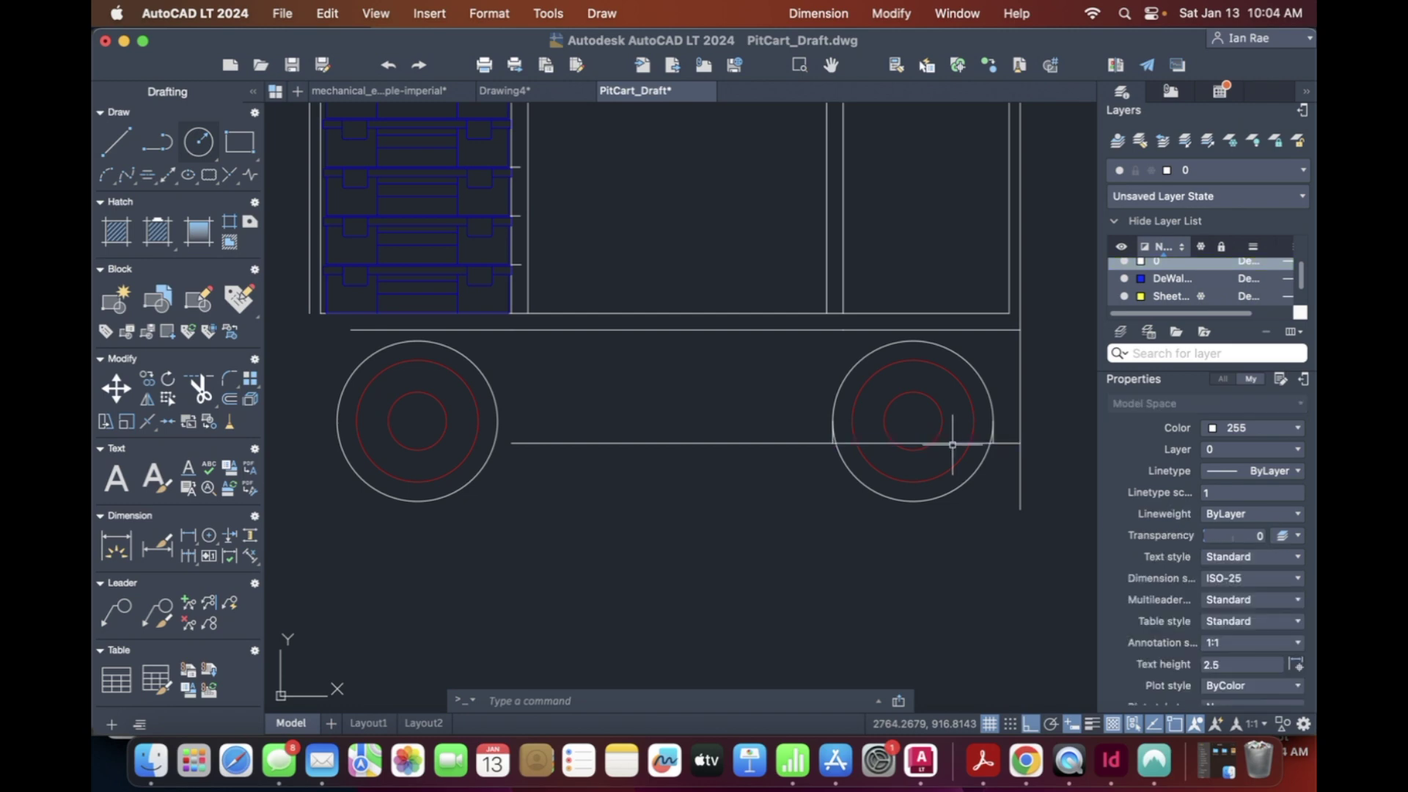
type("tr")
key("Return")
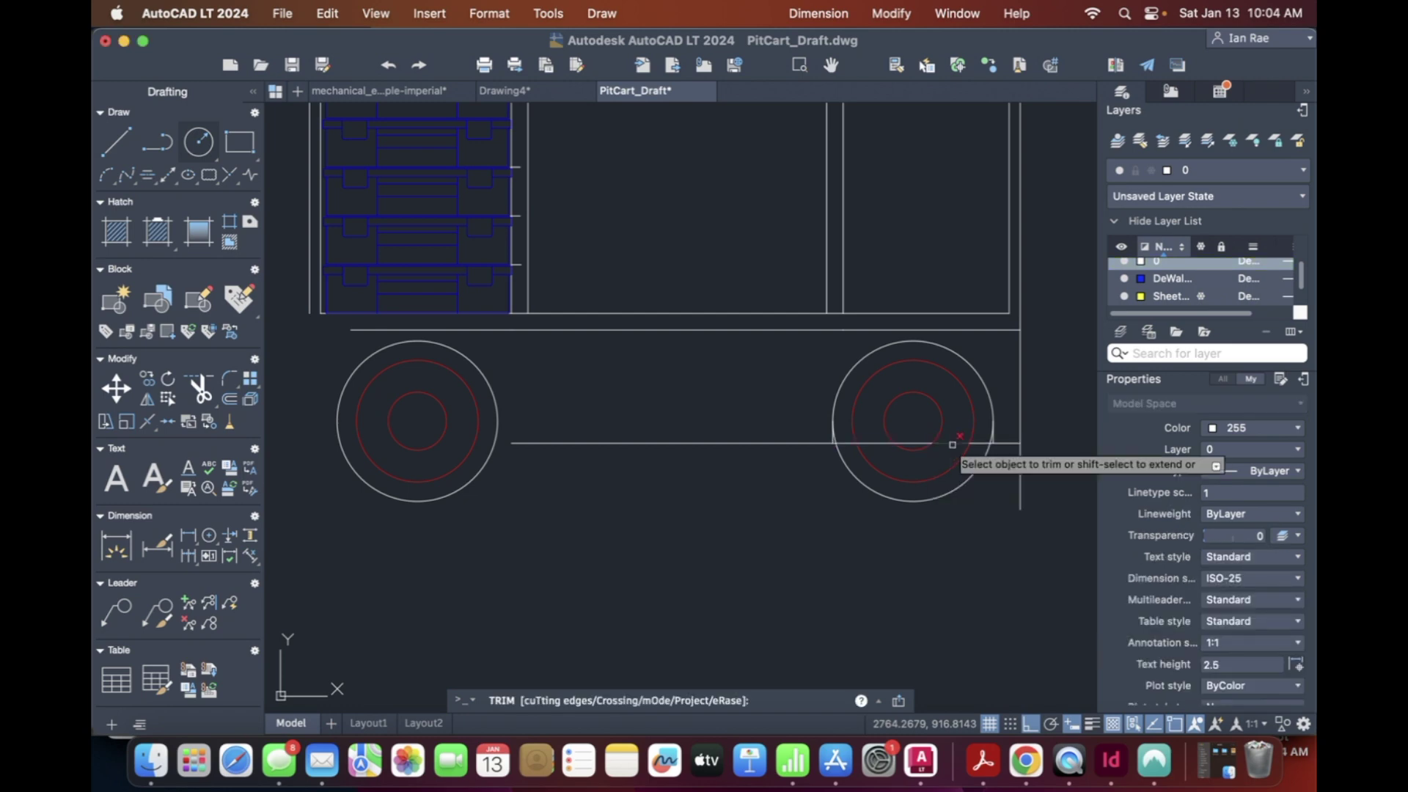
left_click(953, 443)
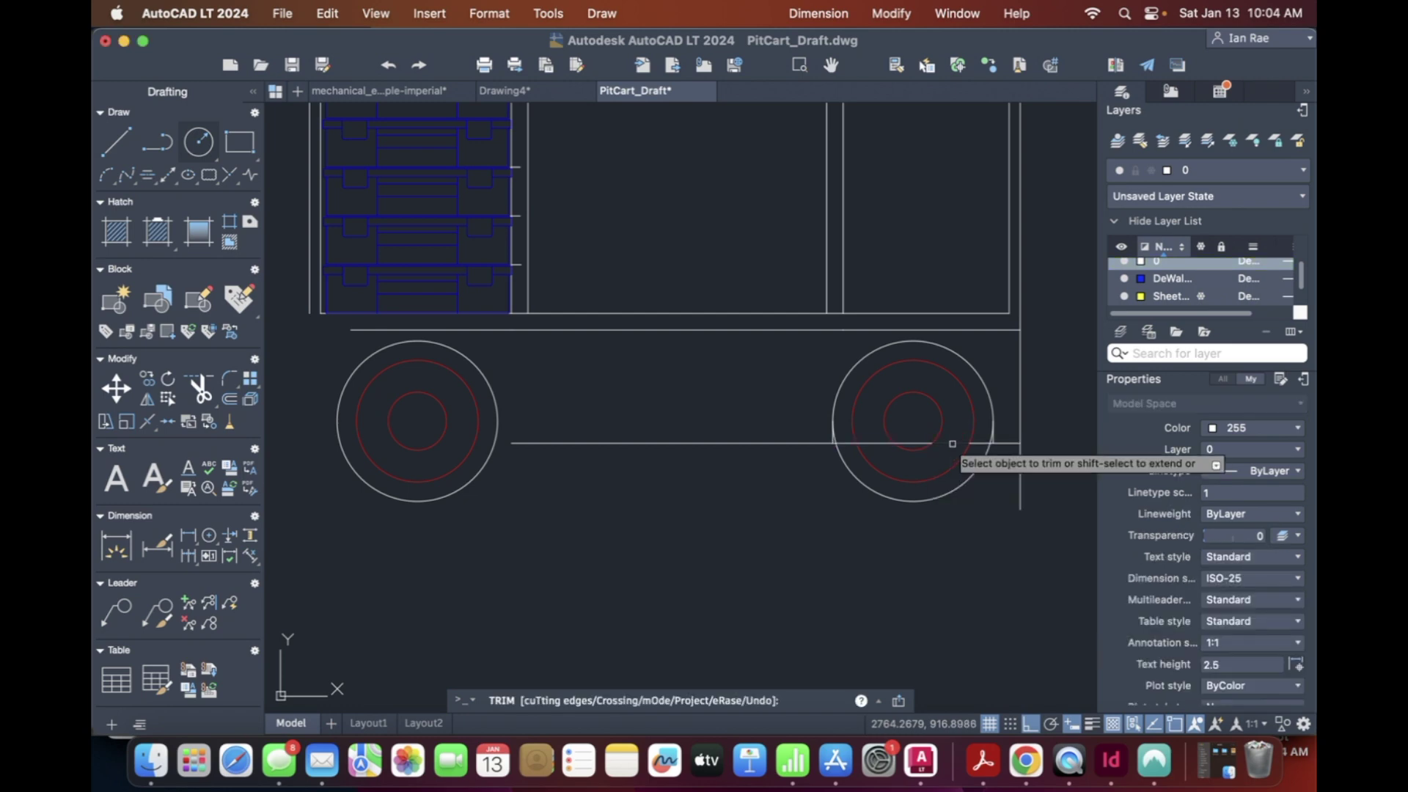
left_click(873, 444)
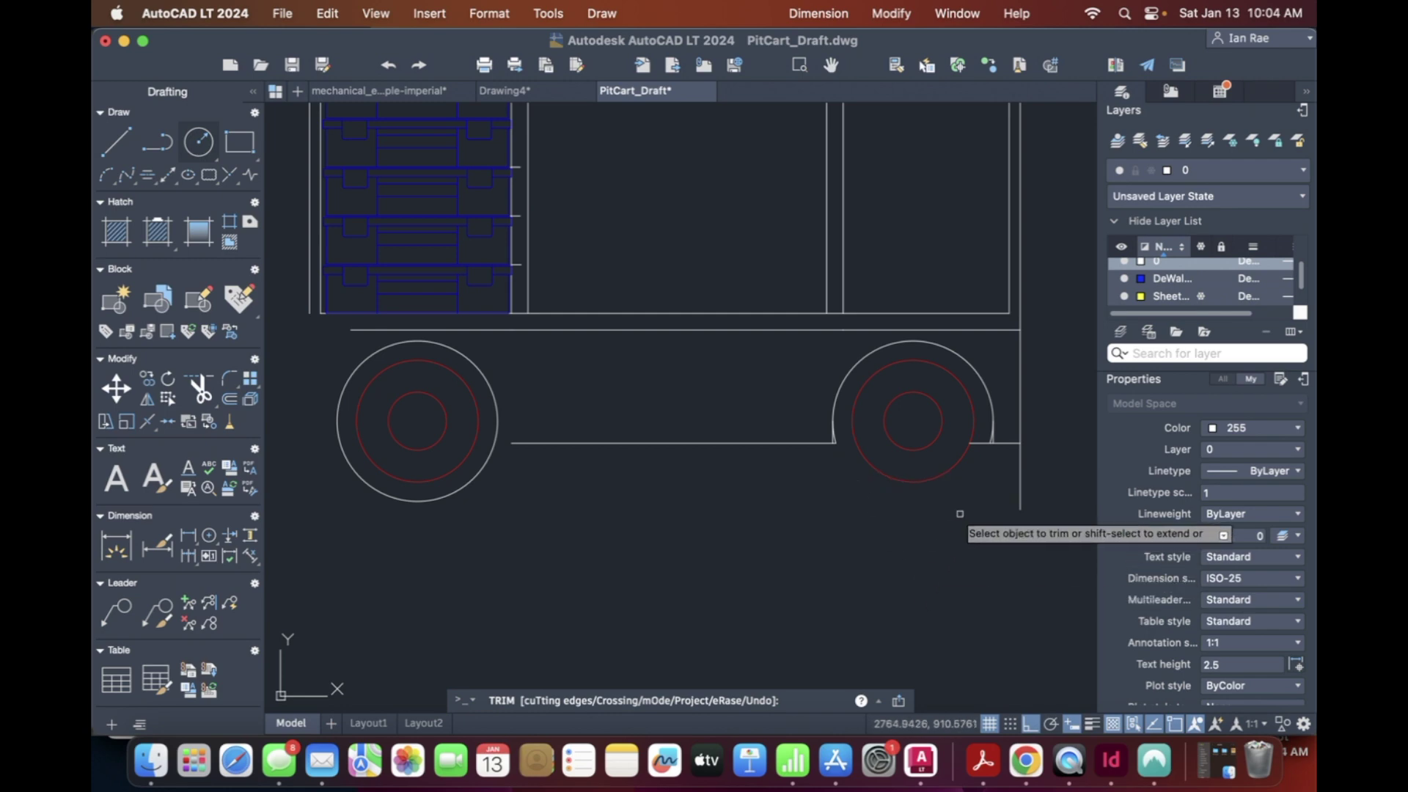
Step: Trim the remaining arc and line pieces around the right wheel arch and the right-end vertical's overshoot below the base line
scroll(959, 513, "up", 2)
scroll(957, 499, "up", 5)
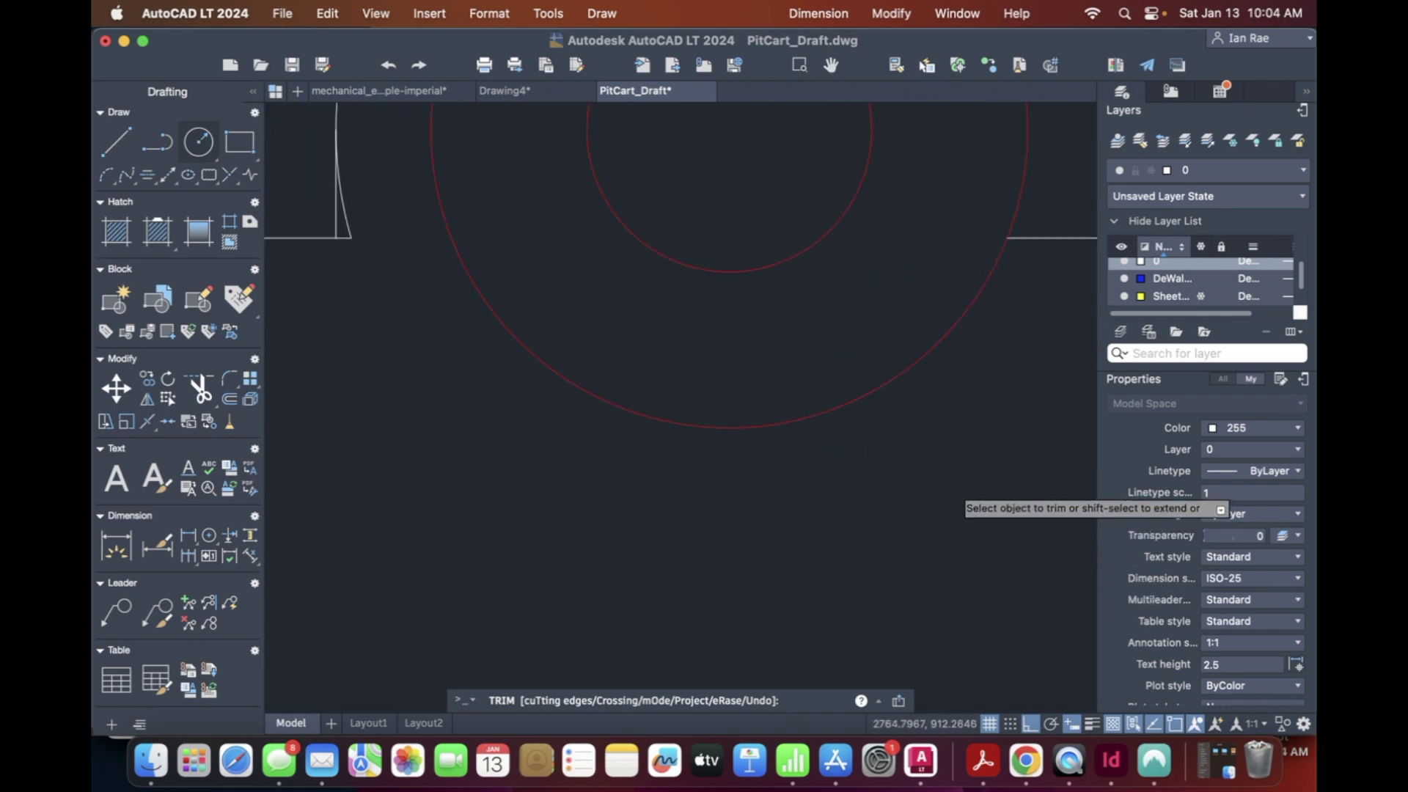
scroll(957, 488, "down", 3)
scroll(957, 488, "up", 4)
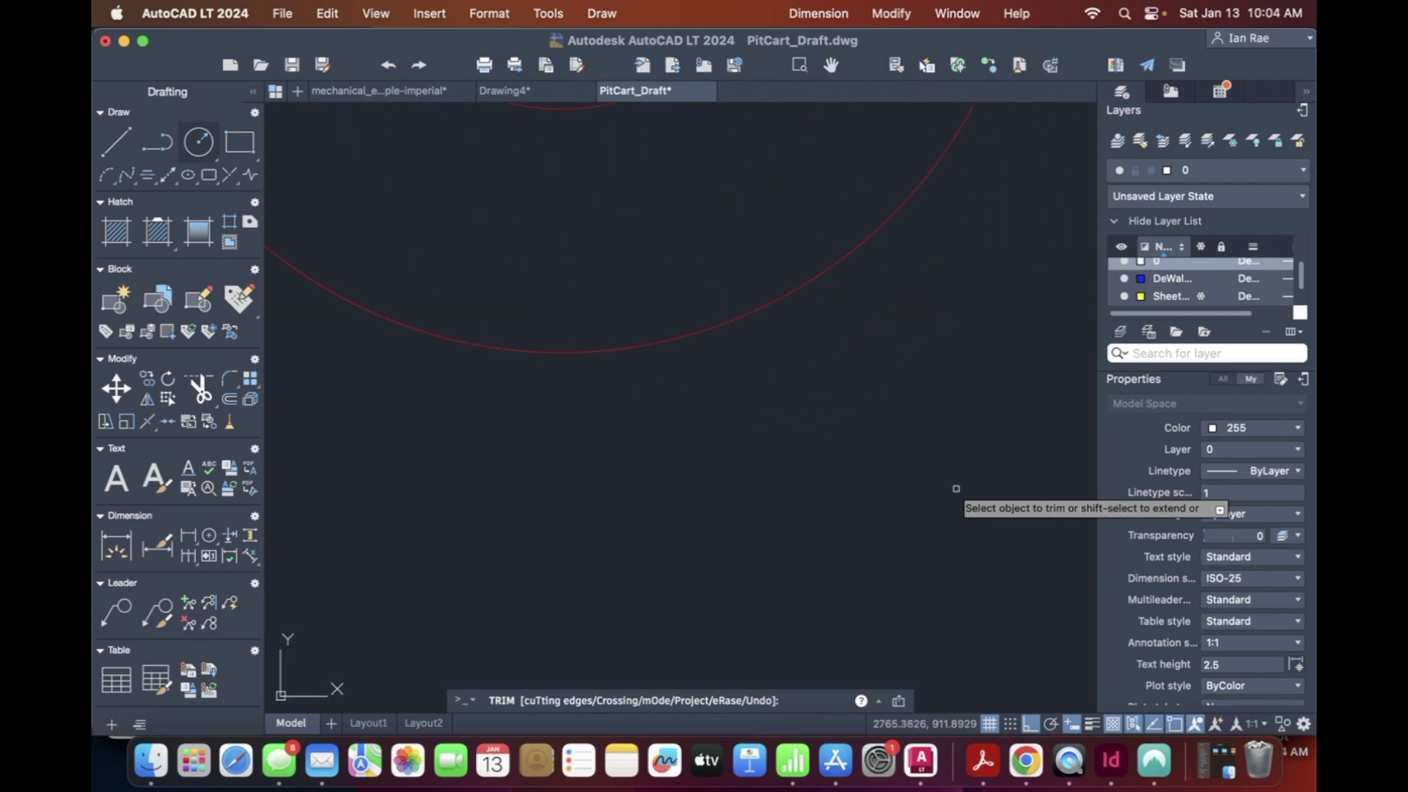
scroll(956, 488, "down", 3)
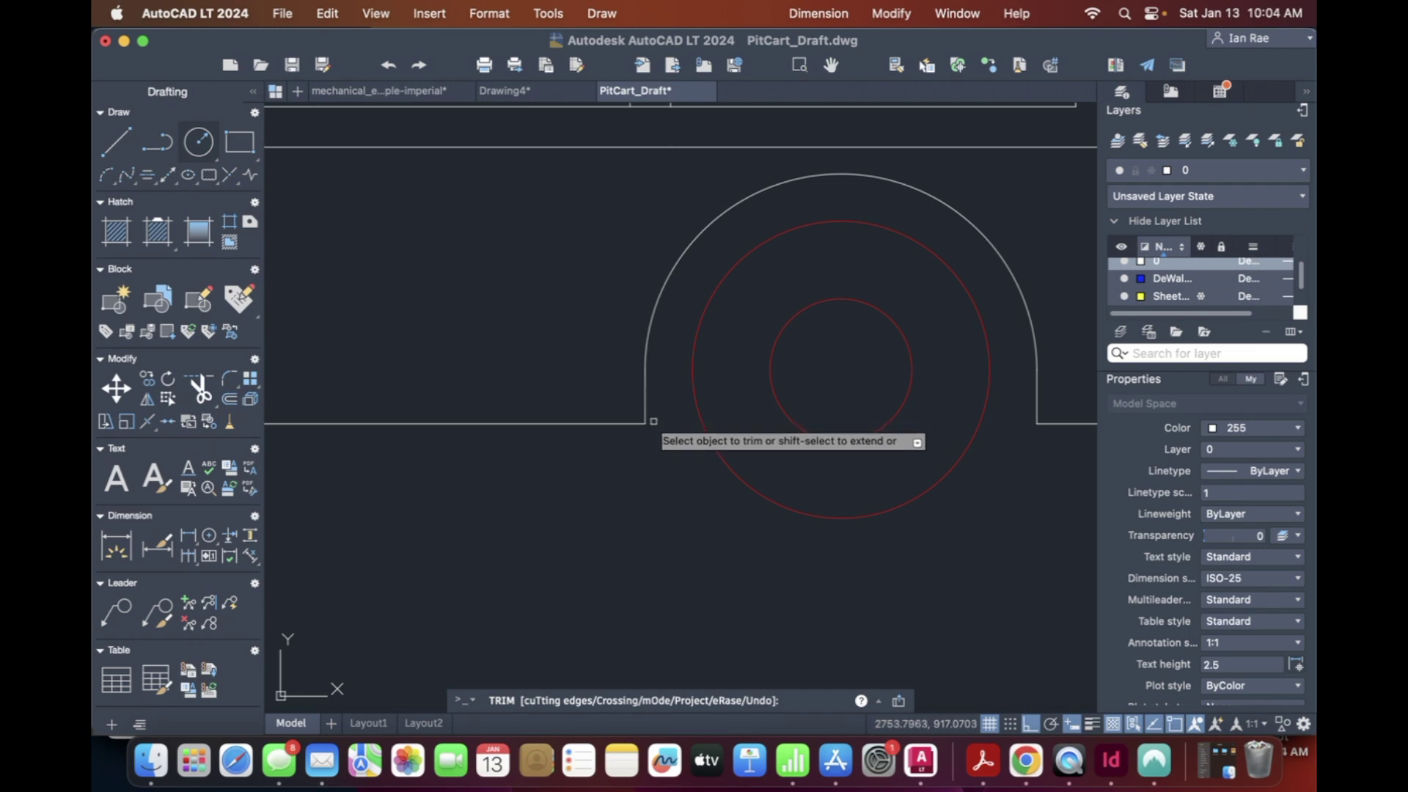
scroll(842, 531, "down", 3)
scroll(841, 532, "down", 2)
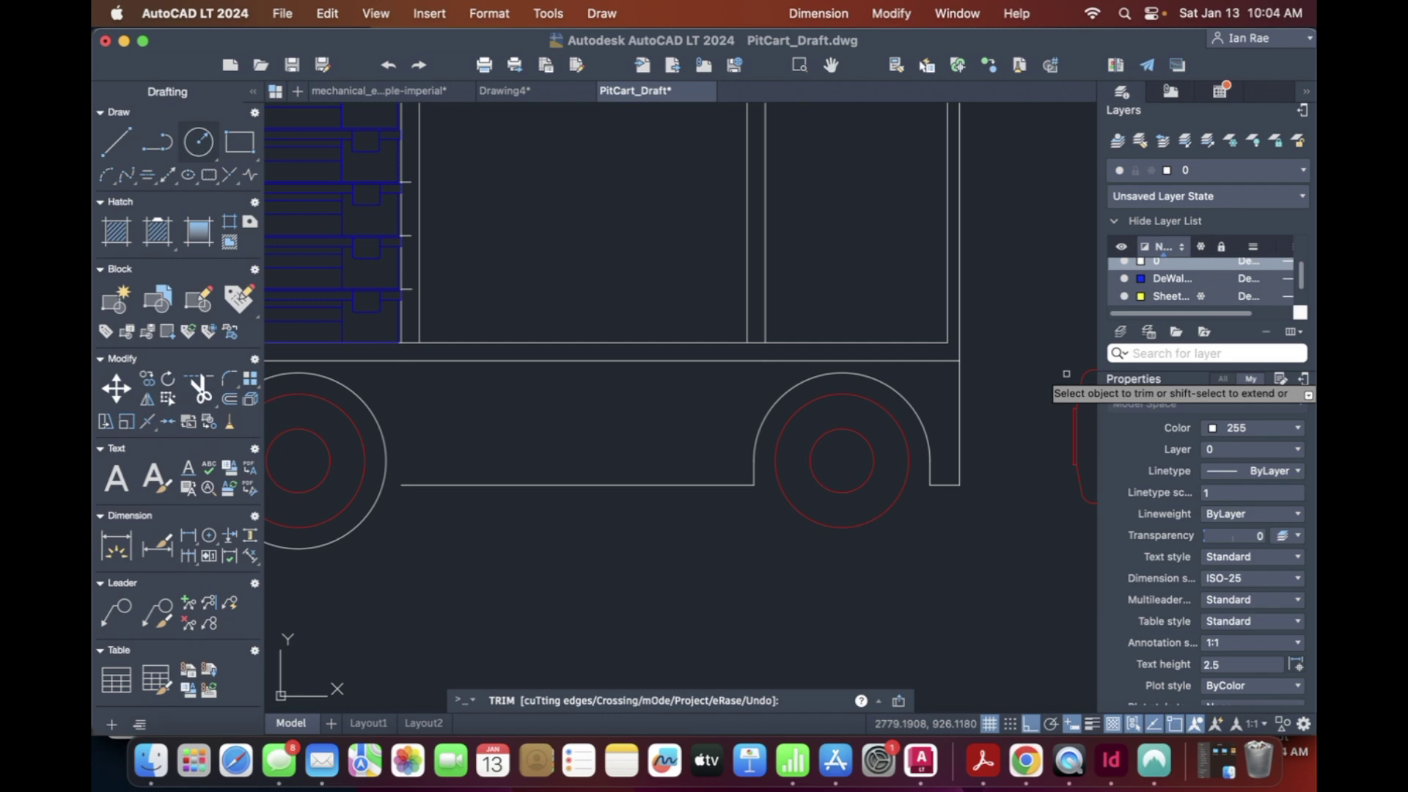
Step: Copy the right wheel's arch and its vertical ends to the left wheel, from wheel centre to wheel centre
type("c")
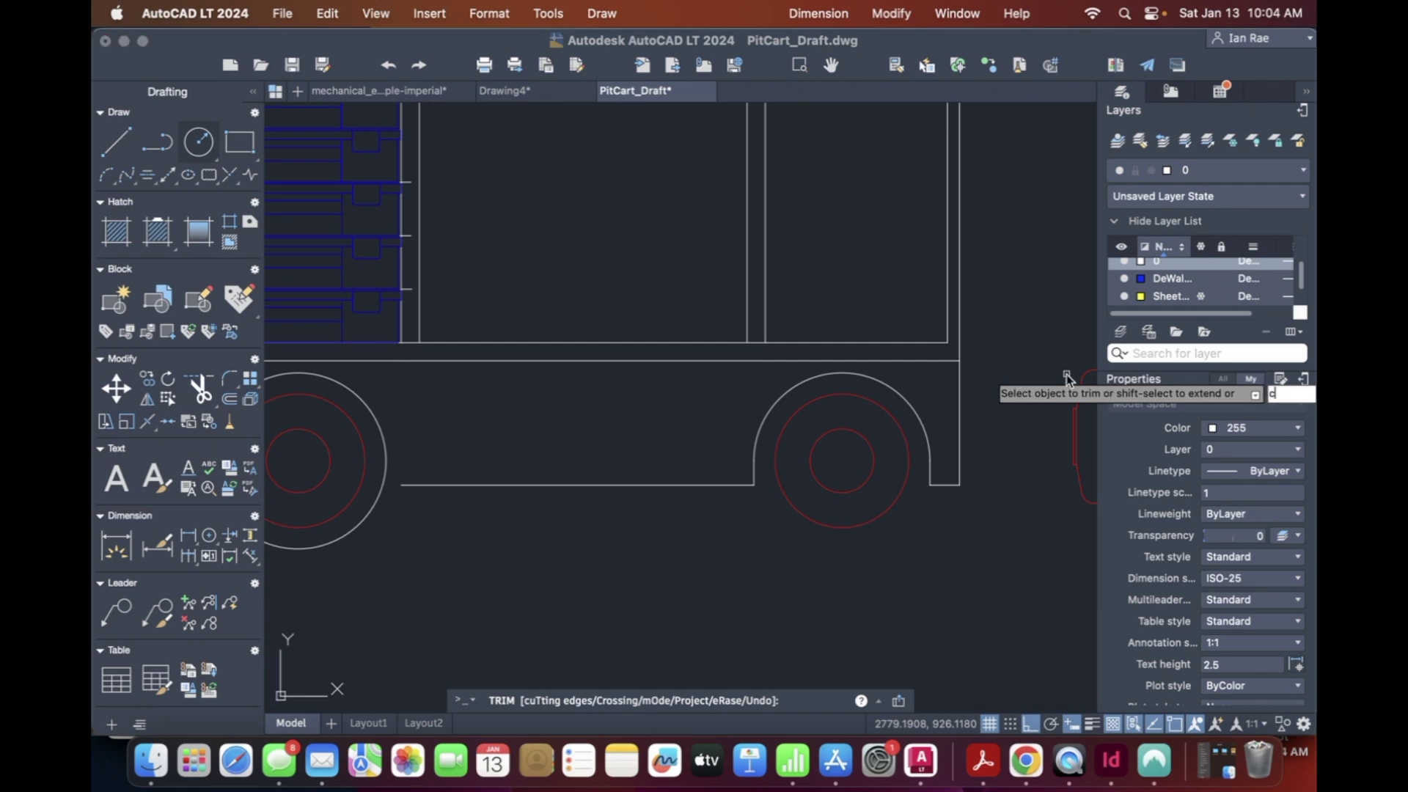
type("p")
key("Escape")
type("cp")
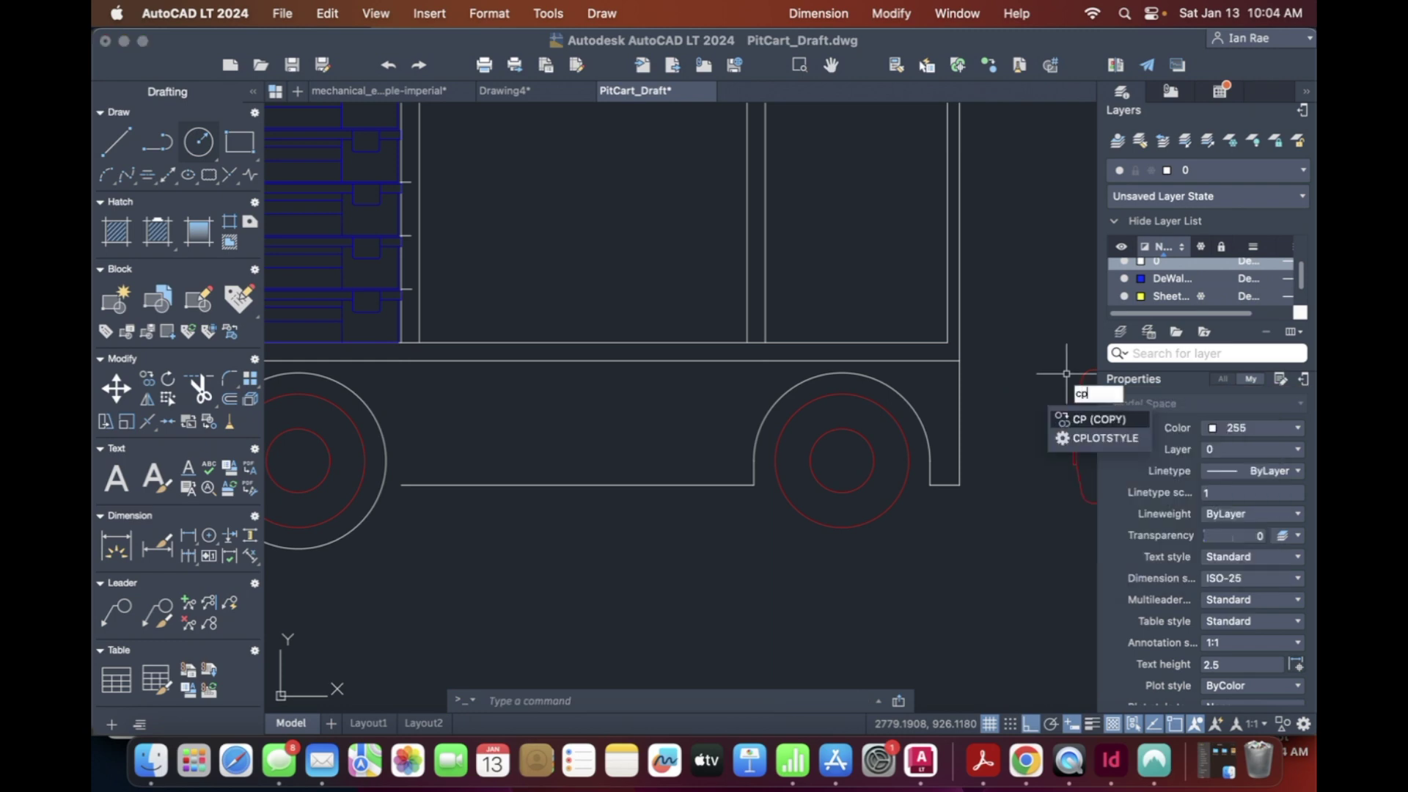
key("Return")
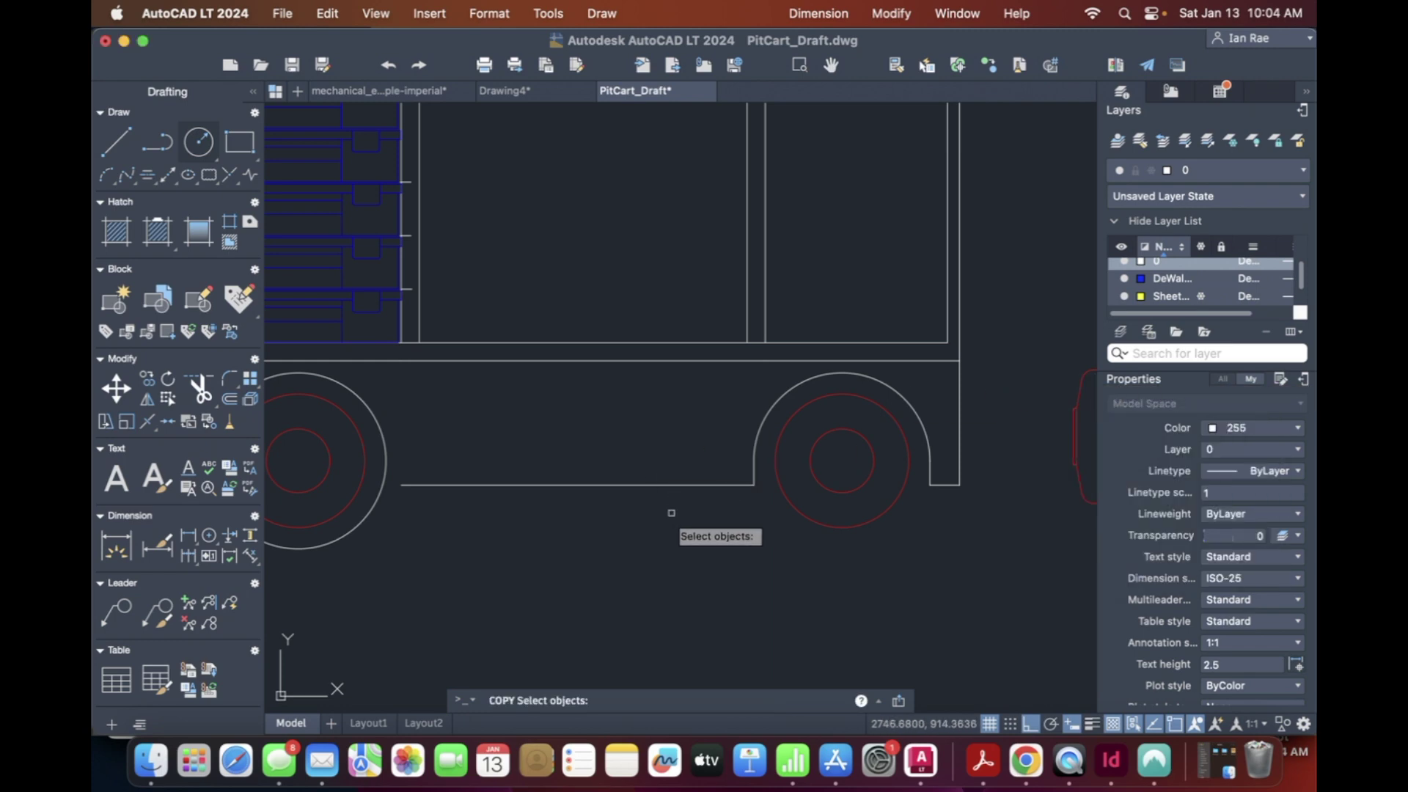
left_click(741, 512)
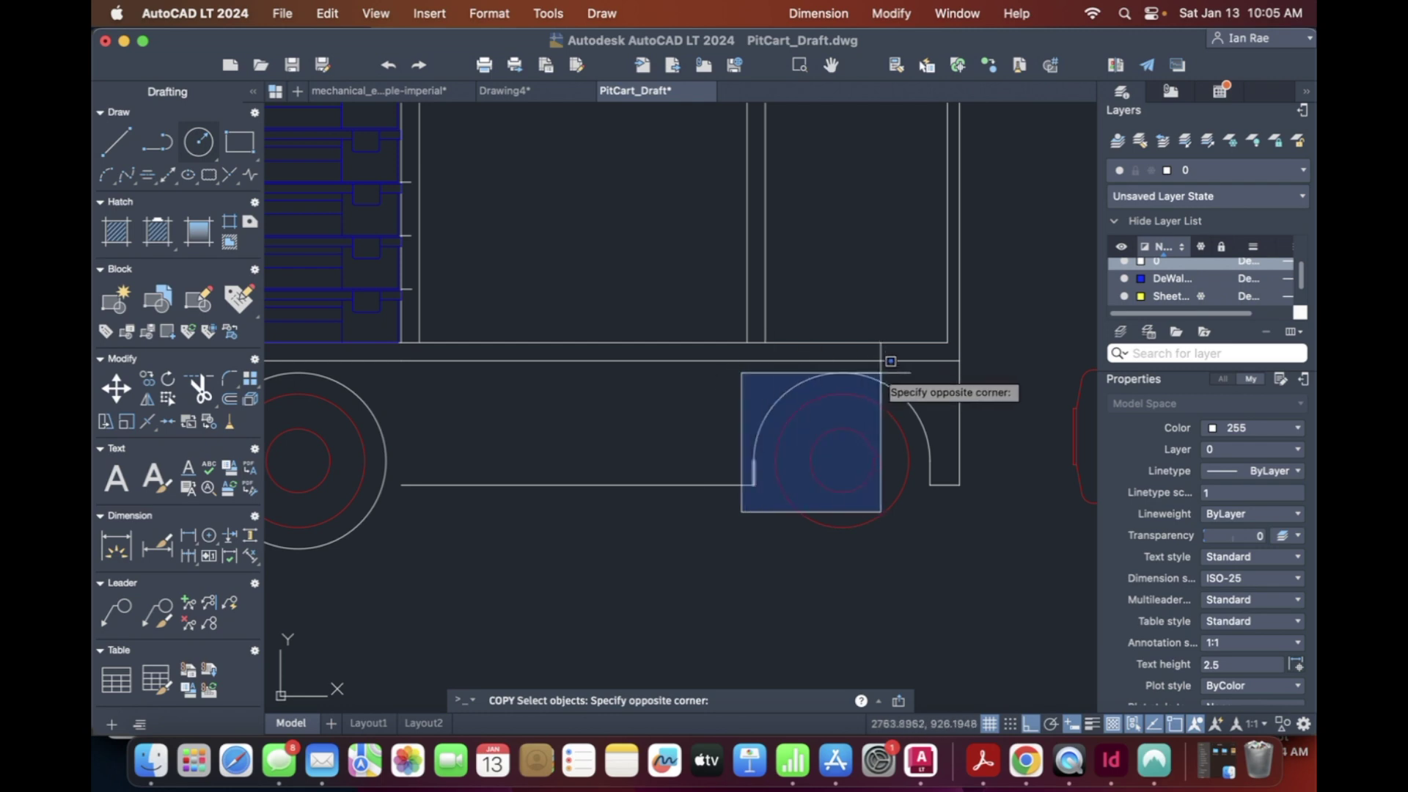
left_click(941, 369)
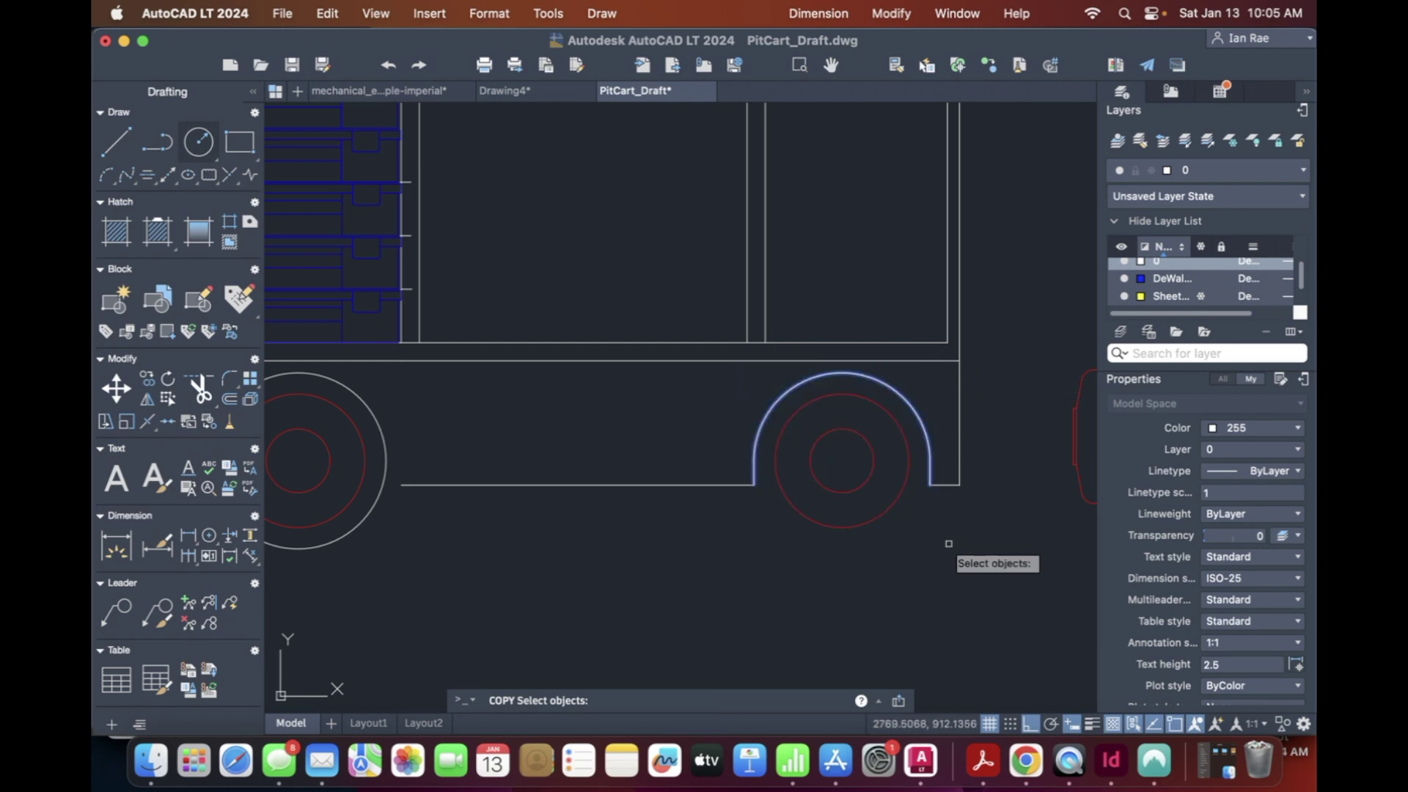
key("Return")
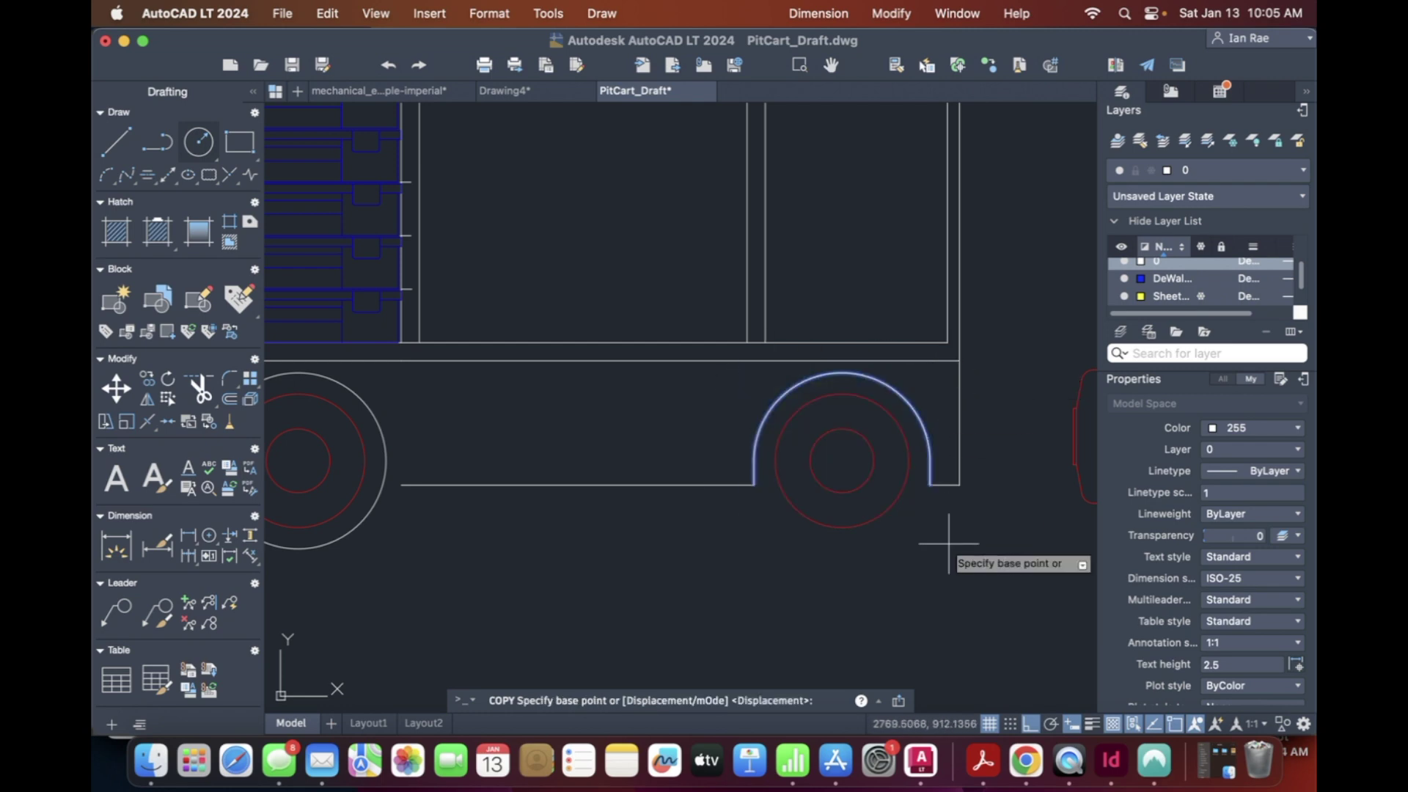
left_click(841, 460)
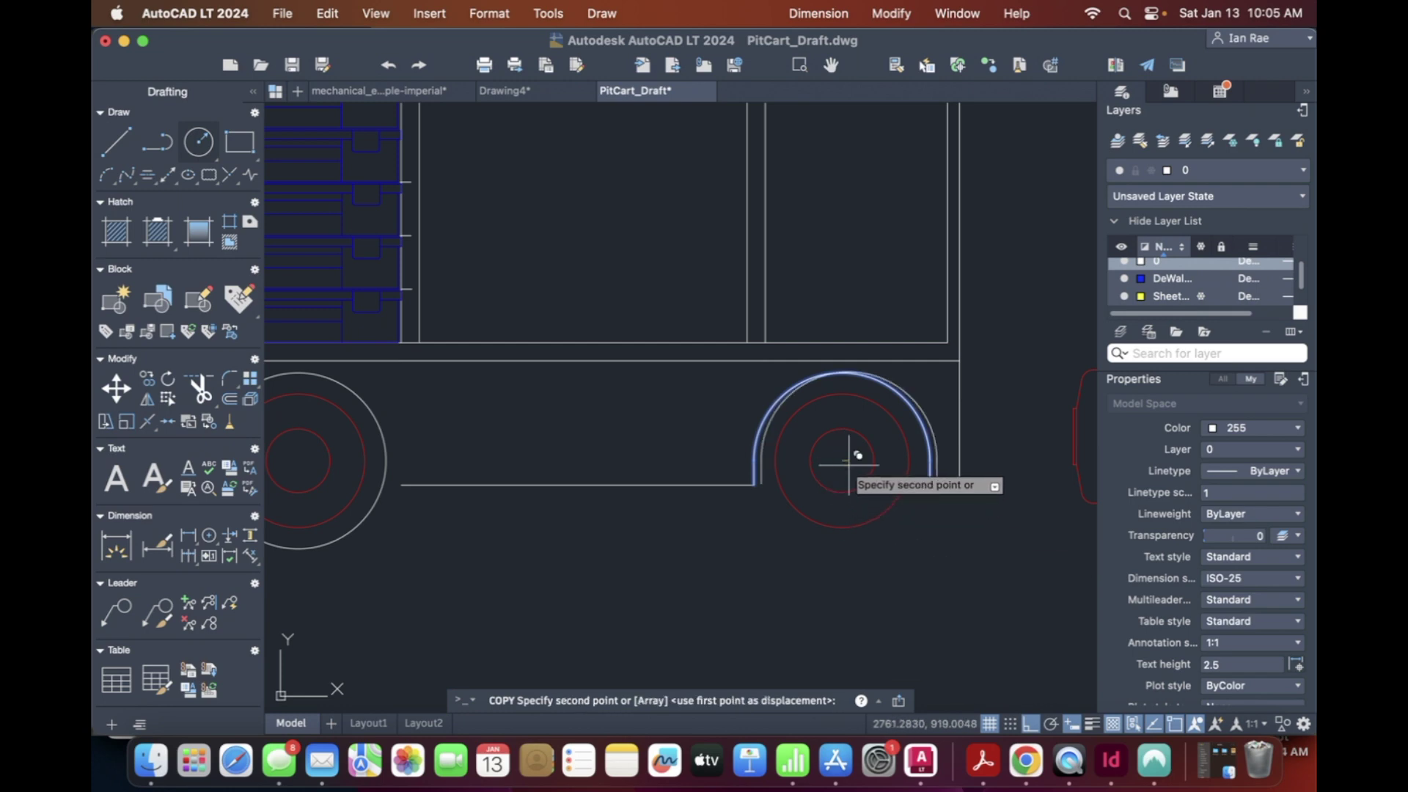
left_click(307, 461)
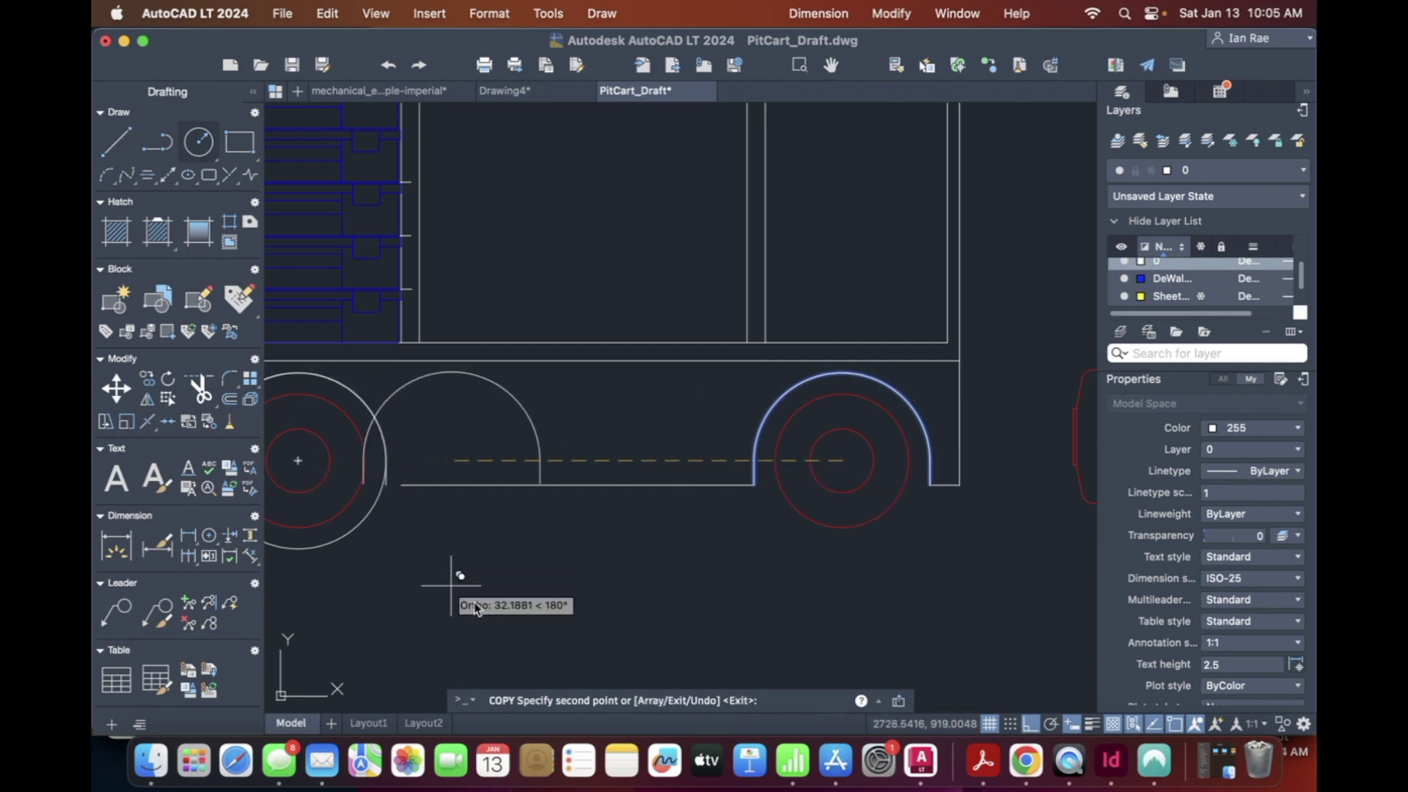
key("Return")
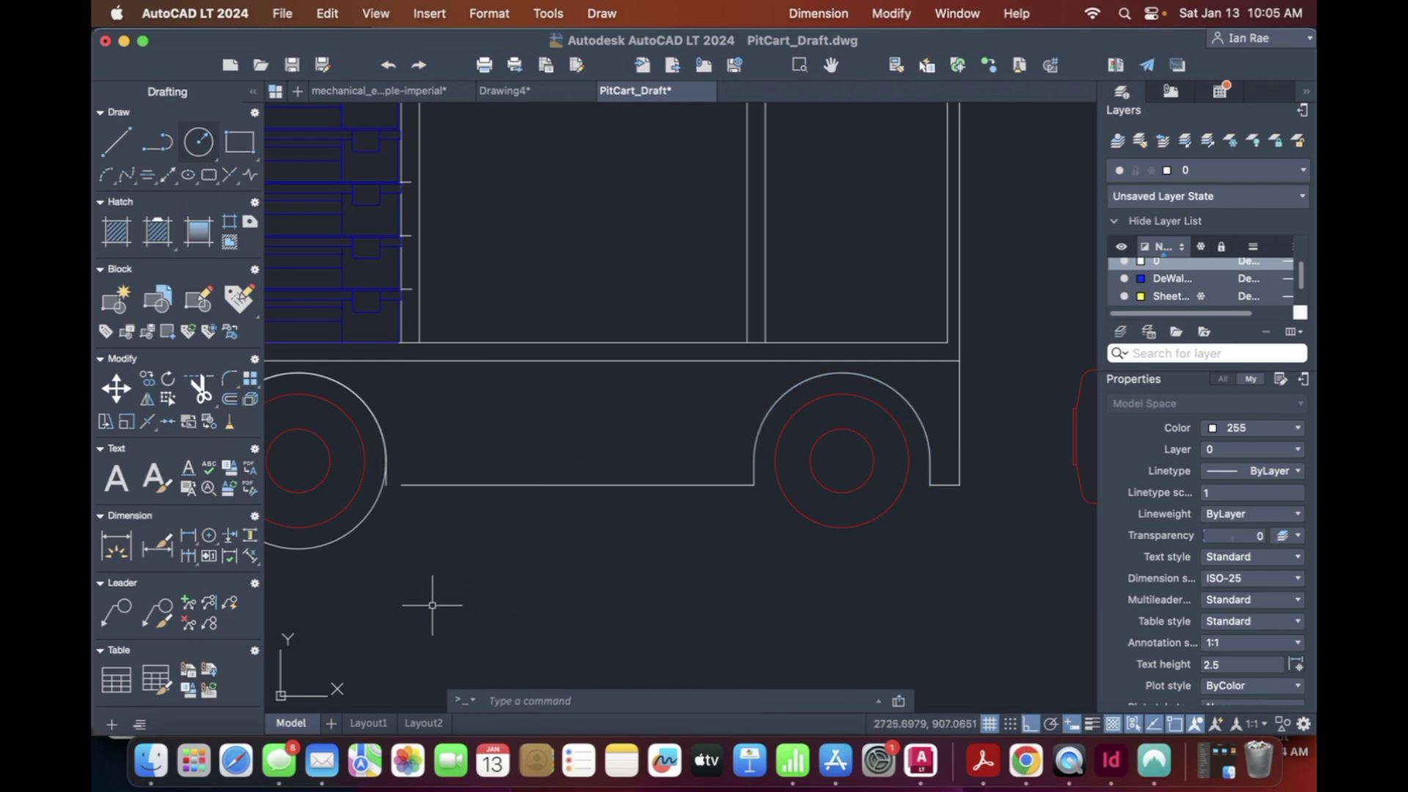
Step: Delete the left wheel's full clearance circle and extend the base line between the wheels to the left arch
left_click(345, 536)
key("Delete")
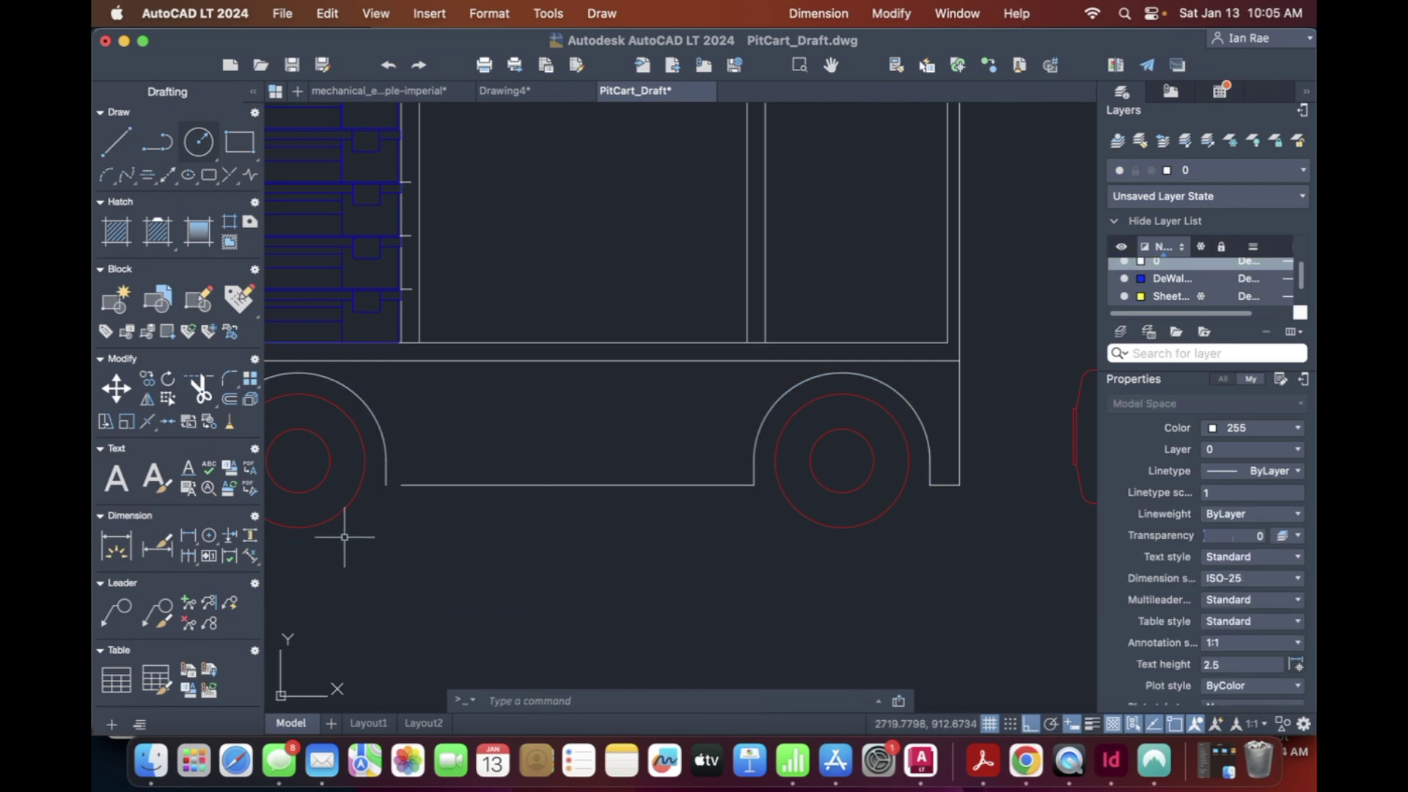
type("ex")
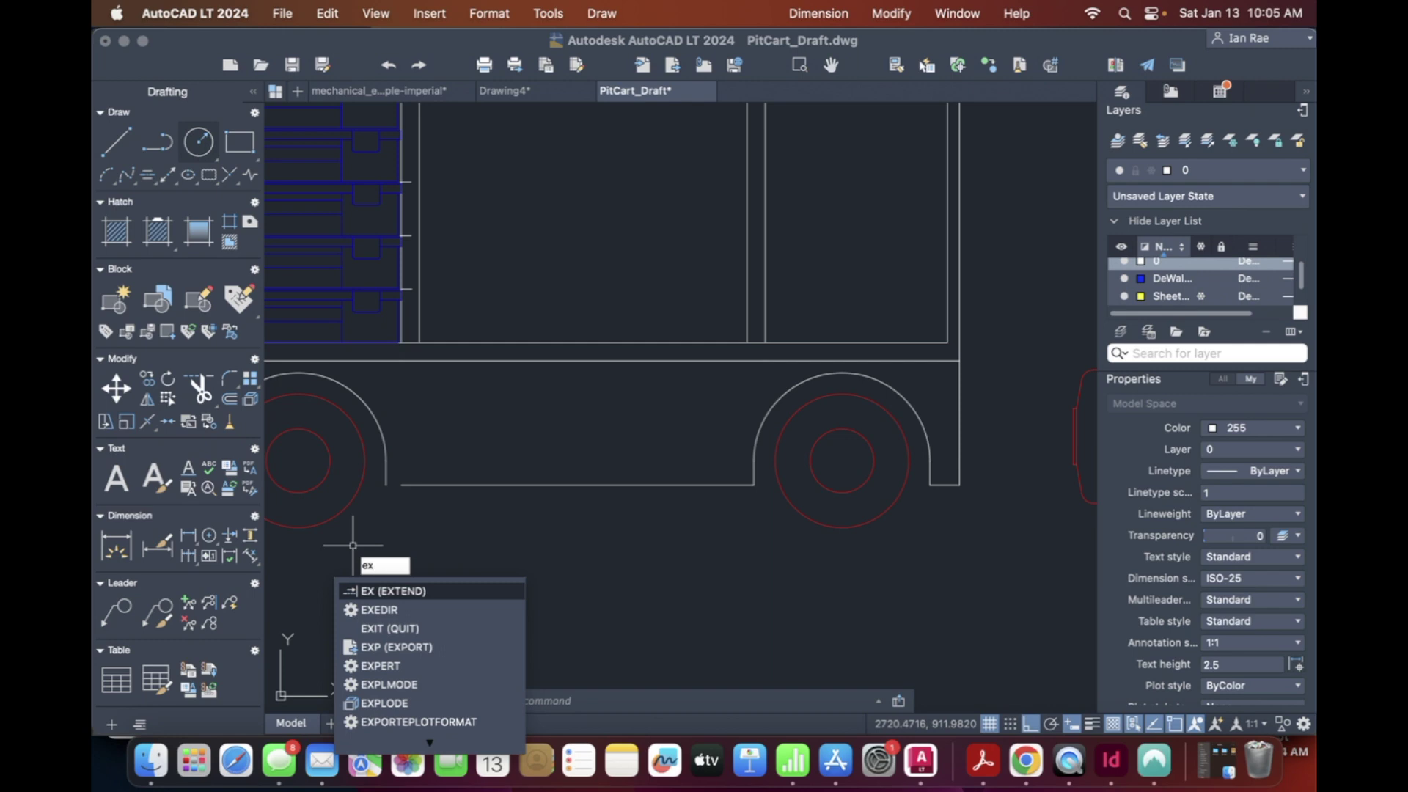
key("Return")
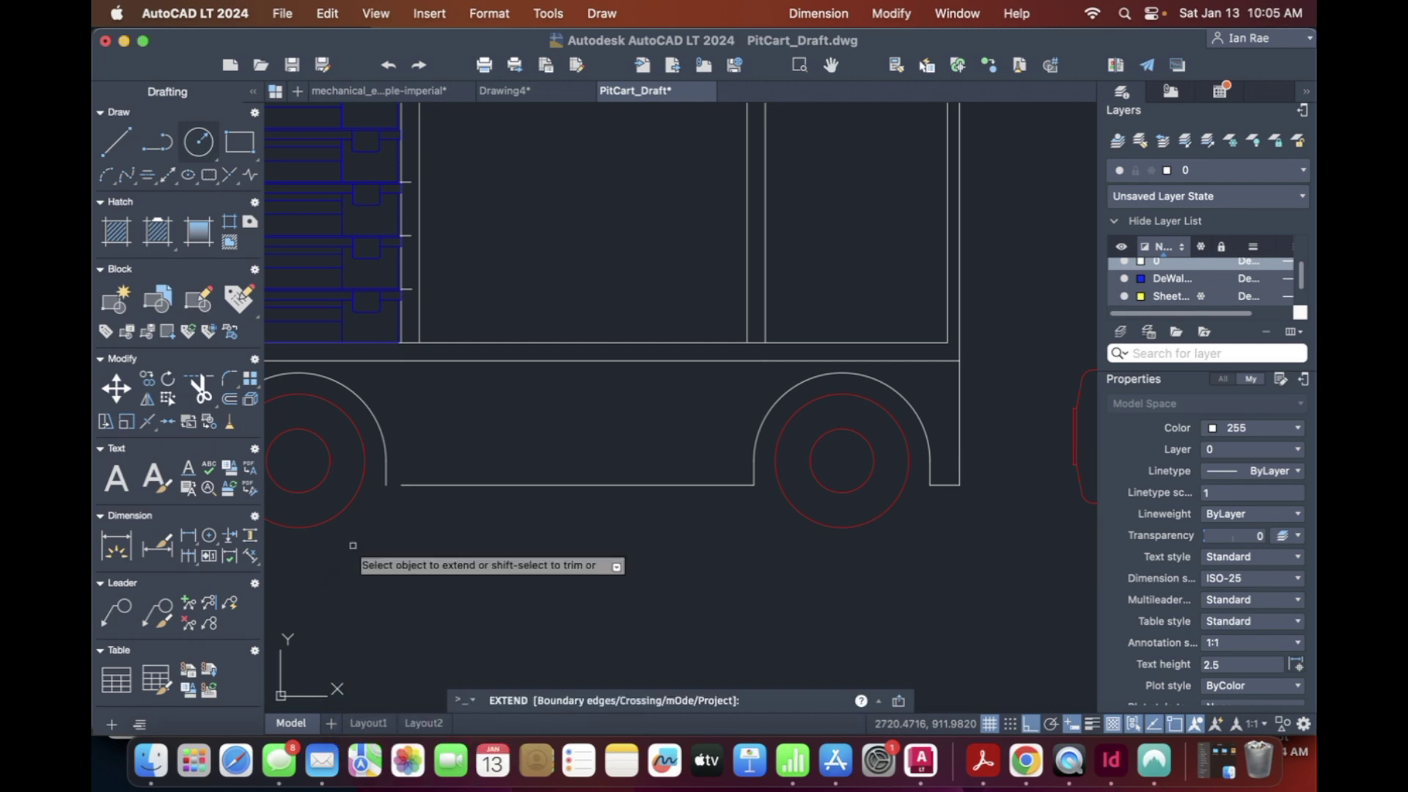
left_click(396, 486)
scroll(392, 534, "right", 5)
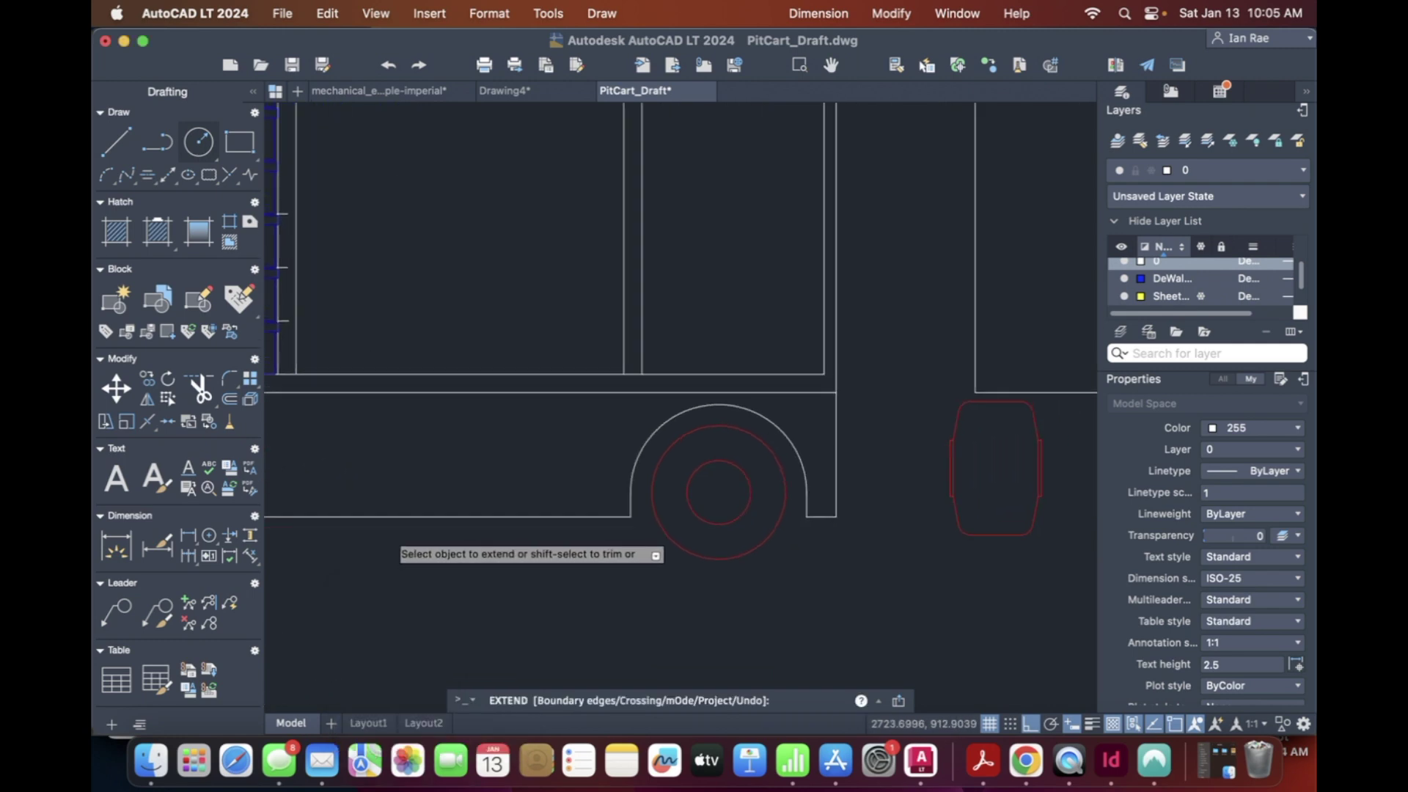
scroll(391, 534, "right", 10)
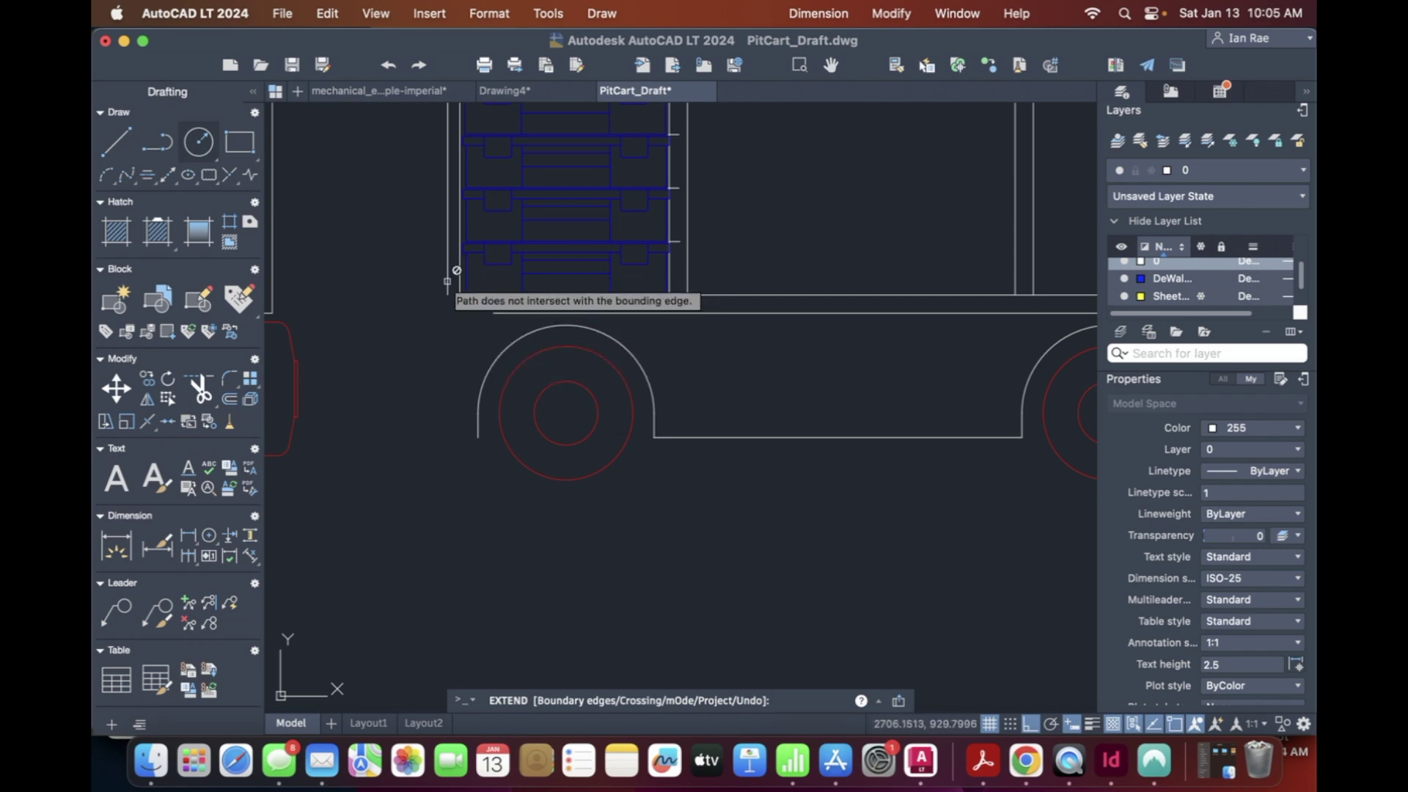
key("Escape")
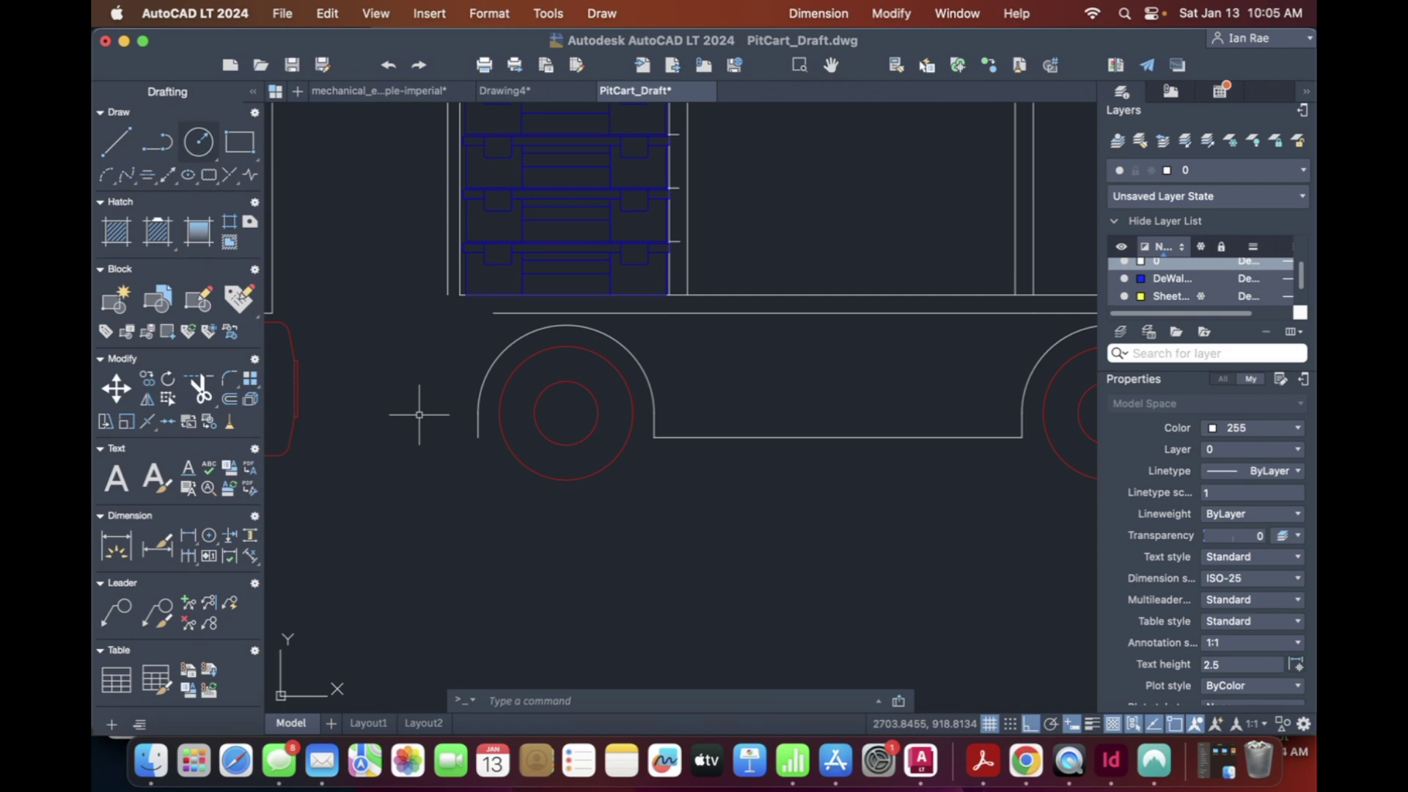
Step: Draw a horizontal line about 7 long from the left arch's outer lower end outward past the cart's left edge
type("l")
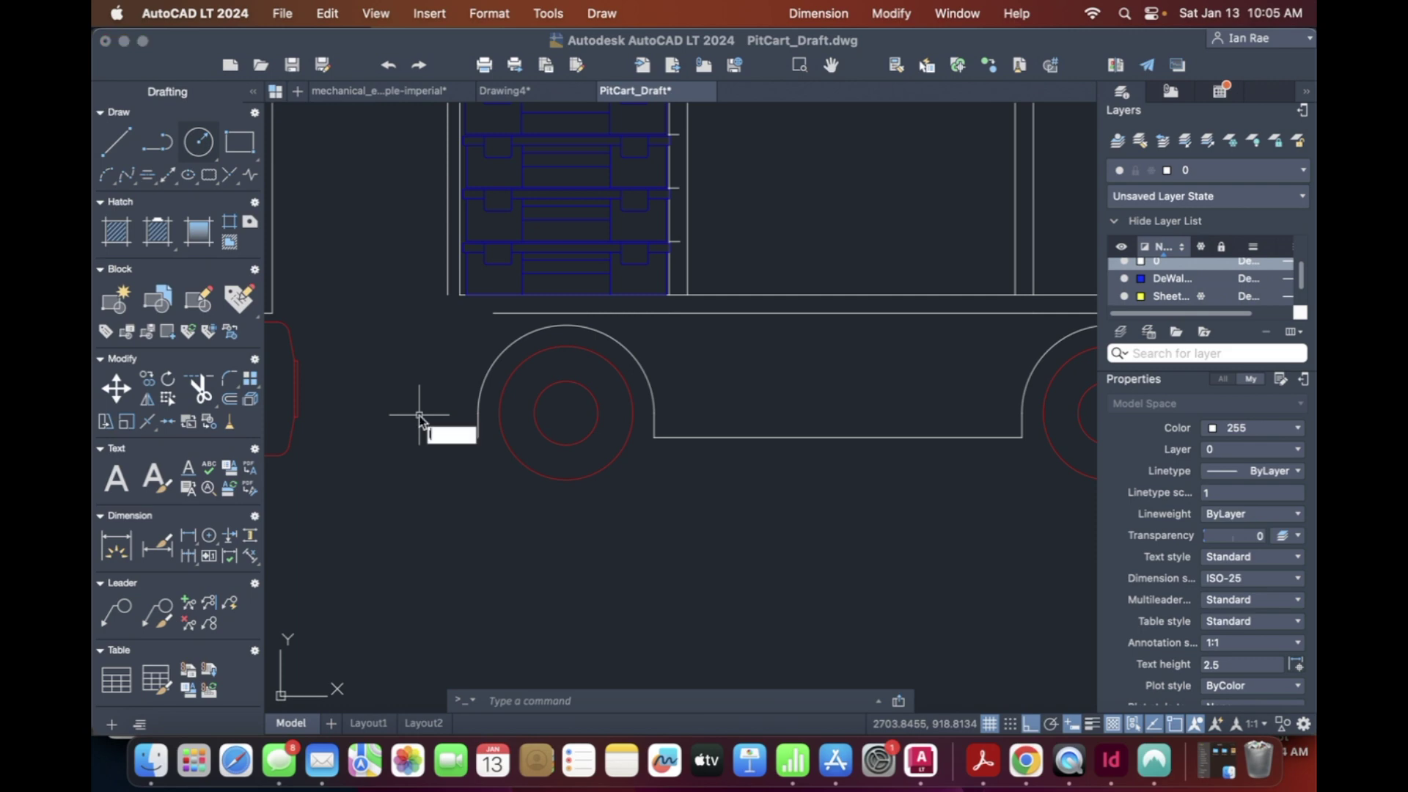
key("Return")
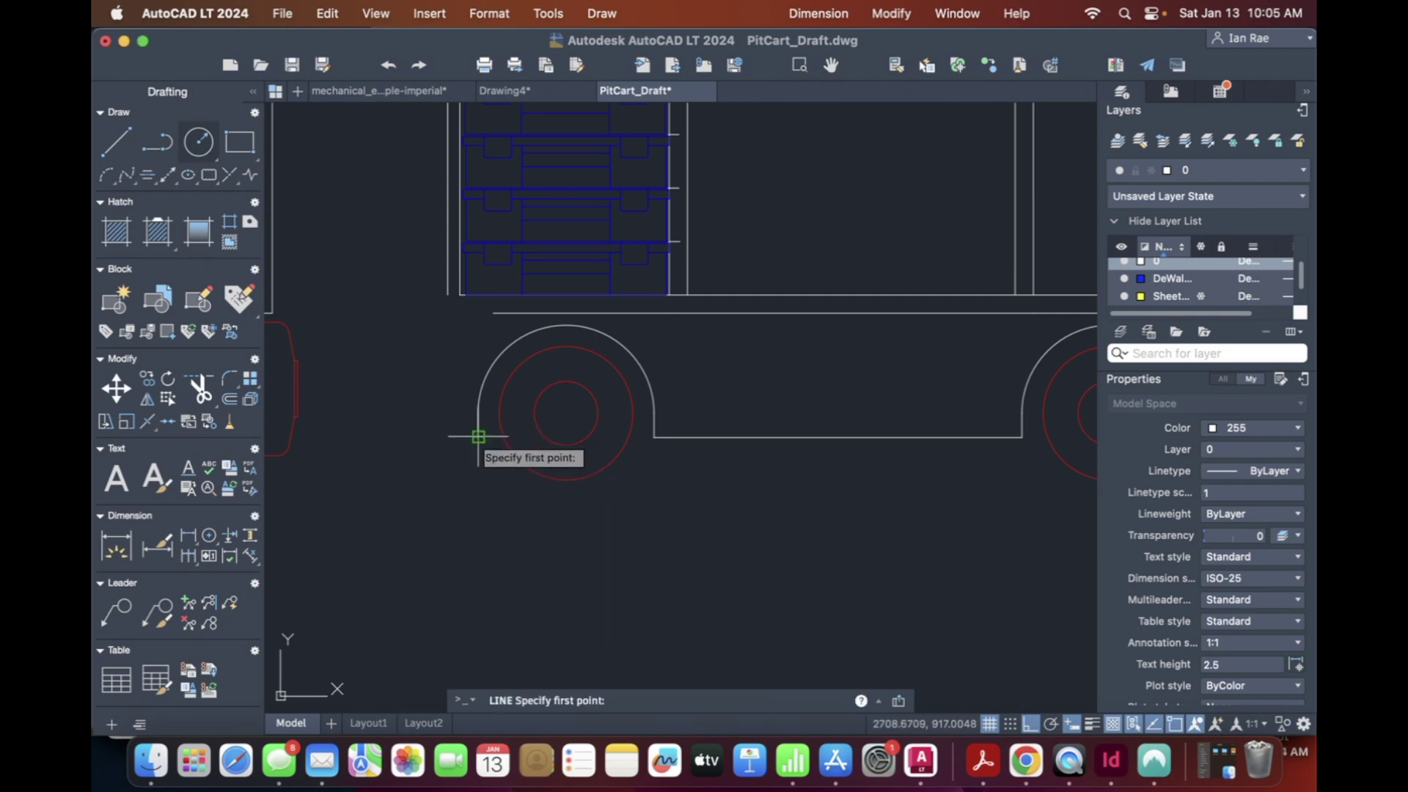
left_click(478, 438)
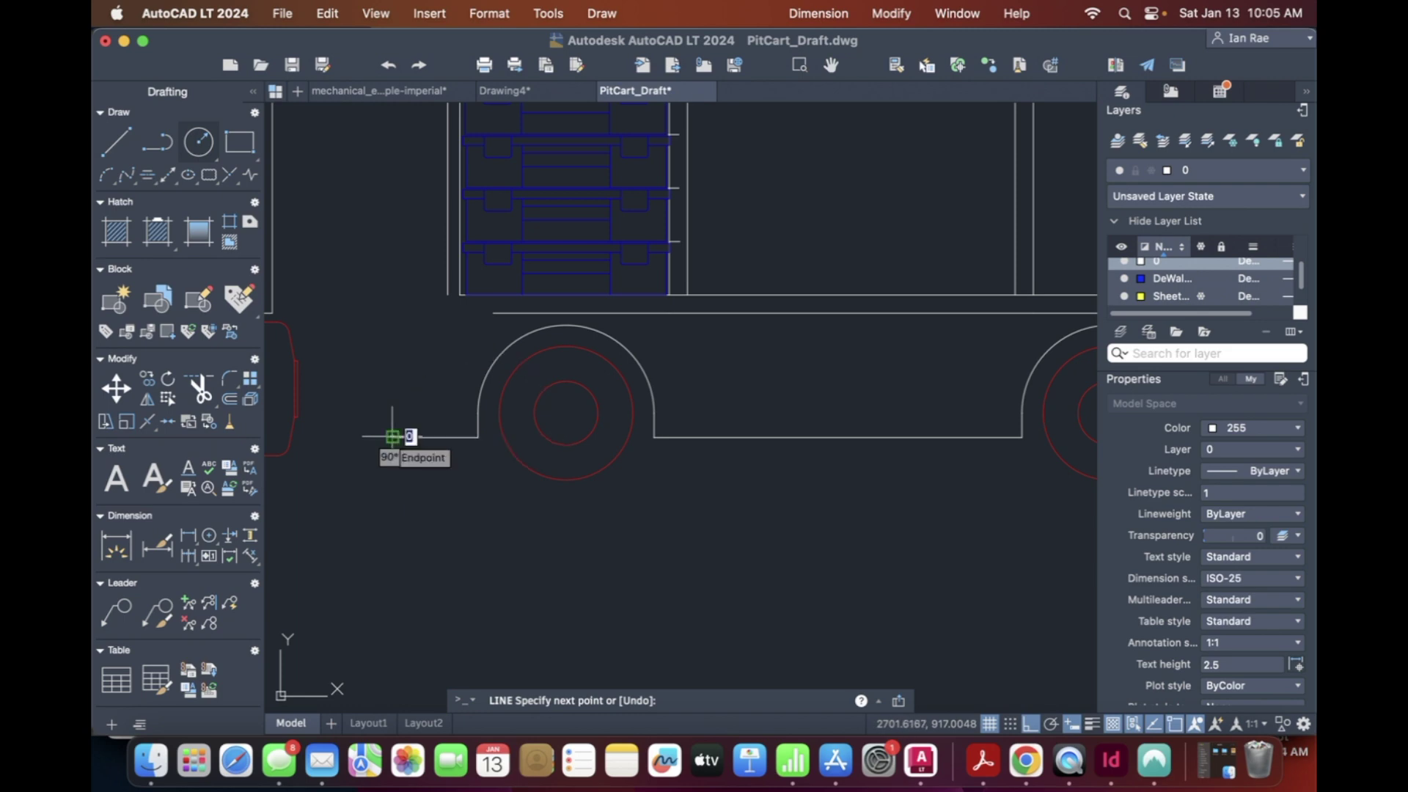
key("BackSpace")
key("Escape")
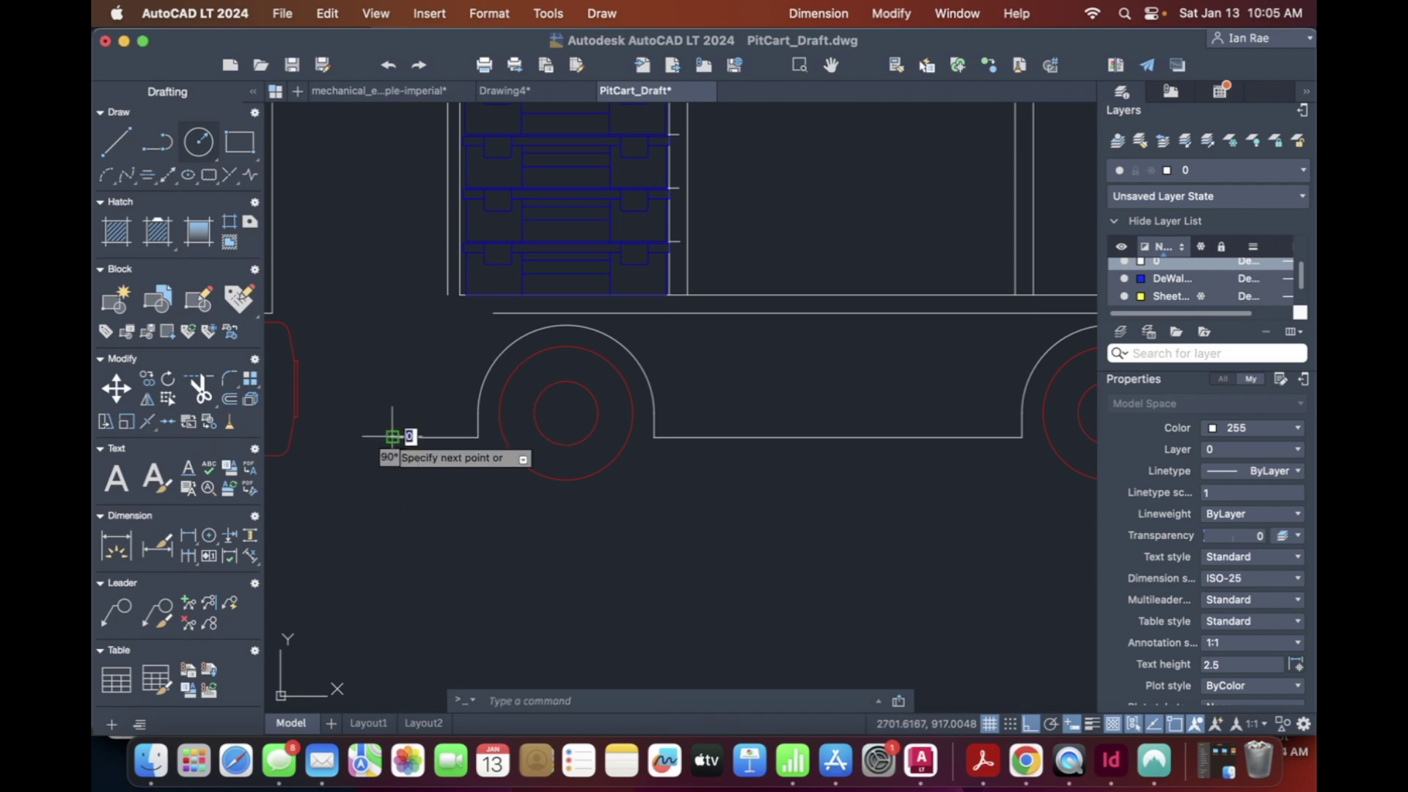
left_click(392, 437)
key("Escape")
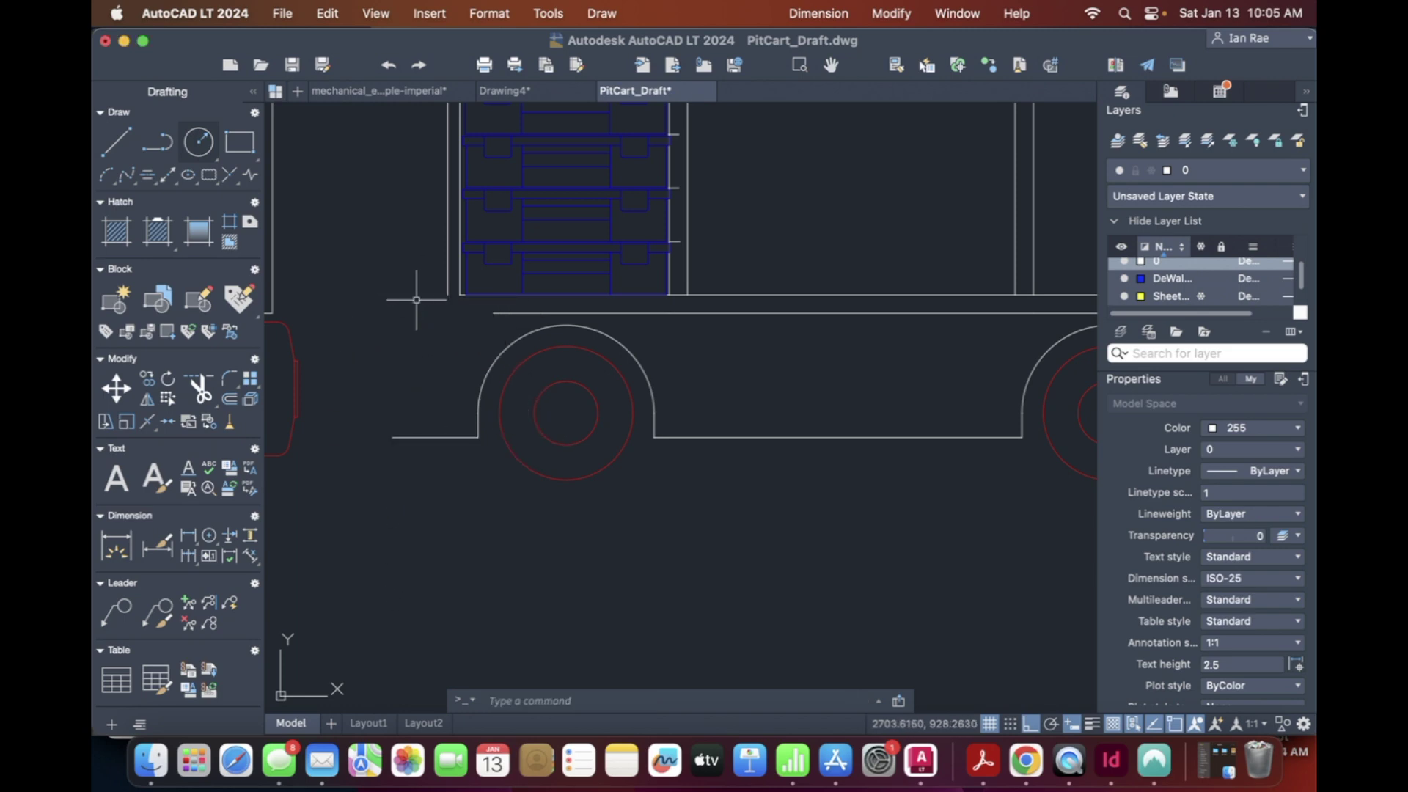
Step: Extend the cart's outer left vertical down to the new base line and the horizontal above the wheels out to that vertical
type("ex")
key("Return")
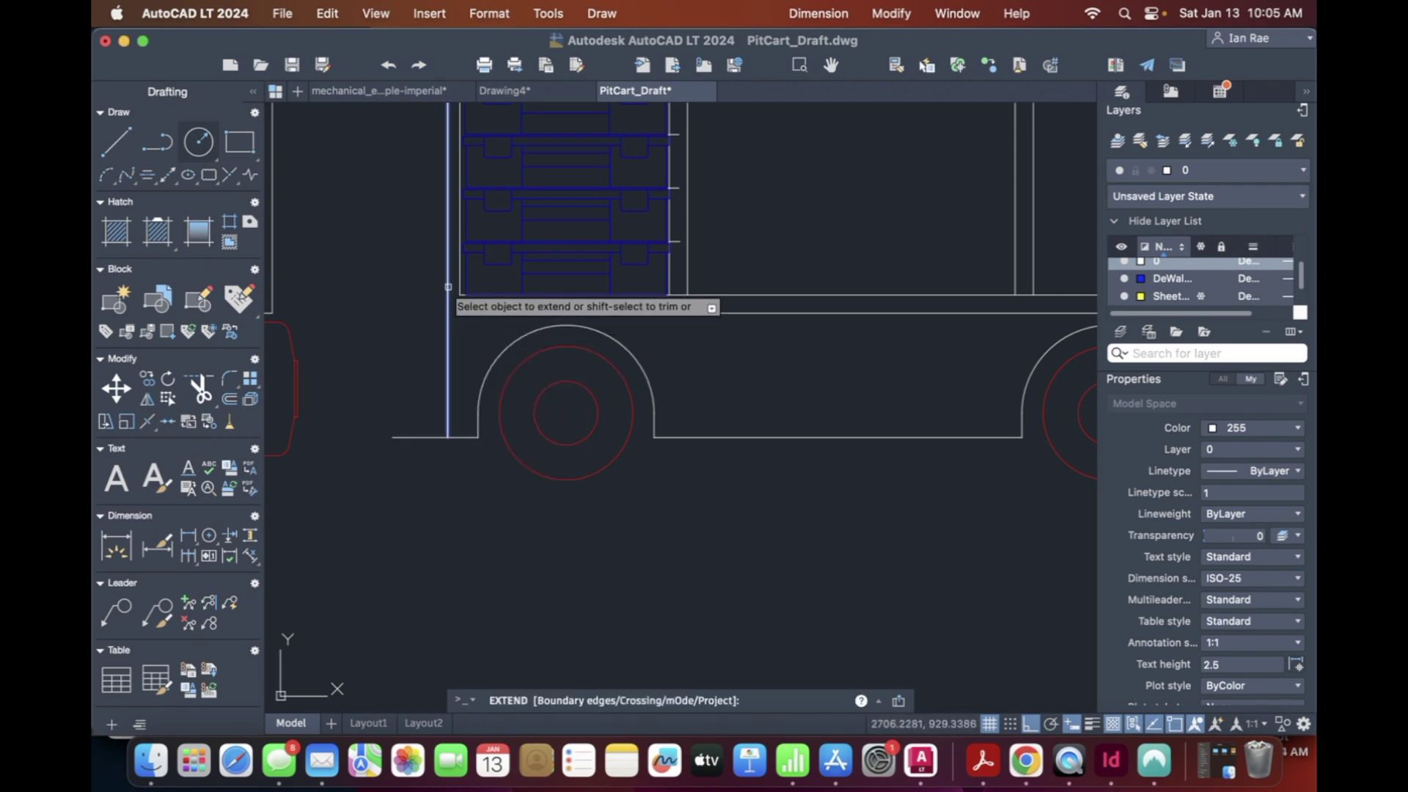
left_click(448, 286)
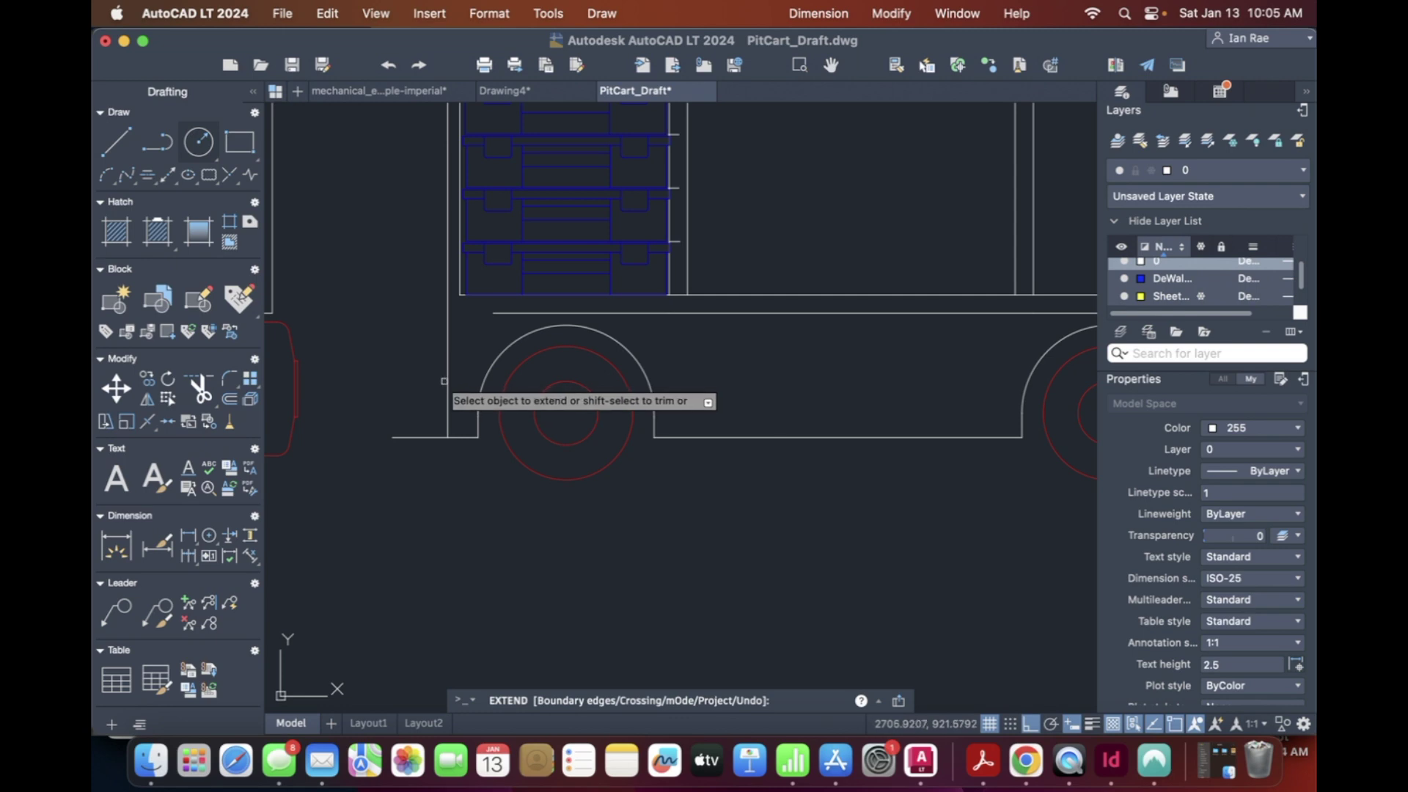
left_click(503, 313)
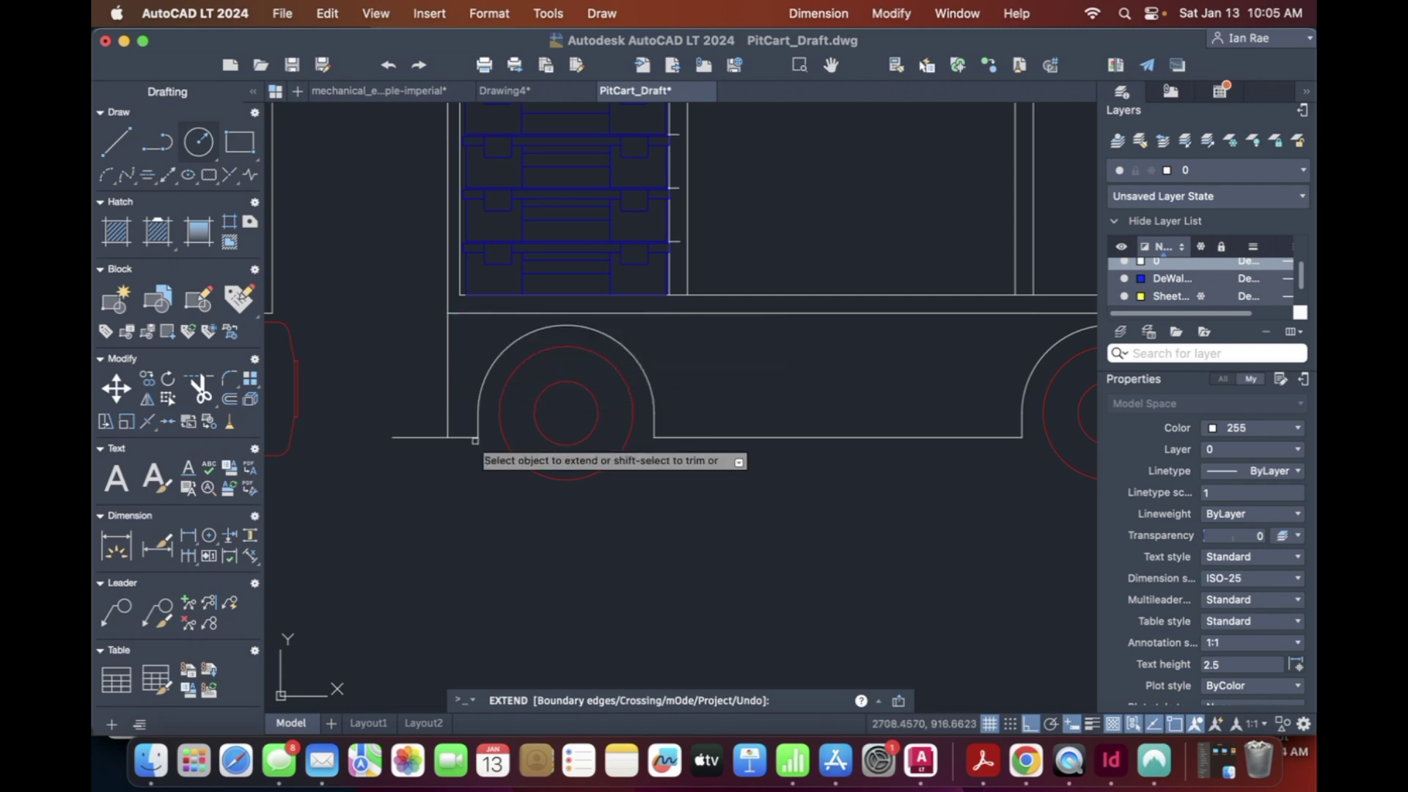
mouse_move(475, 440)
middle_mouse_down()
mouse_move(523, 373)
mouse_move(569, 216)
mouse_move(349, 352)
middle_mouse_up()
mouse_move(479, 354)
middle_mouse_down()
mouse_move(447, 418)
mouse_move(475, 440)
middle_mouse_up()
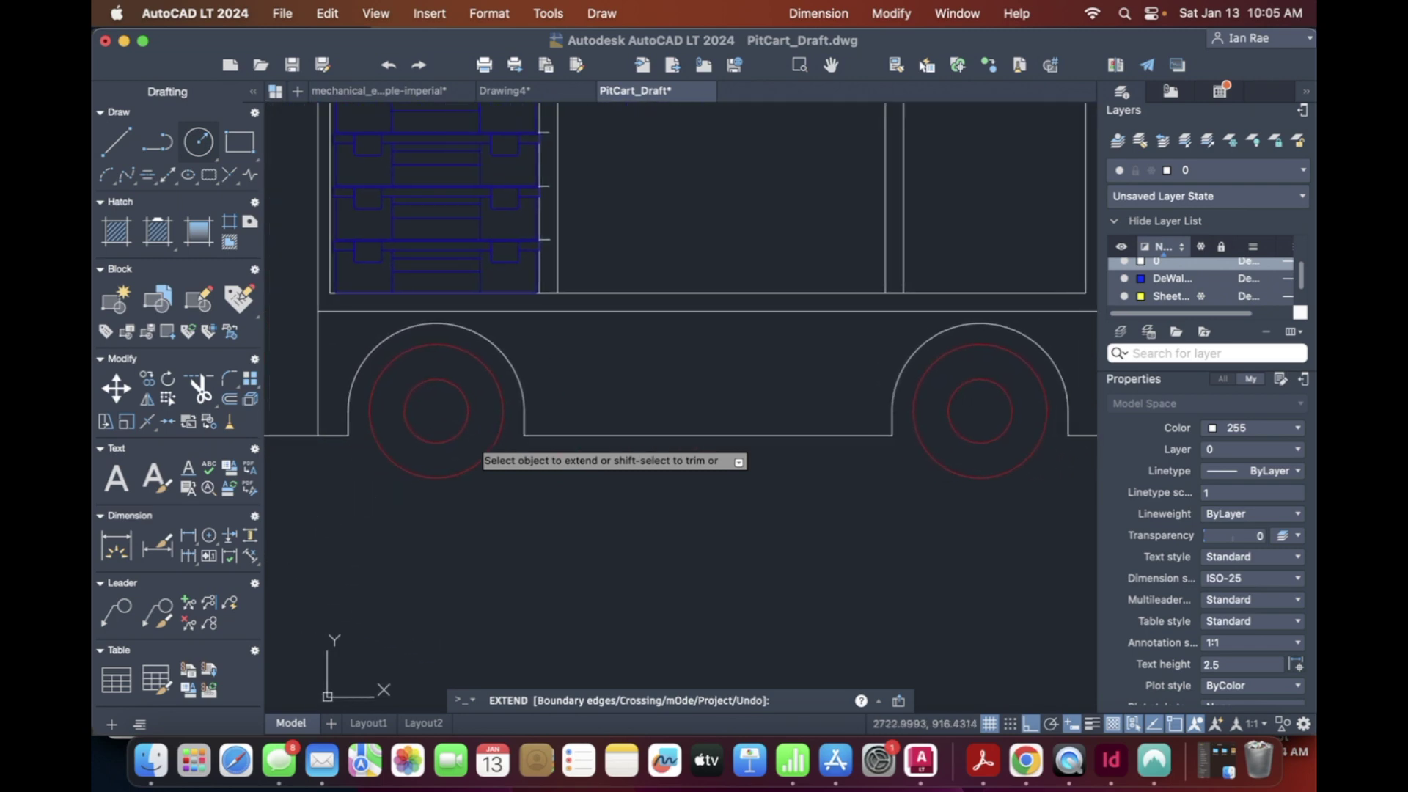
left_click(729, 310)
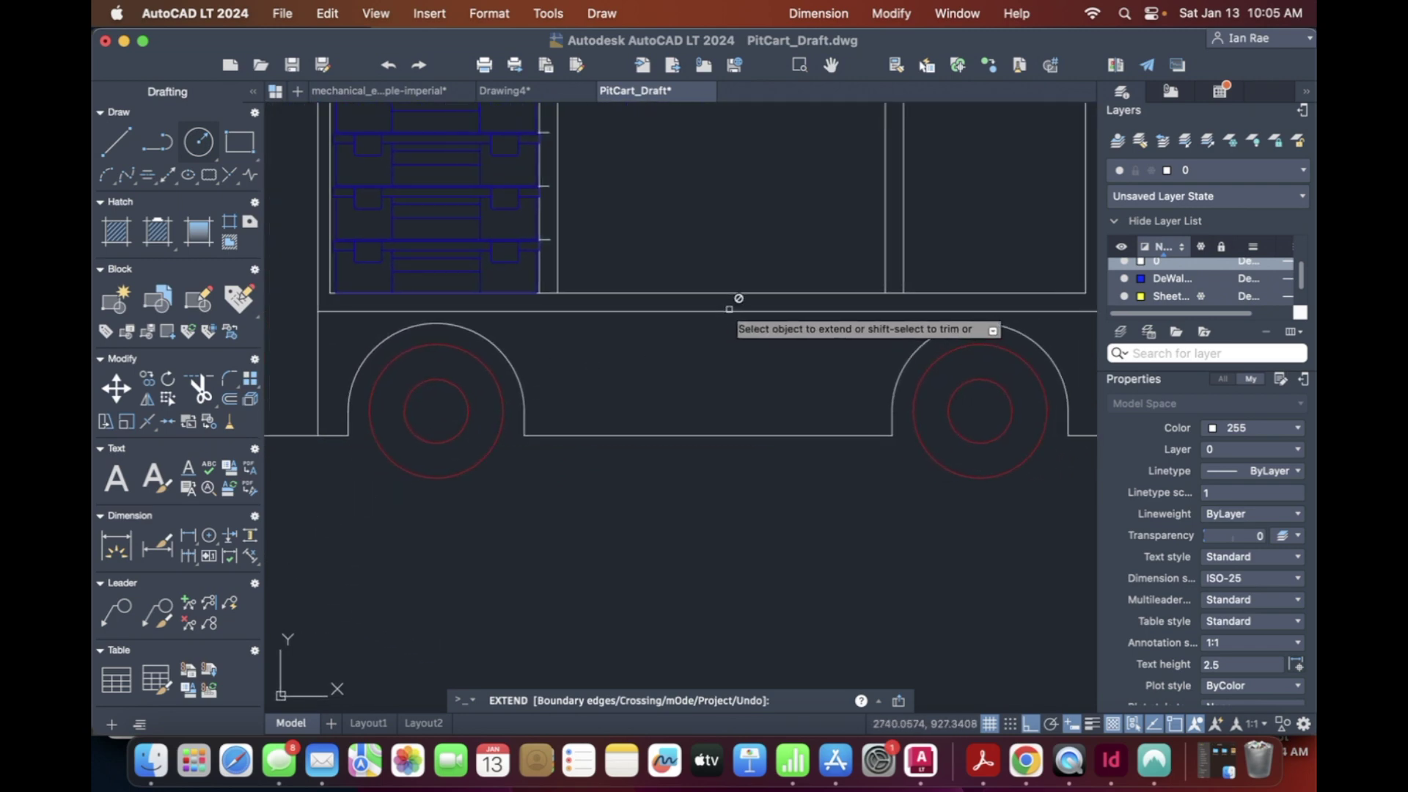
key("Escape")
Step: Trim the base line's overshoot beyond the cart's outer left vertical
type("tr")
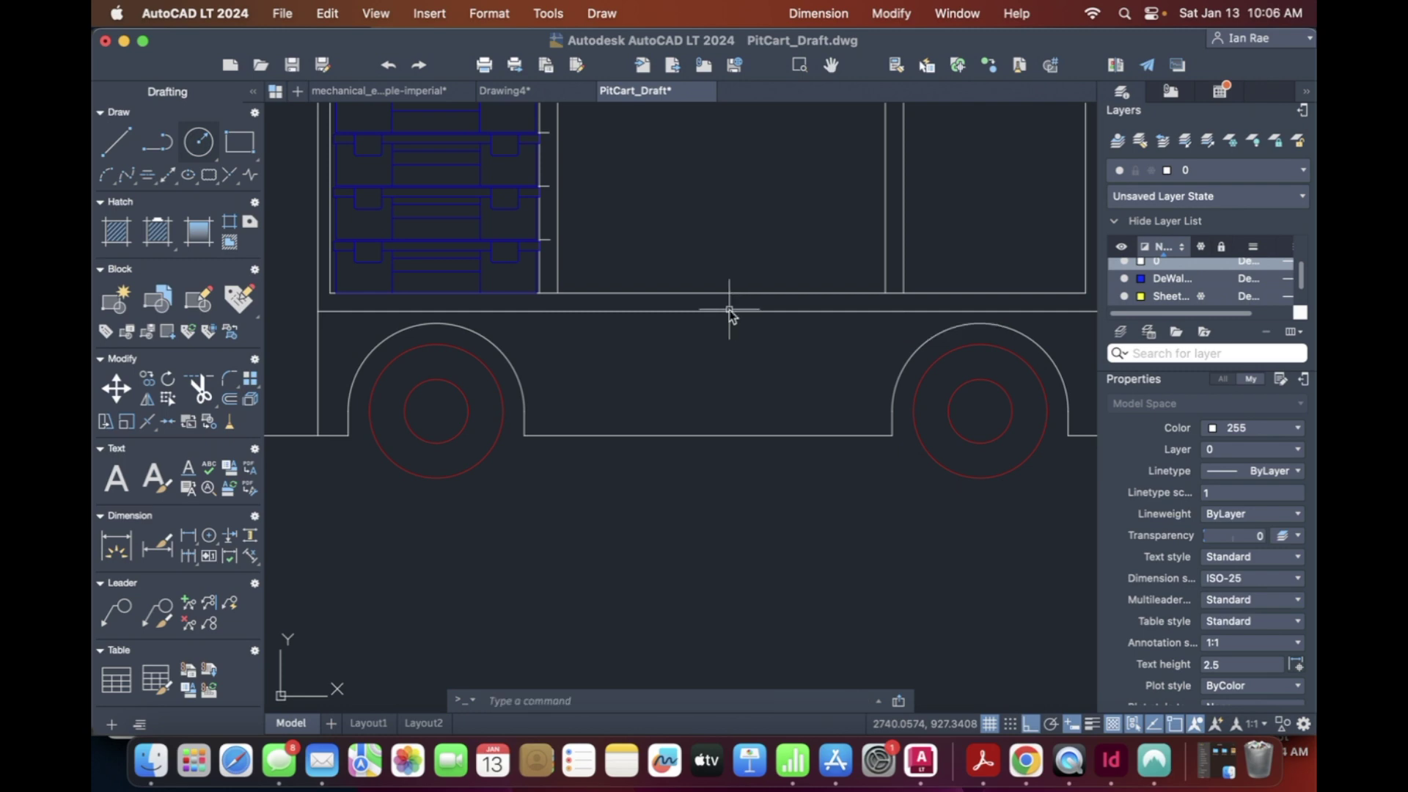
key("Return")
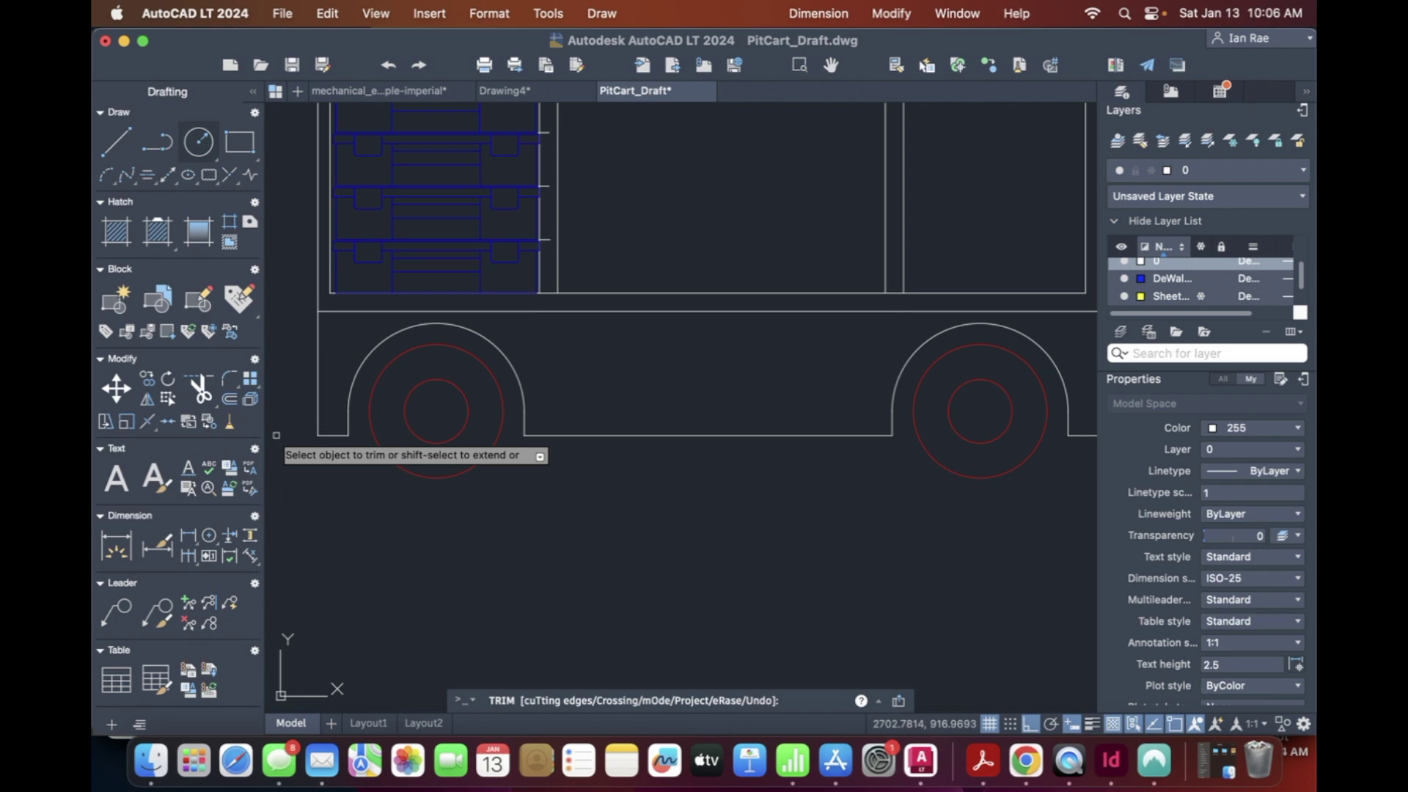
key("Escape")
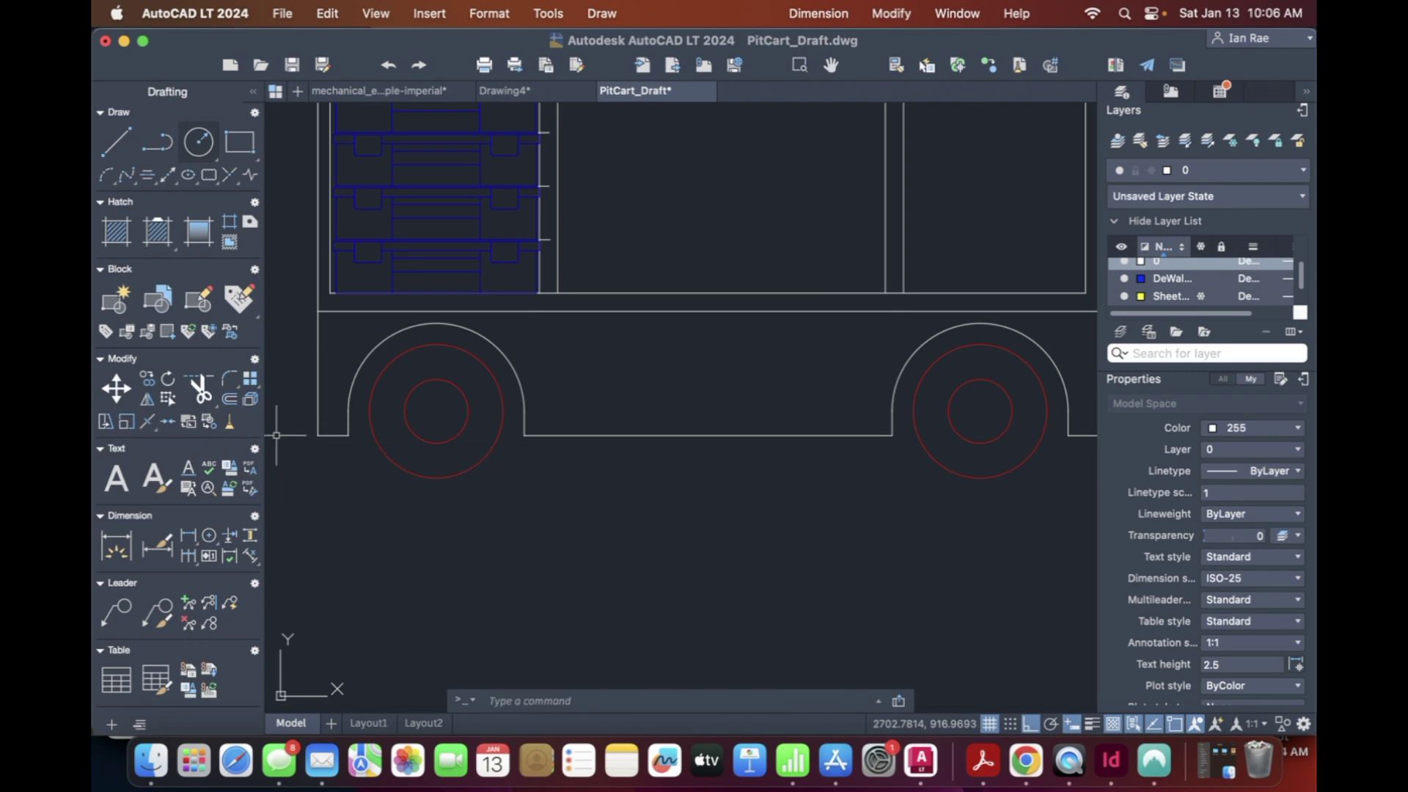
Step: Delete the three horizontal line segments running between the frame's bottom edge and the wheel arches
left_click(590, 311)
key("Delete")
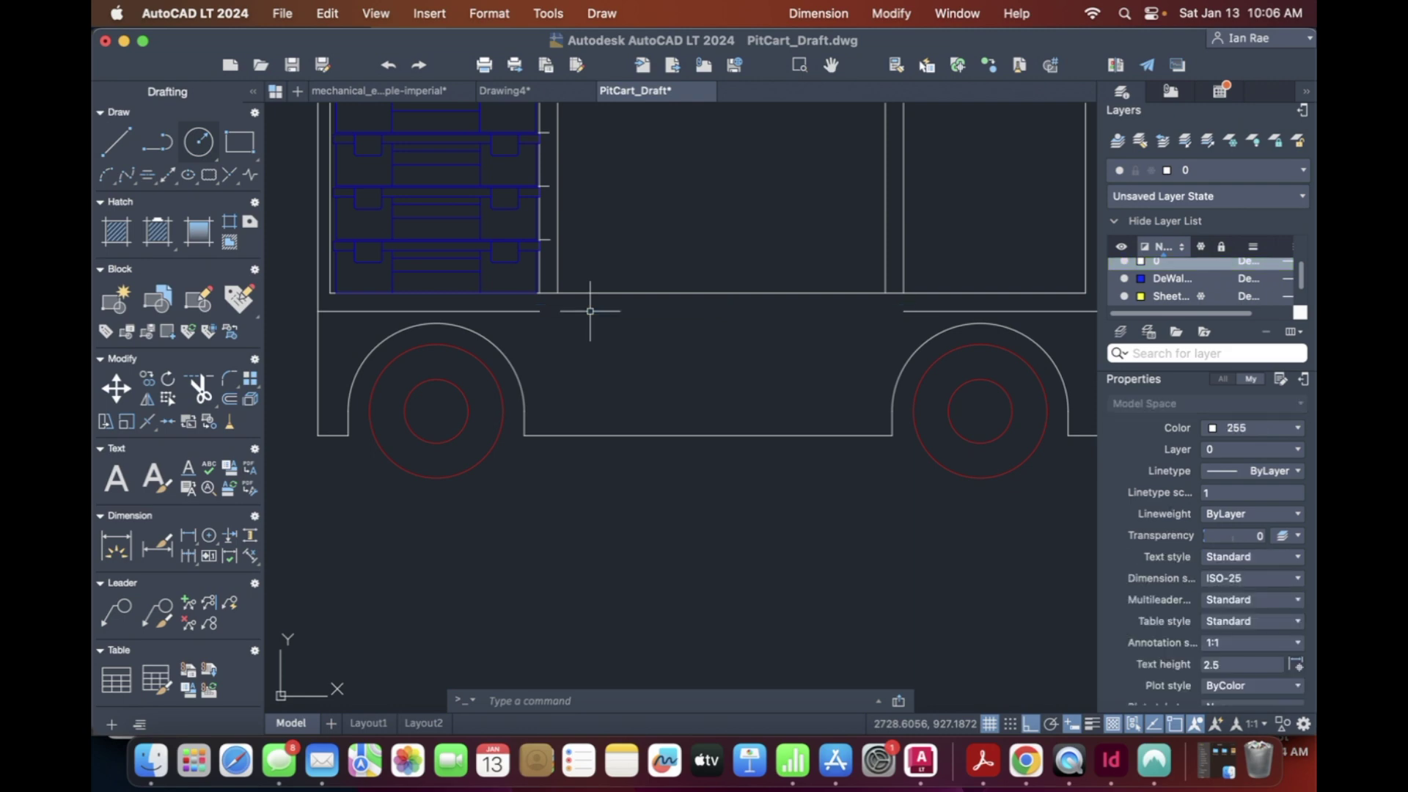
left_click(512, 311)
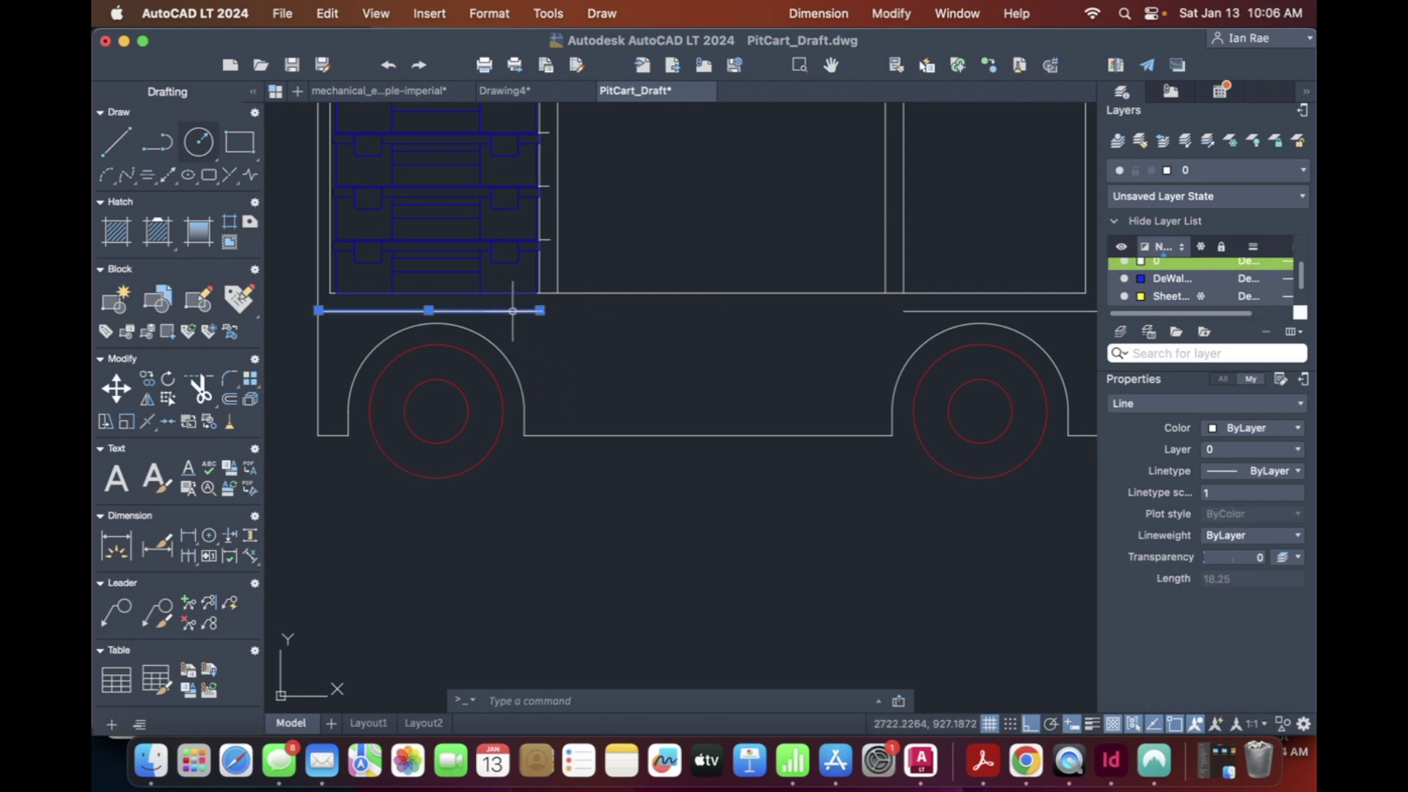
key("Delete")
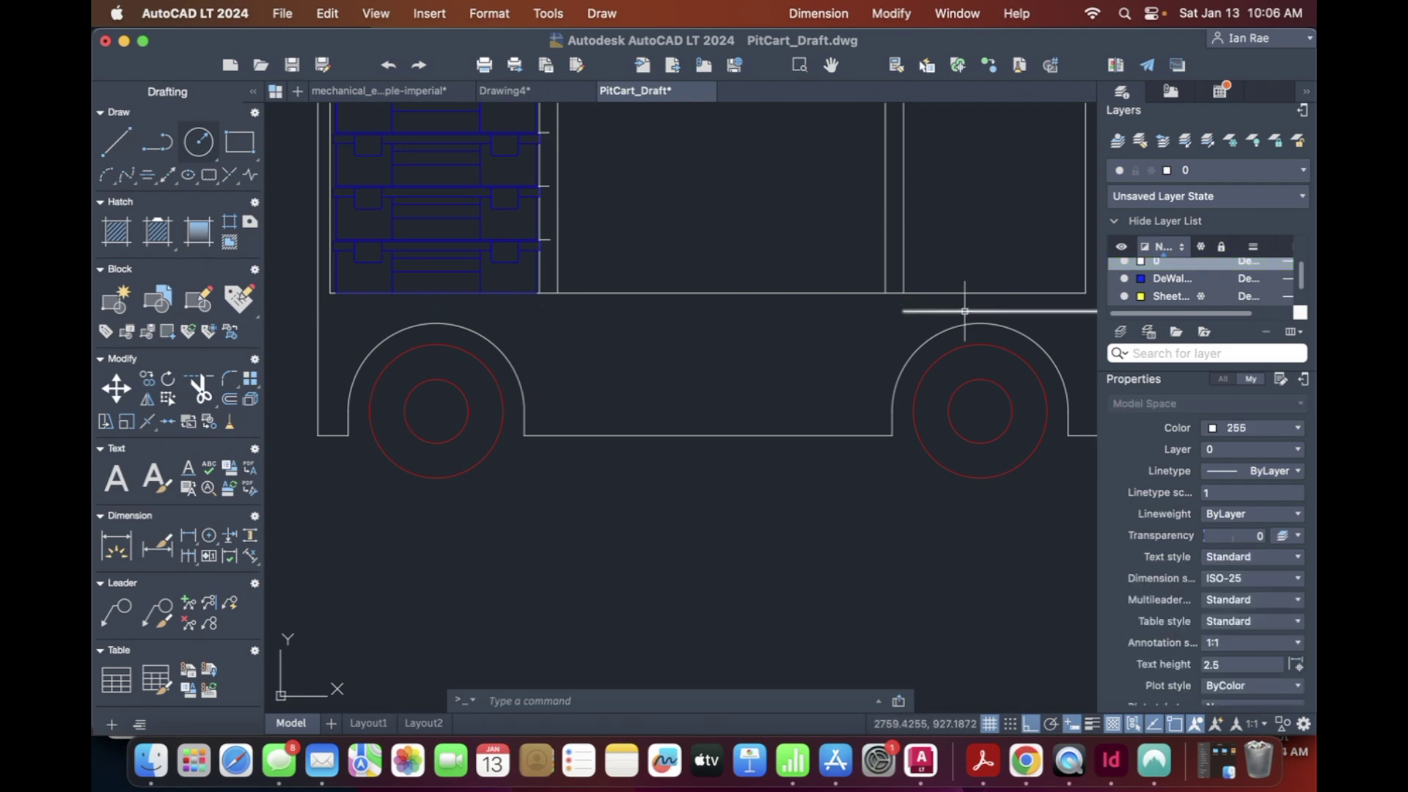
left_click(964, 311)
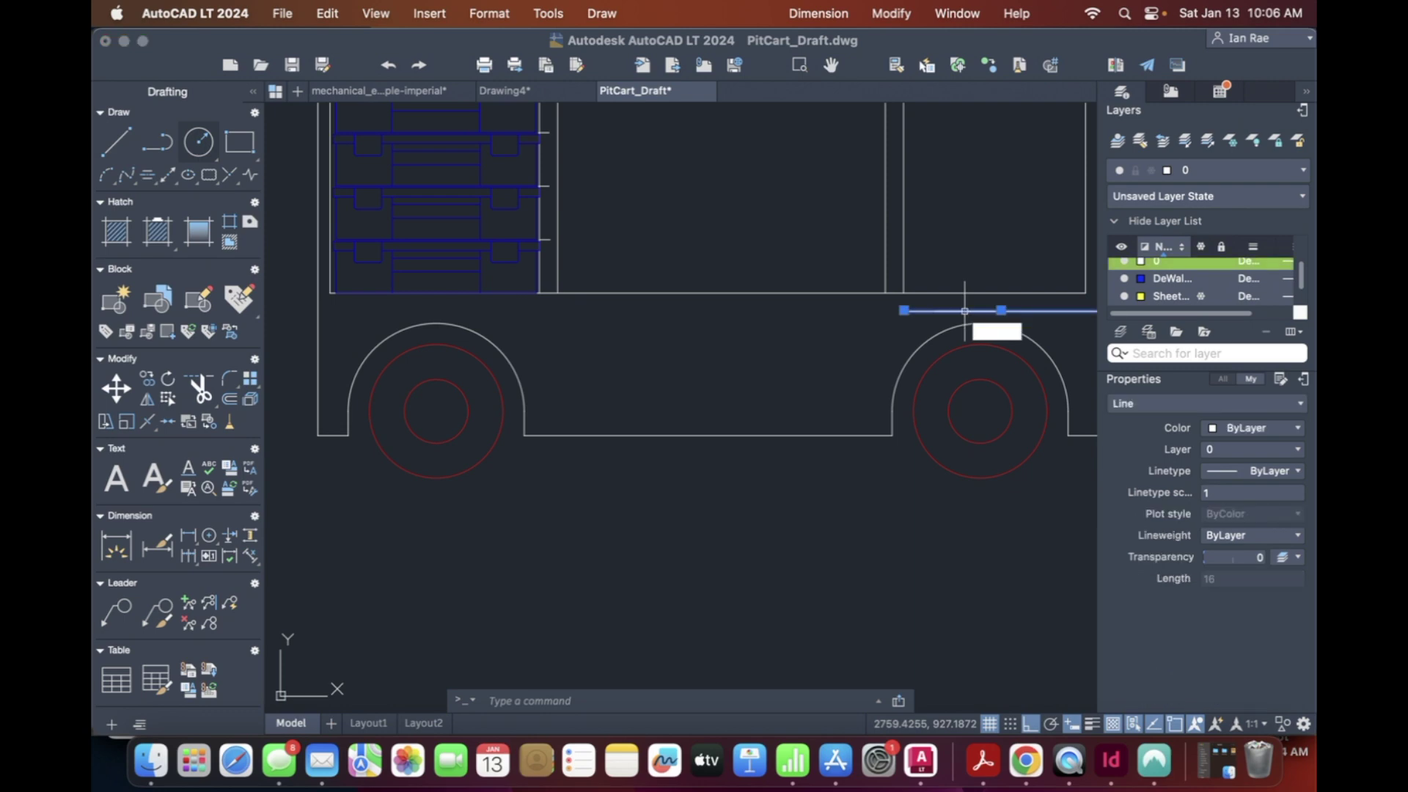
key("Escape")
left_click(964, 311)
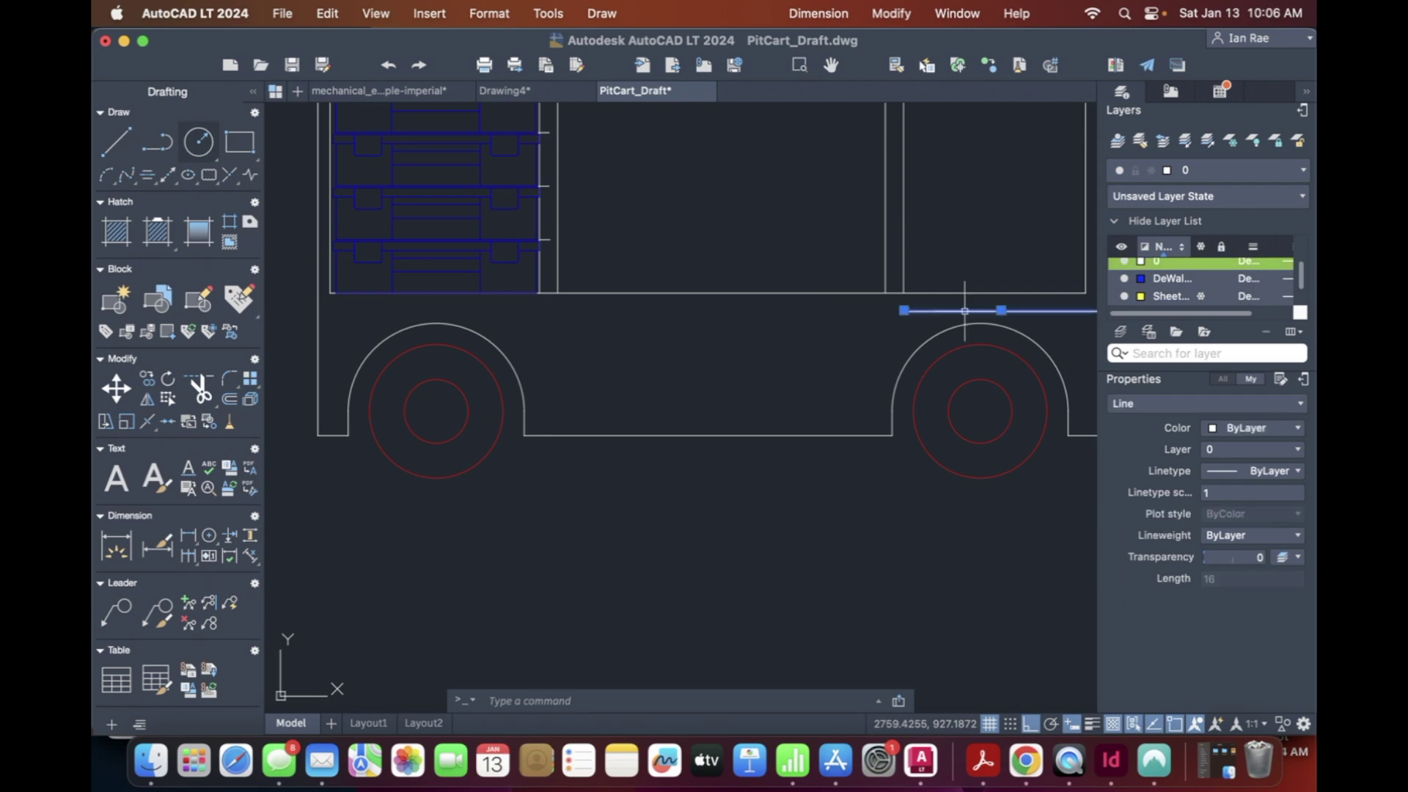
key("Delete")
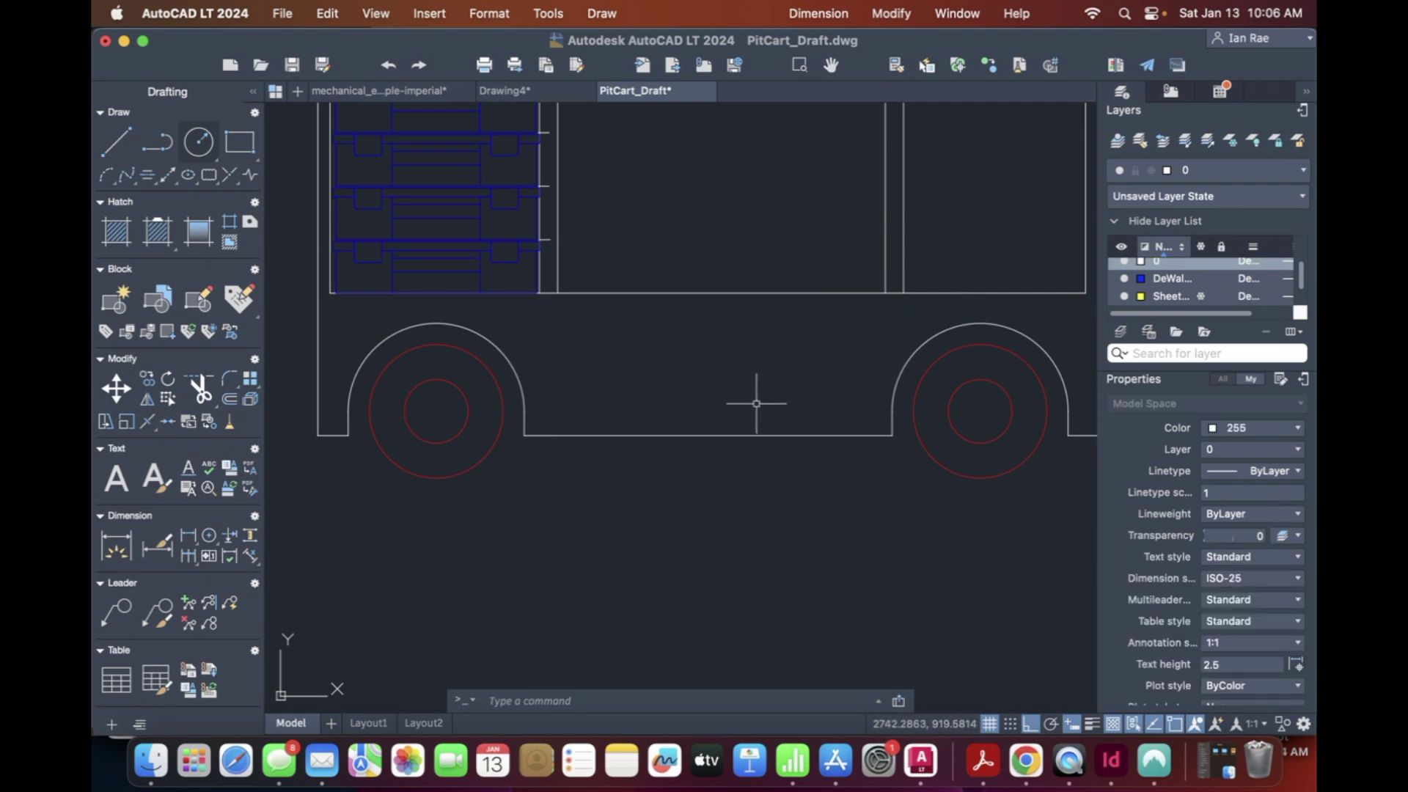
Step: Check the full drawing extents, and take a closer look at the cart's lower body with both wheel arches
type("z")
key("Return")
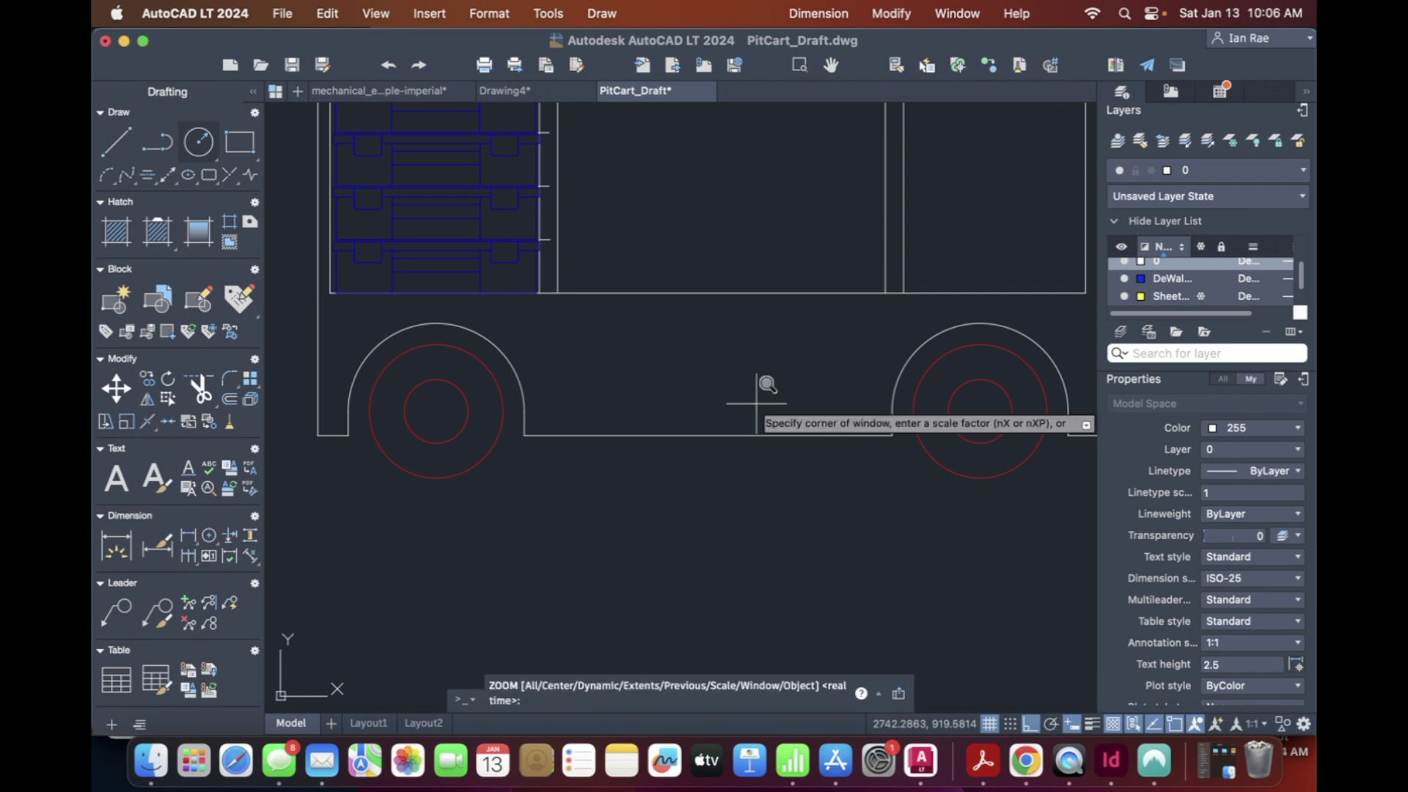
type("a")
key("Return")
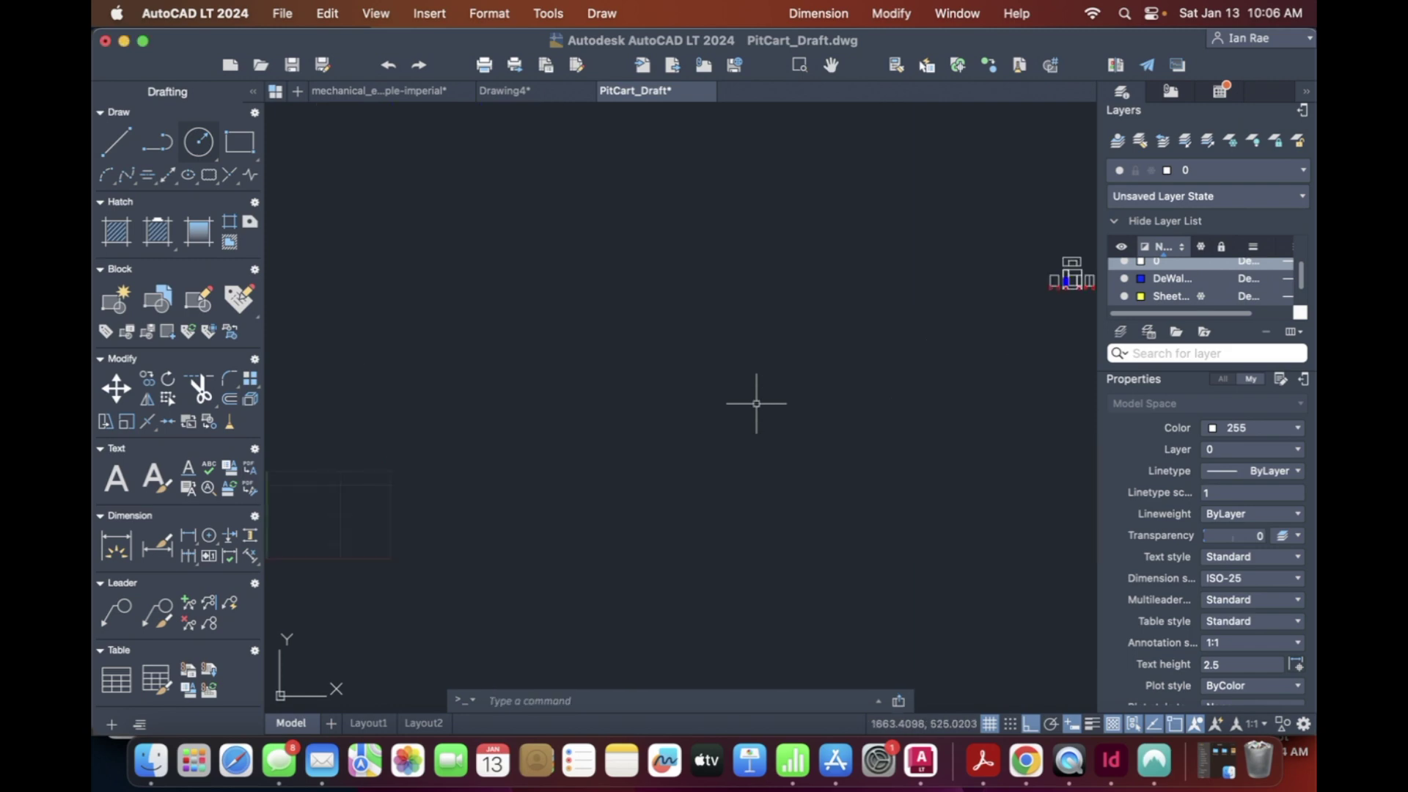
type("z")
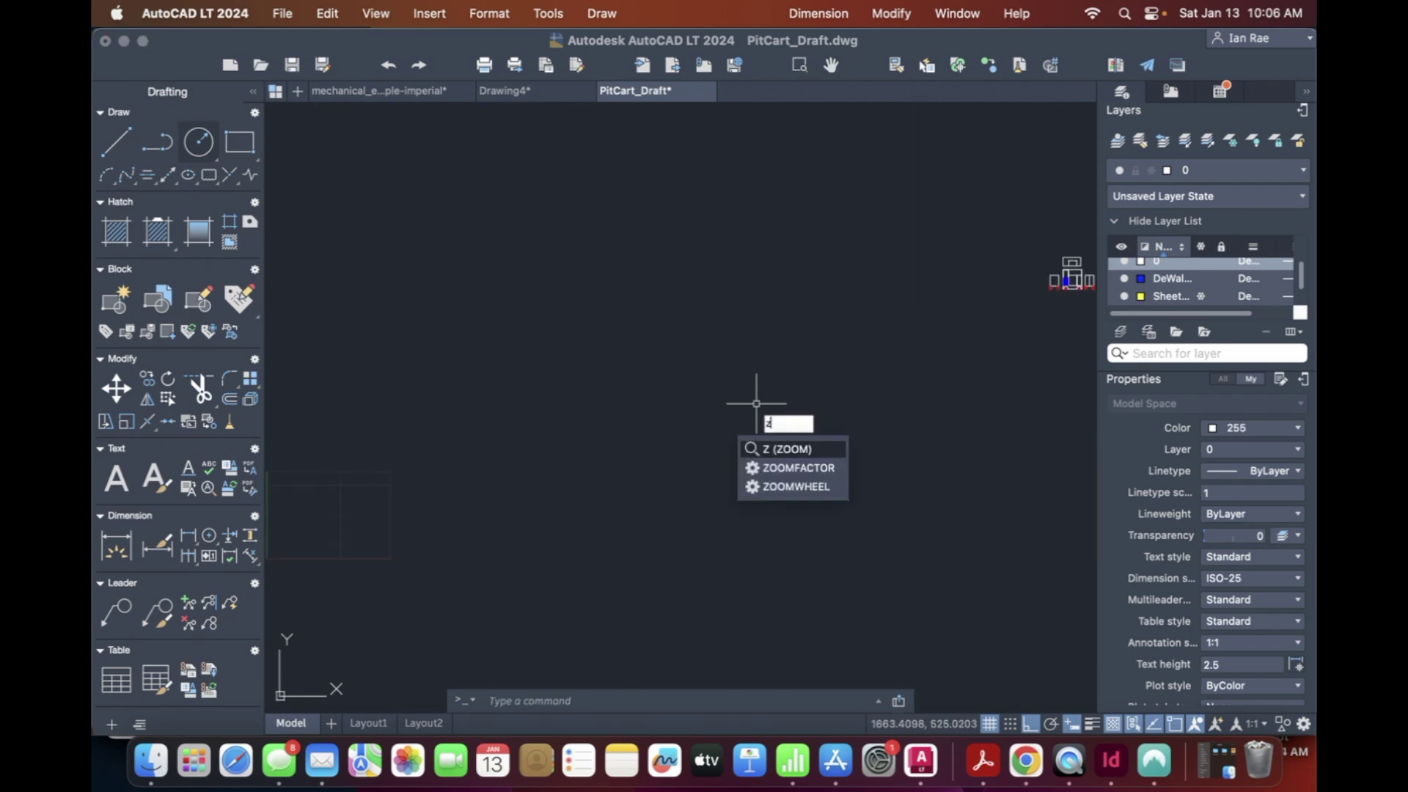
key("Return")
type("e")
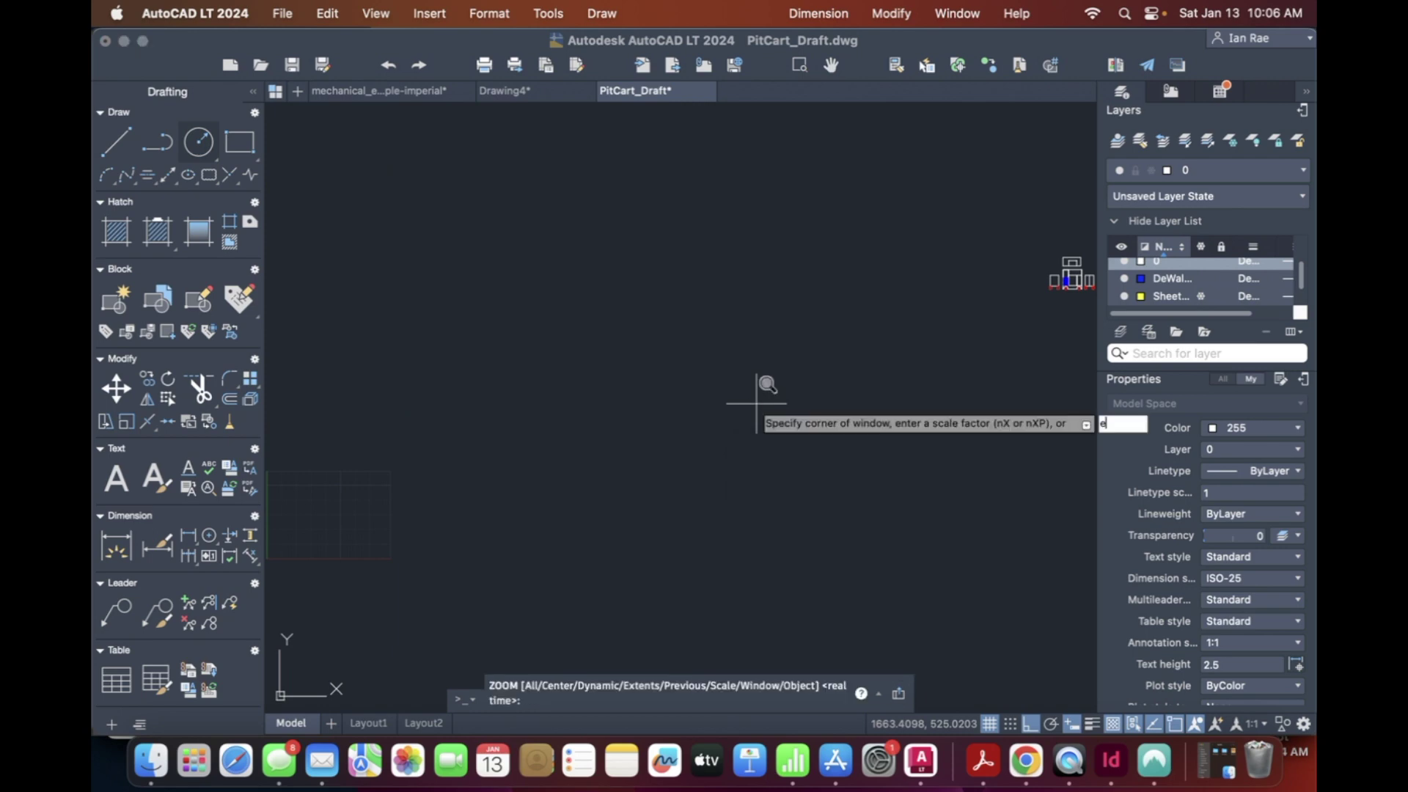
key("Return")
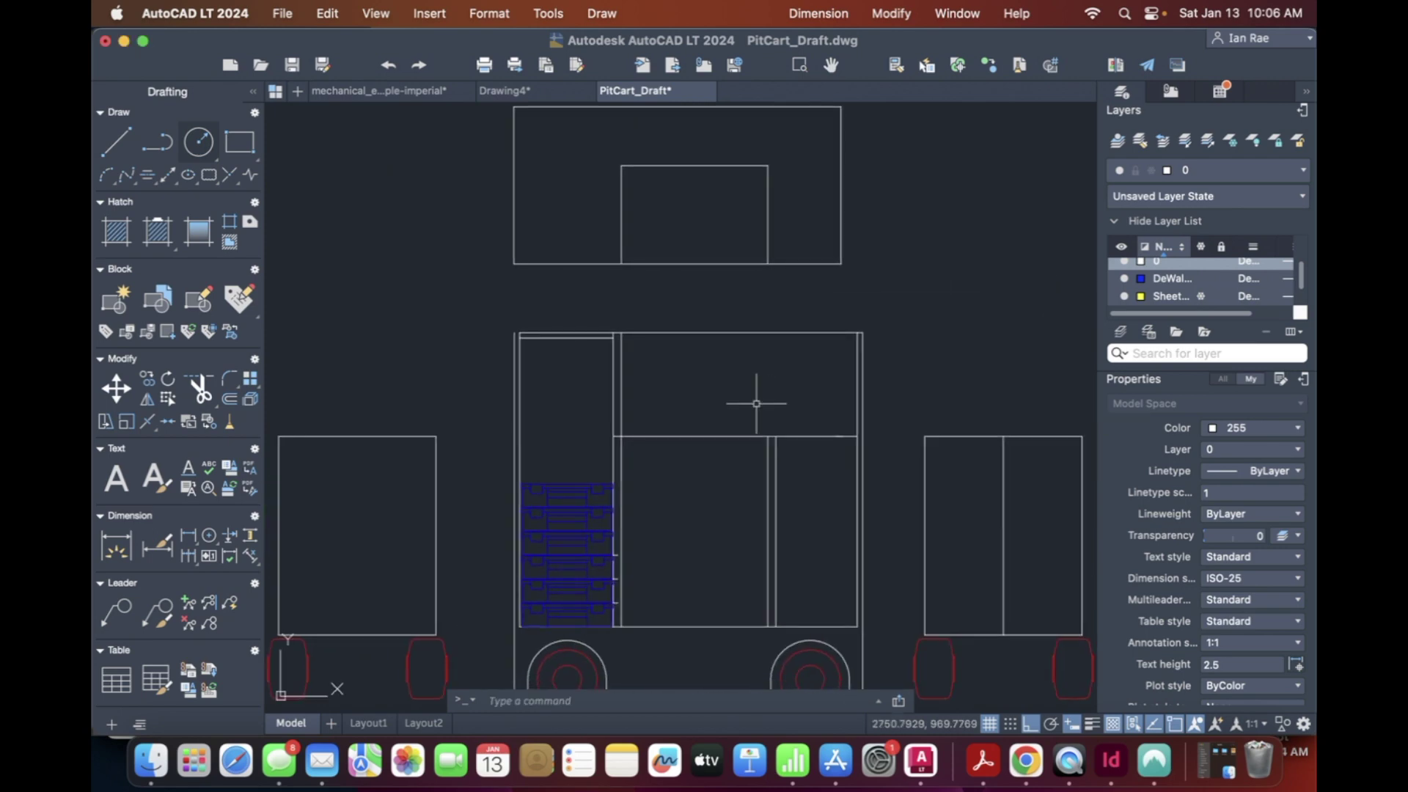
scroll(811, 430, "down", 5)
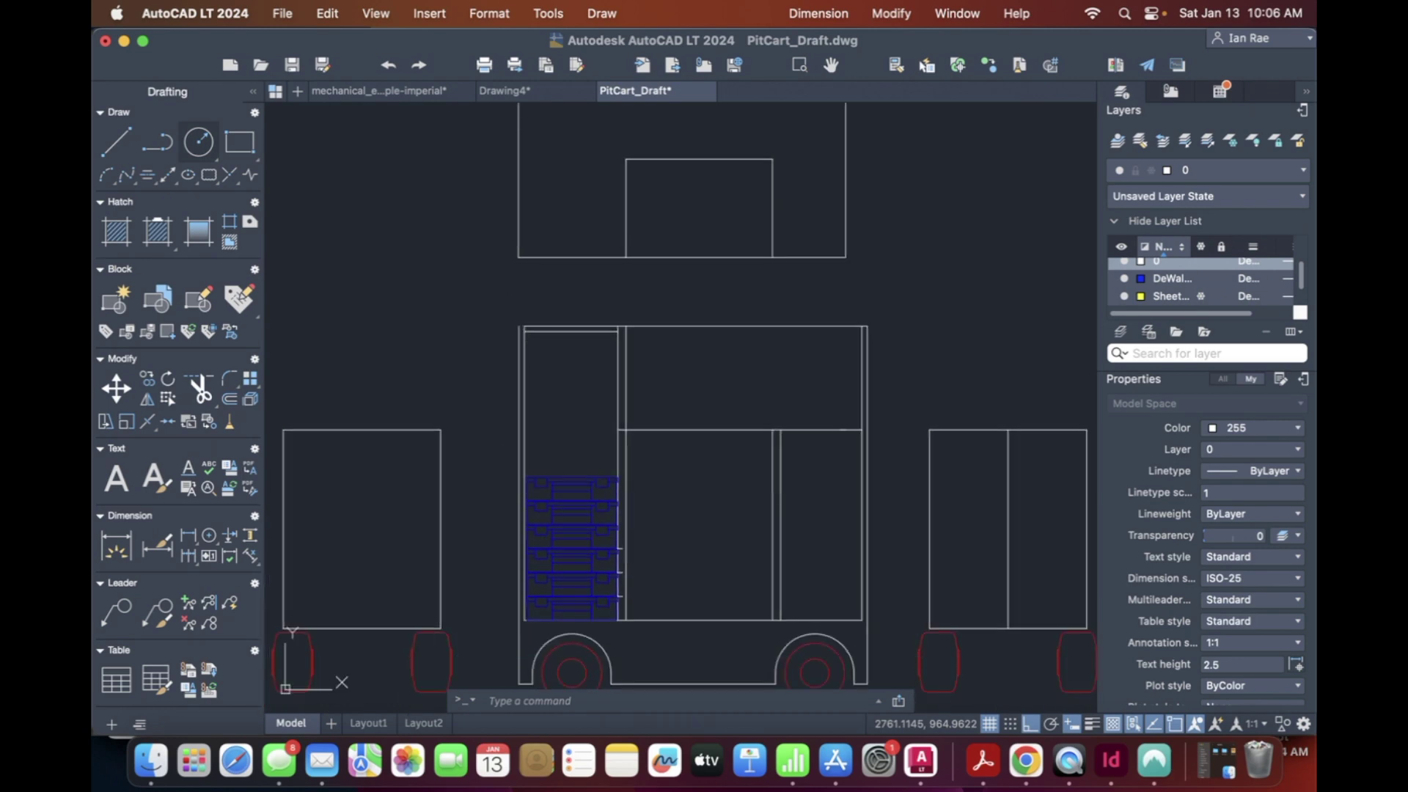
scroll(810, 430, "down", 5)
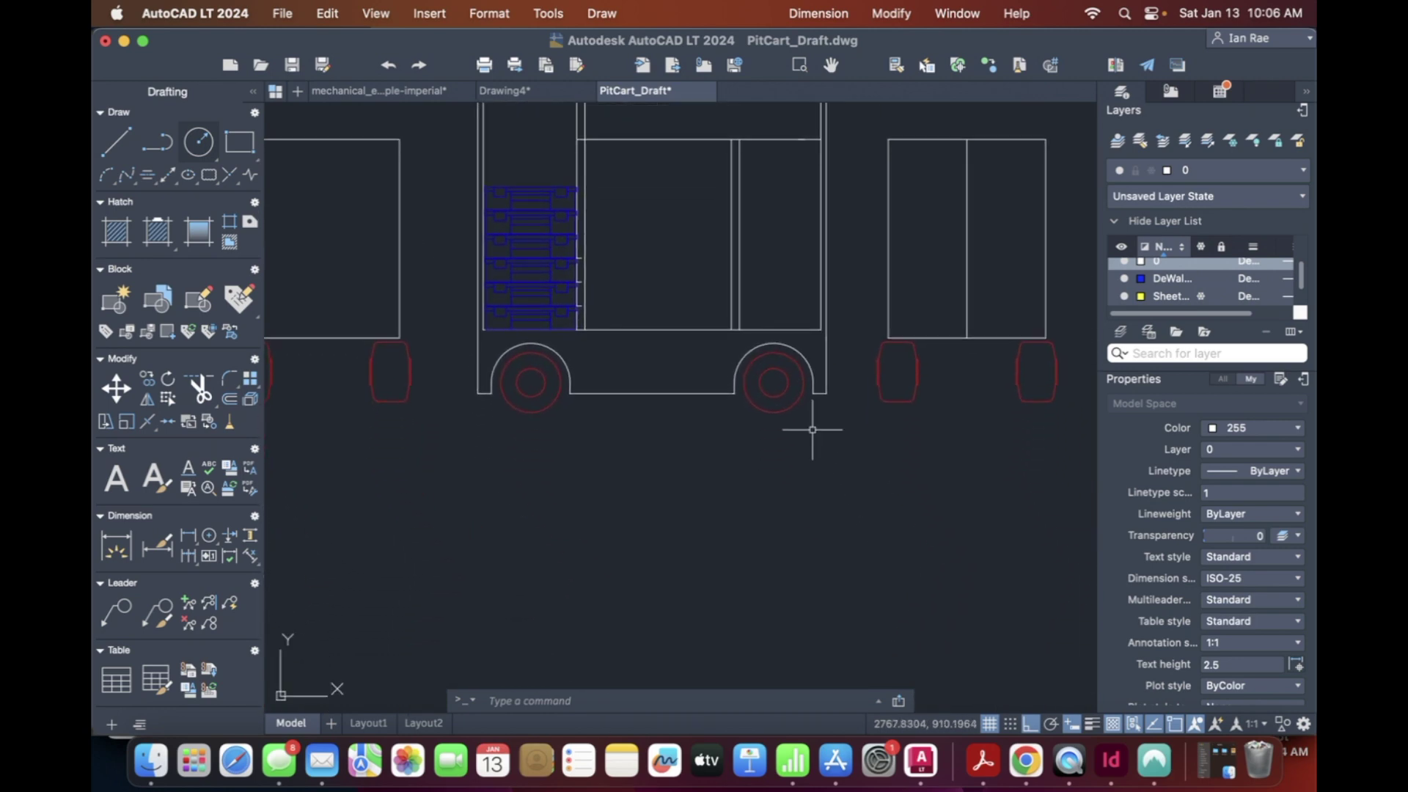
type("z")
key("Return")
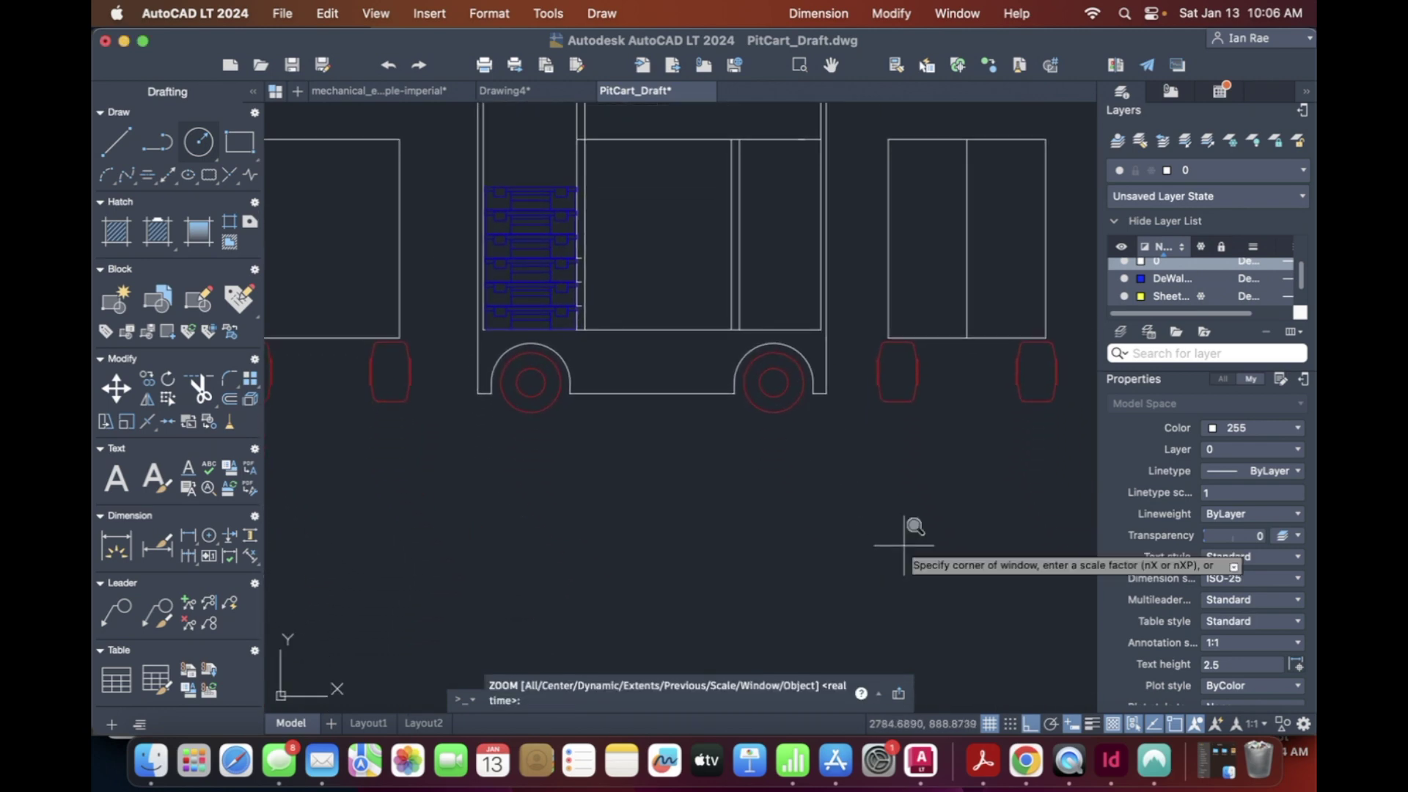
left_click(408, 226)
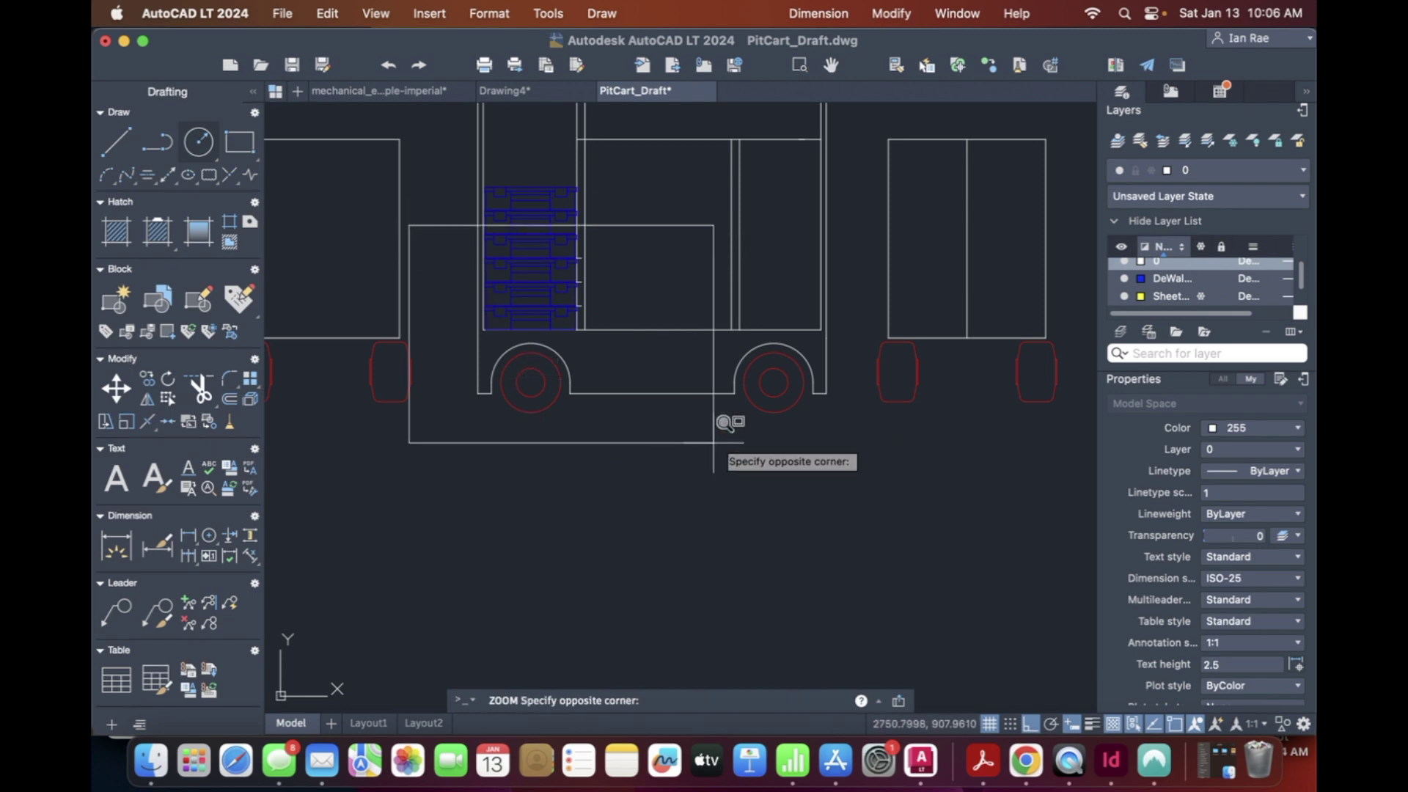
left_click(857, 460)
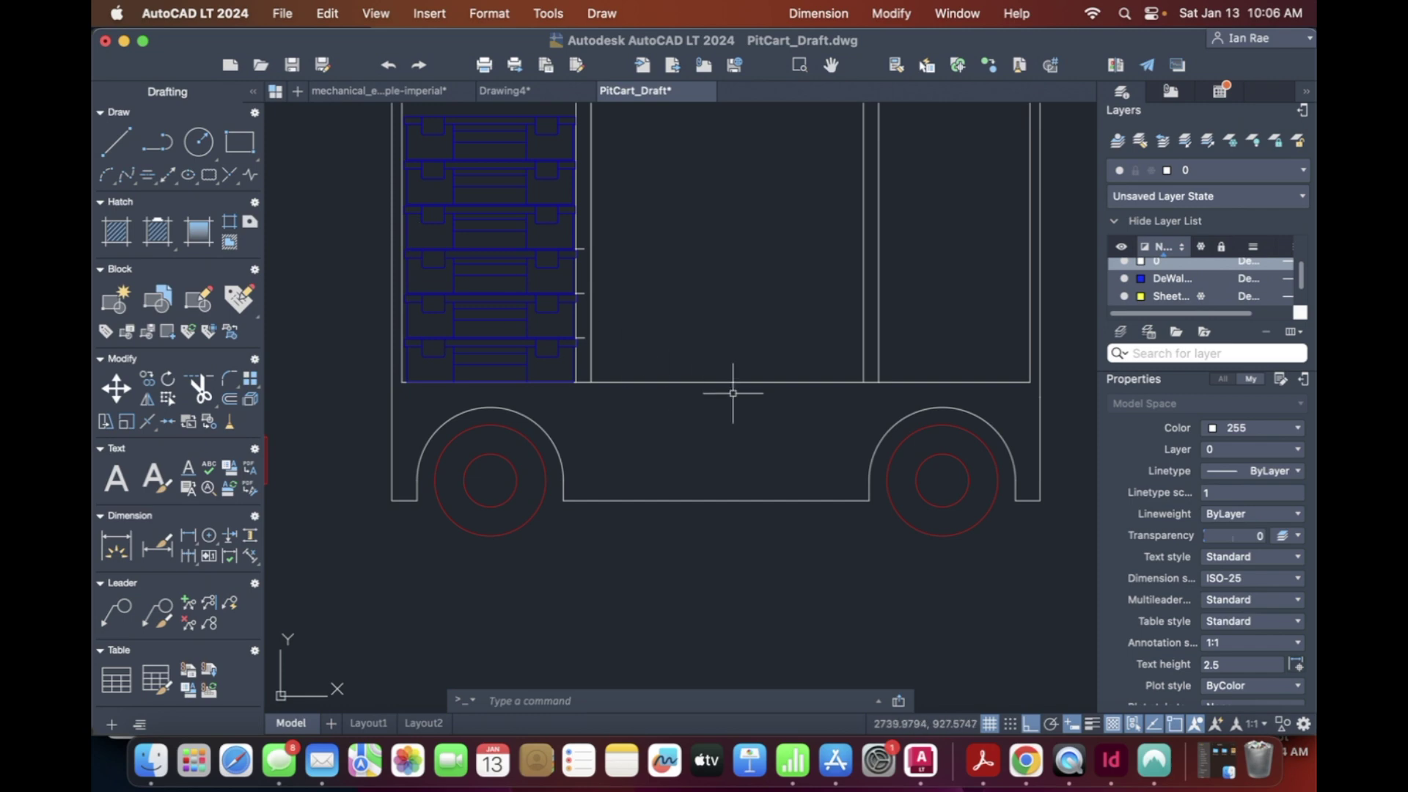
Step: Save the PitCart_Draft drawing and minimise its window
left_click(282, 13)
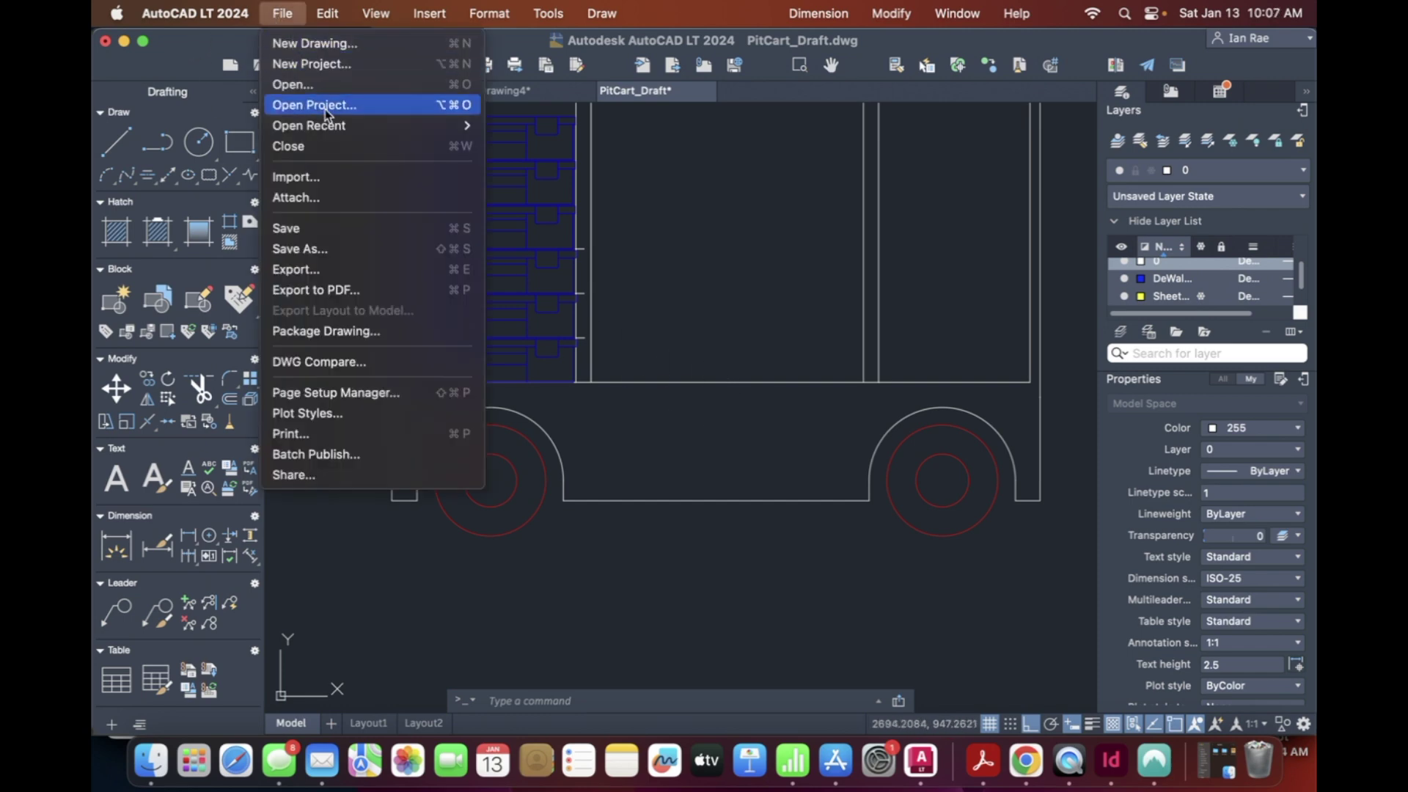
left_click(291, 228)
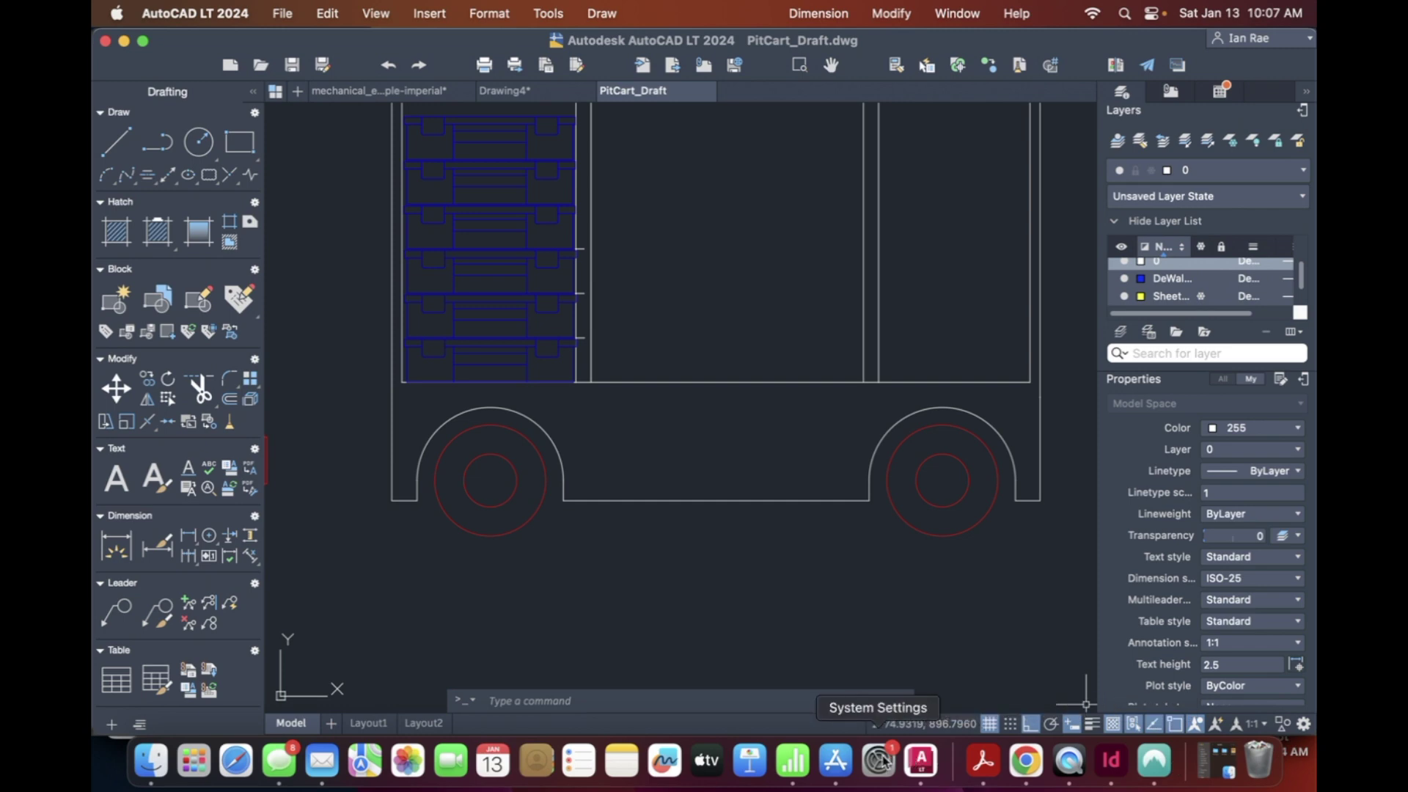
left_click(124, 42)
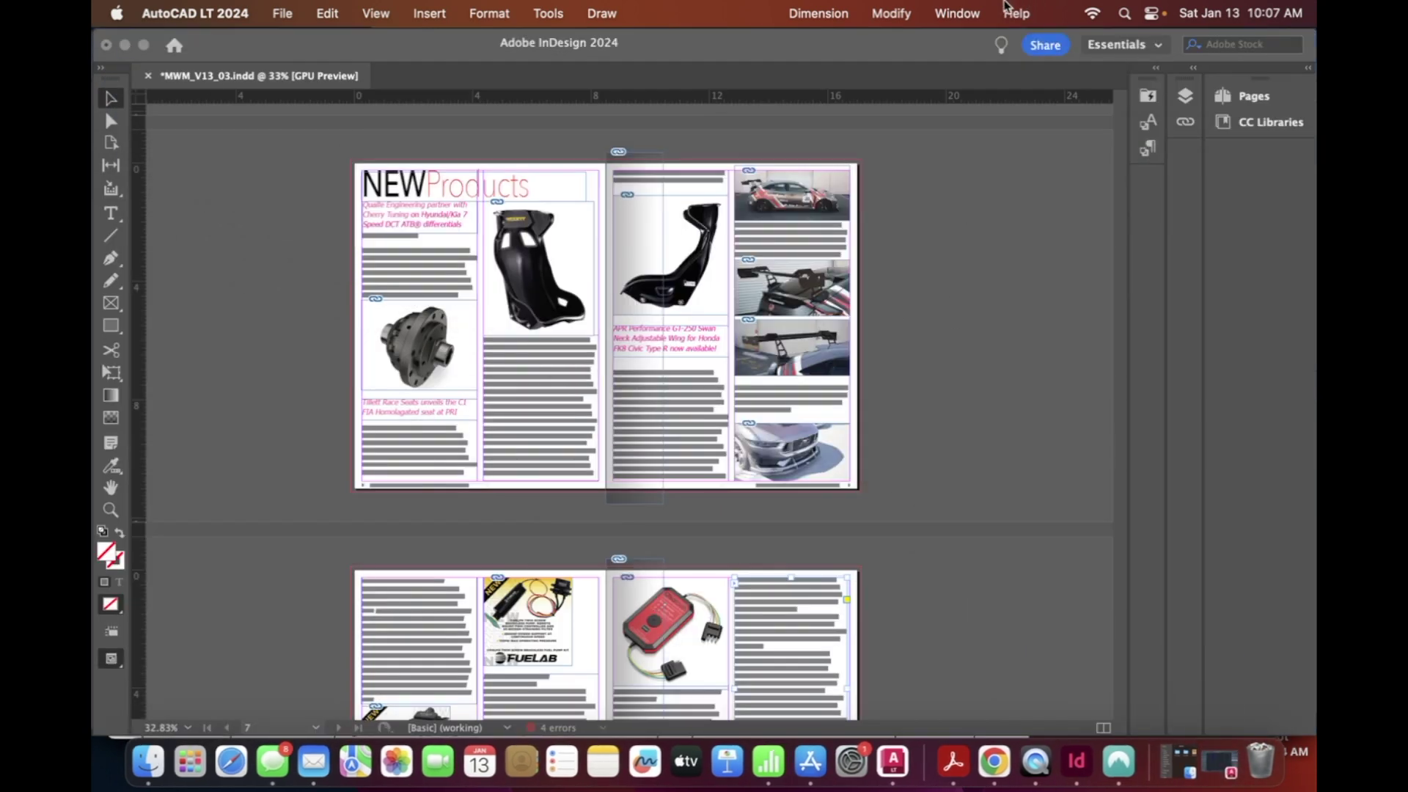
left_click(1076, 762)
left_click(925, 13)
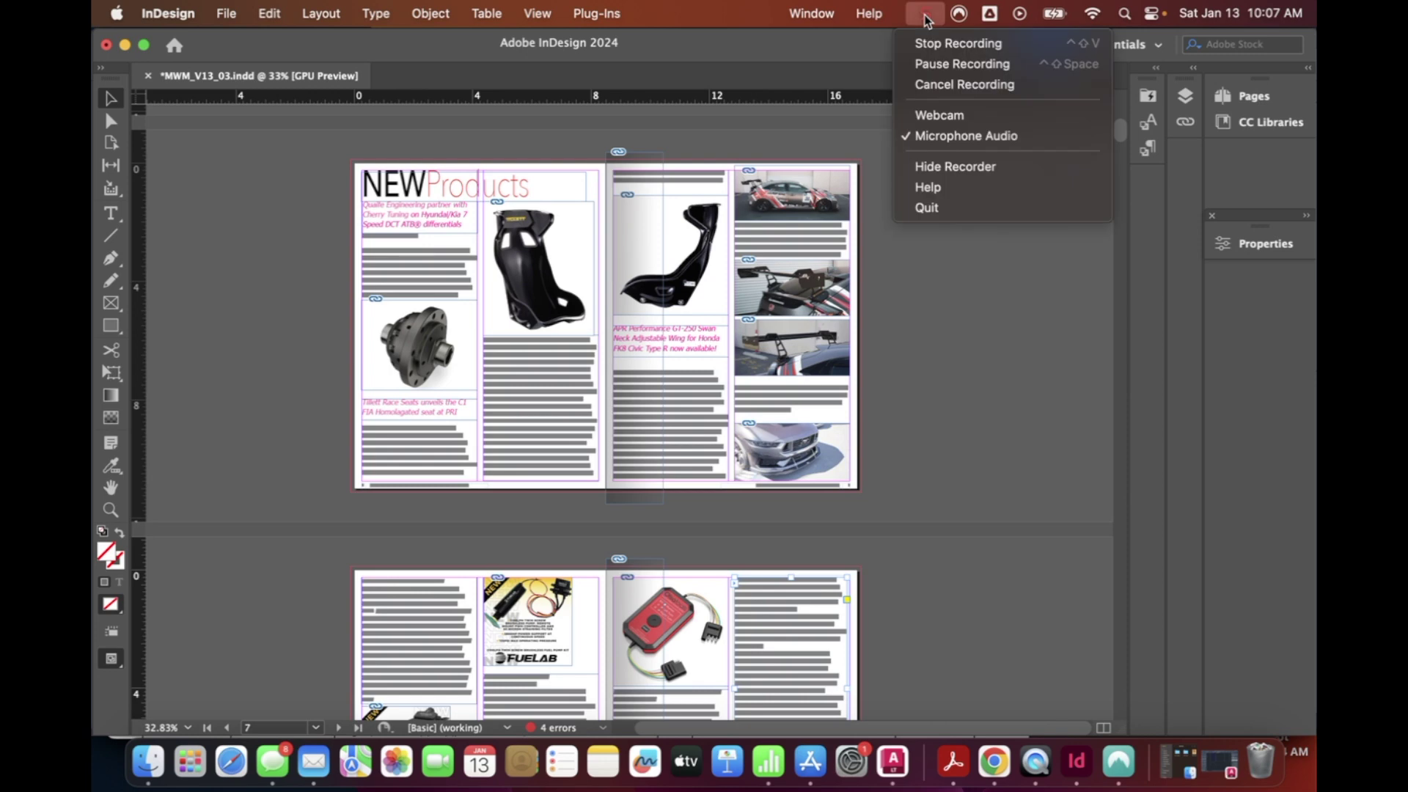
left_click(969, 53)
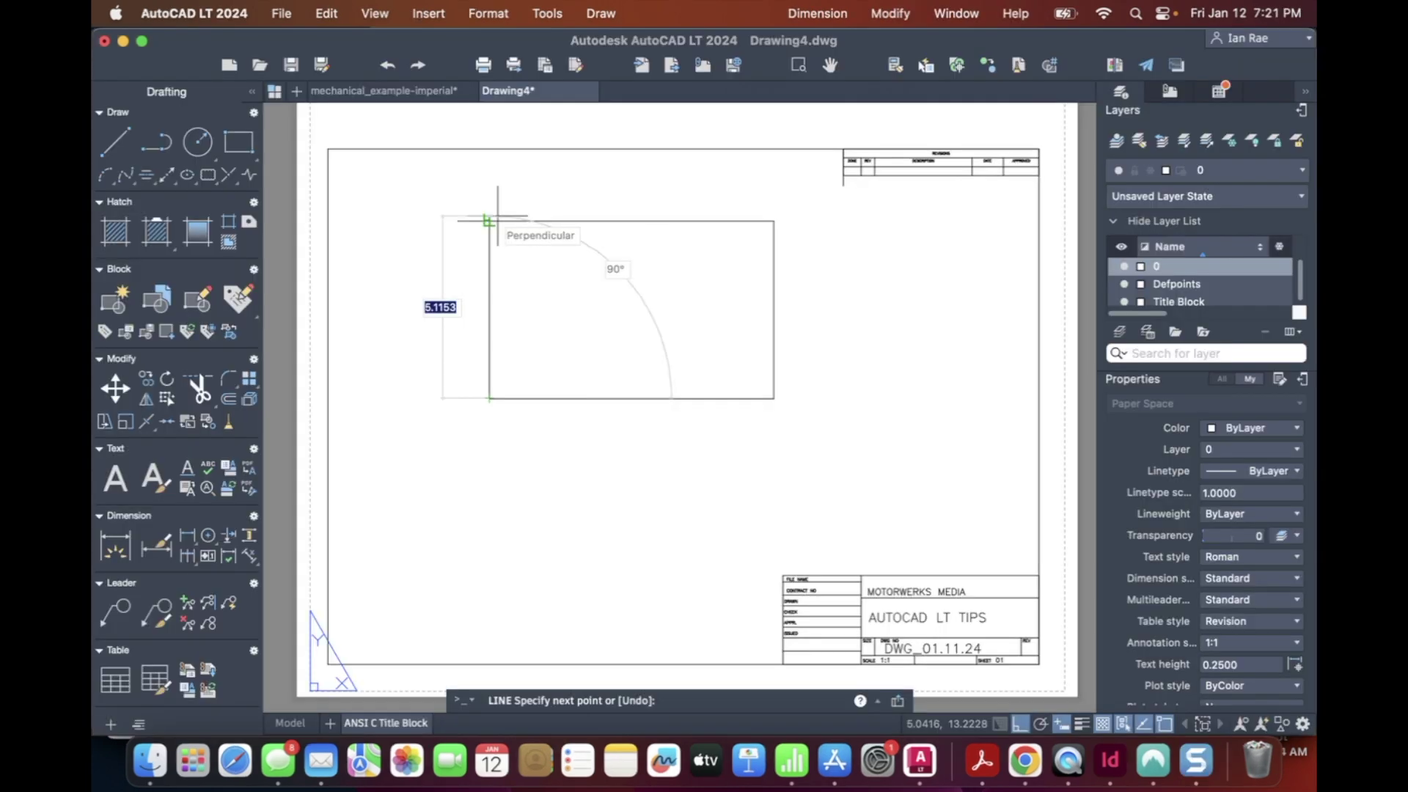
Step: Close the rectangle with its left vertical, ending perpendicular on the top line, and trim that line's overhang beyond the upper-left corner
left_click(498, 216)
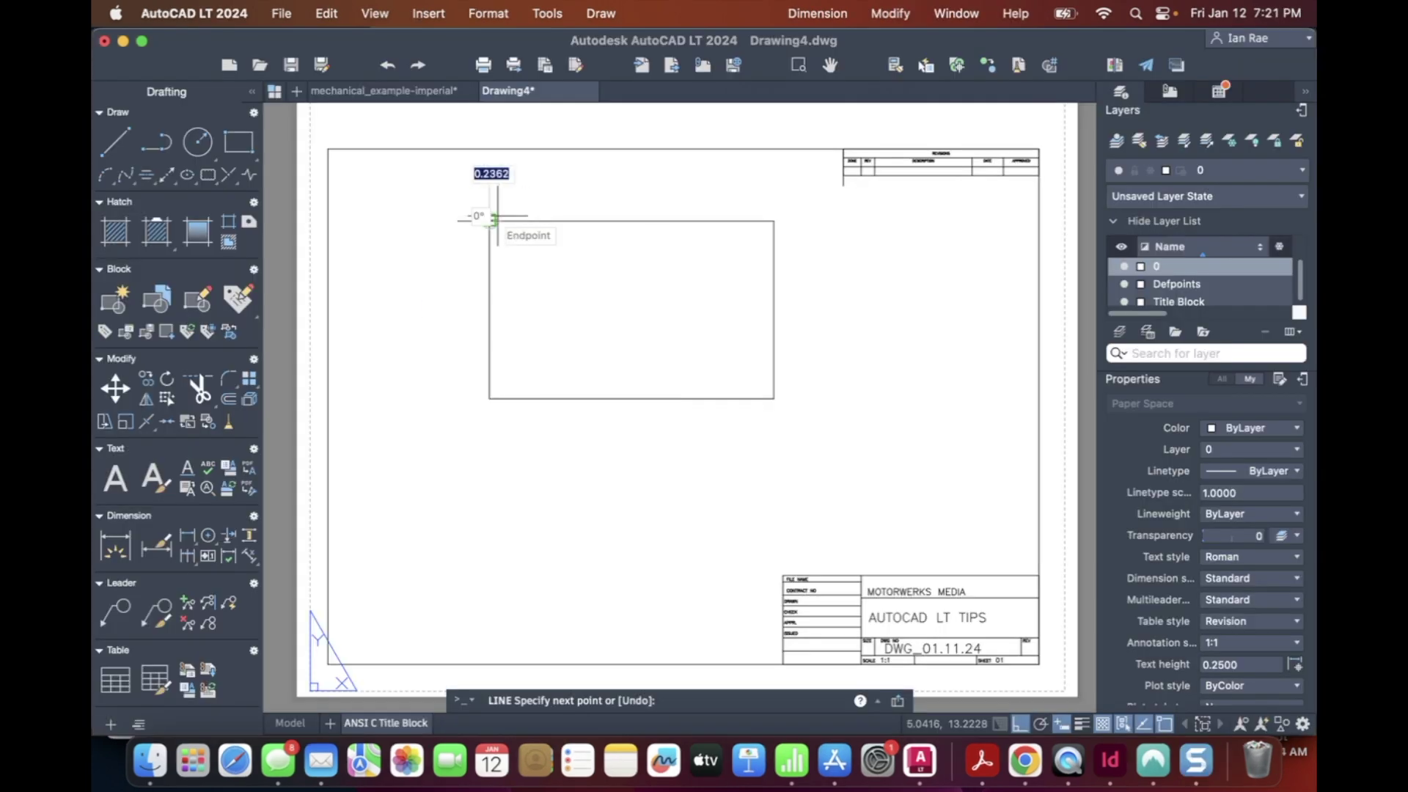
key("Escape")
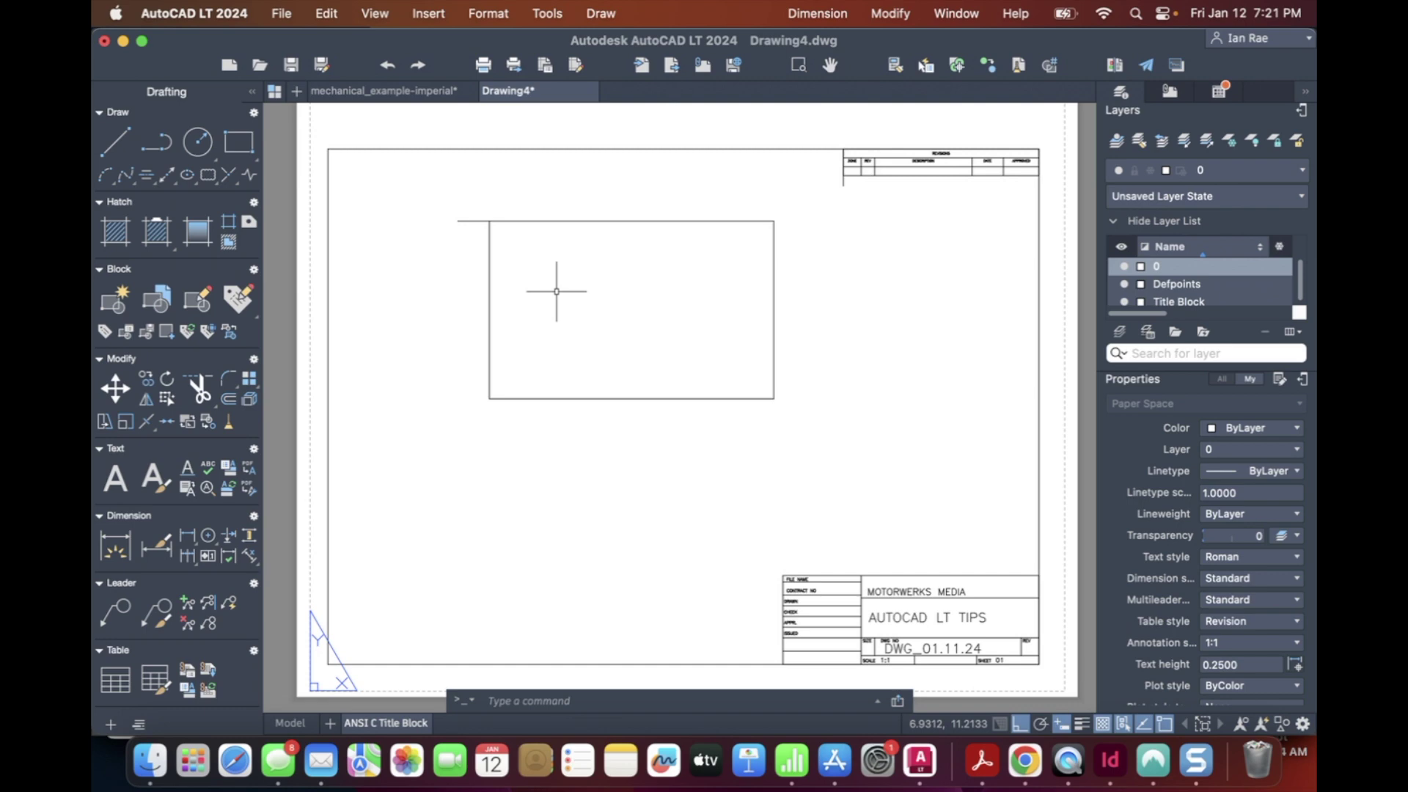
type("tr")
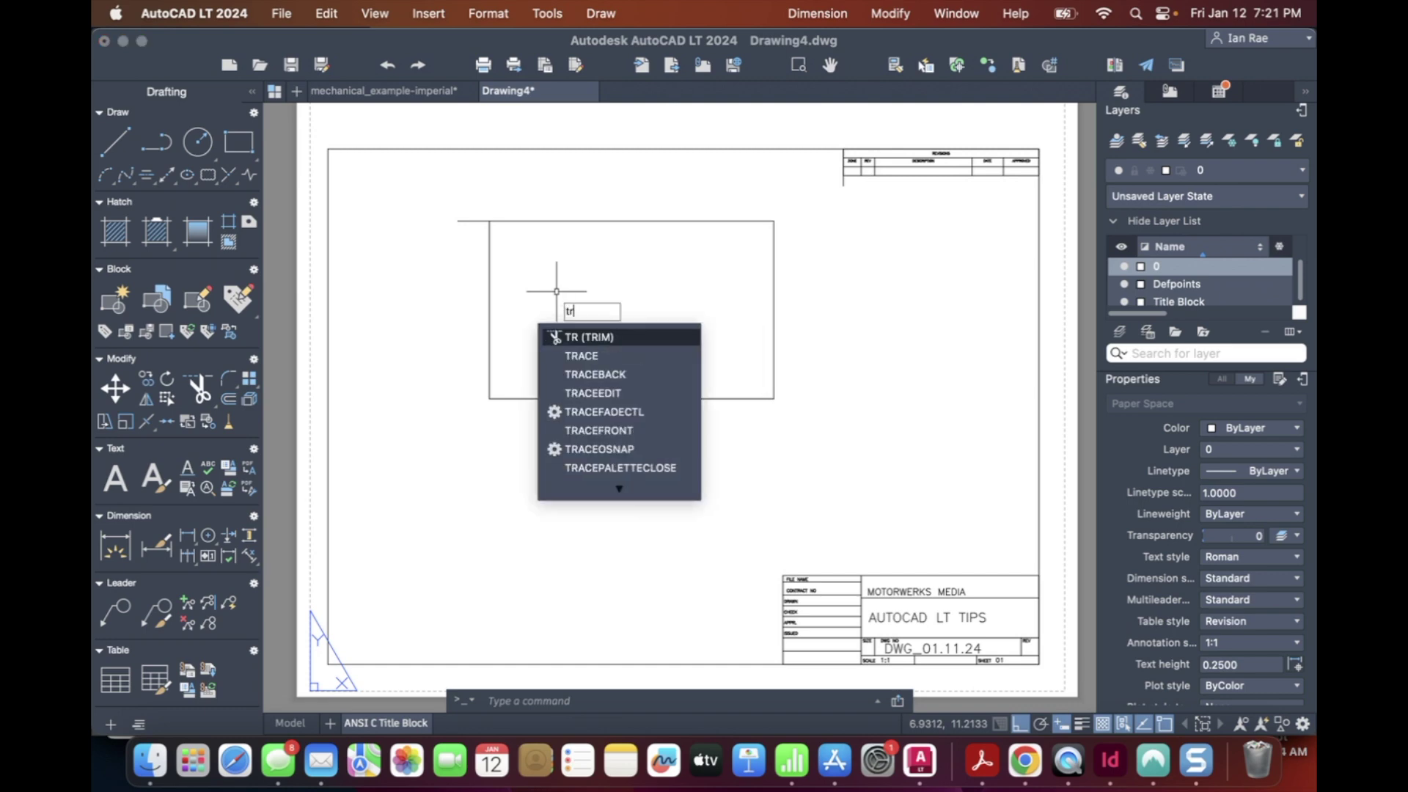
left_click(613, 336)
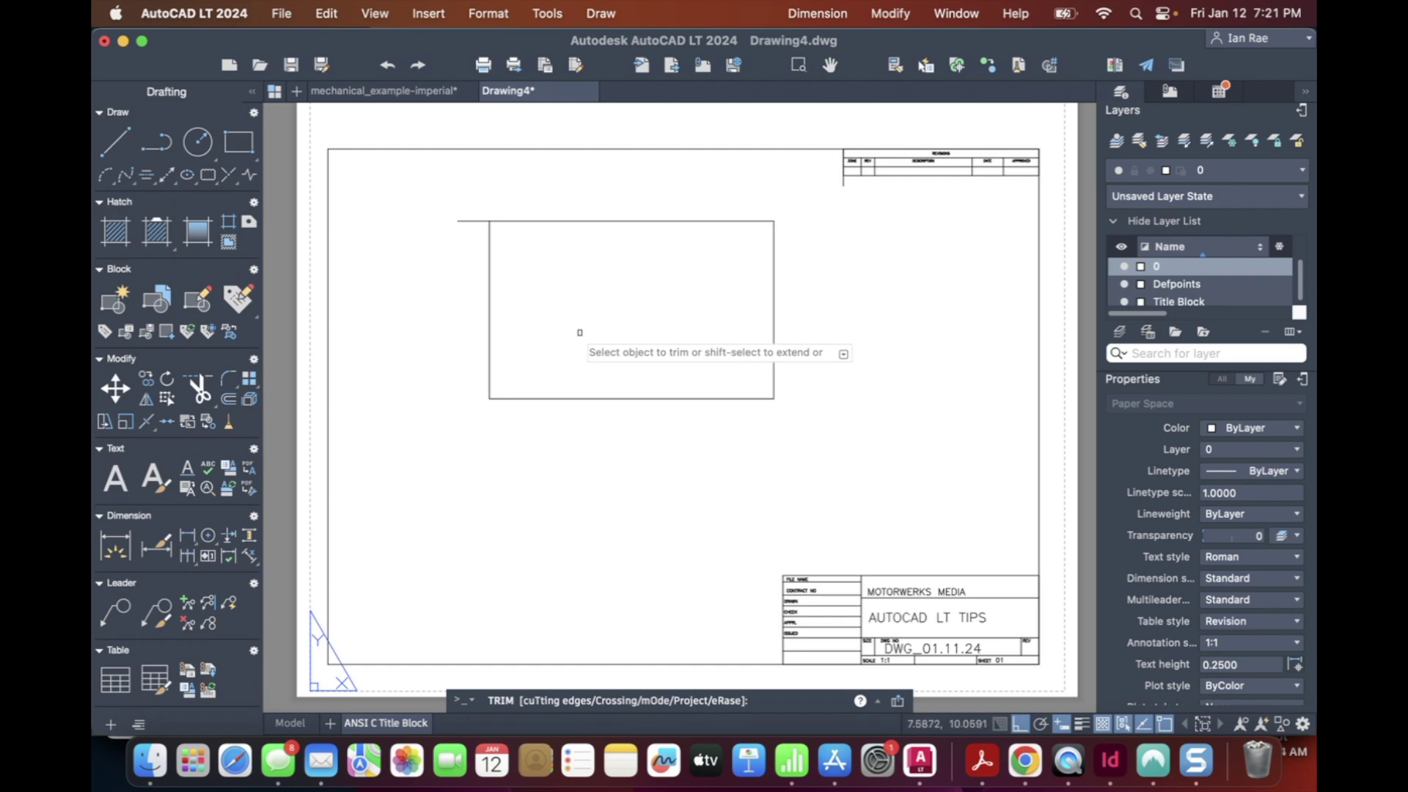
left_click(468, 221)
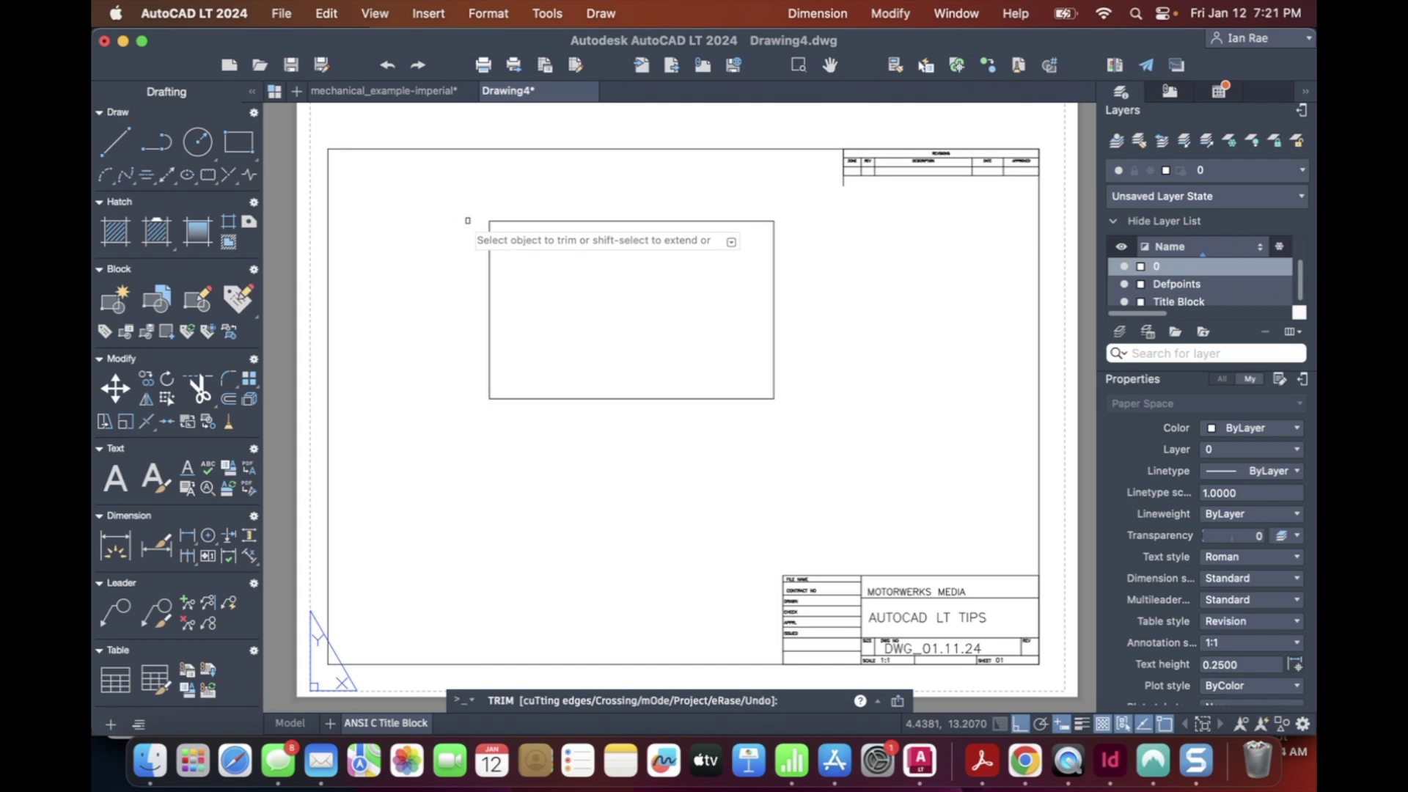
key("Escape")
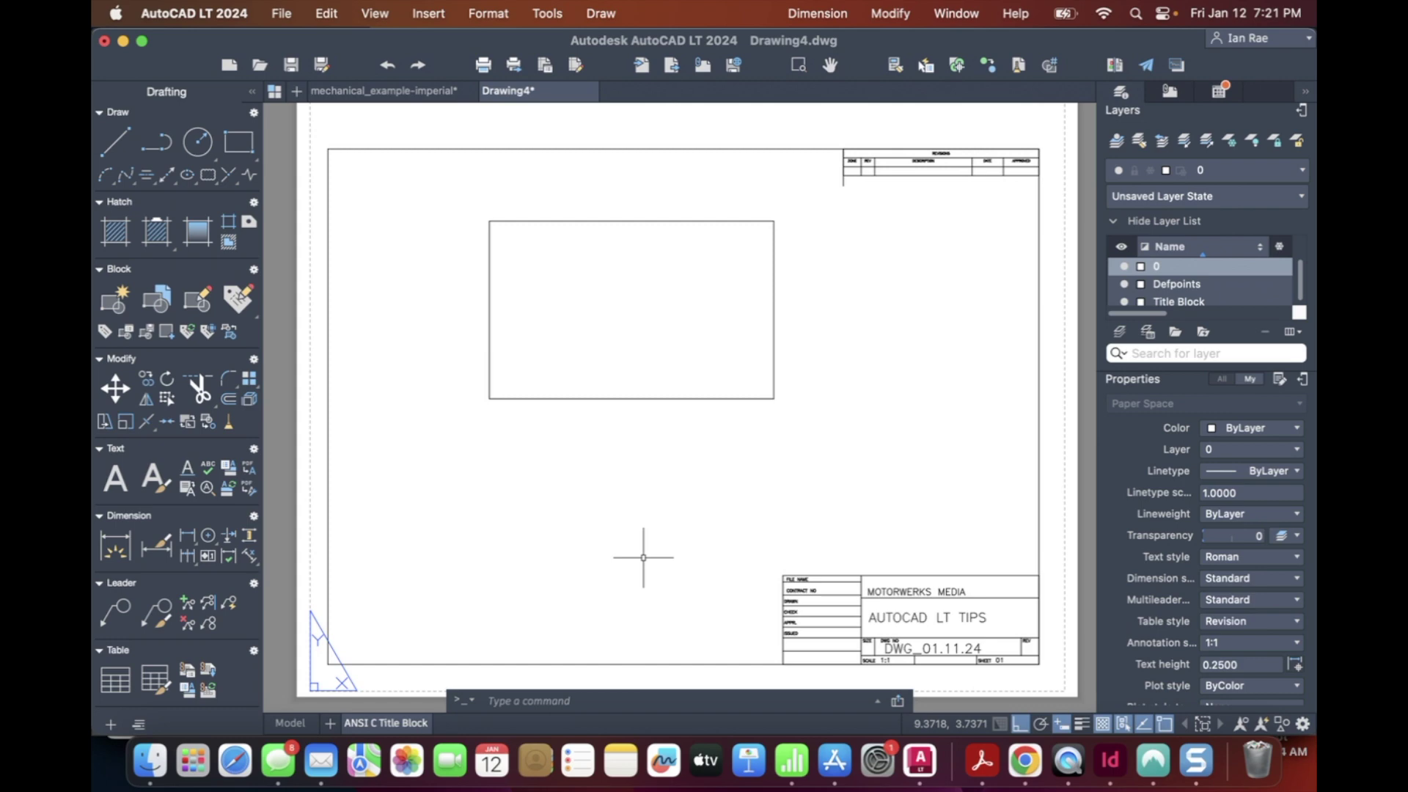
Step: Select all four sides of the rectangle together as separate lines, and clear the selection
left_click(641, 399)
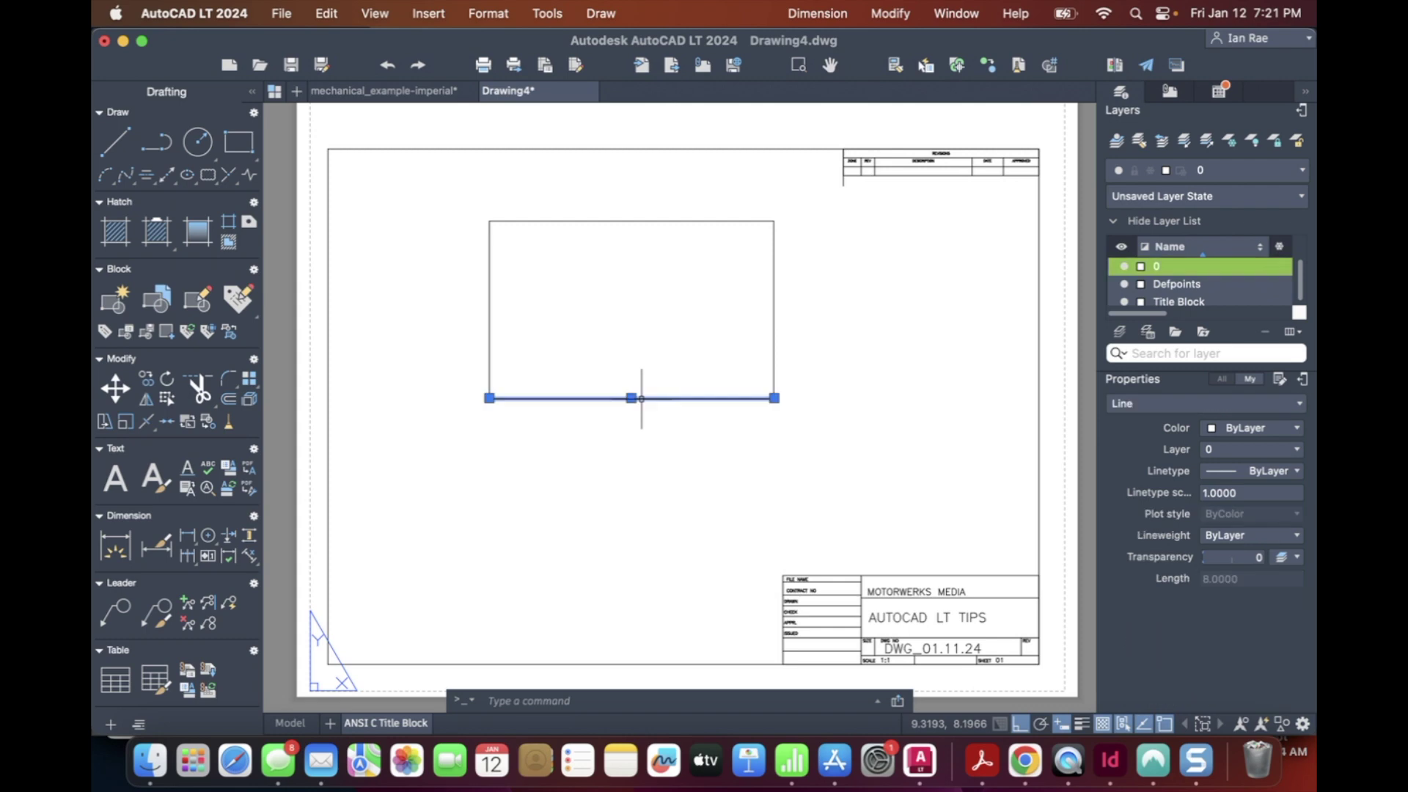
left_click(637, 220)
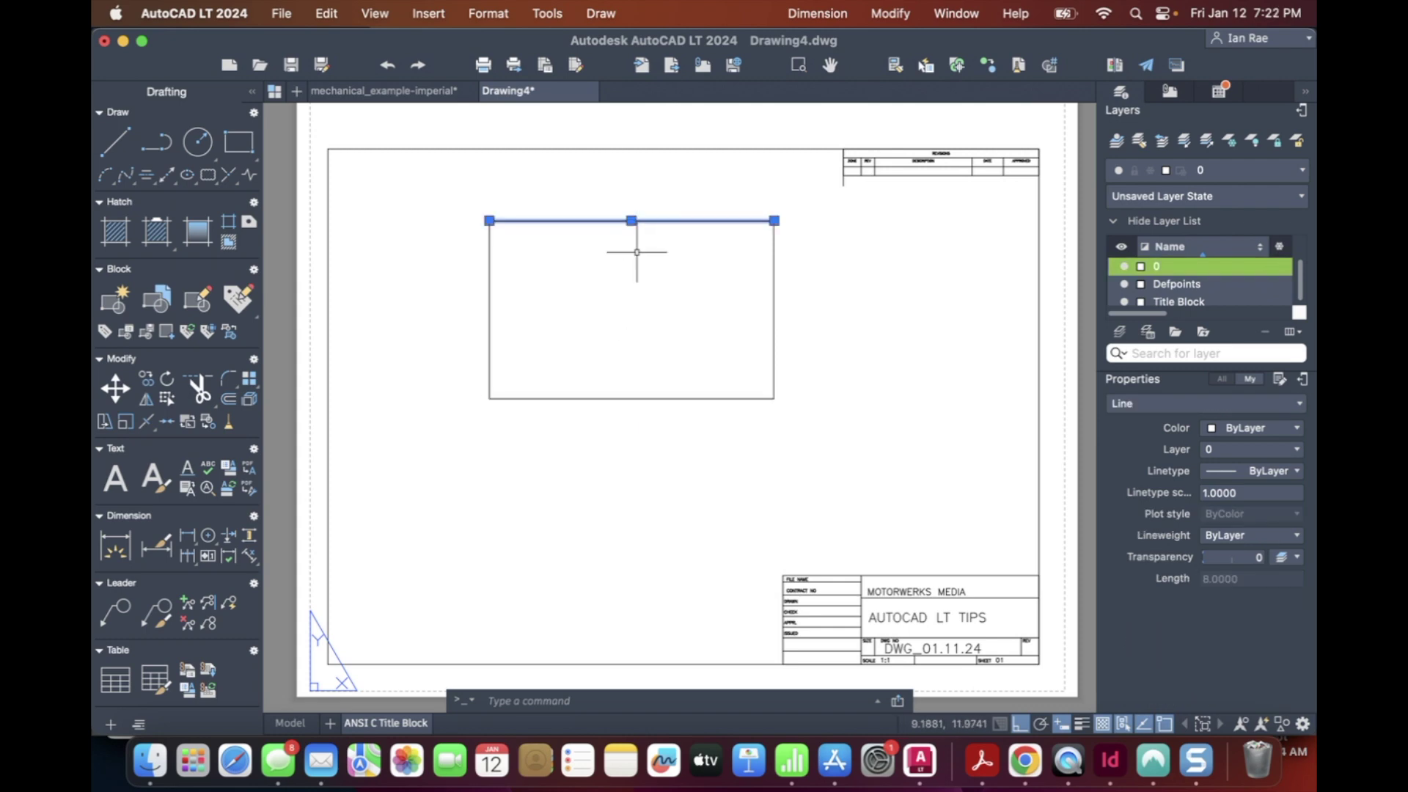
left_click(645, 400, "shift")
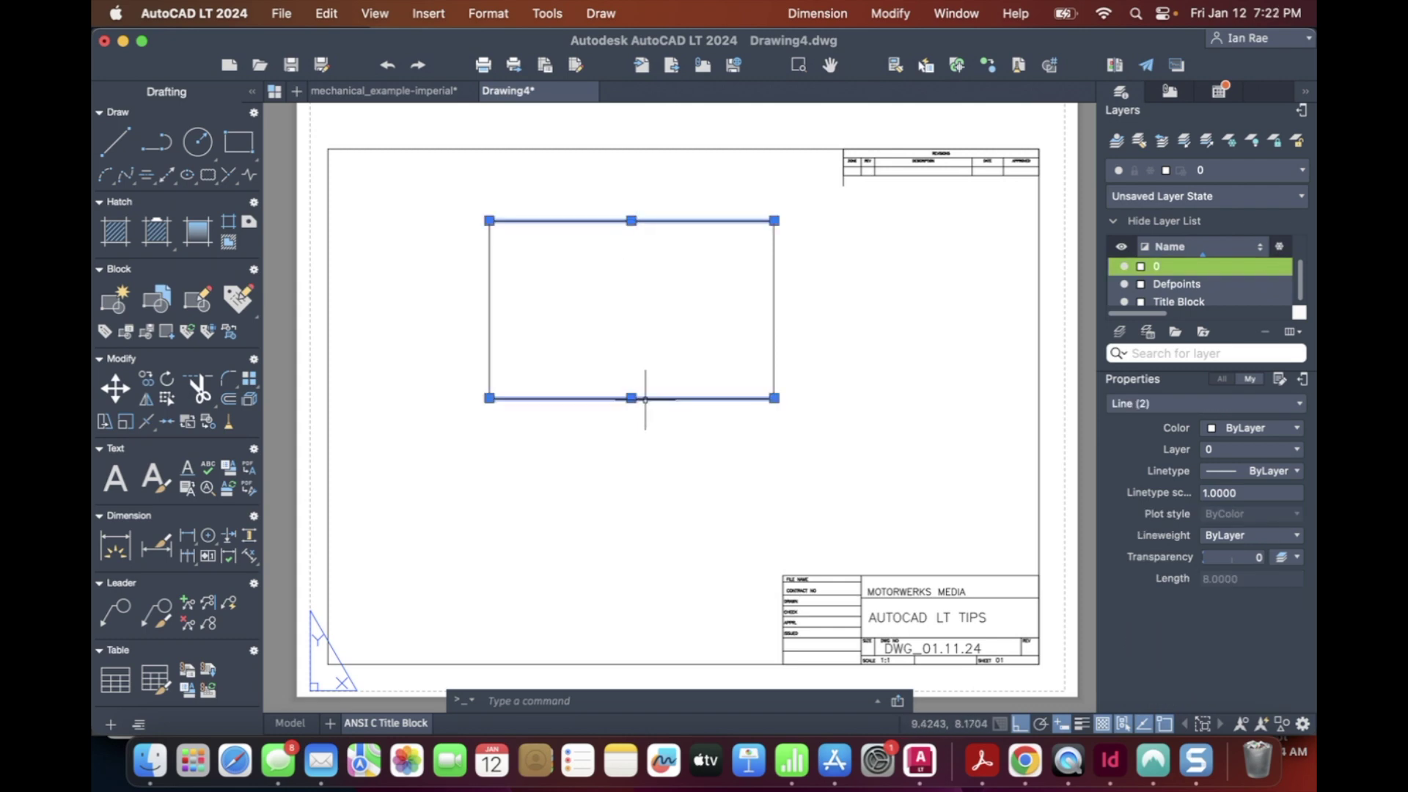
left_click(774, 300)
left_click(489, 290)
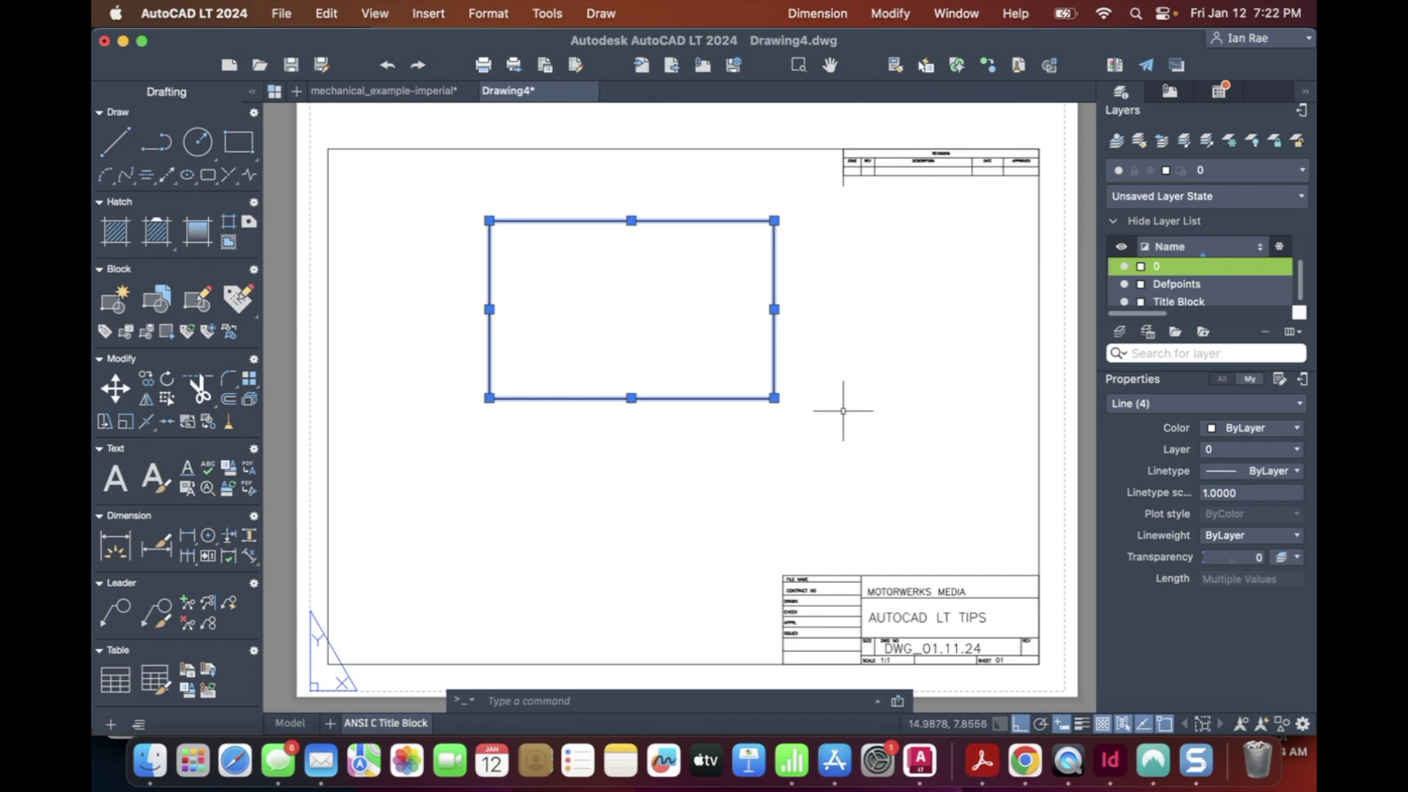
key("Escape")
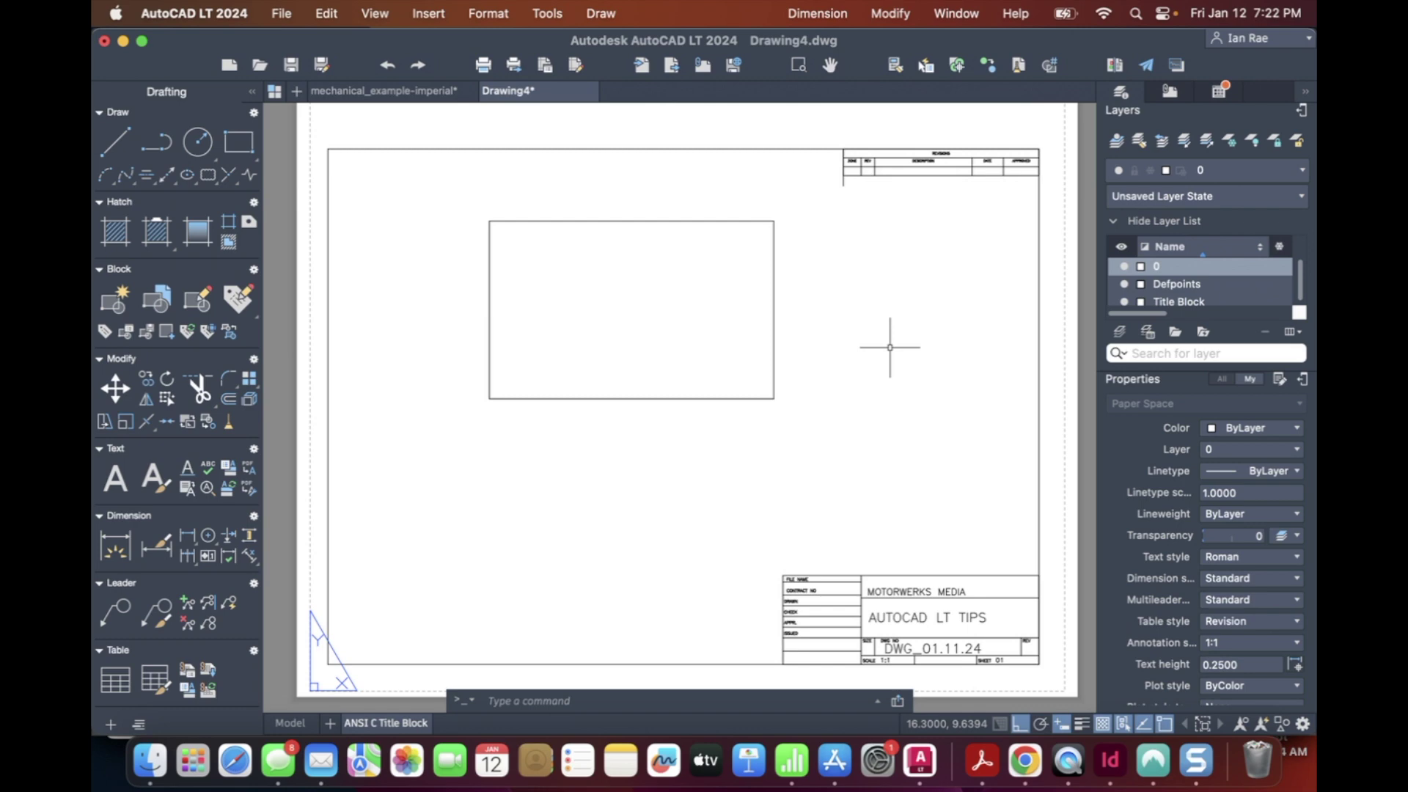
Step: Move the rectangle's right side using its midpoint as base point, placing it back in its original position
type("m")
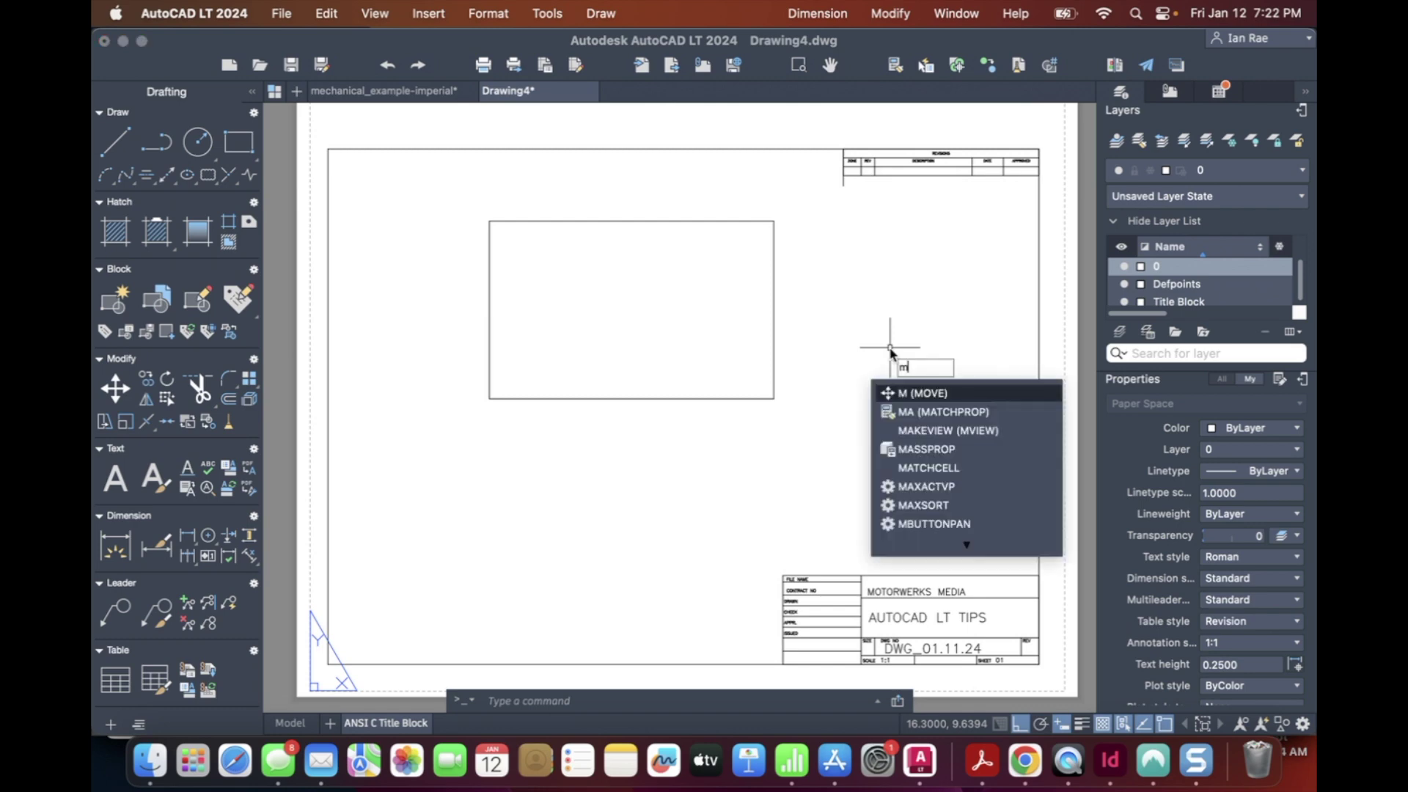
key("Return")
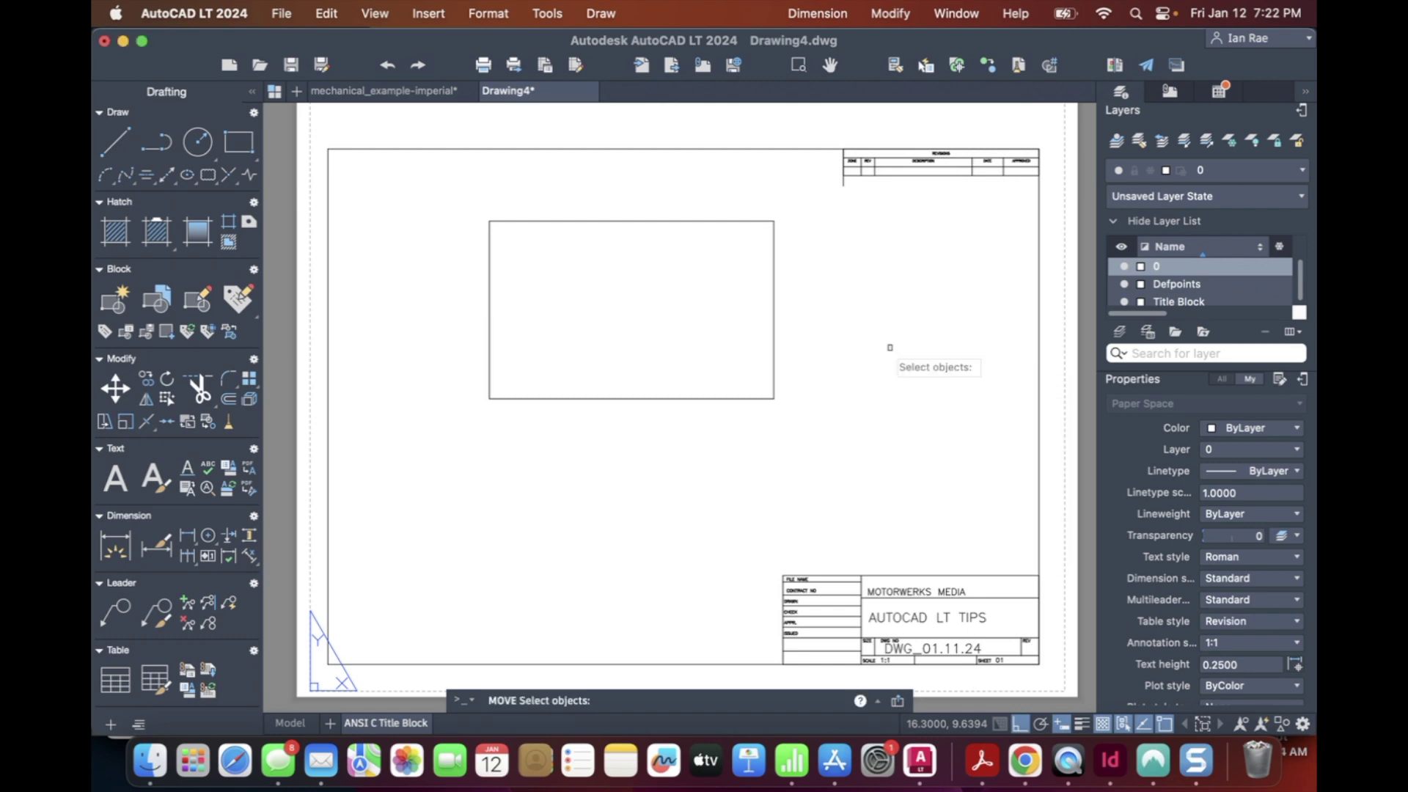
left_click(773, 301)
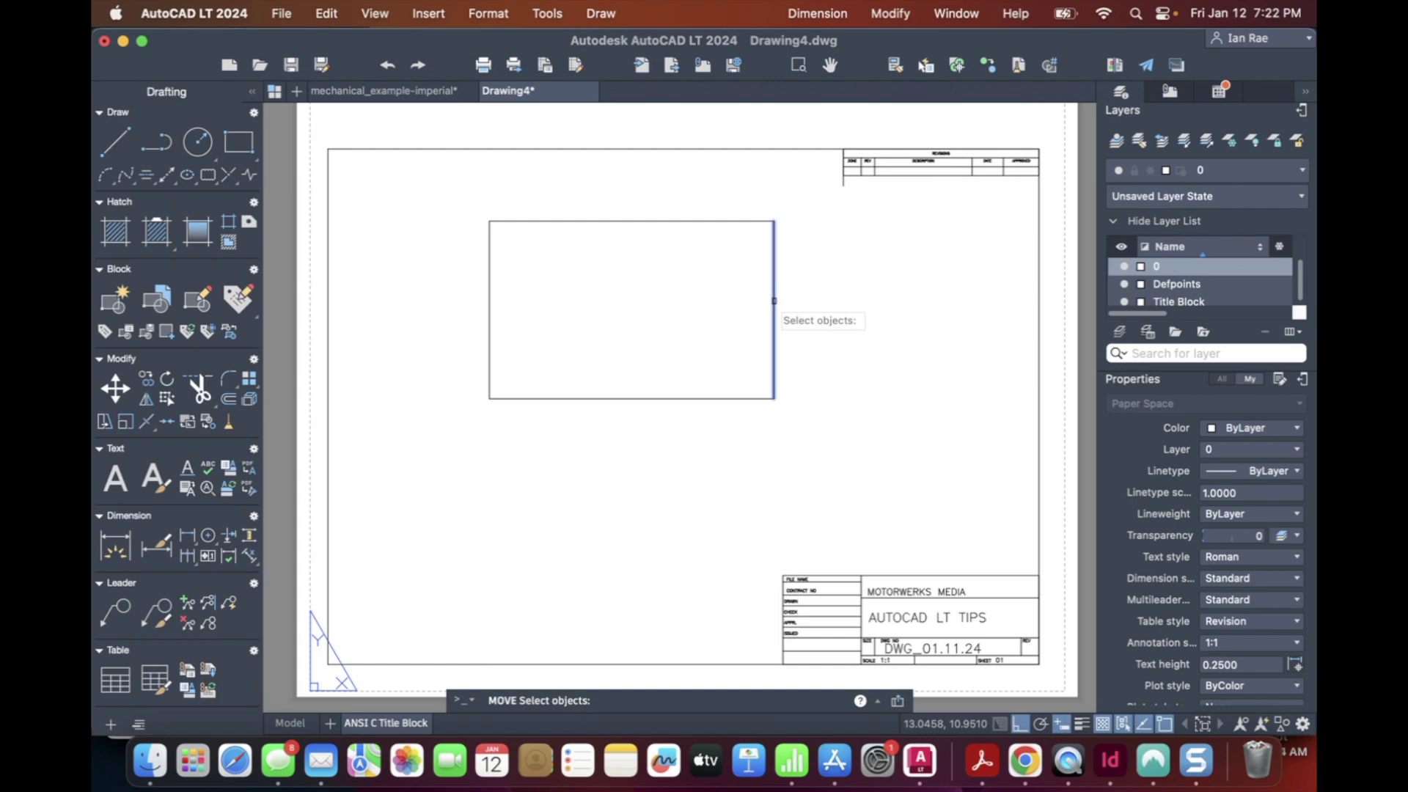
key("Return")
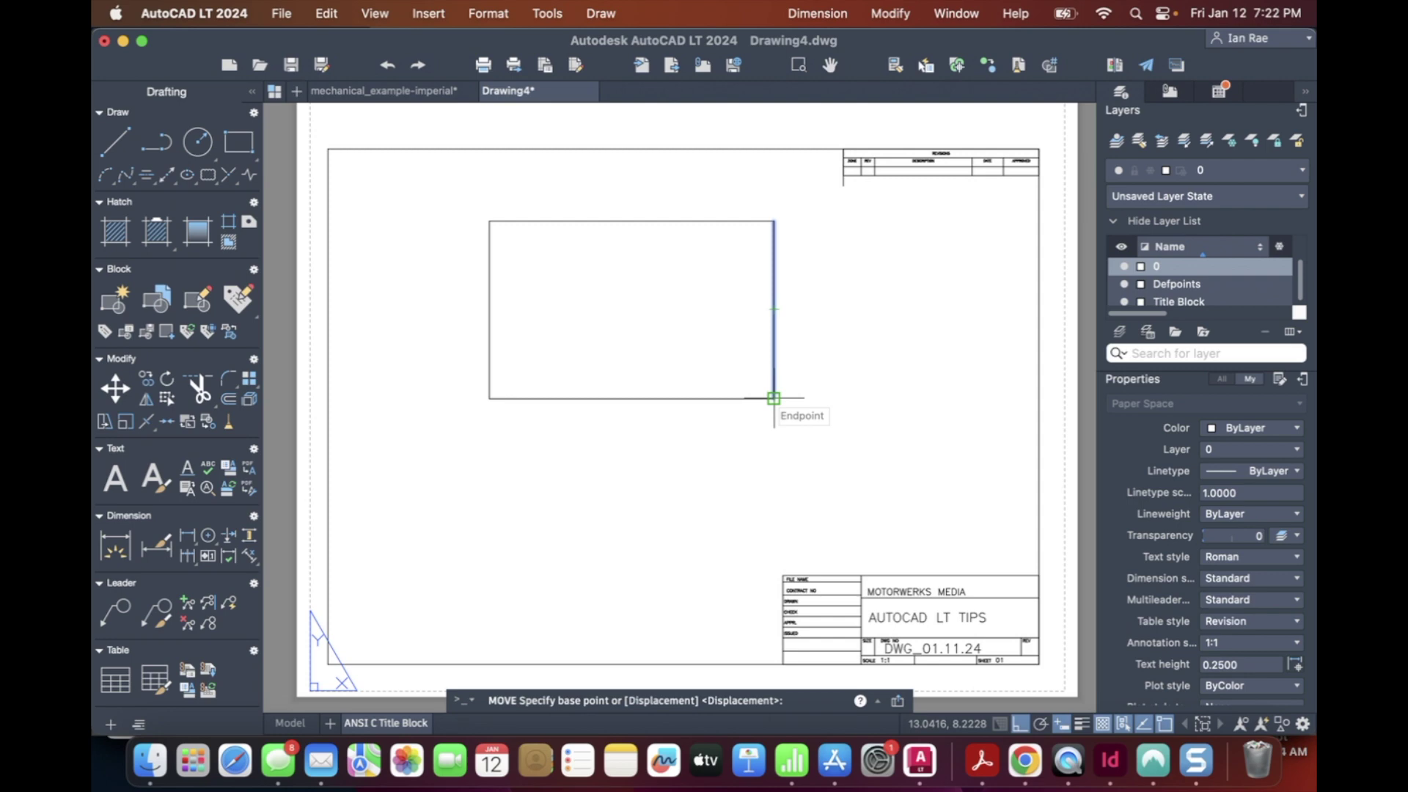
left_click(773, 308)
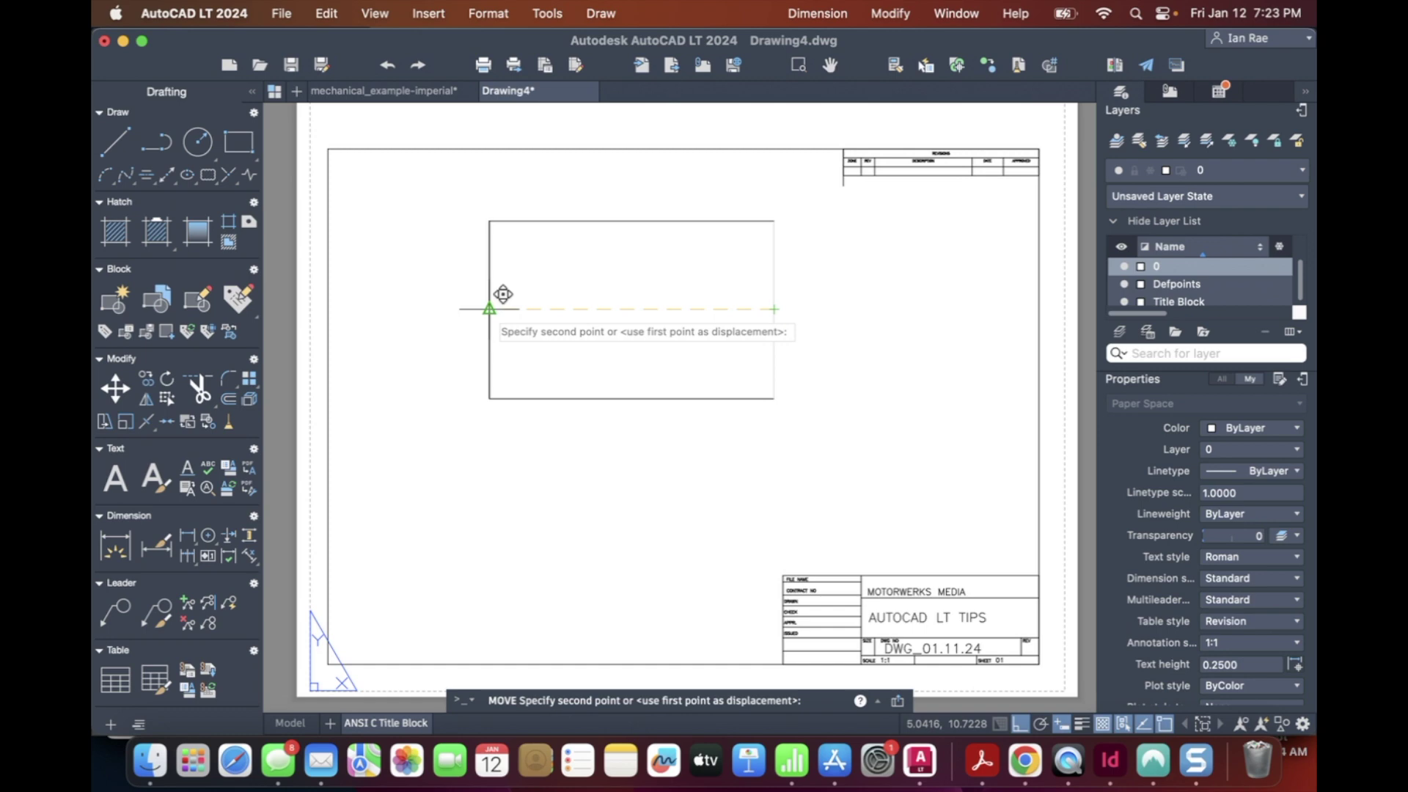
left_click(769, 319)
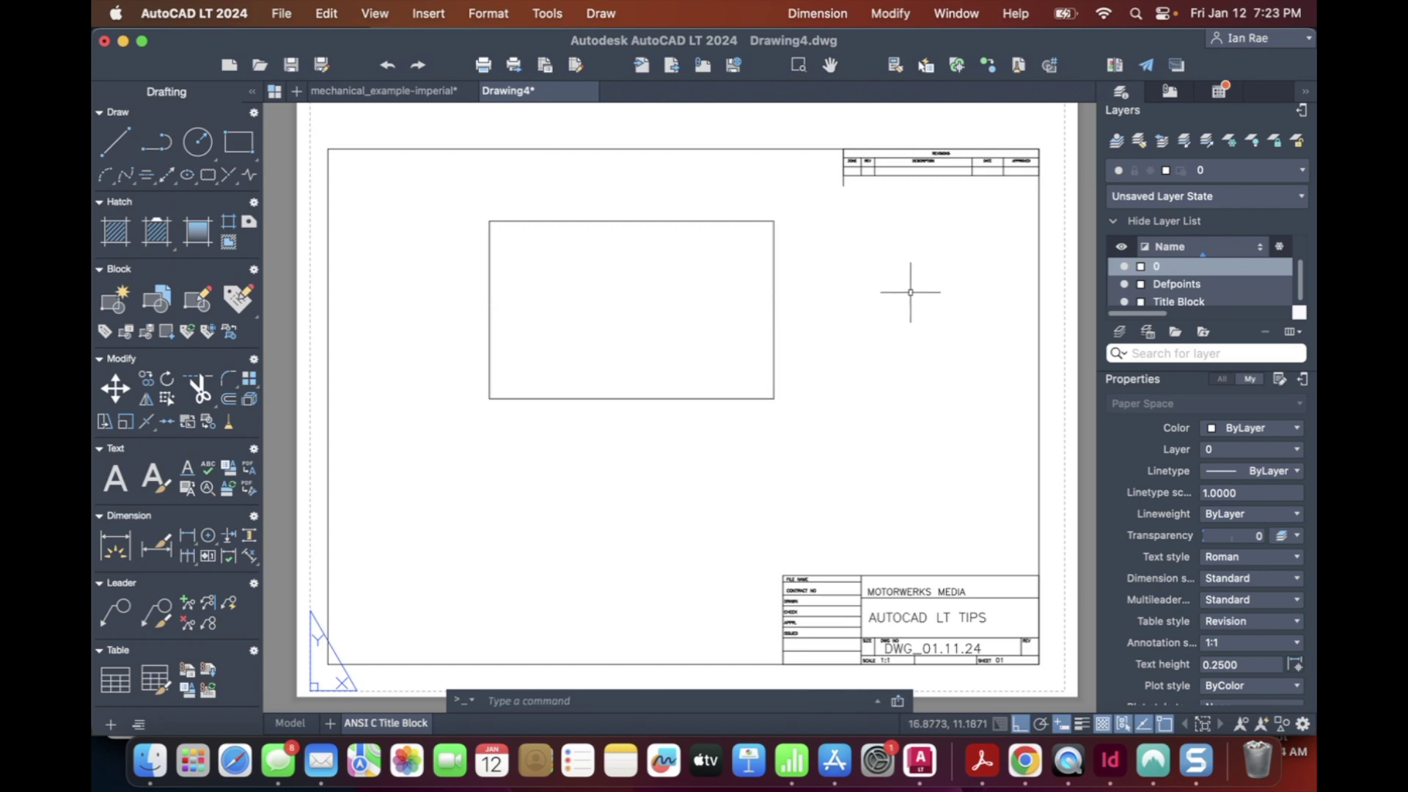
Step: Move the rectangle's right side from its upper endpoint to the midpoint of the top line
type("m")
key("Return")
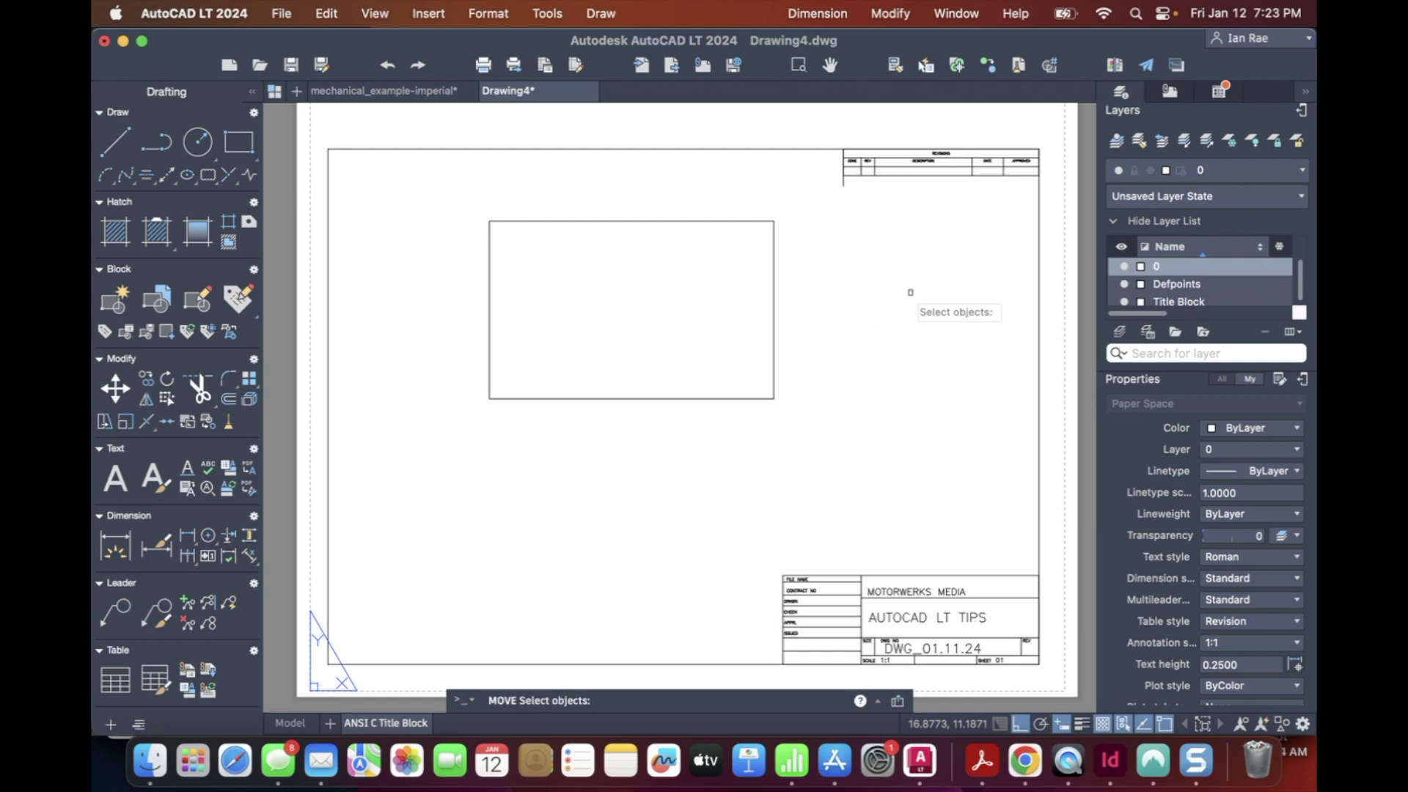
left_click(773, 295)
key("Return")
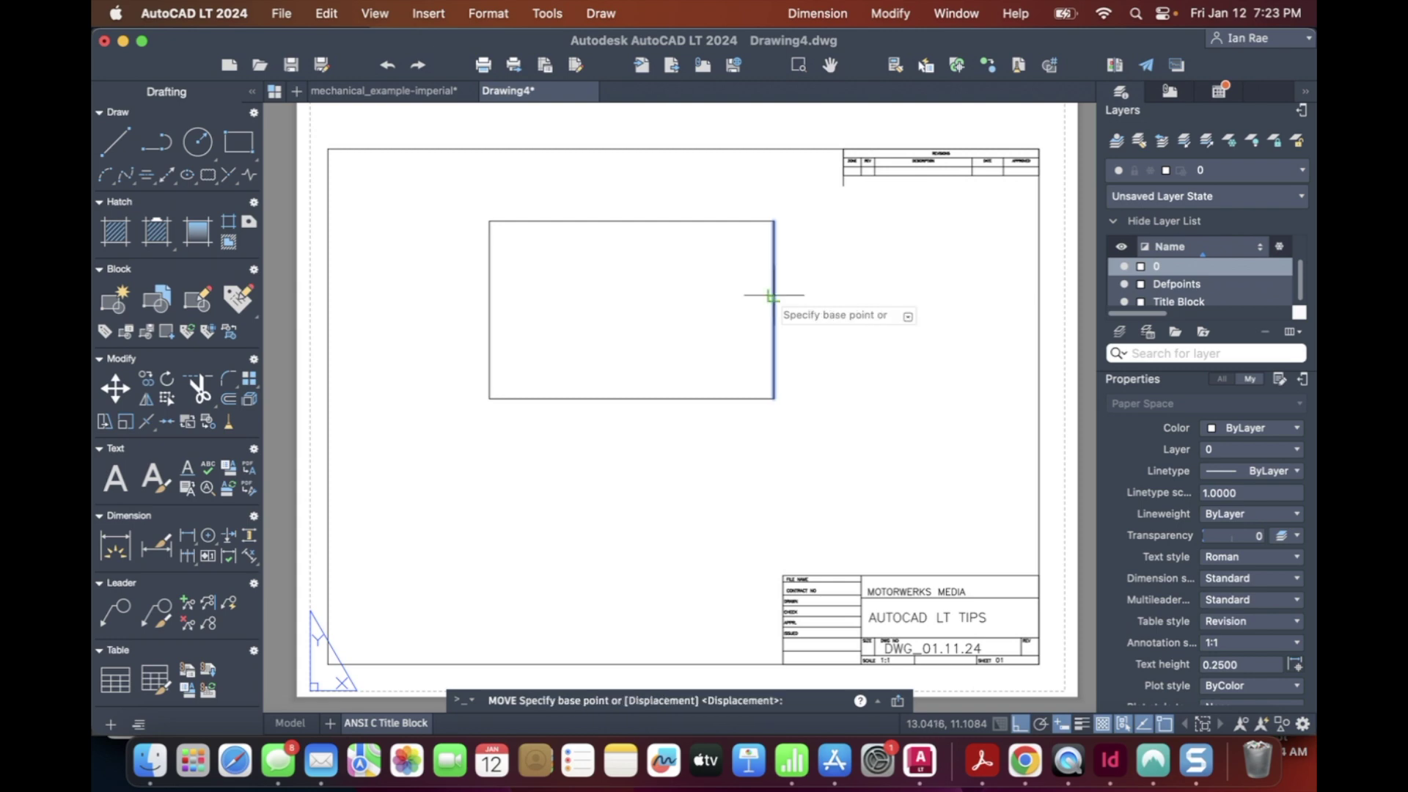
left_click(773, 220)
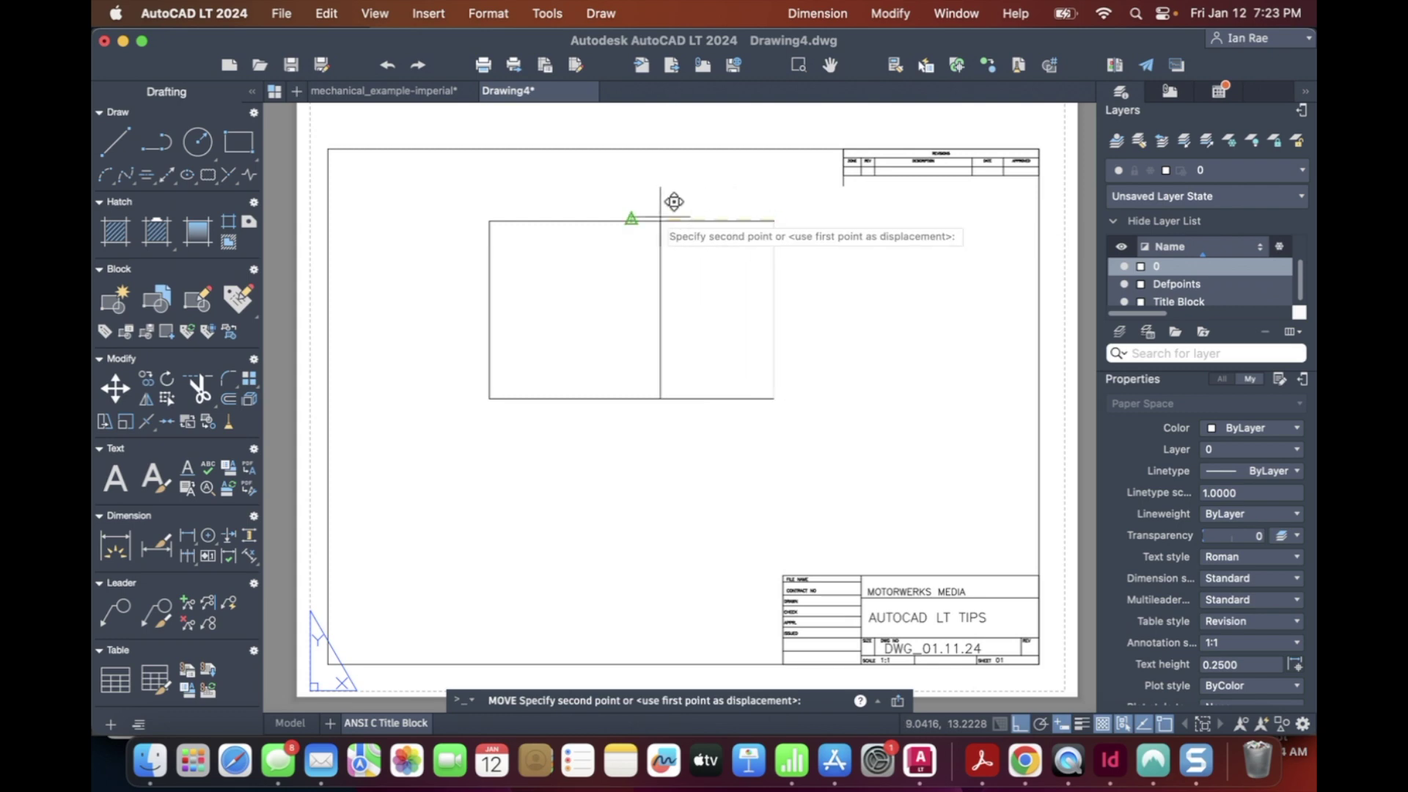
left_click(629, 220)
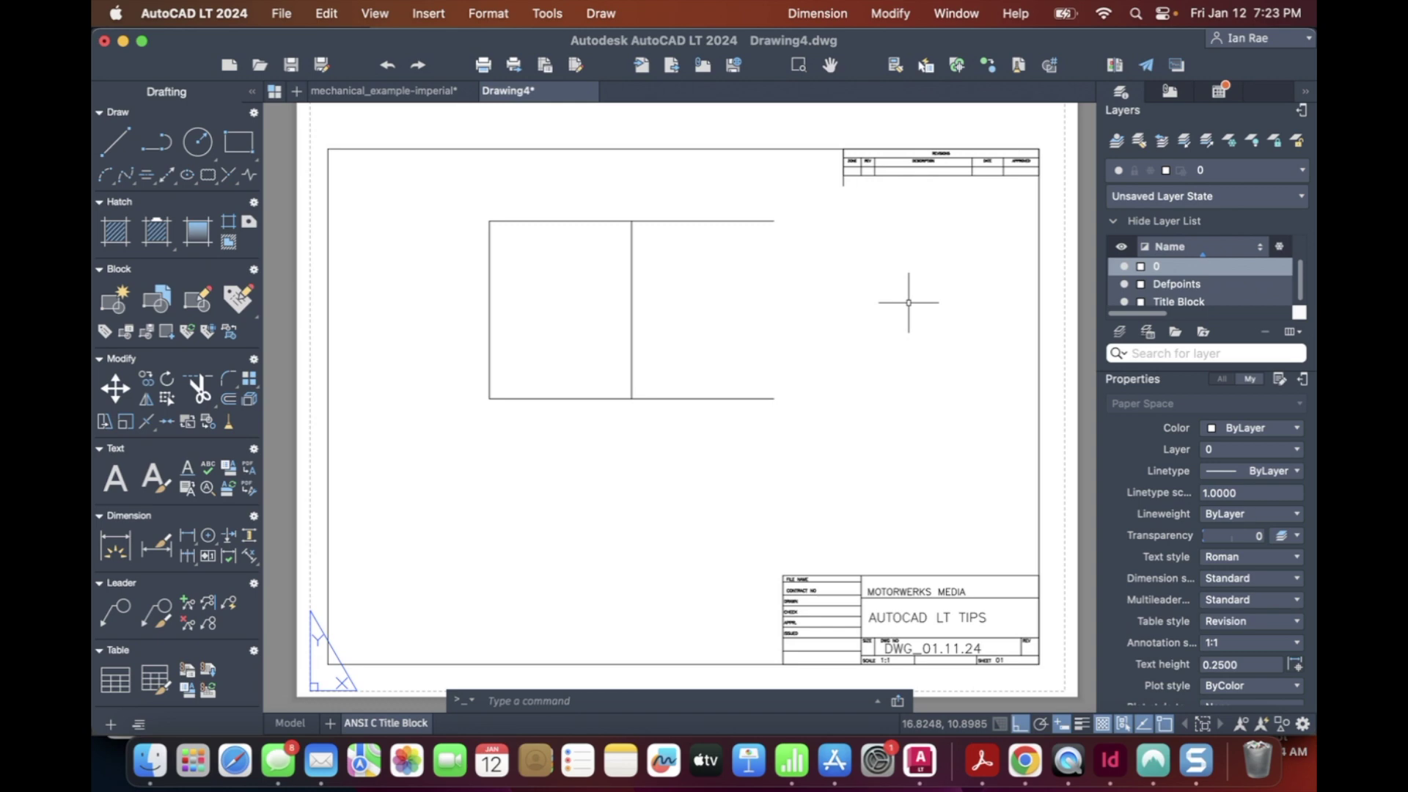
Step: Trim the parts of the top and bottom lines that extend beyond the moved vertical line
type("tr")
key("Return")
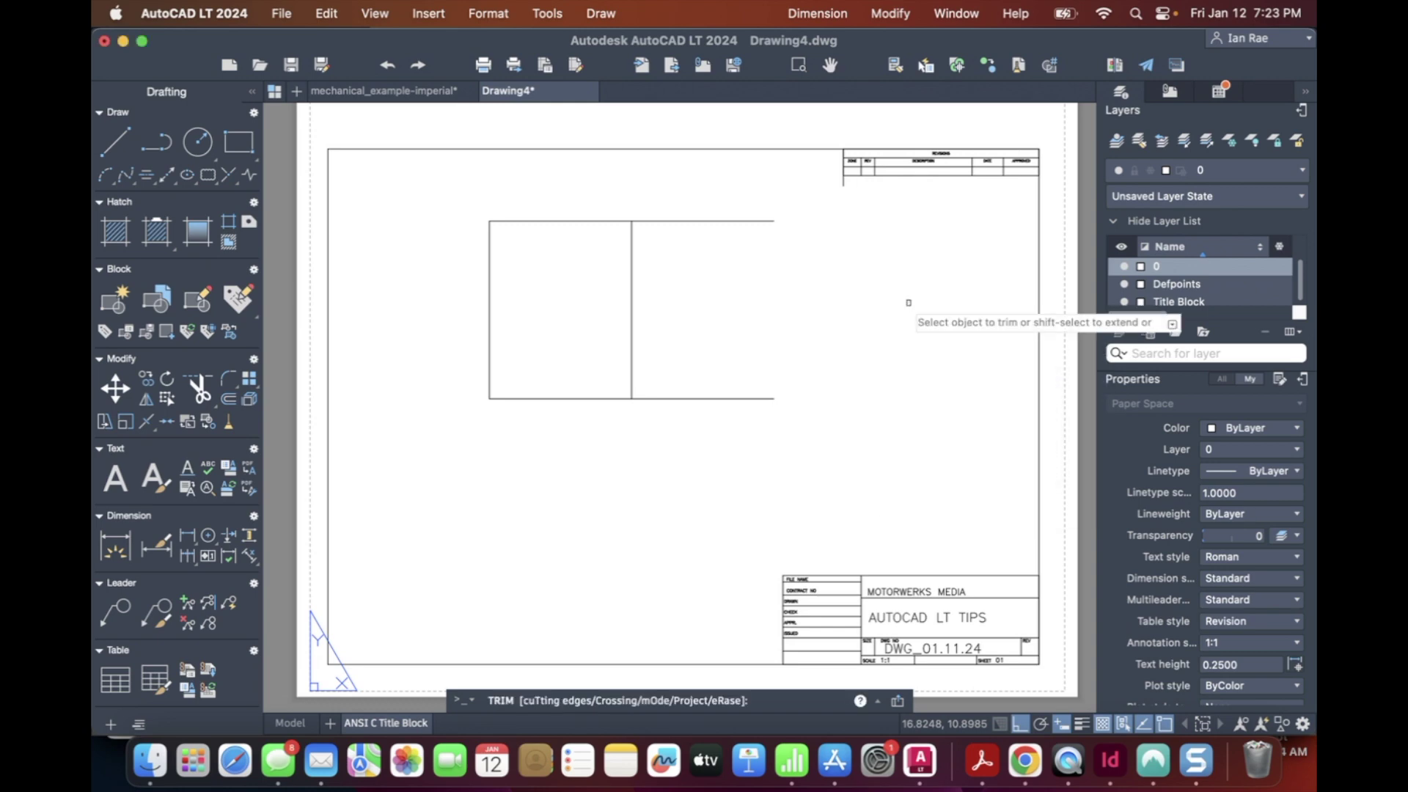
left_click(646, 188)
left_click(775, 438)
key("Return")
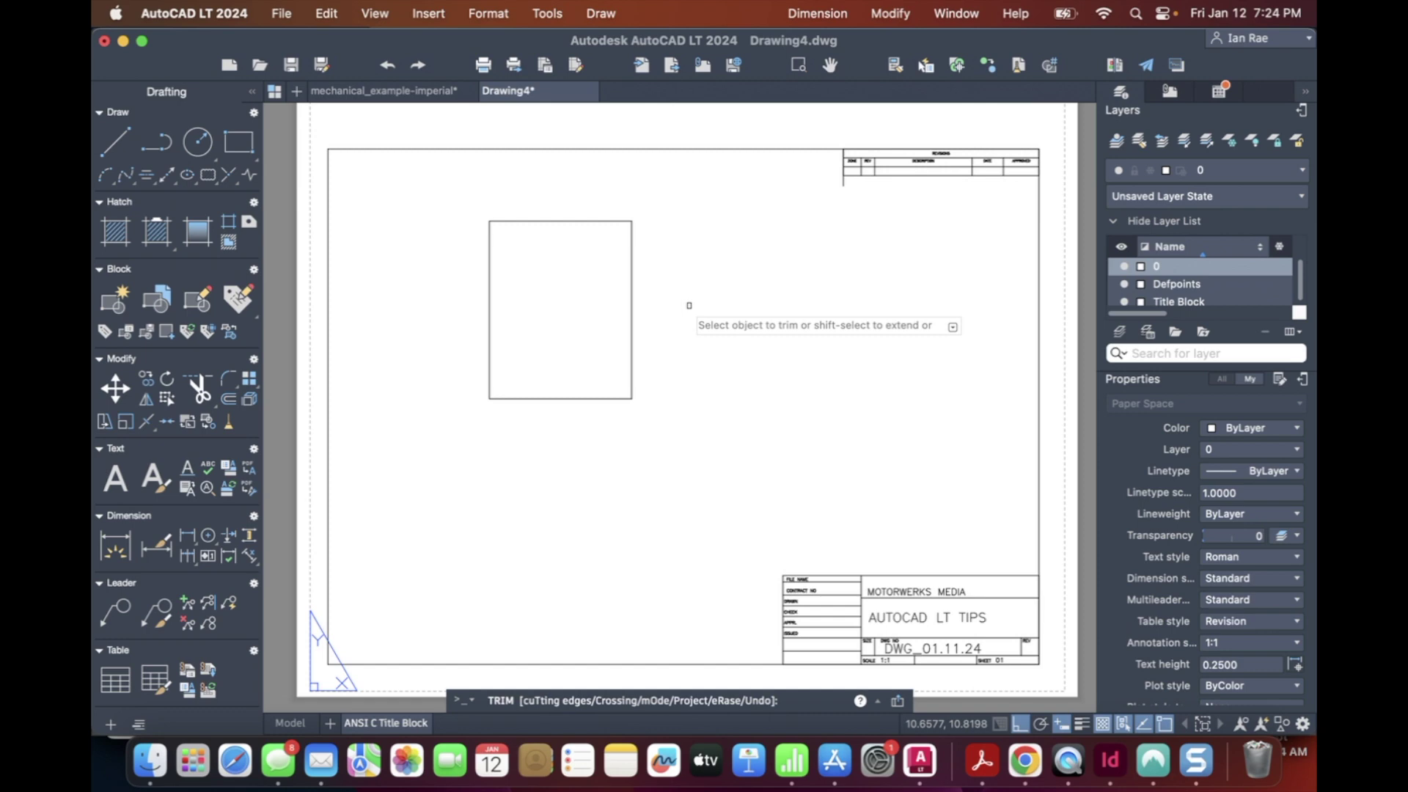
key("Escape")
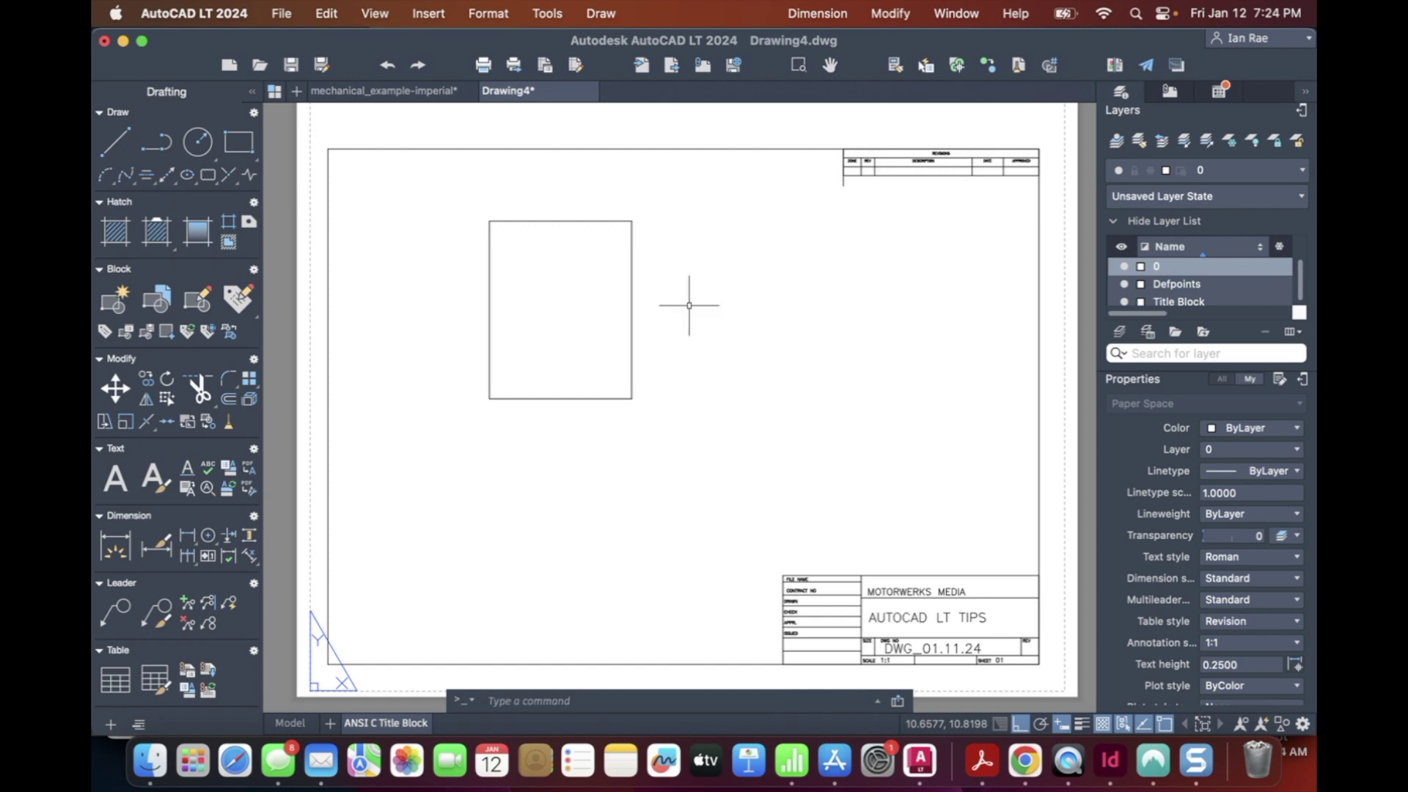
Step: Draw a circle with a diameter of 5 by center and diameter, centred on the midpoint of the rectangle's right side
left_click(198, 150)
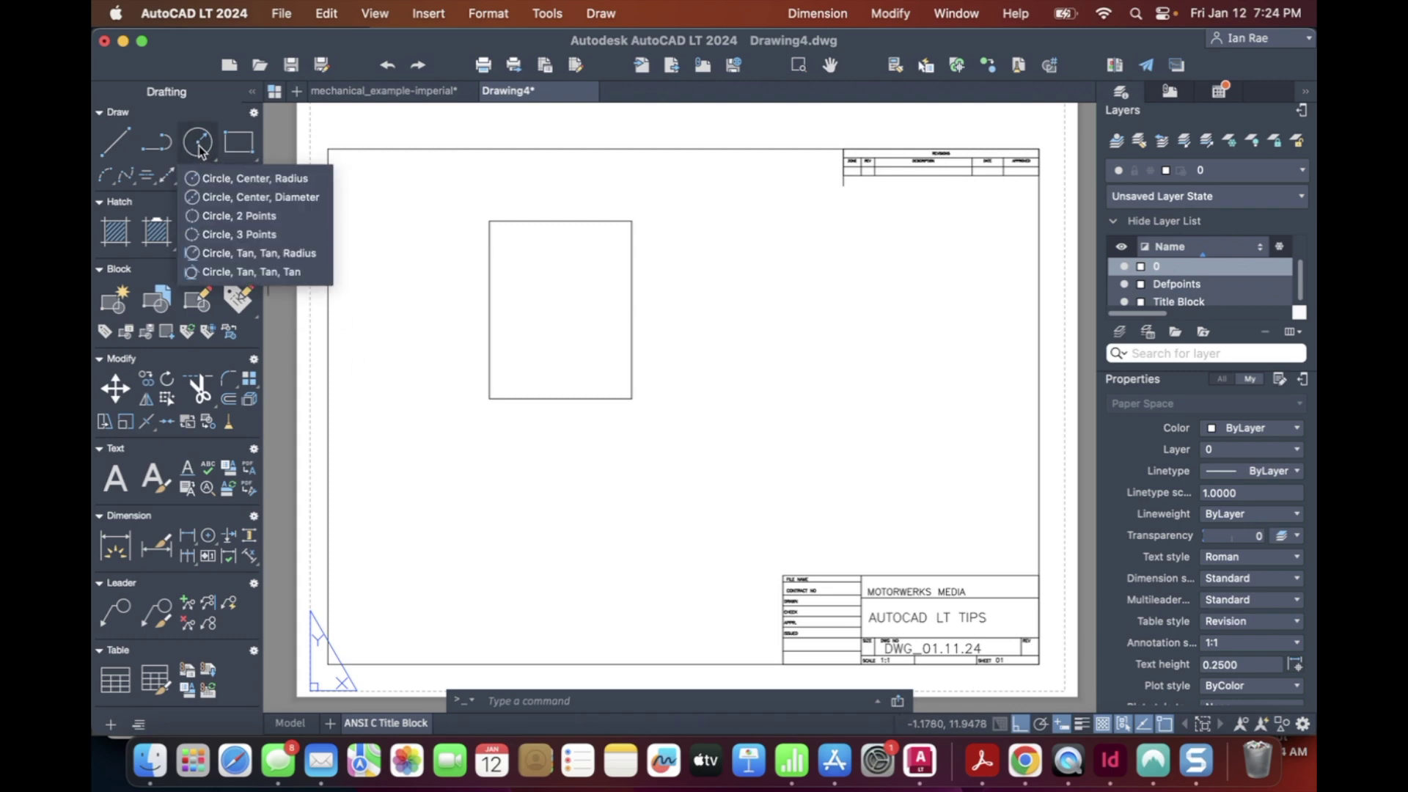
left_click(293, 208)
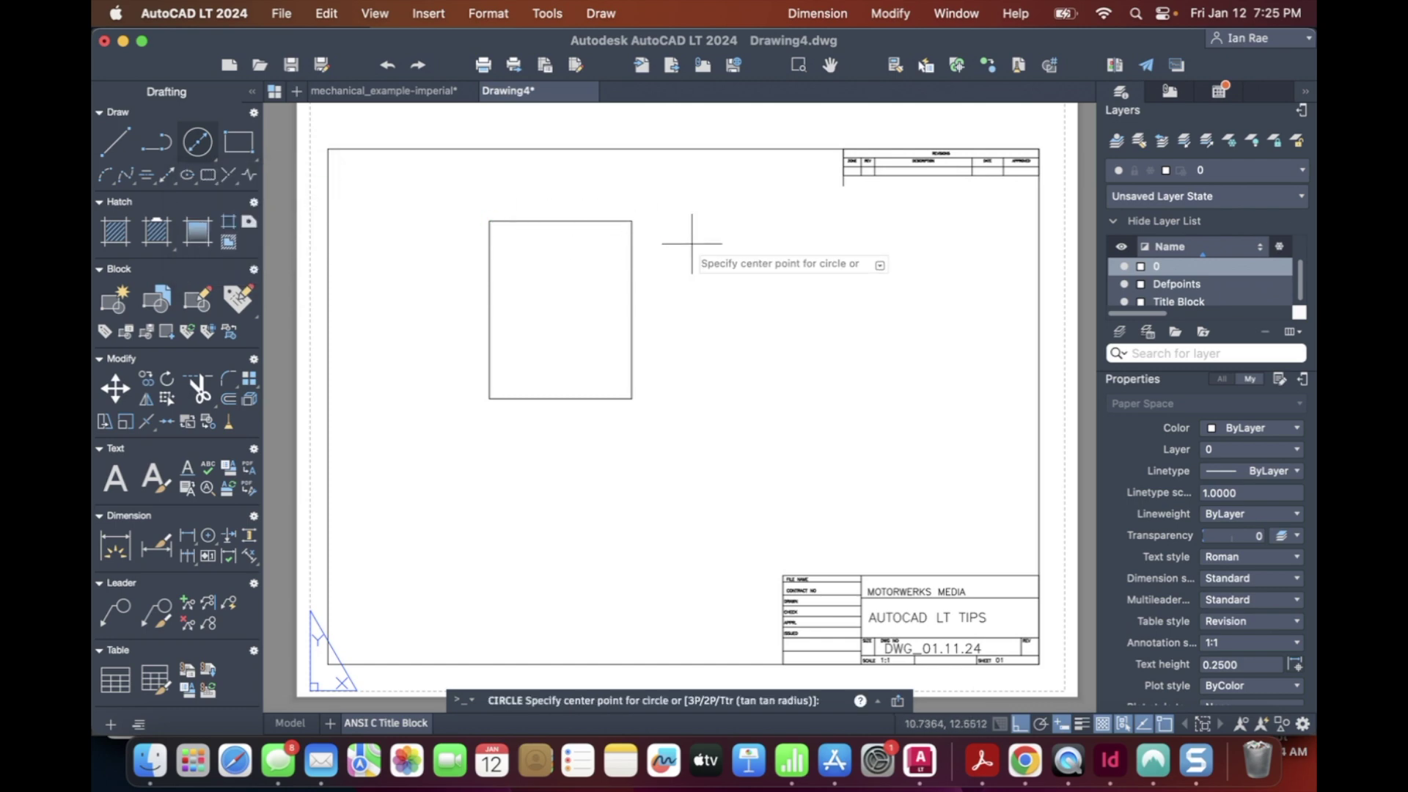
left_click(631, 309)
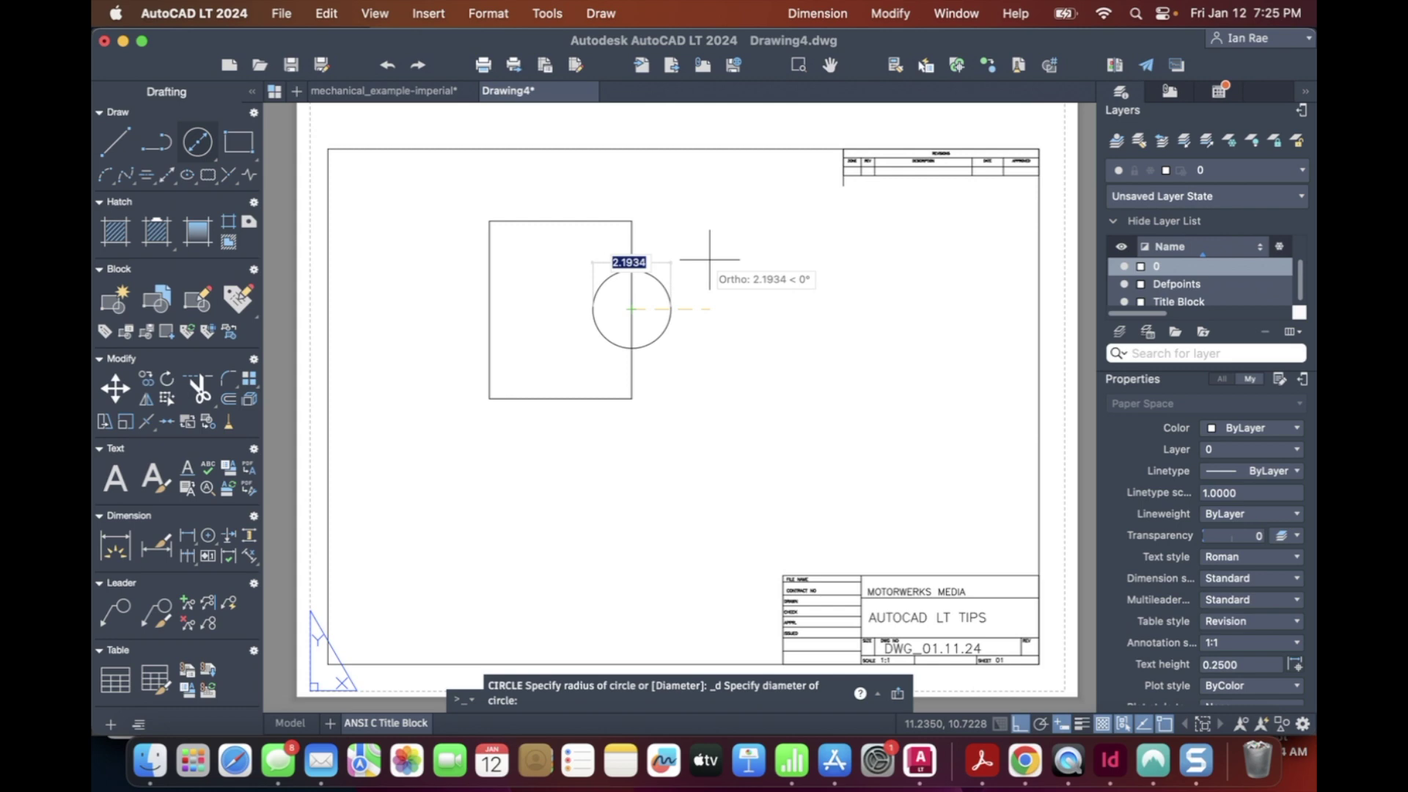
type("5")
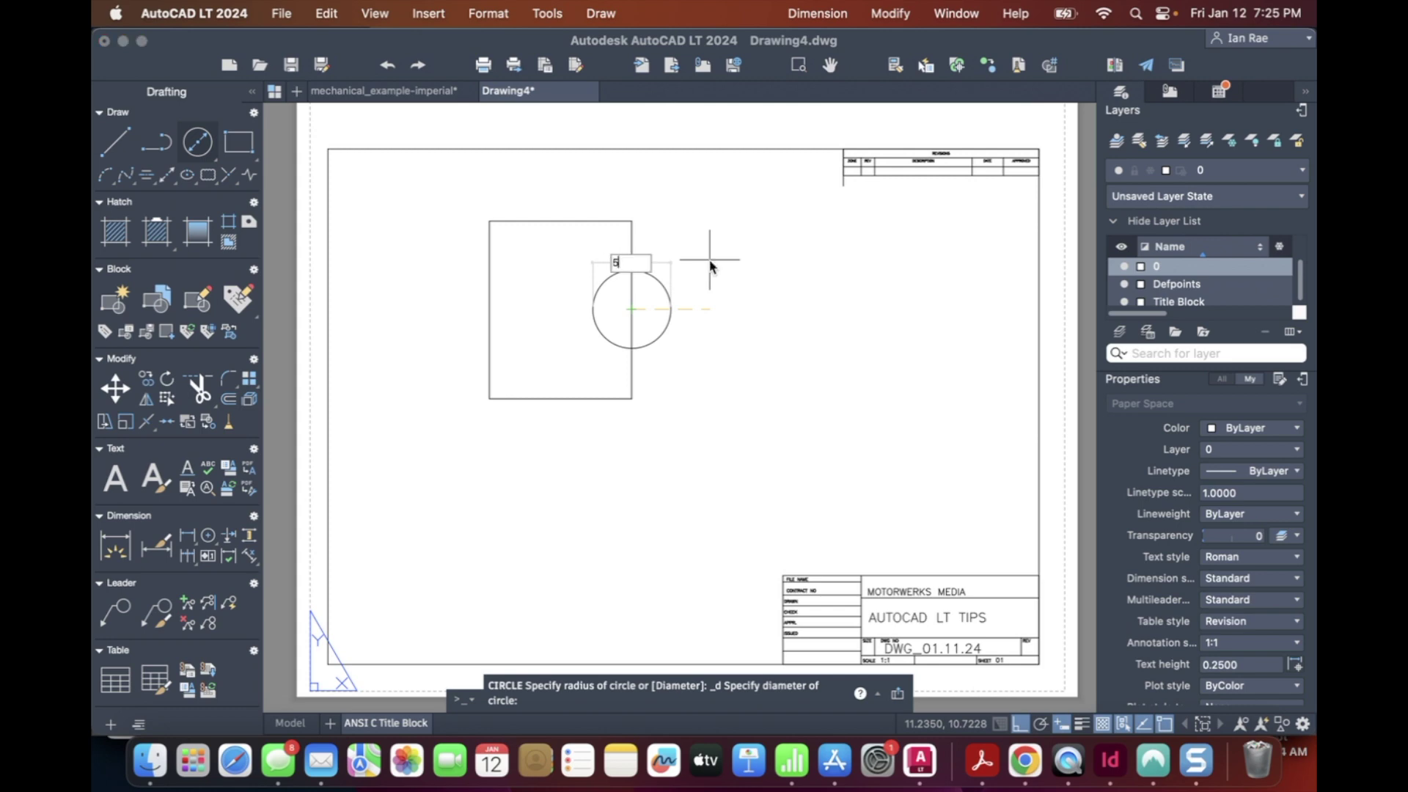
key("Return")
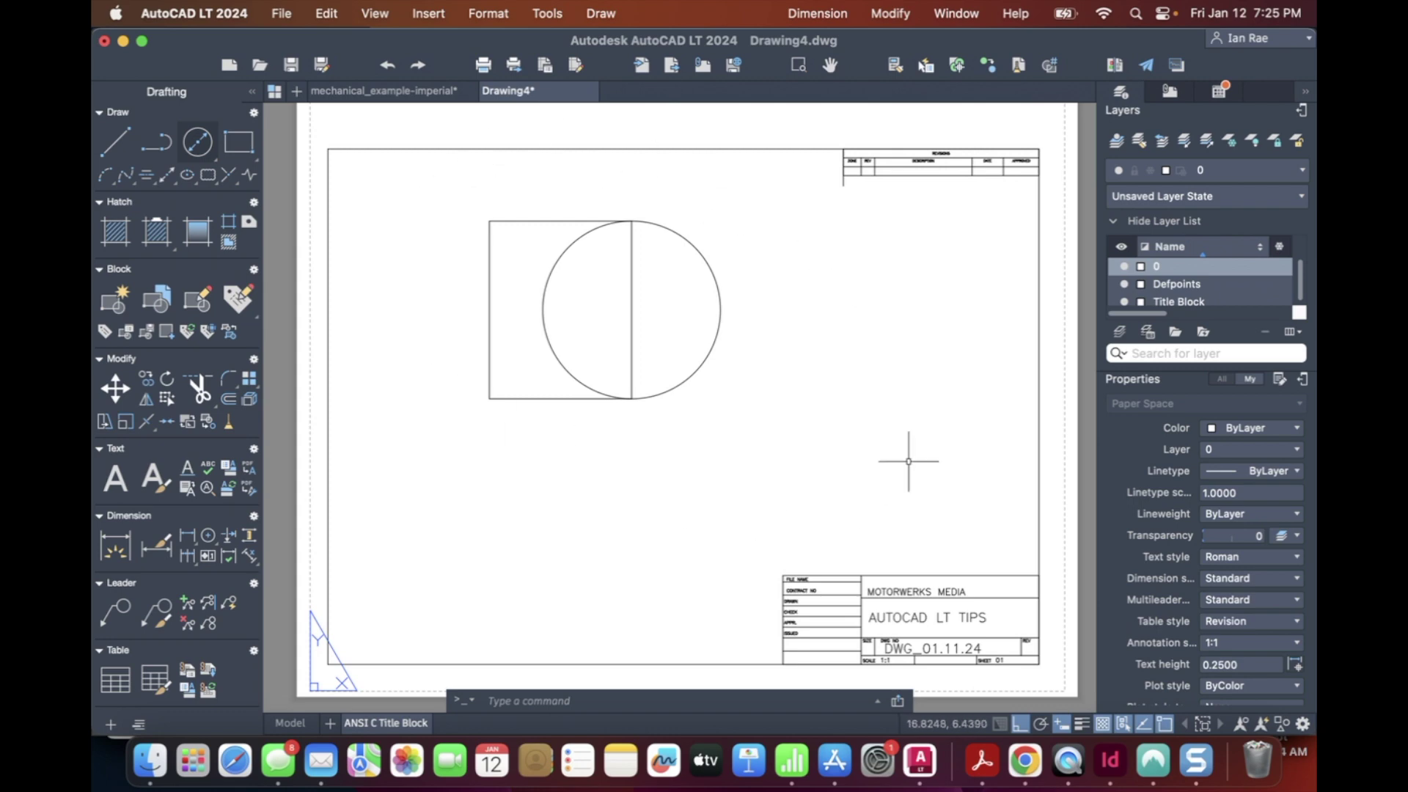
Step: Select the rectangle's lines and the circle together with a window, and clear the selection
left_click(450, 202)
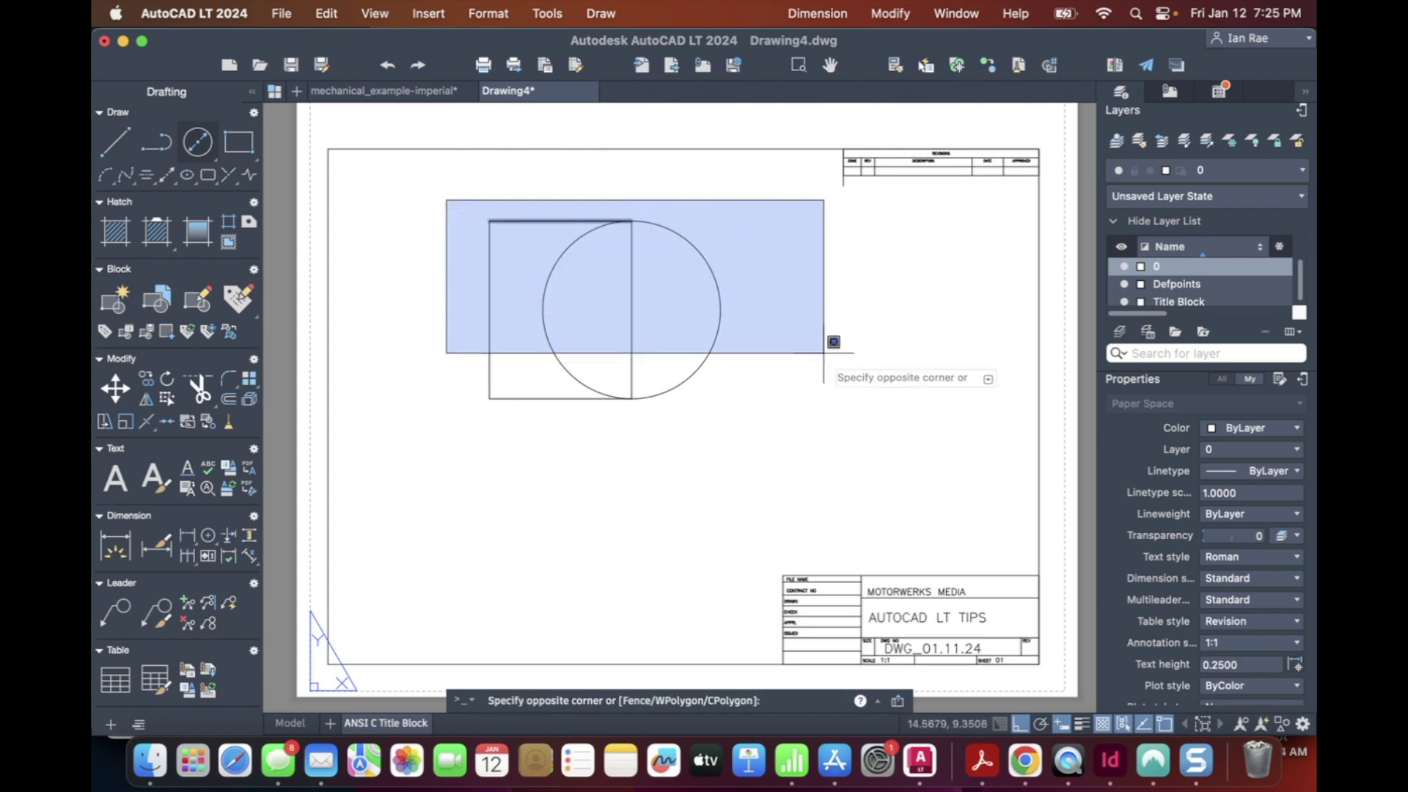
left_click(844, 487)
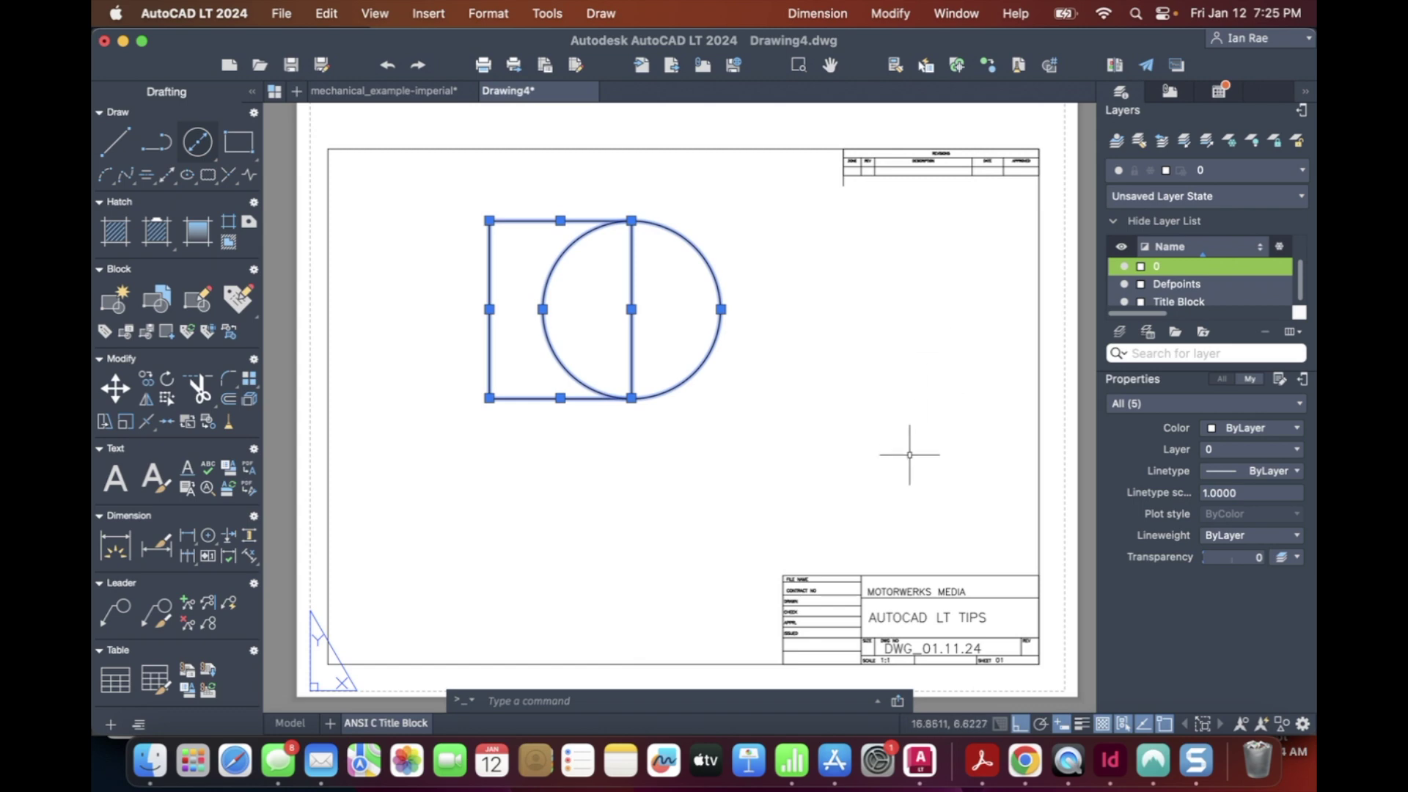
key("Escape")
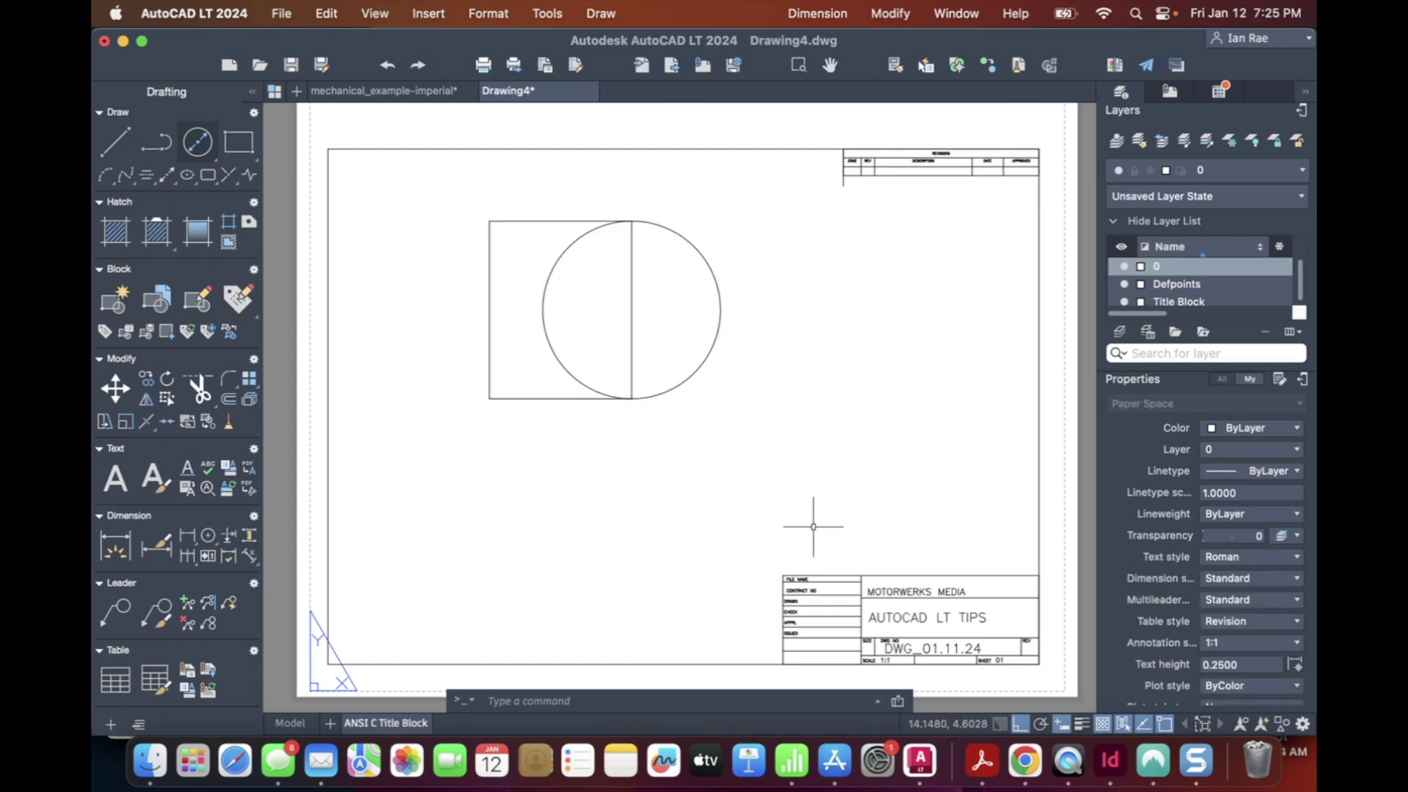
Step: Delete the vertical line through the circle and trim away the circle's left half
left_click(630, 302)
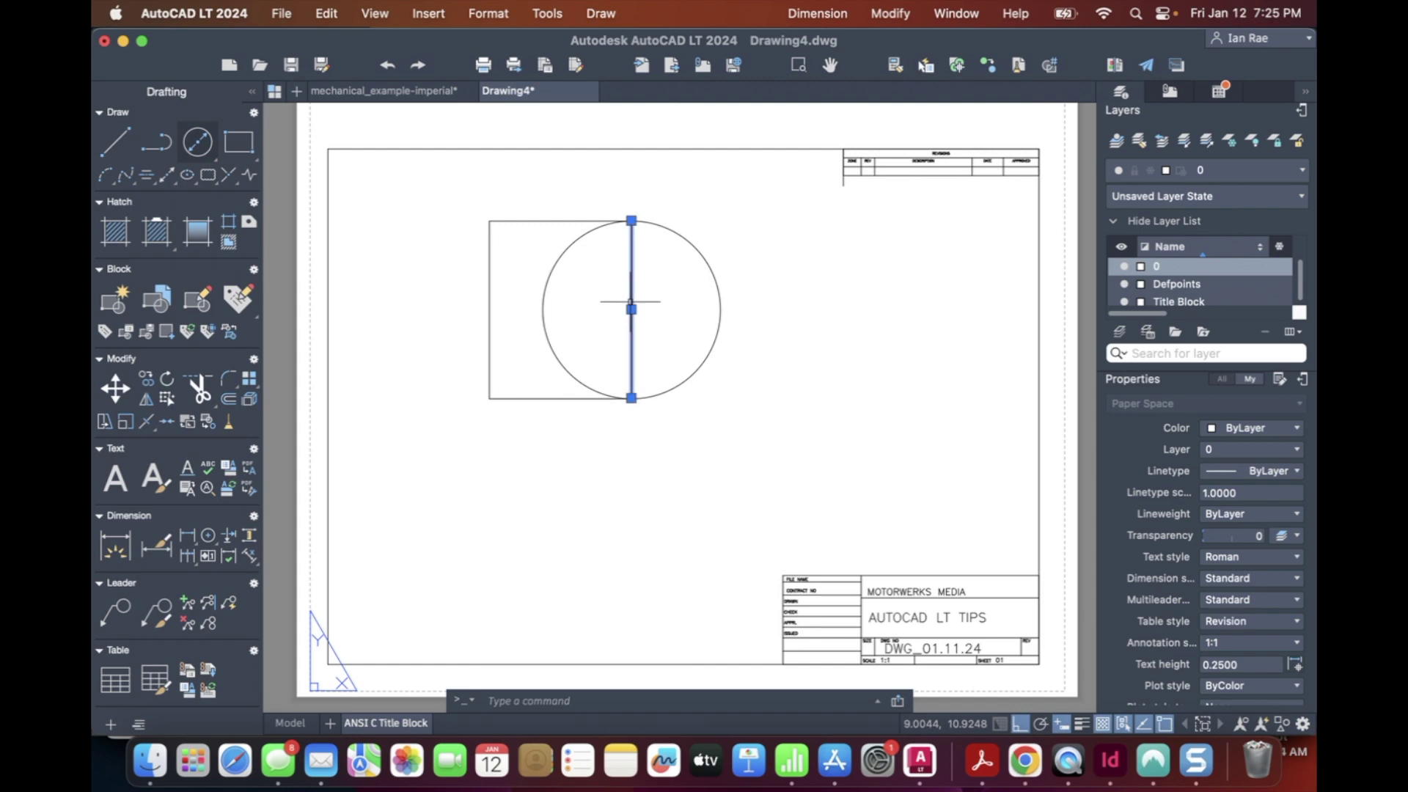
key("Delete")
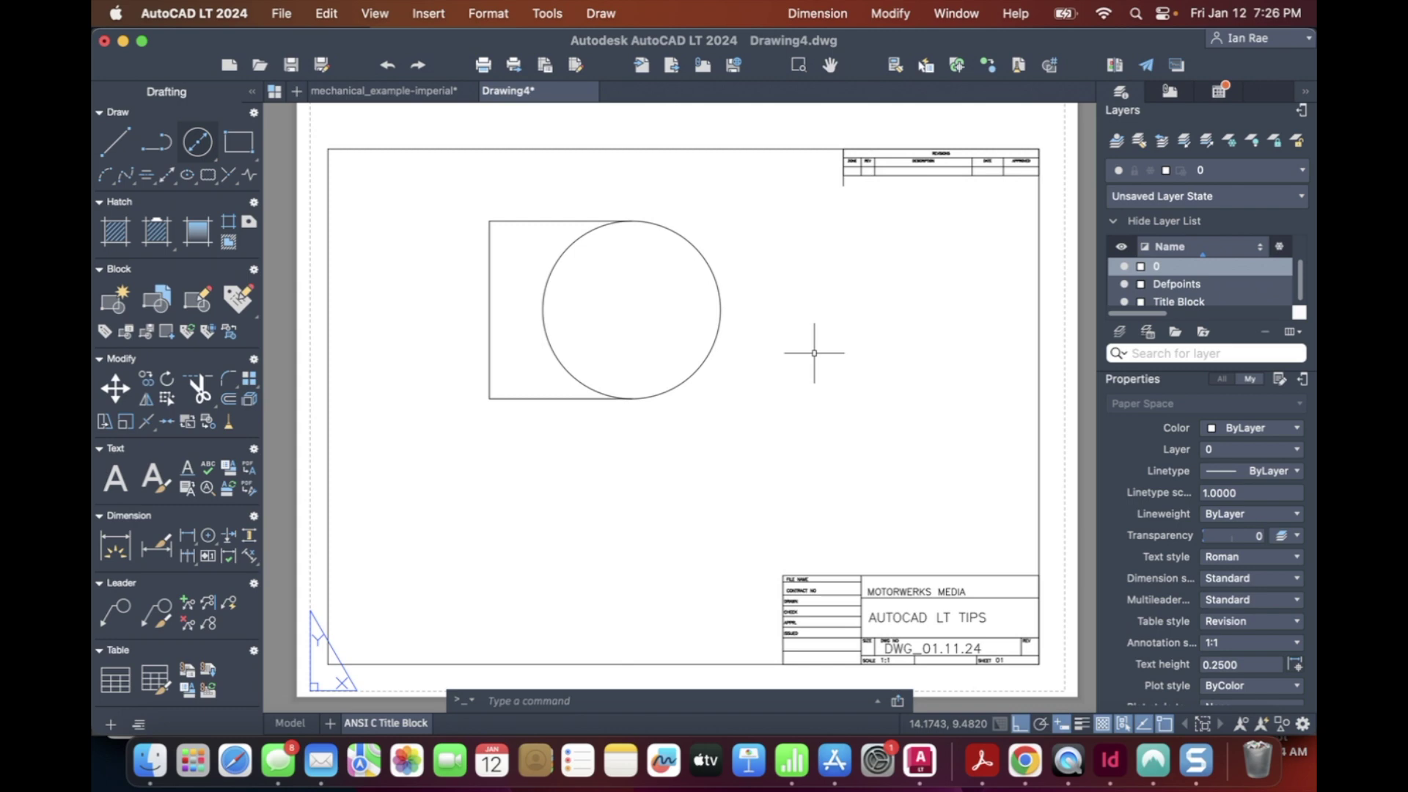
type("tr")
key("Return")
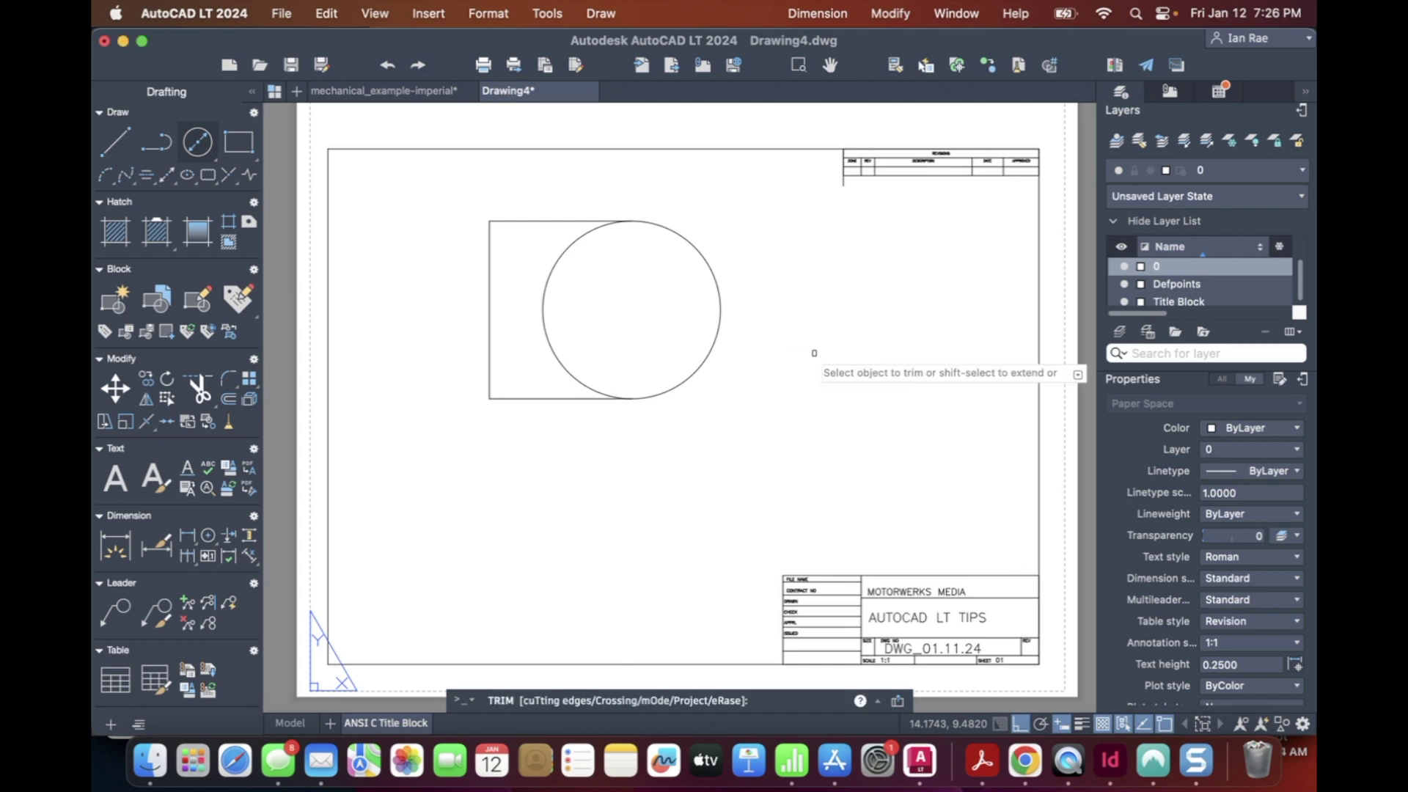
left_click(566, 252)
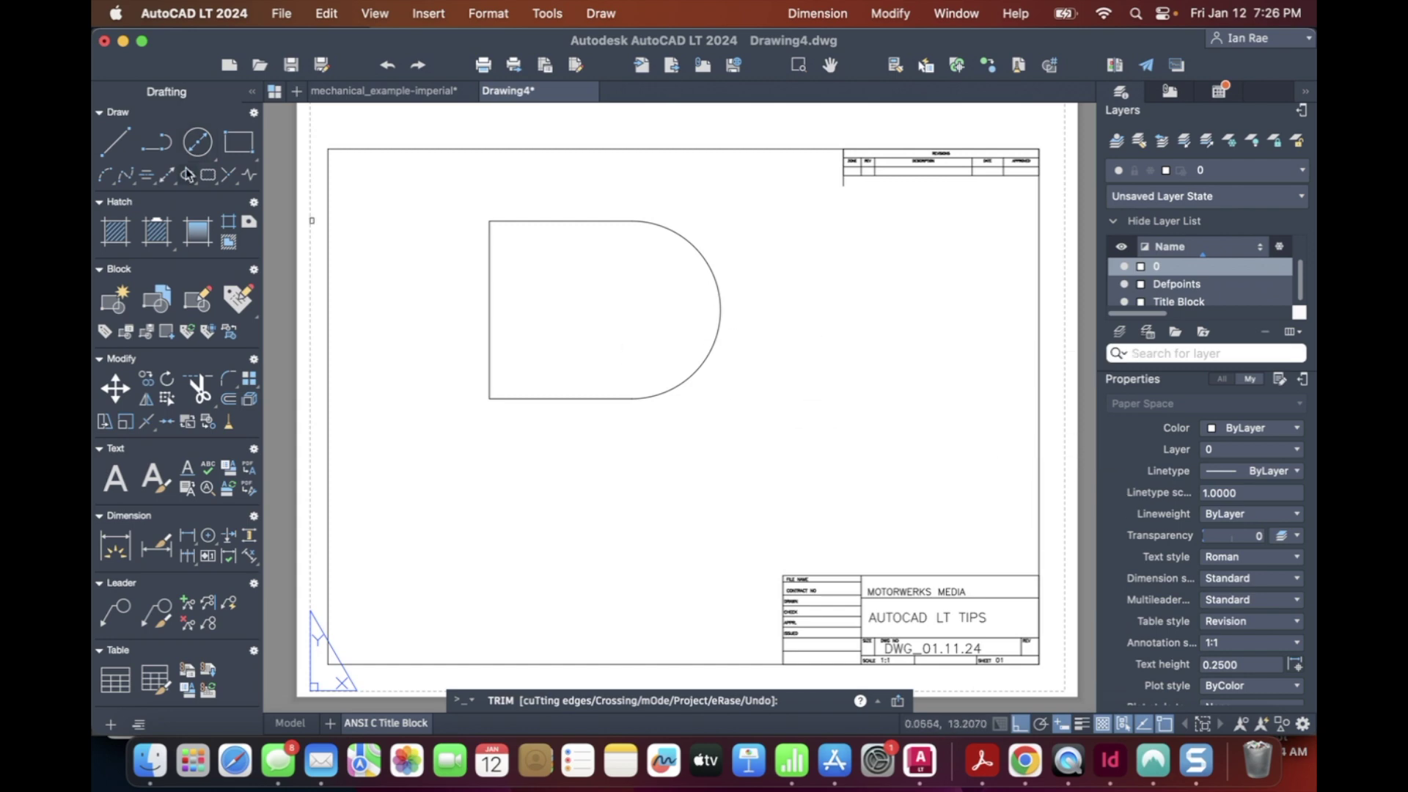
Step: Draw a circle with a radius of 2 by center and radius, concentric with the rounded end's arc
left_click(206, 148)
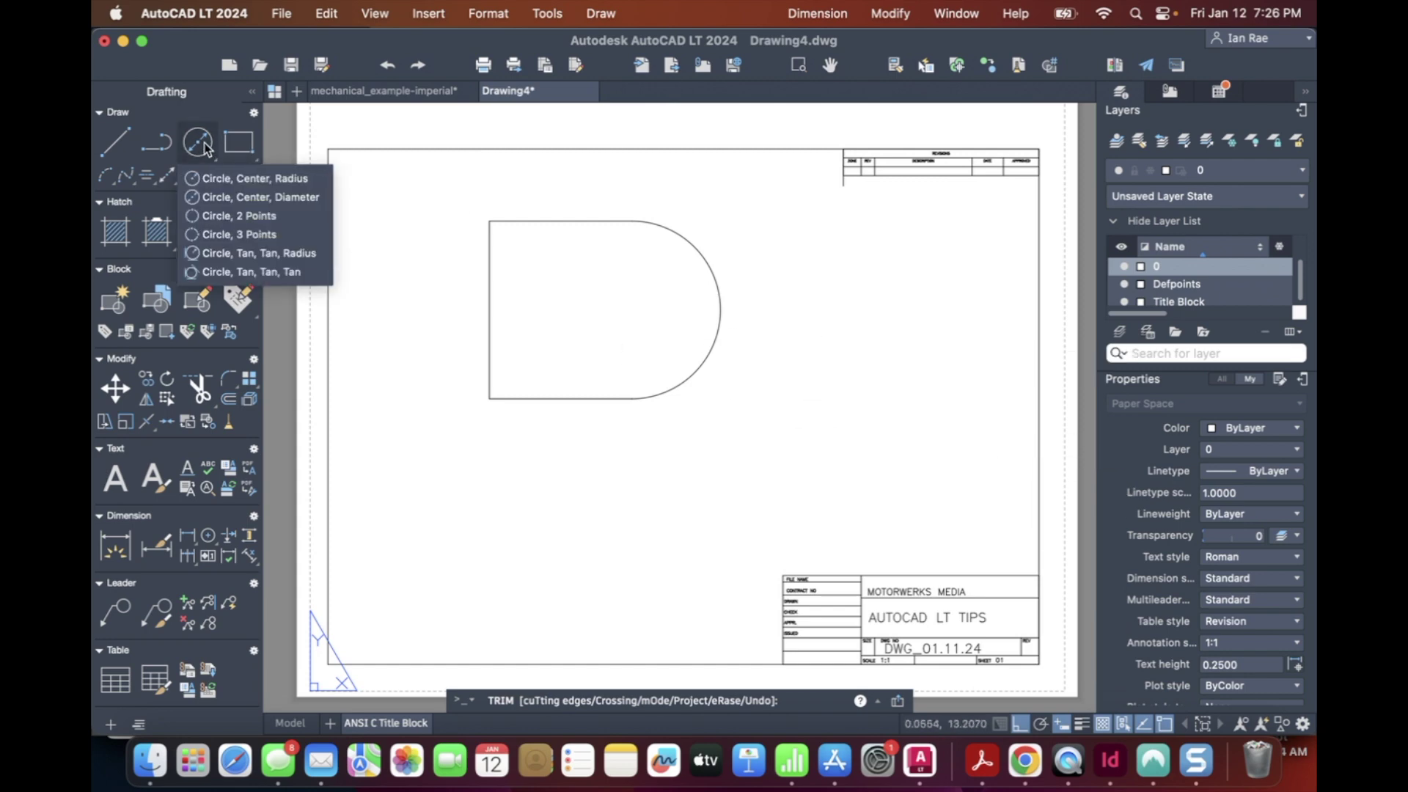
left_click(291, 180)
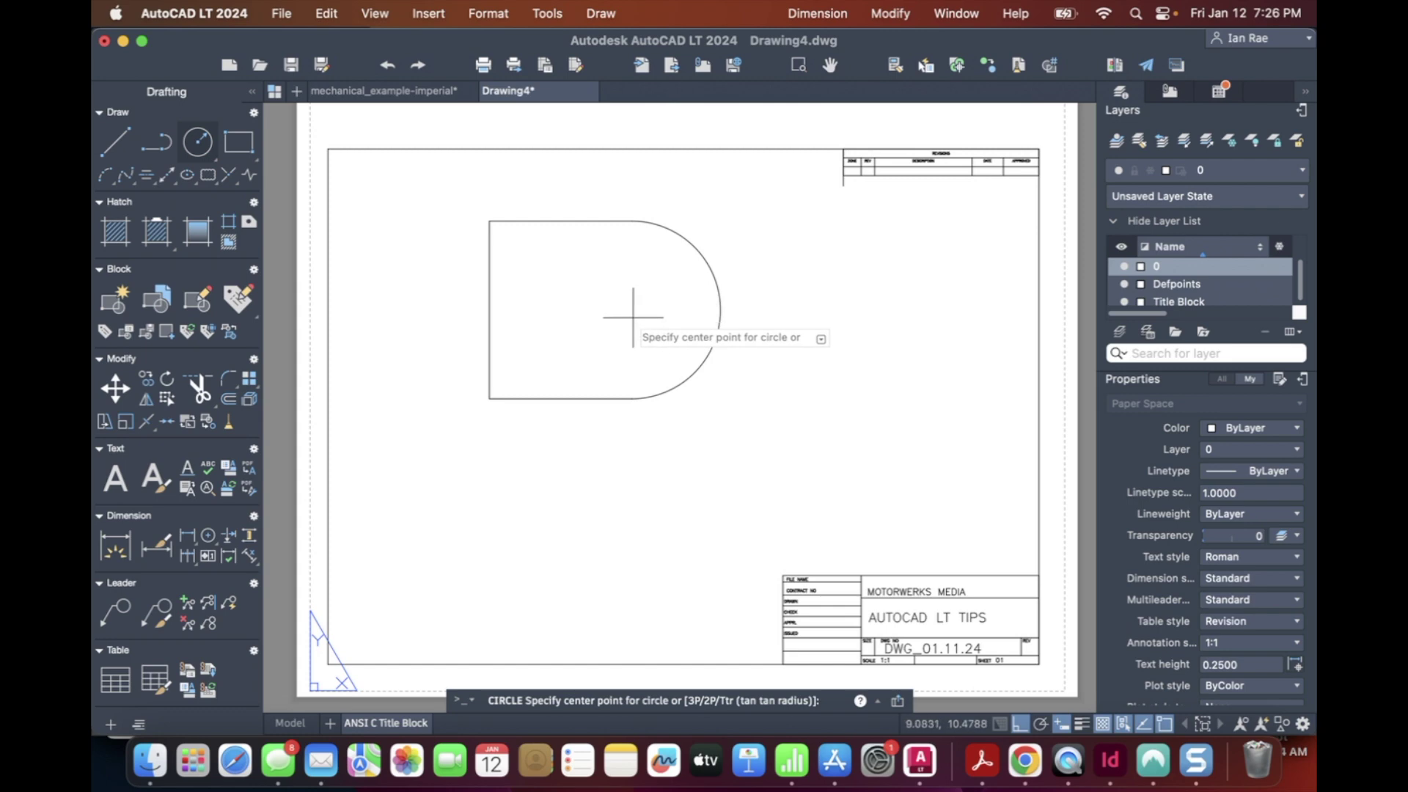
mouse_move(716, 291)
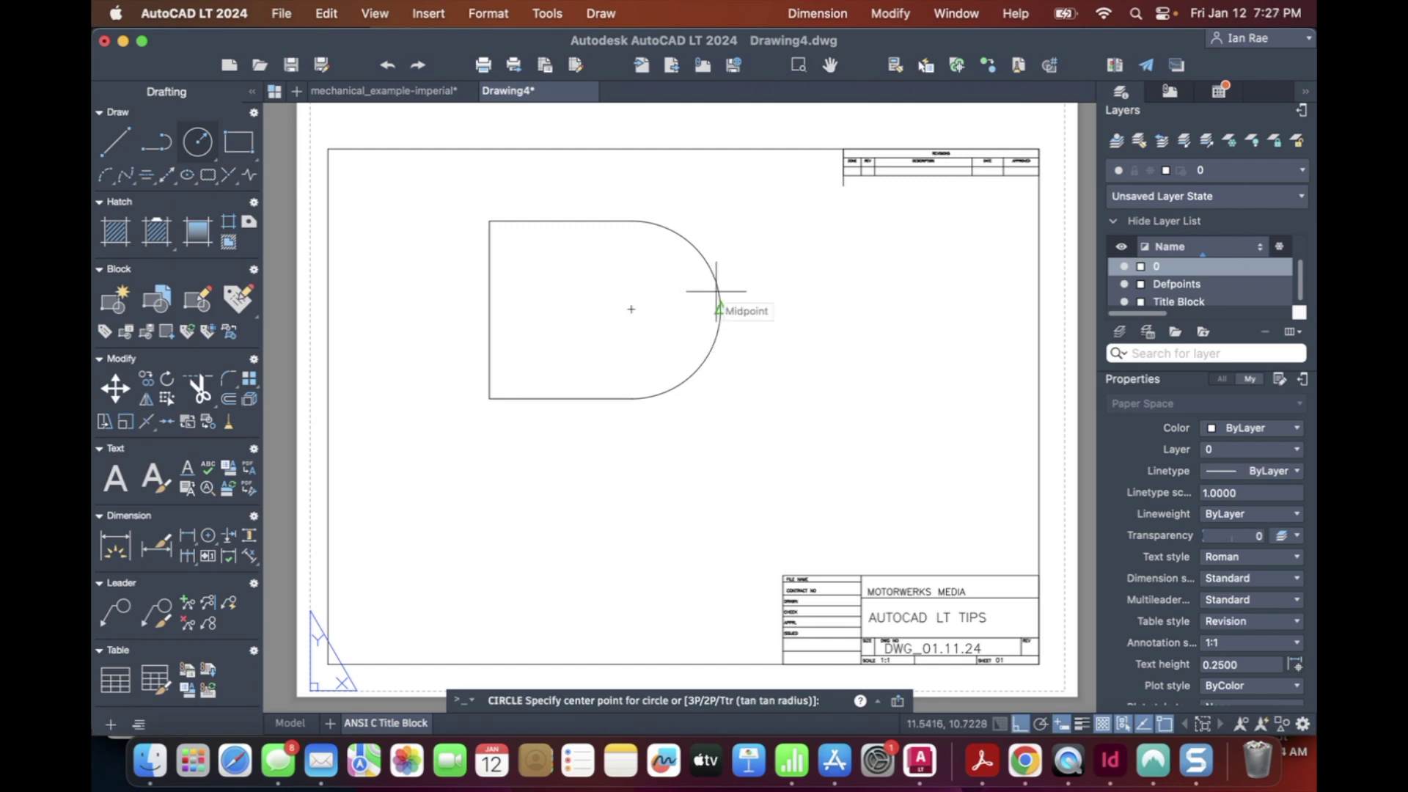
left_click(631, 308)
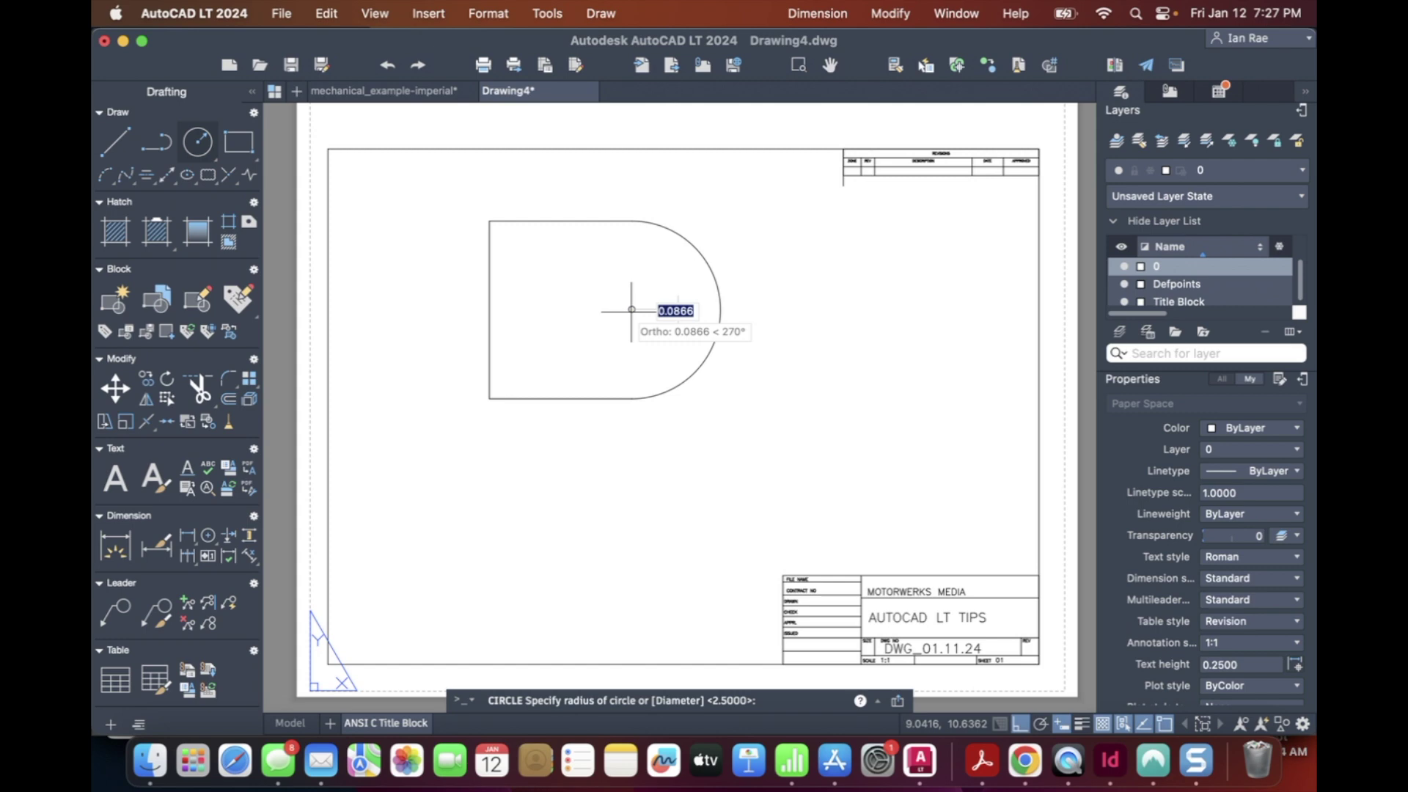
type("2")
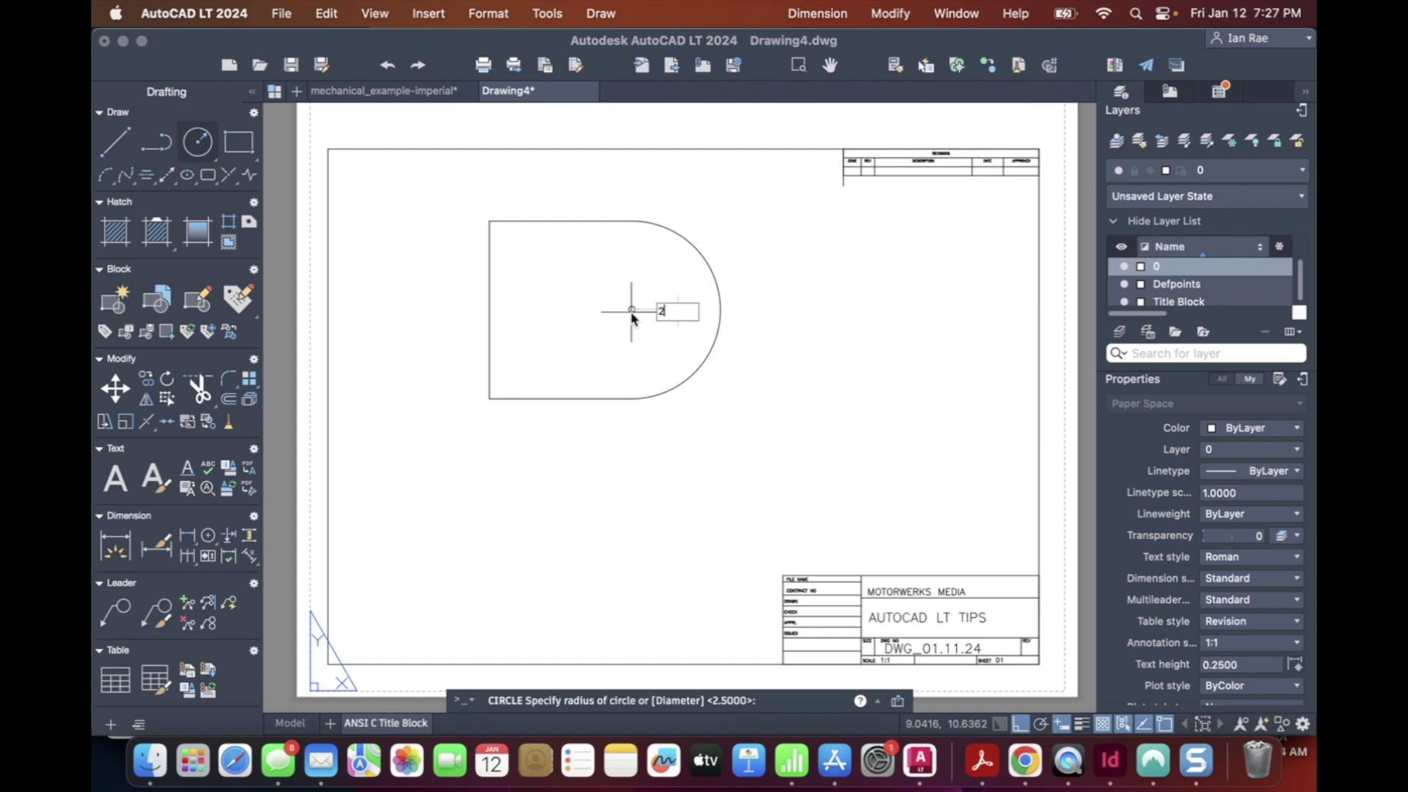
key("Return")
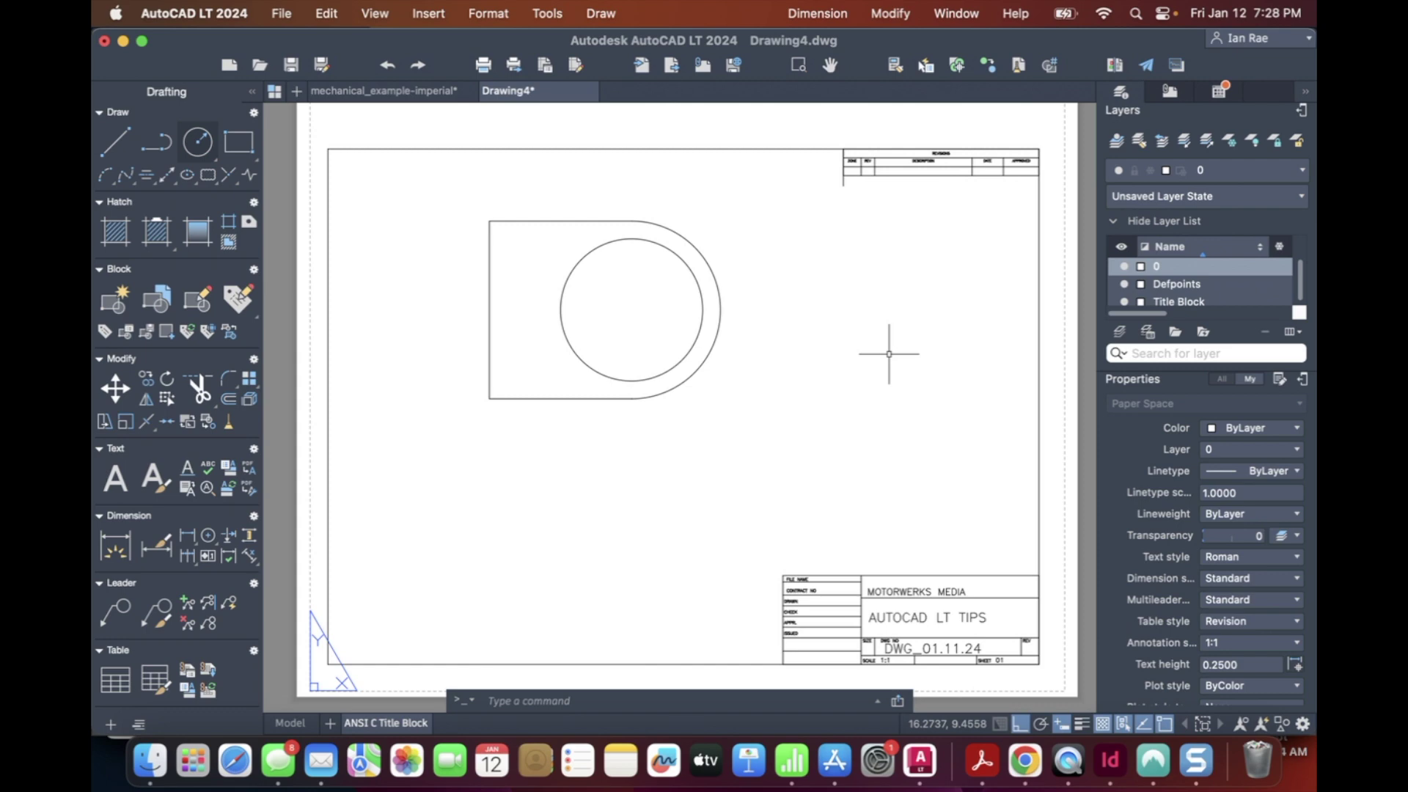
Step: Zoom with a window around the rounded shape and its inner circle, and return to the previous view
type("z")
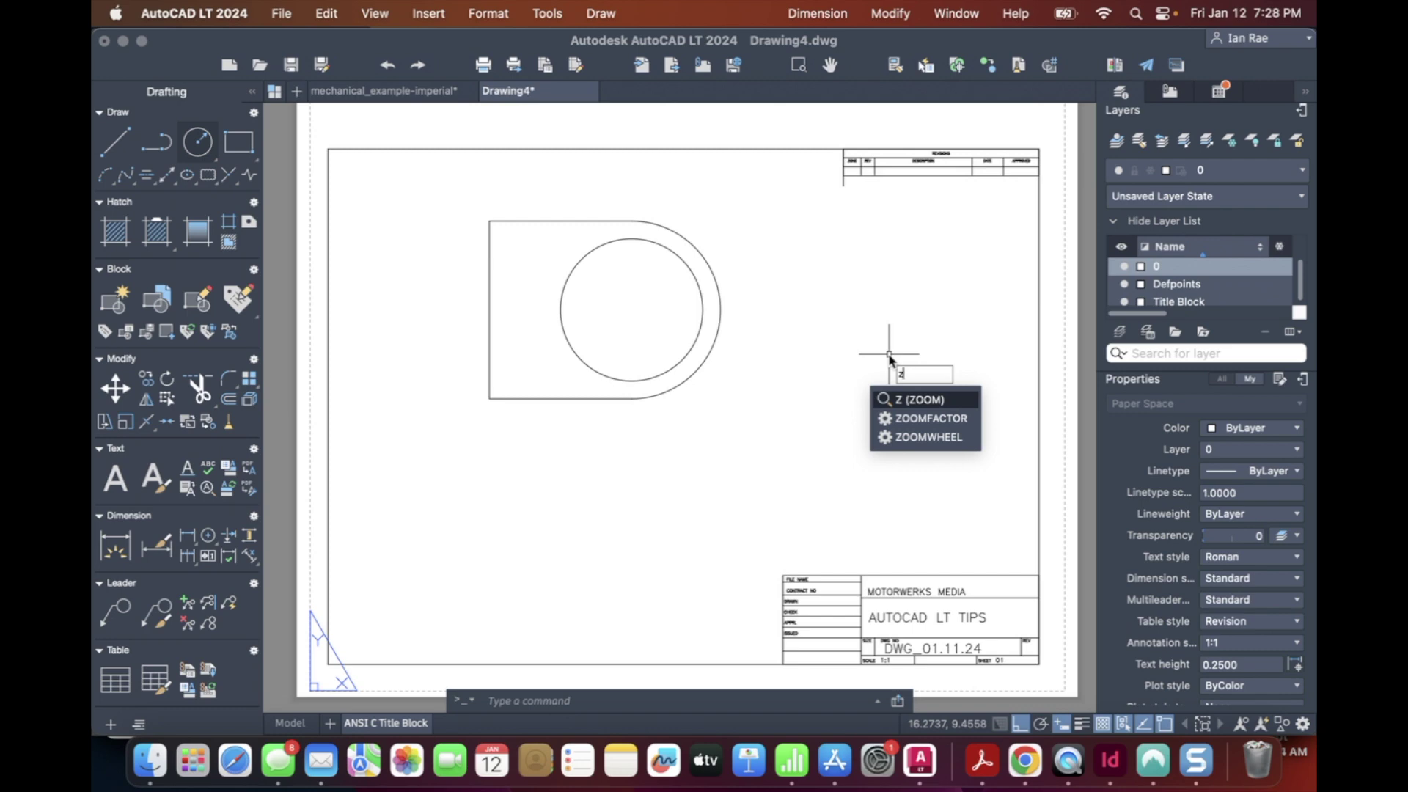
key("Return")
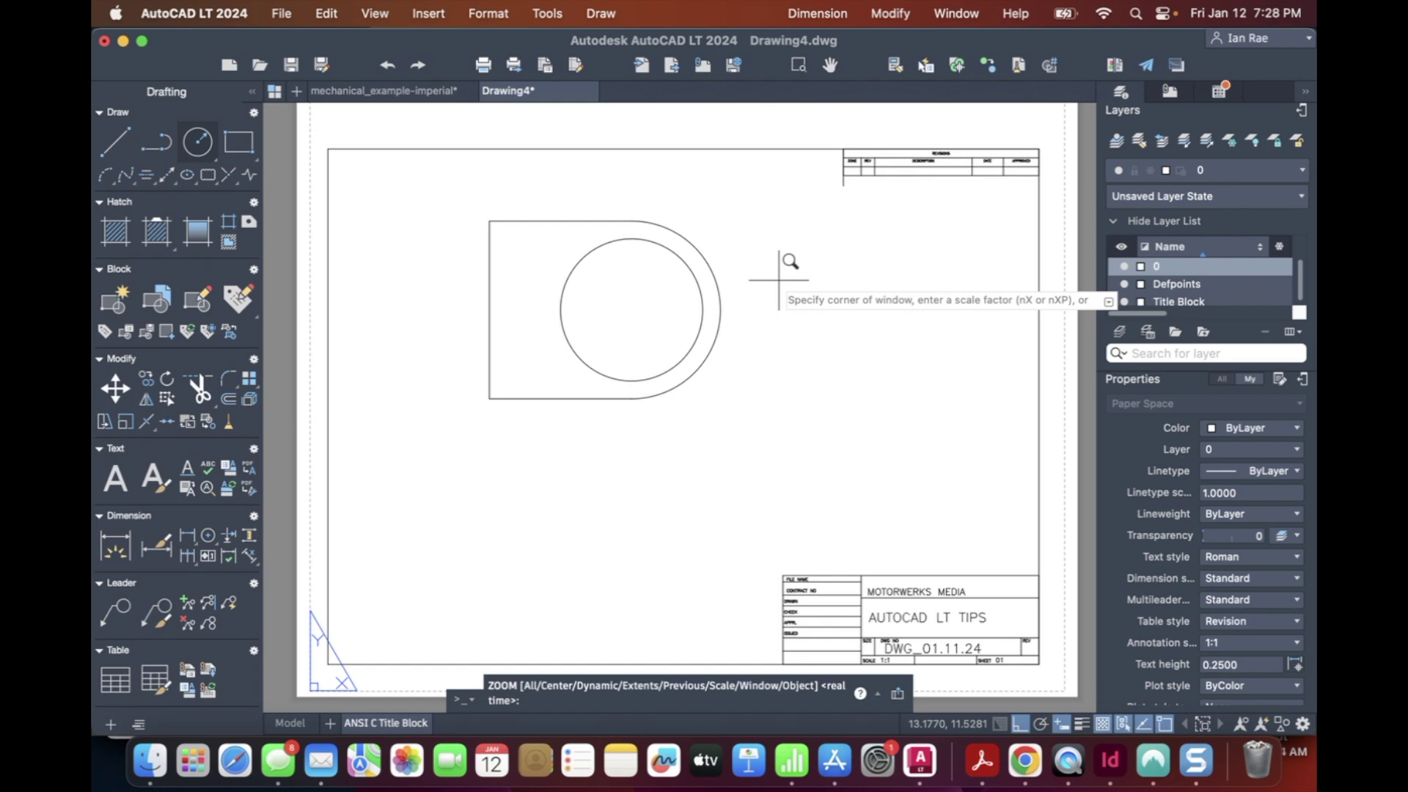
left_click(482, 212)
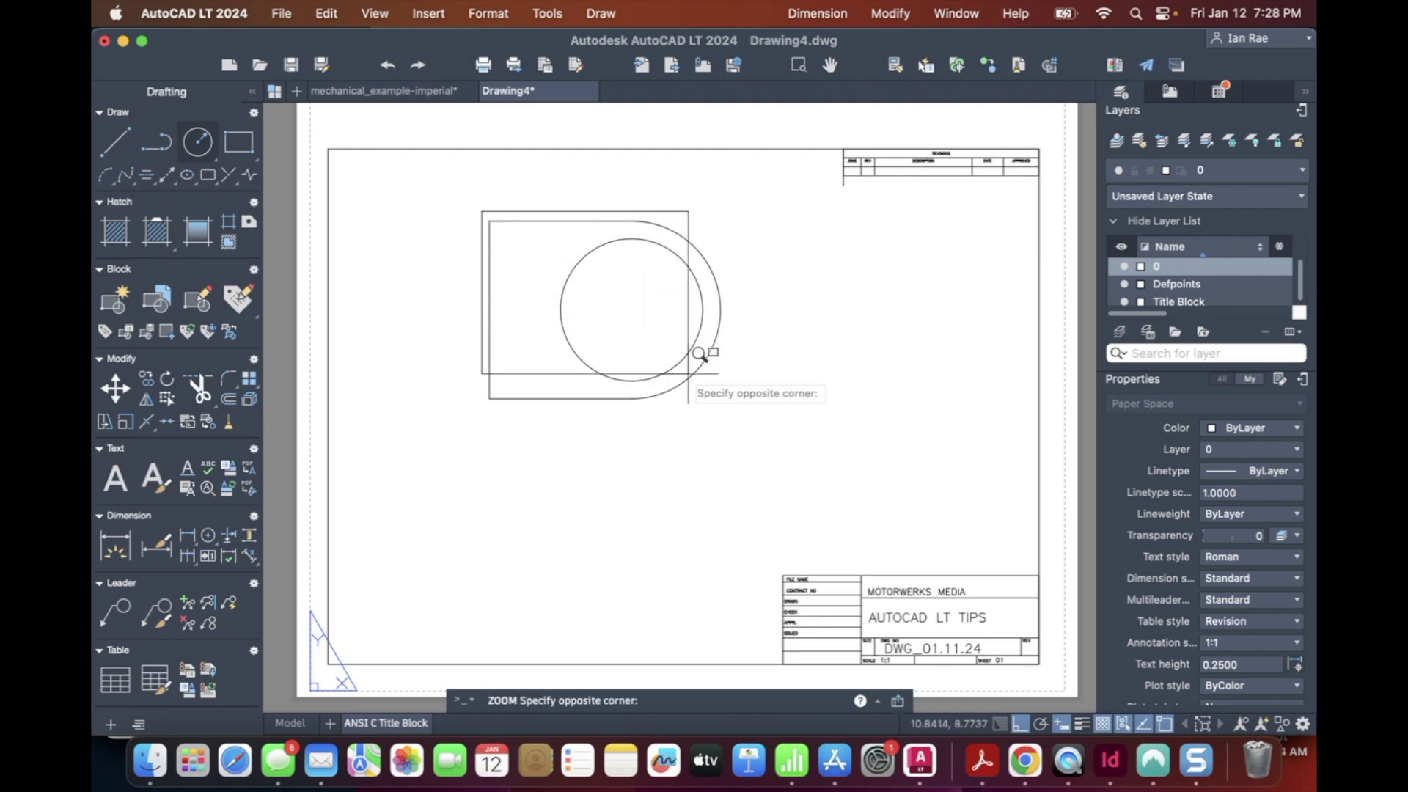
left_click(742, 410)
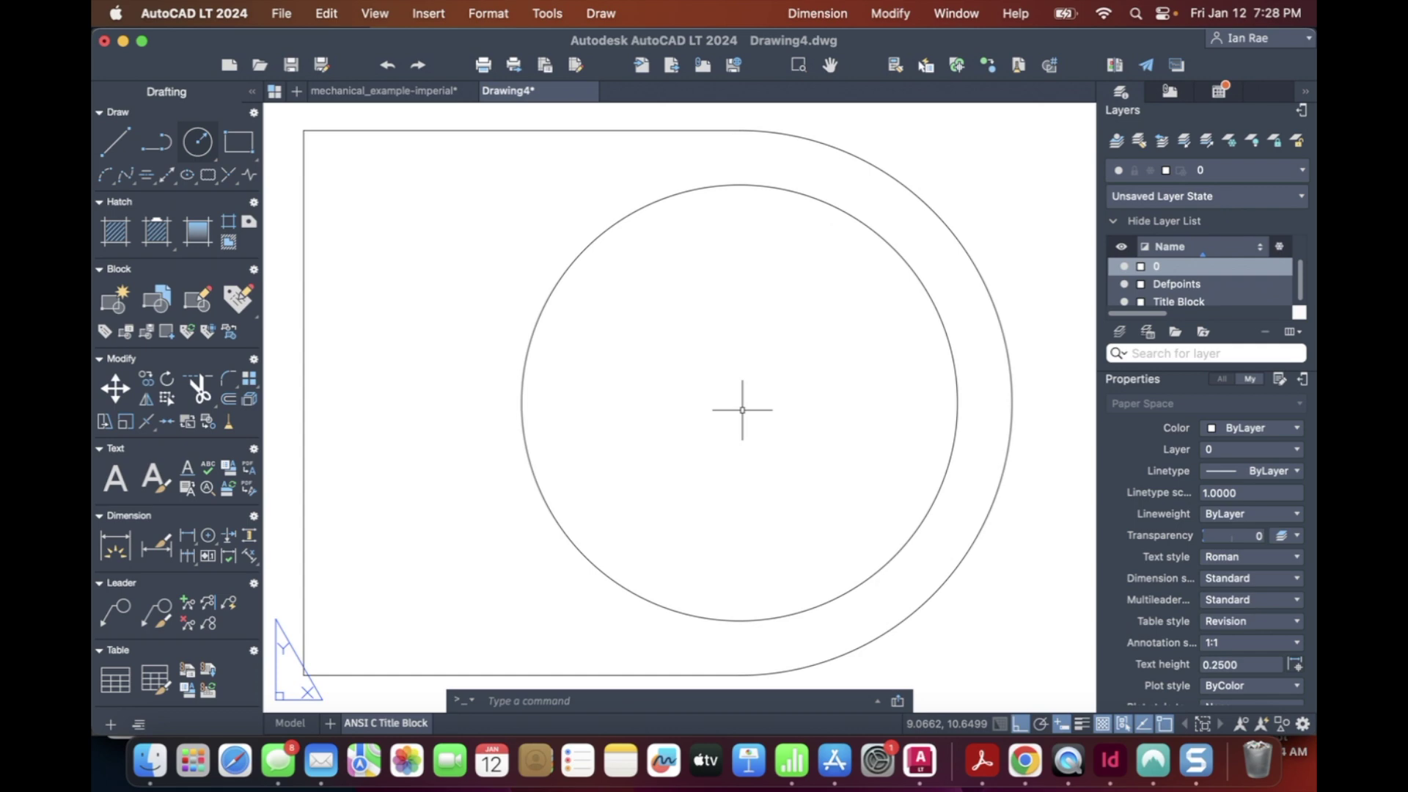
type("z")
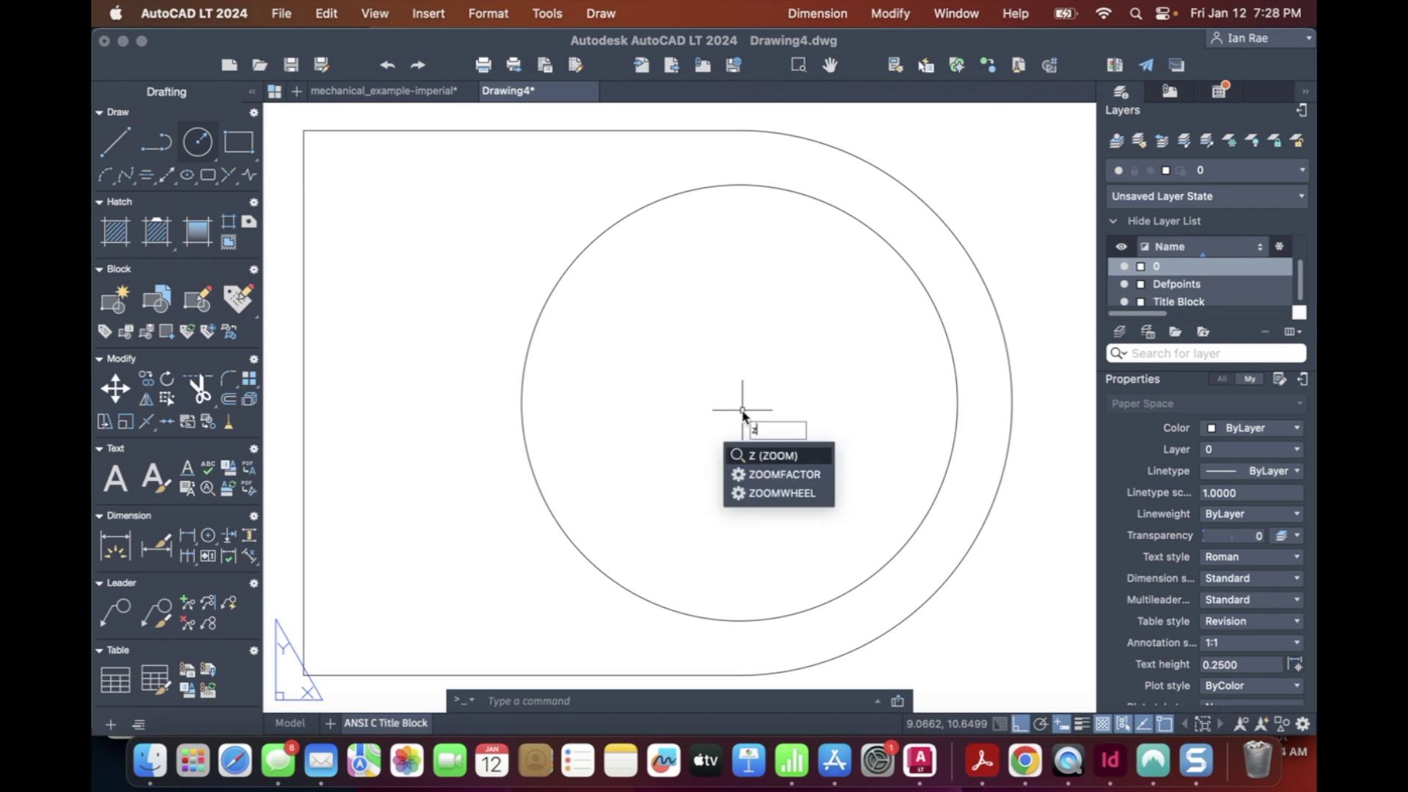
key("Return")
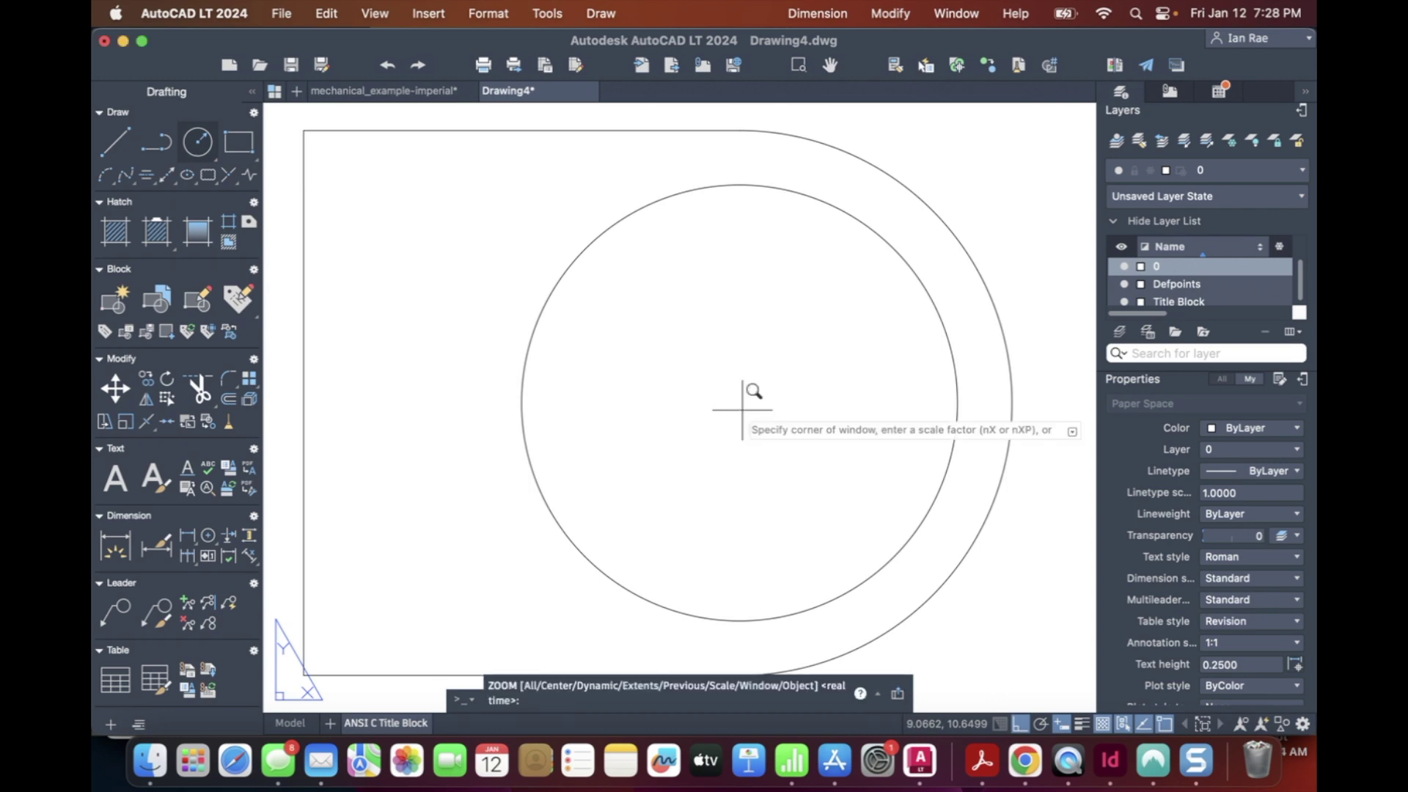
type("p")
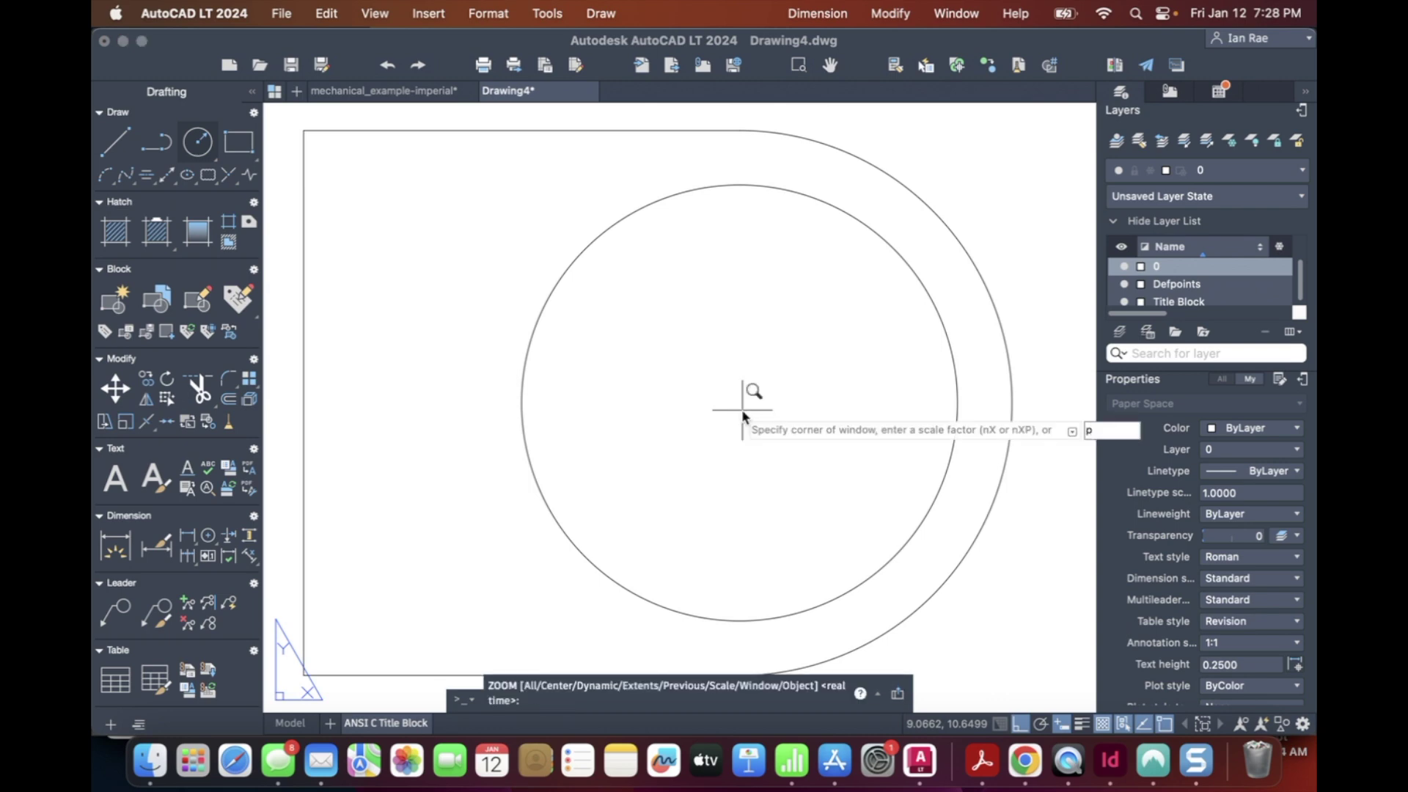
key("Return")
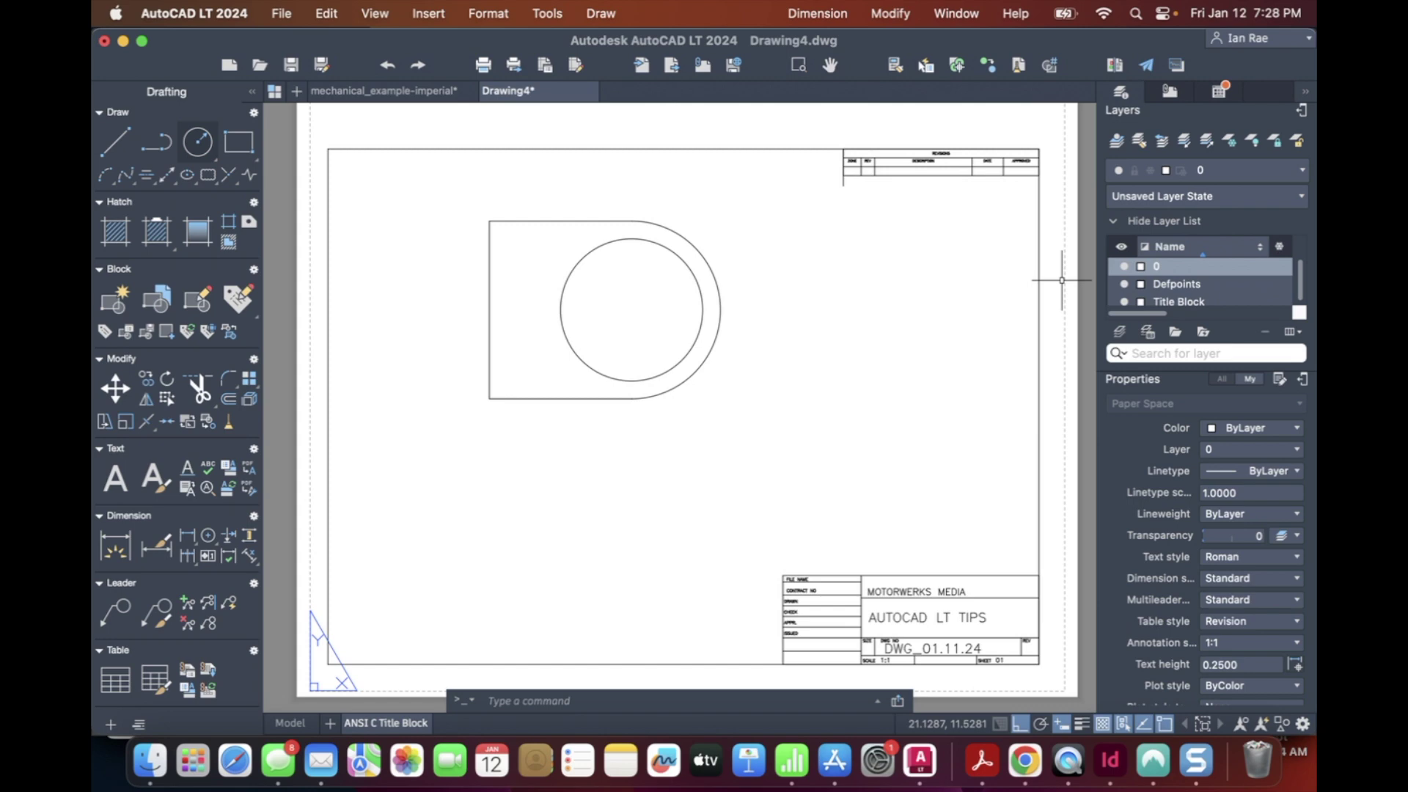
Step: Zoom the layout with the All option to display the whole sheet
type("z")
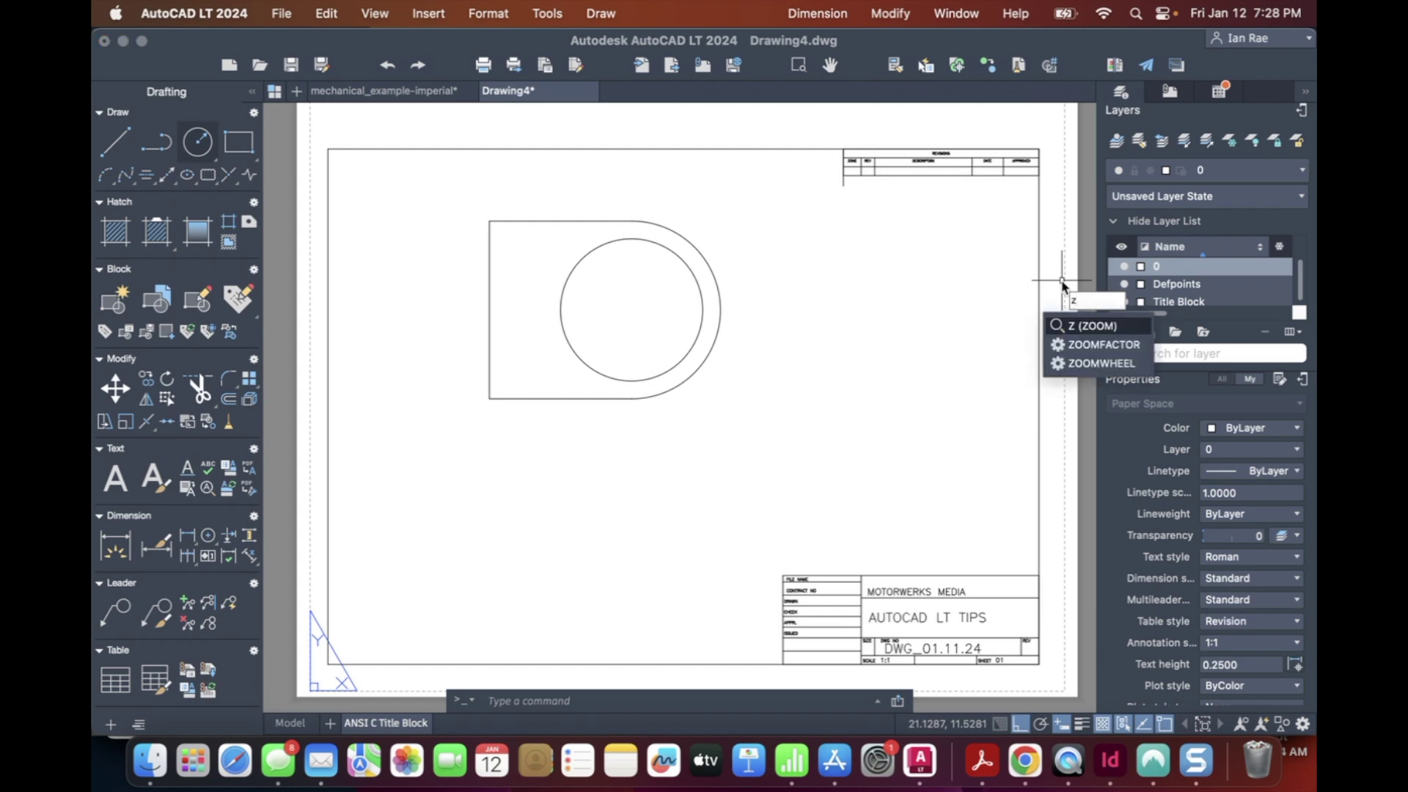
key("Return")
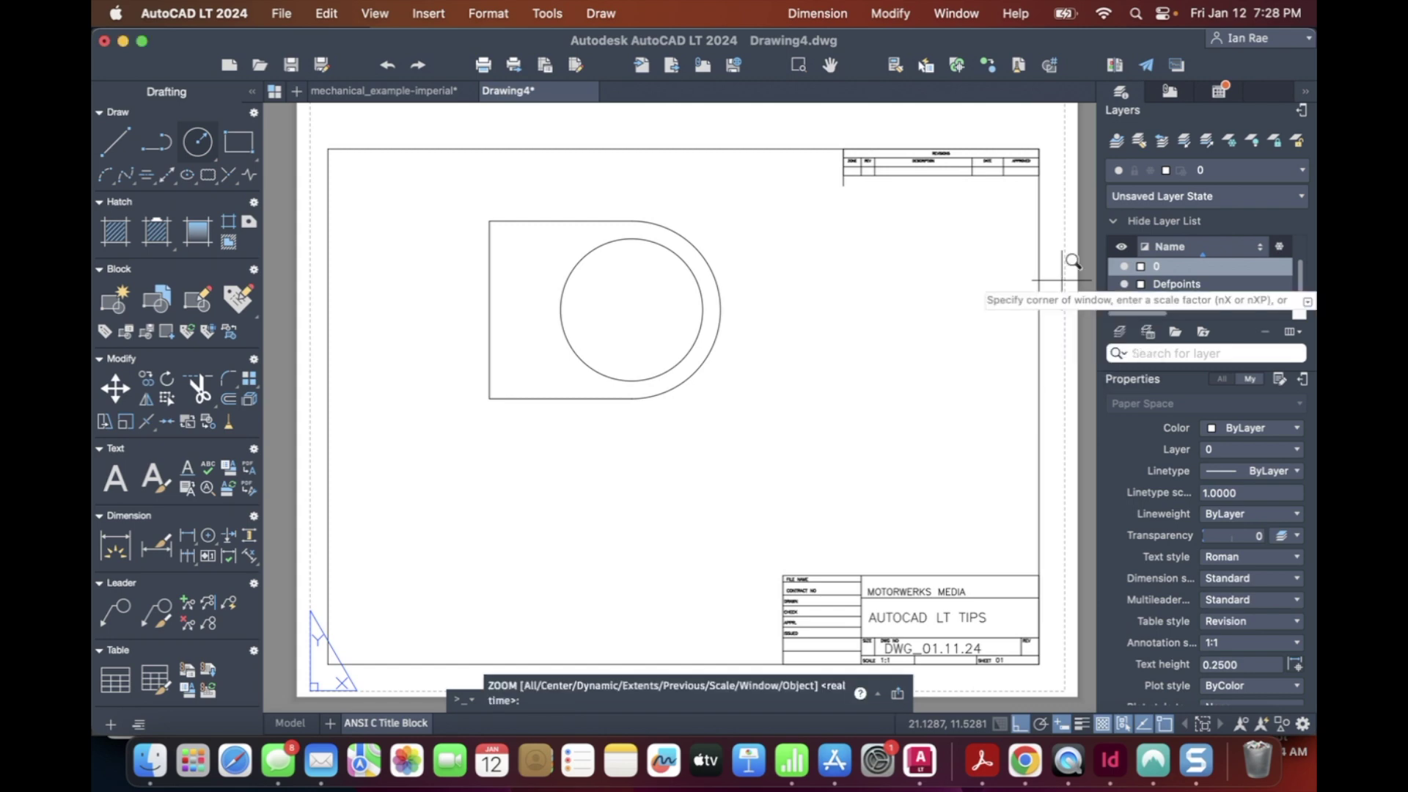
type("a")
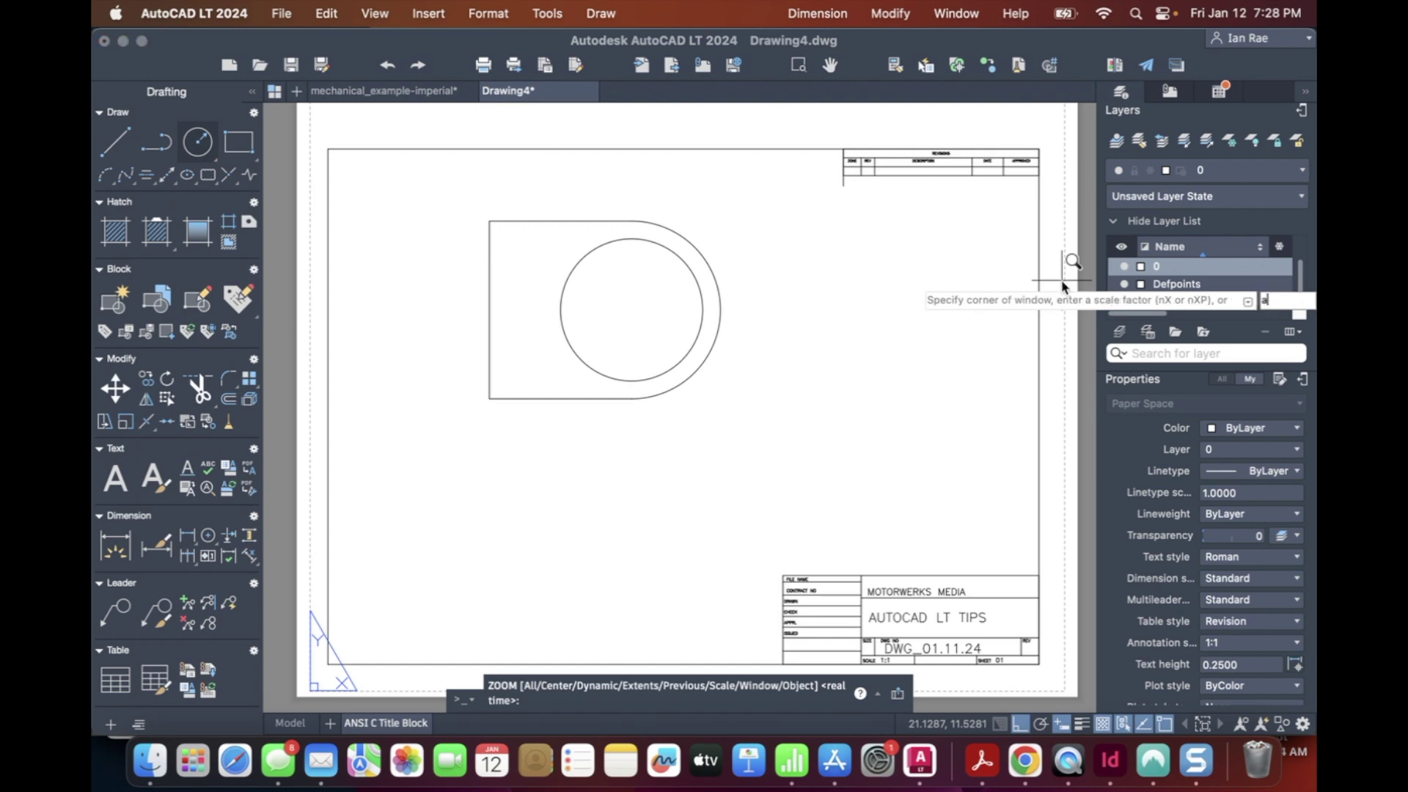
key("Return")
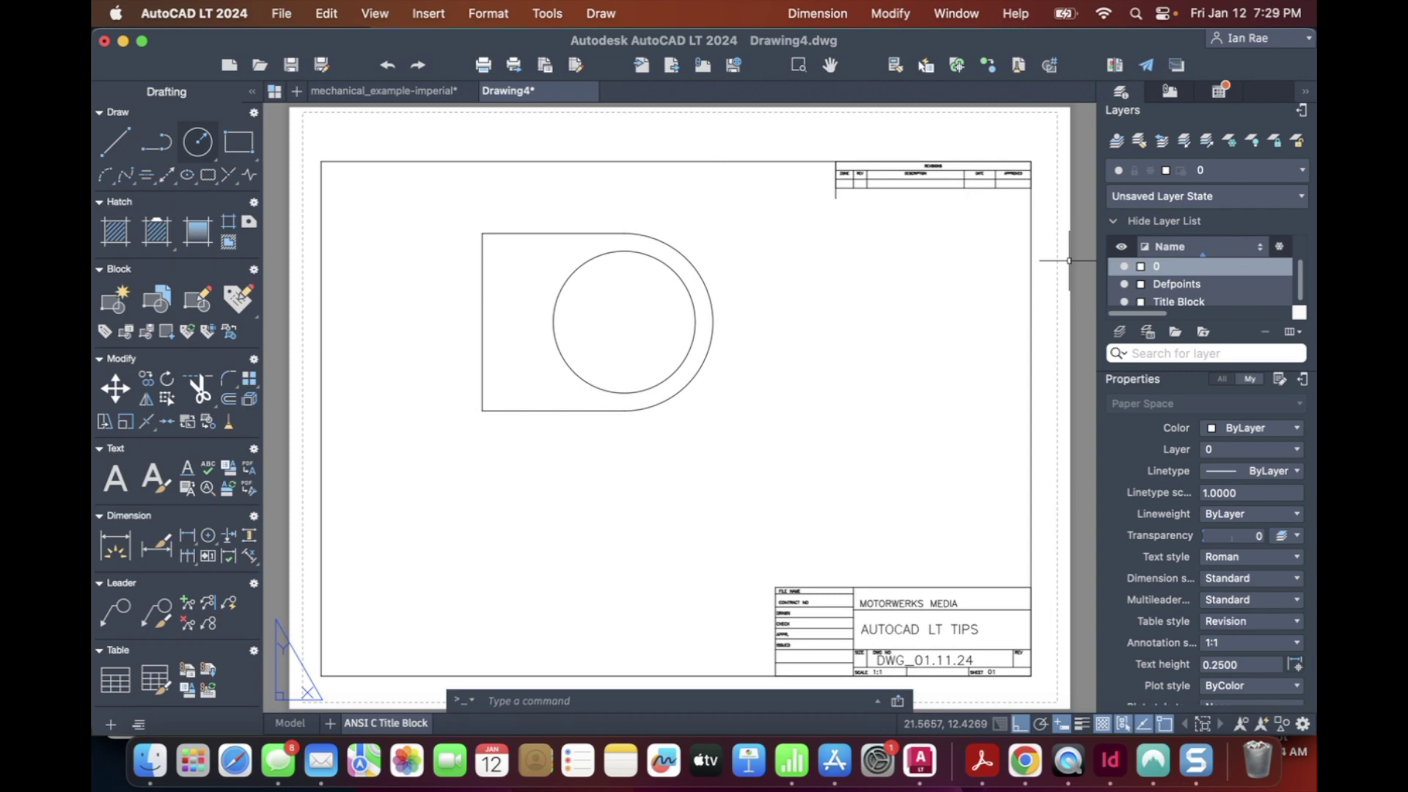
Step: Zoom to the drawing's extents so the title block border fills the view
type("z")
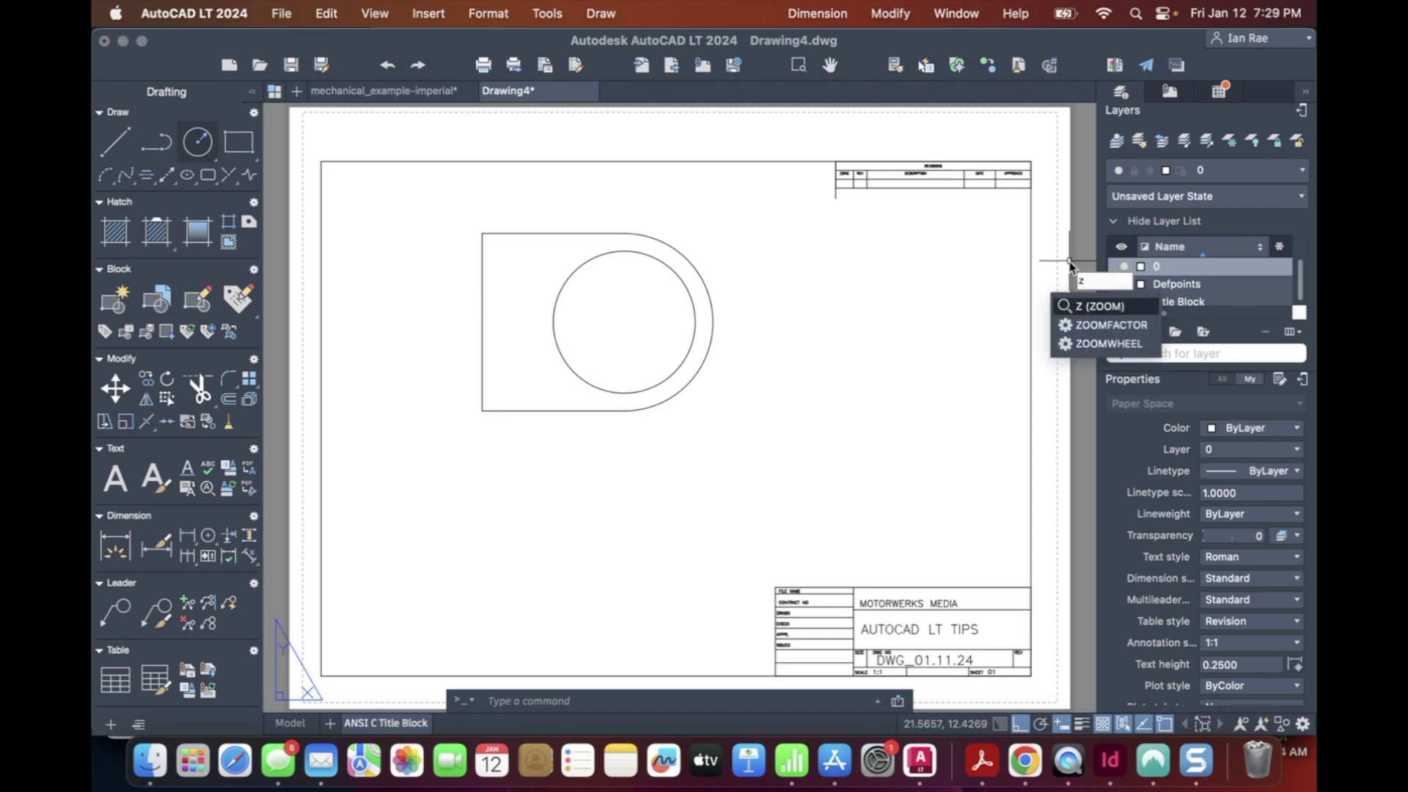
key("Return")
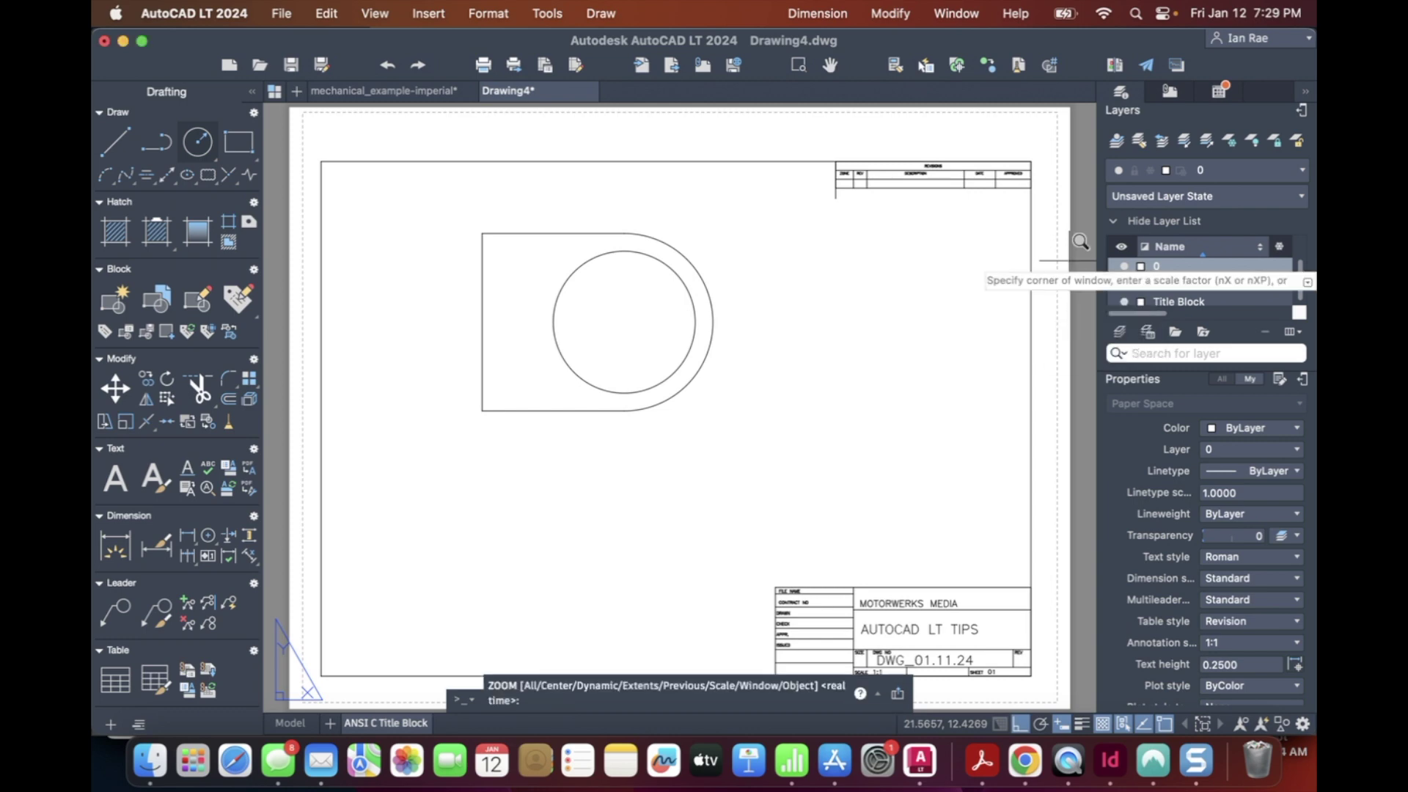
type("e")
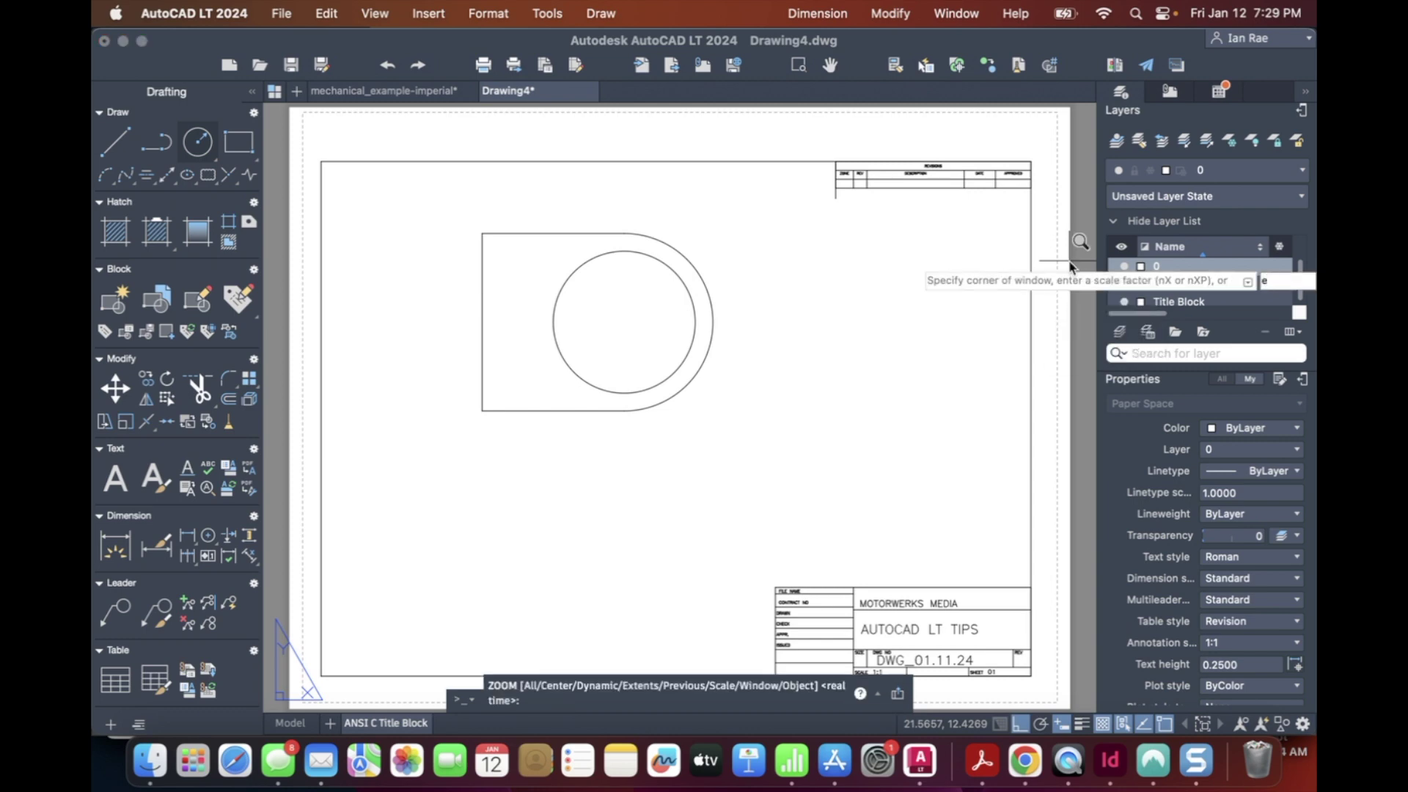
key("Return")
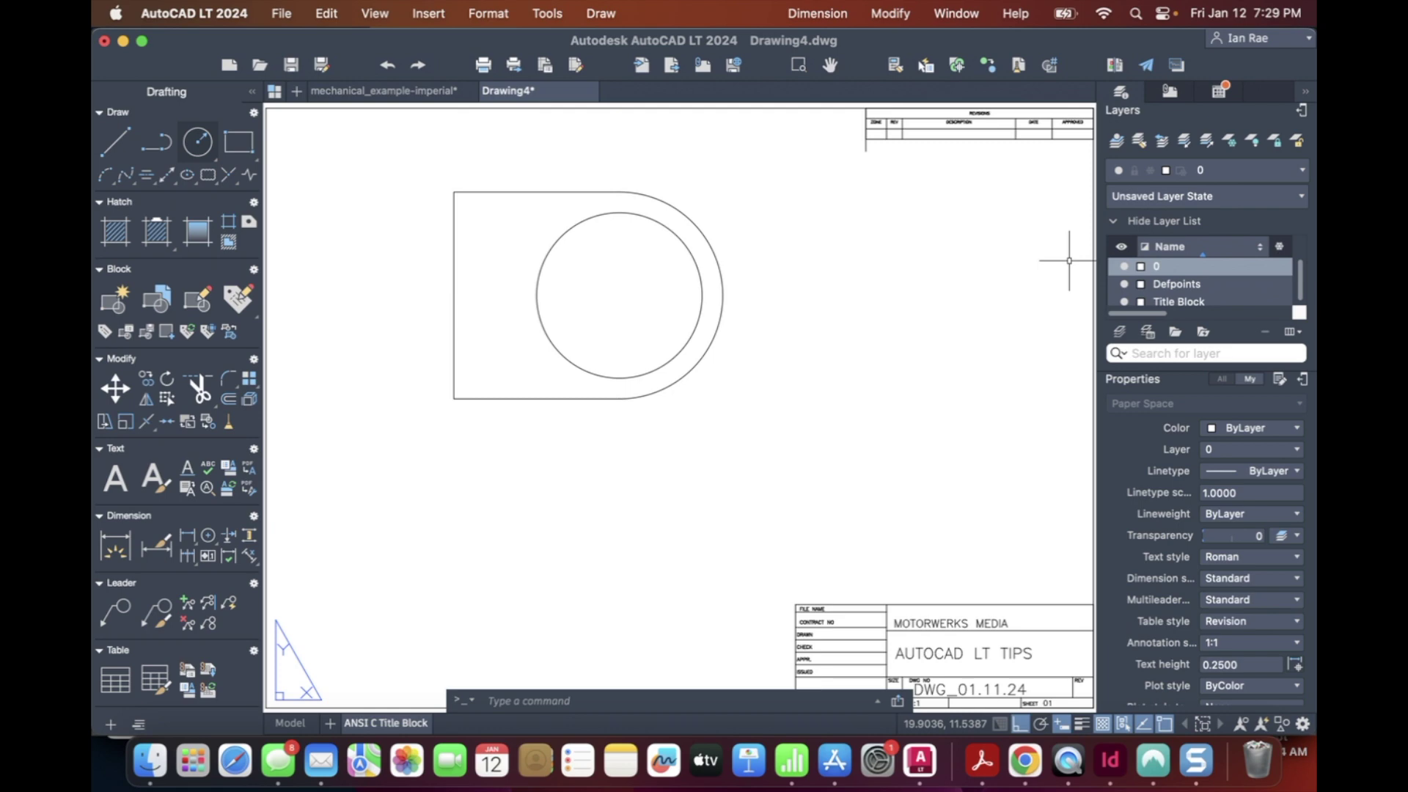
type("z")
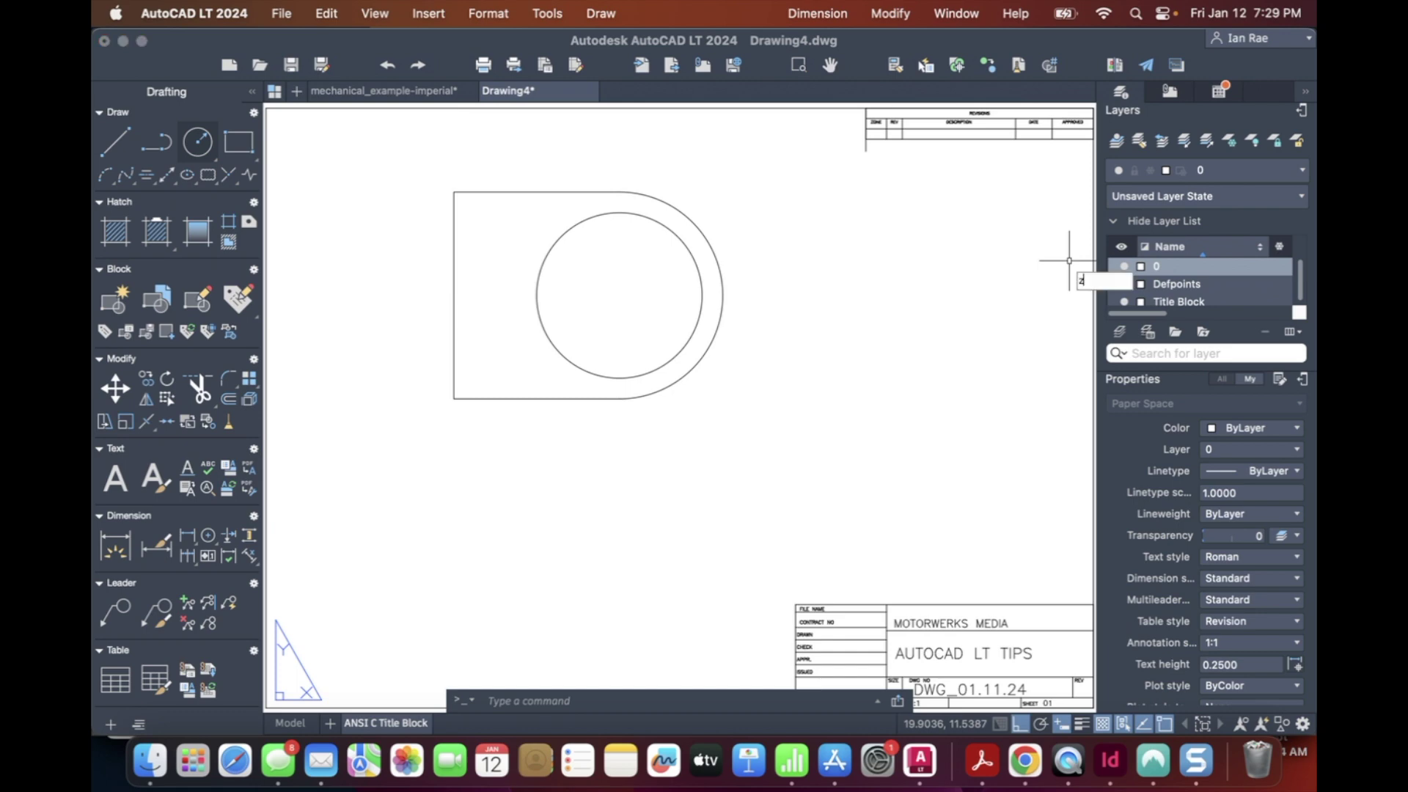
key("Return")
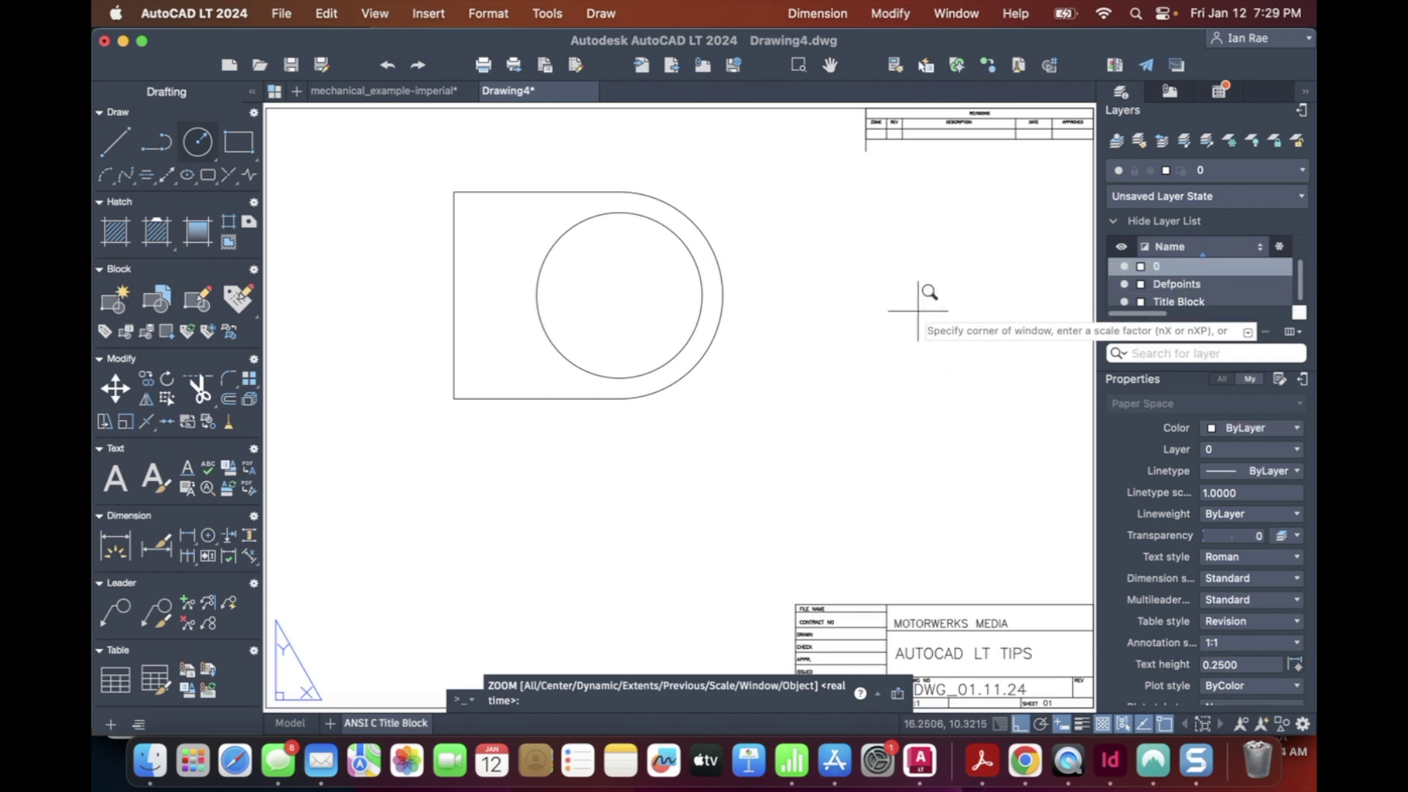
left_click(757, 240)
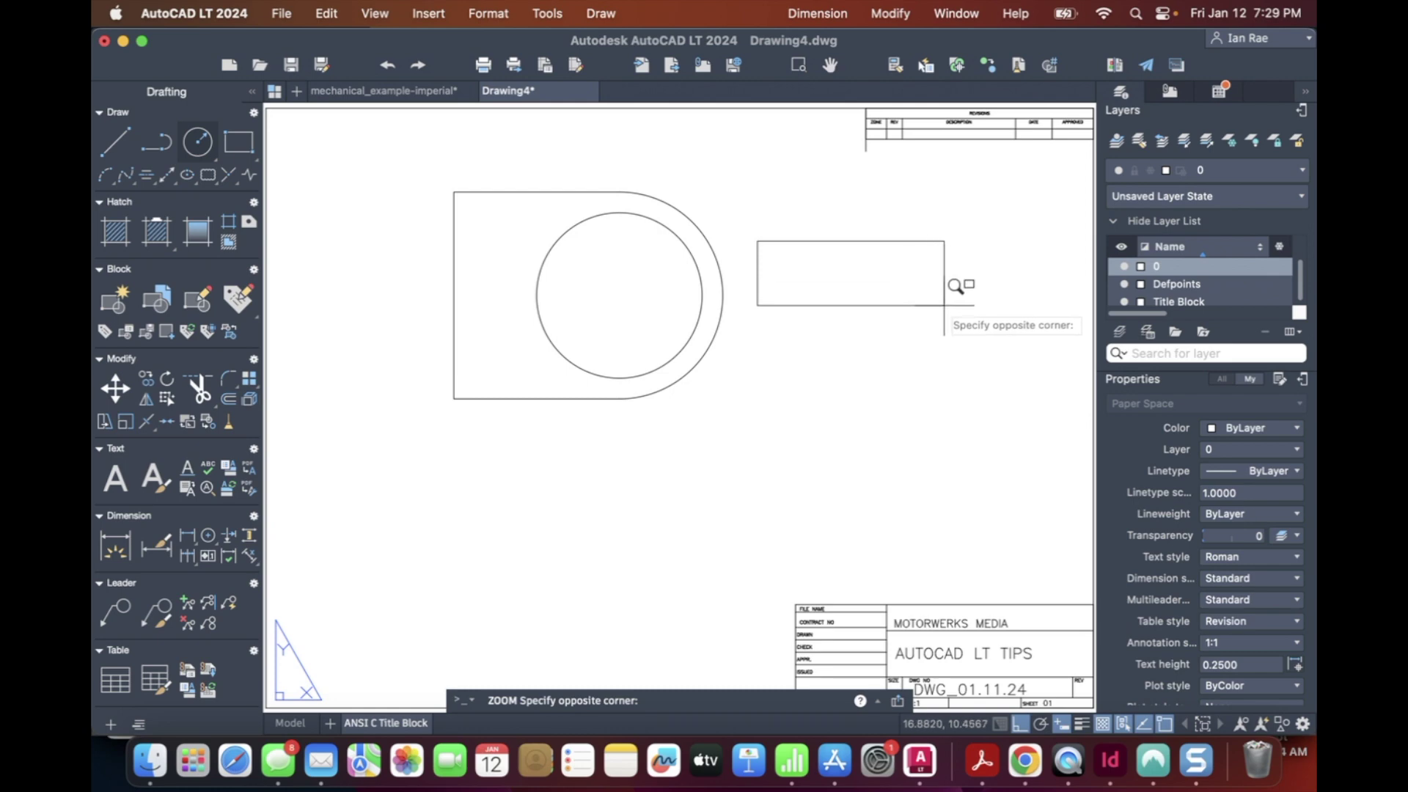
key("Escape")
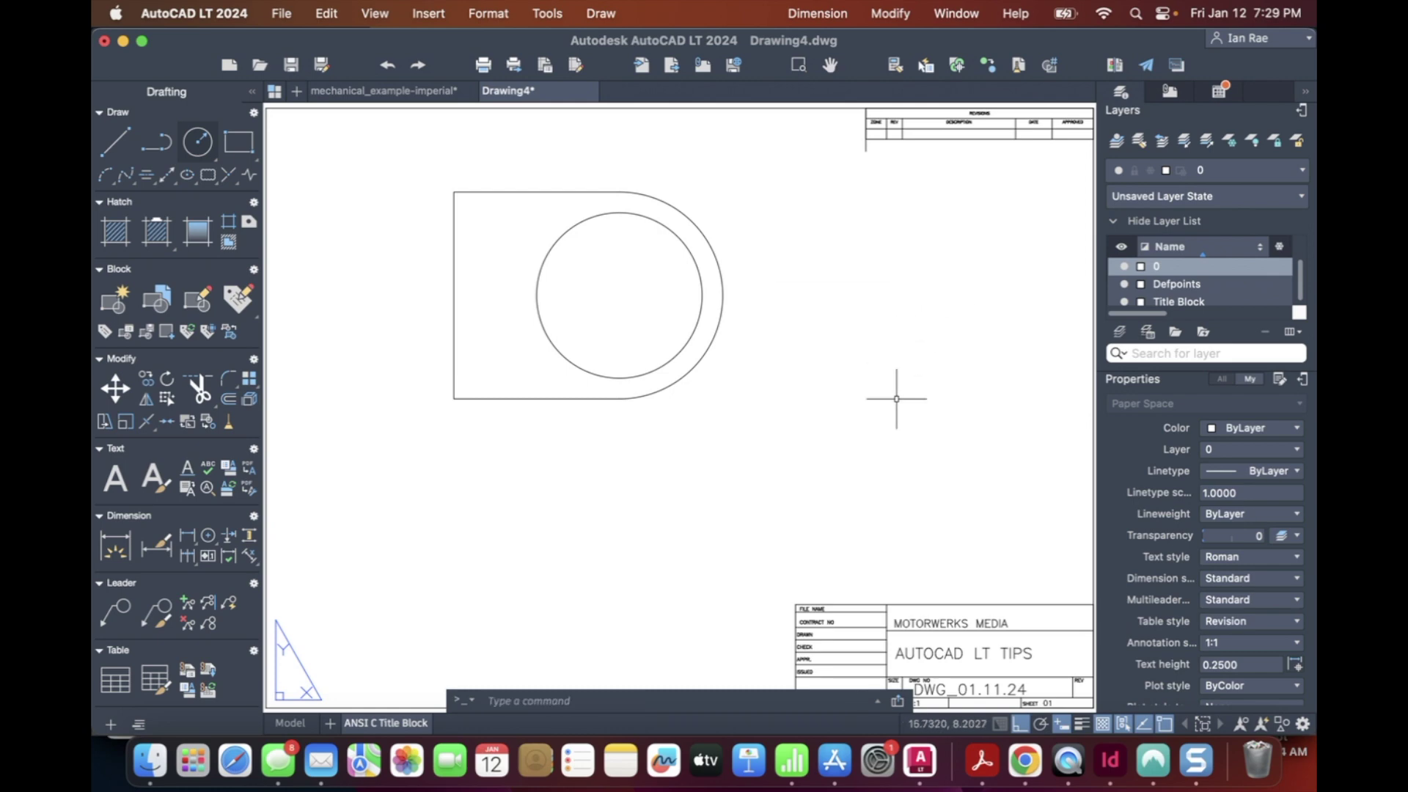
type("x")
key("Return")
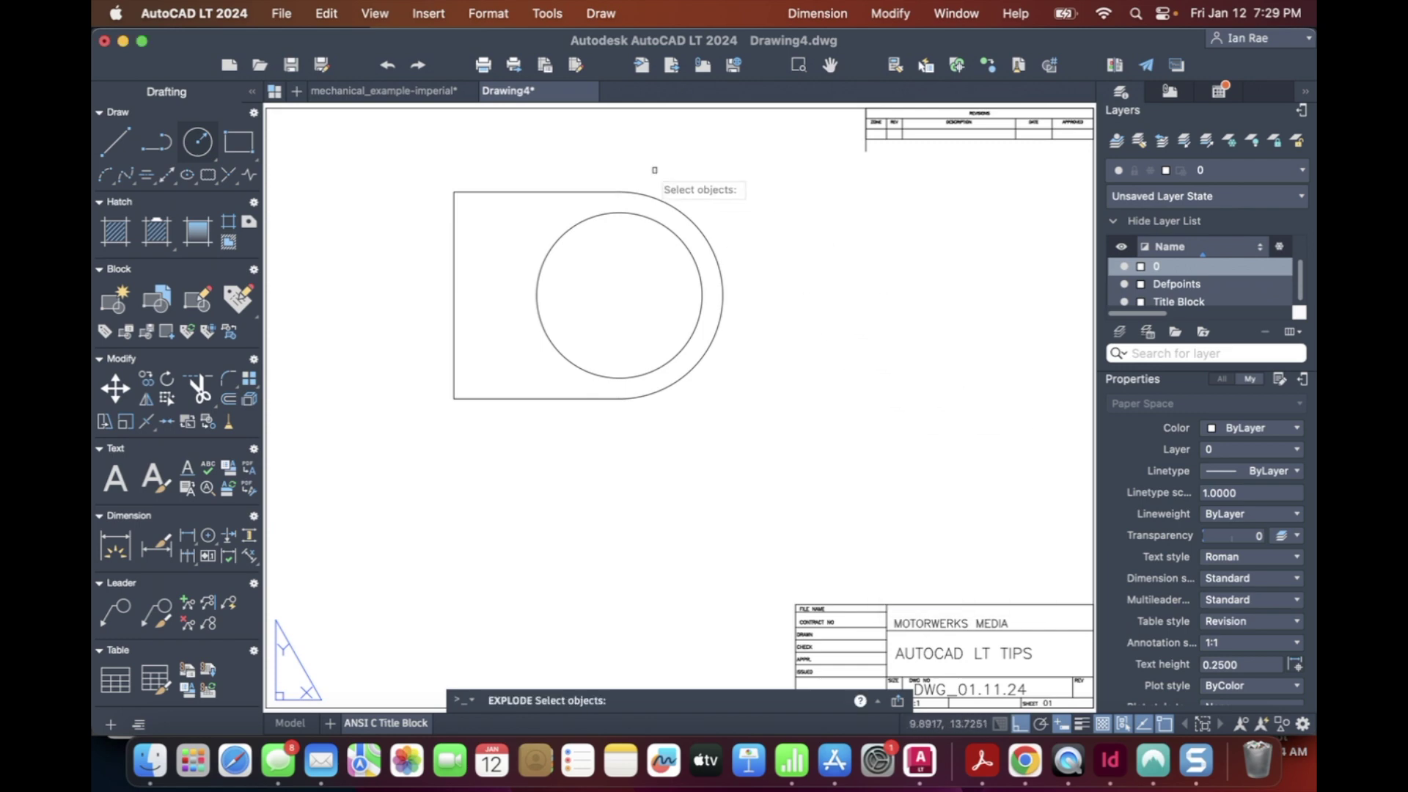
key("Escape")
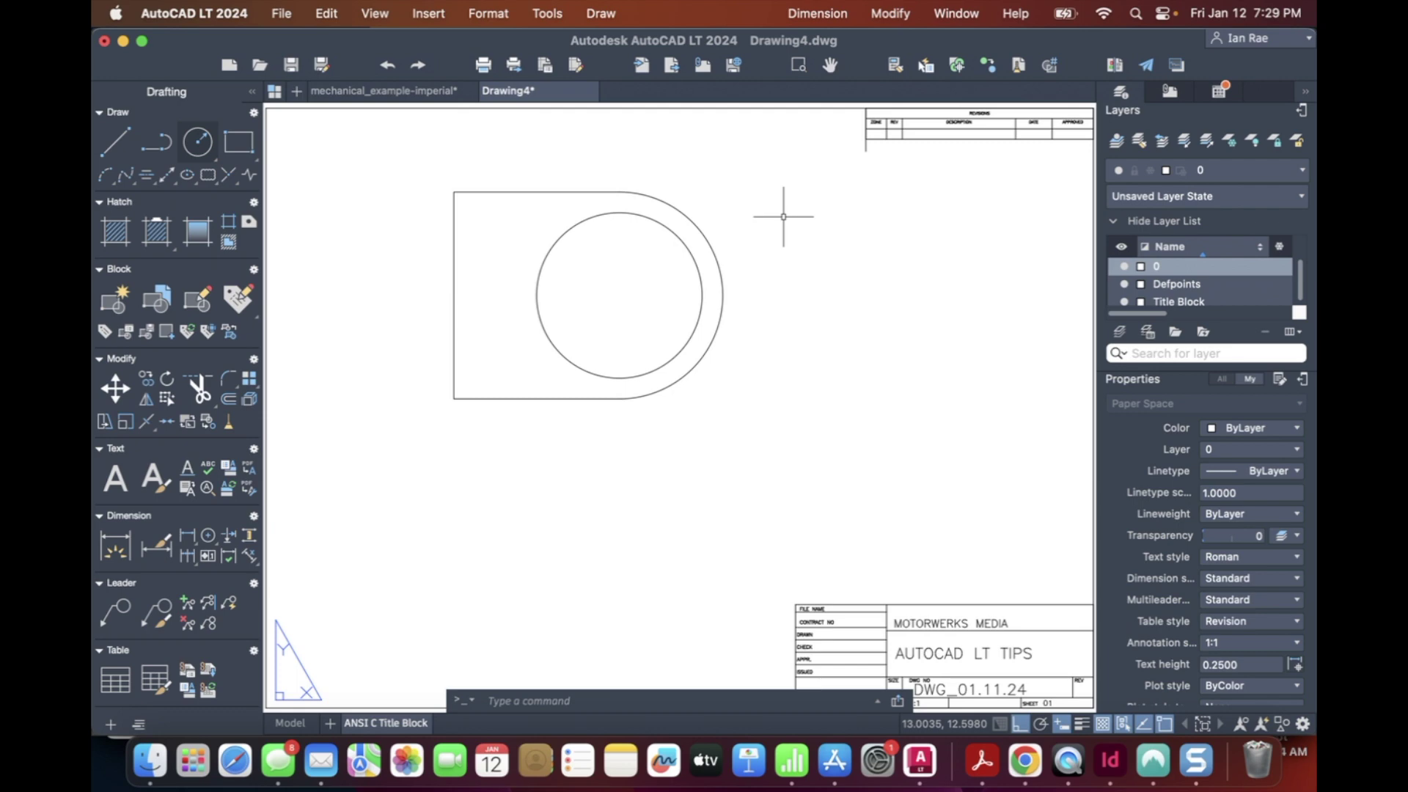
Step: Zoom with the Object option to the rounded shape and its inner circle, selecting both with a window
type("z")
key("Return")
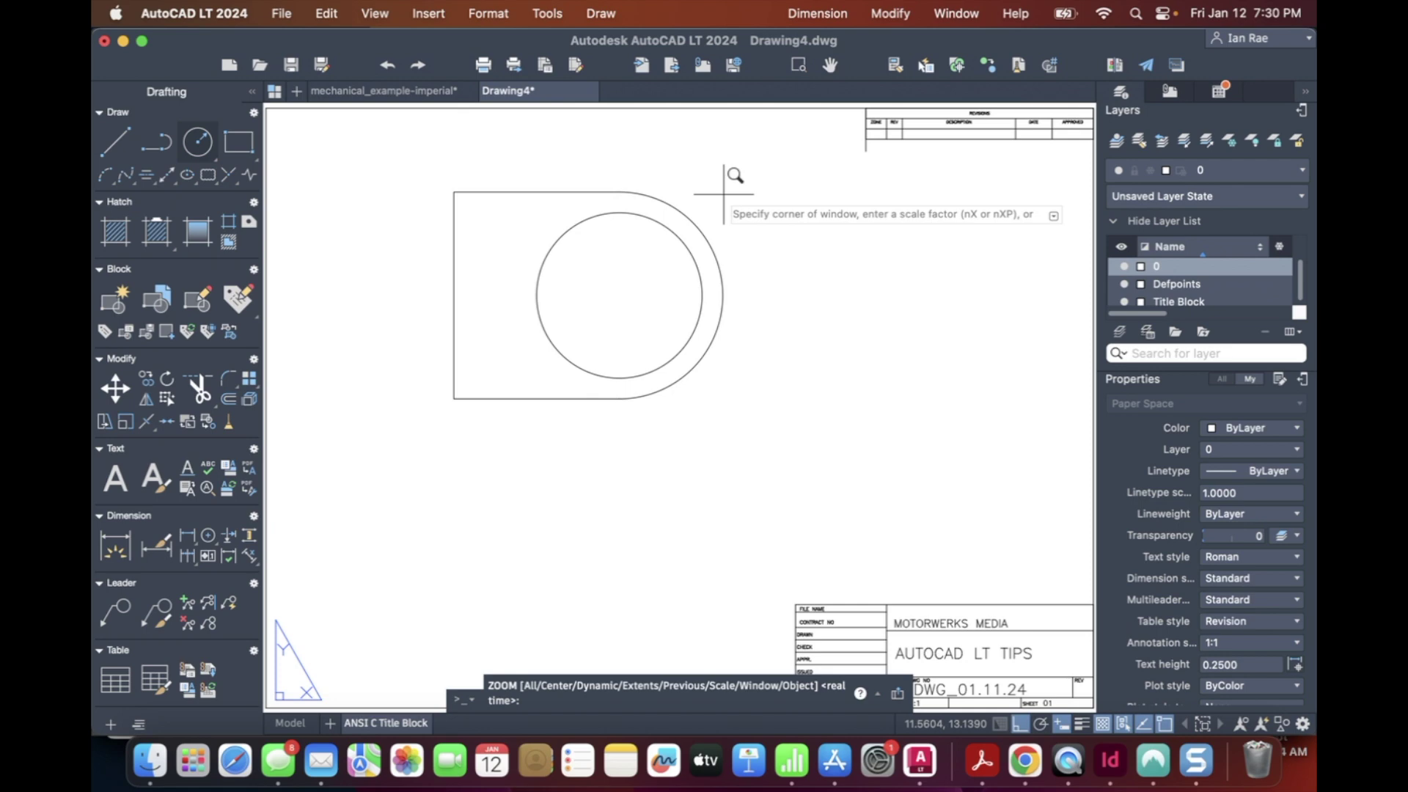
key("Down")
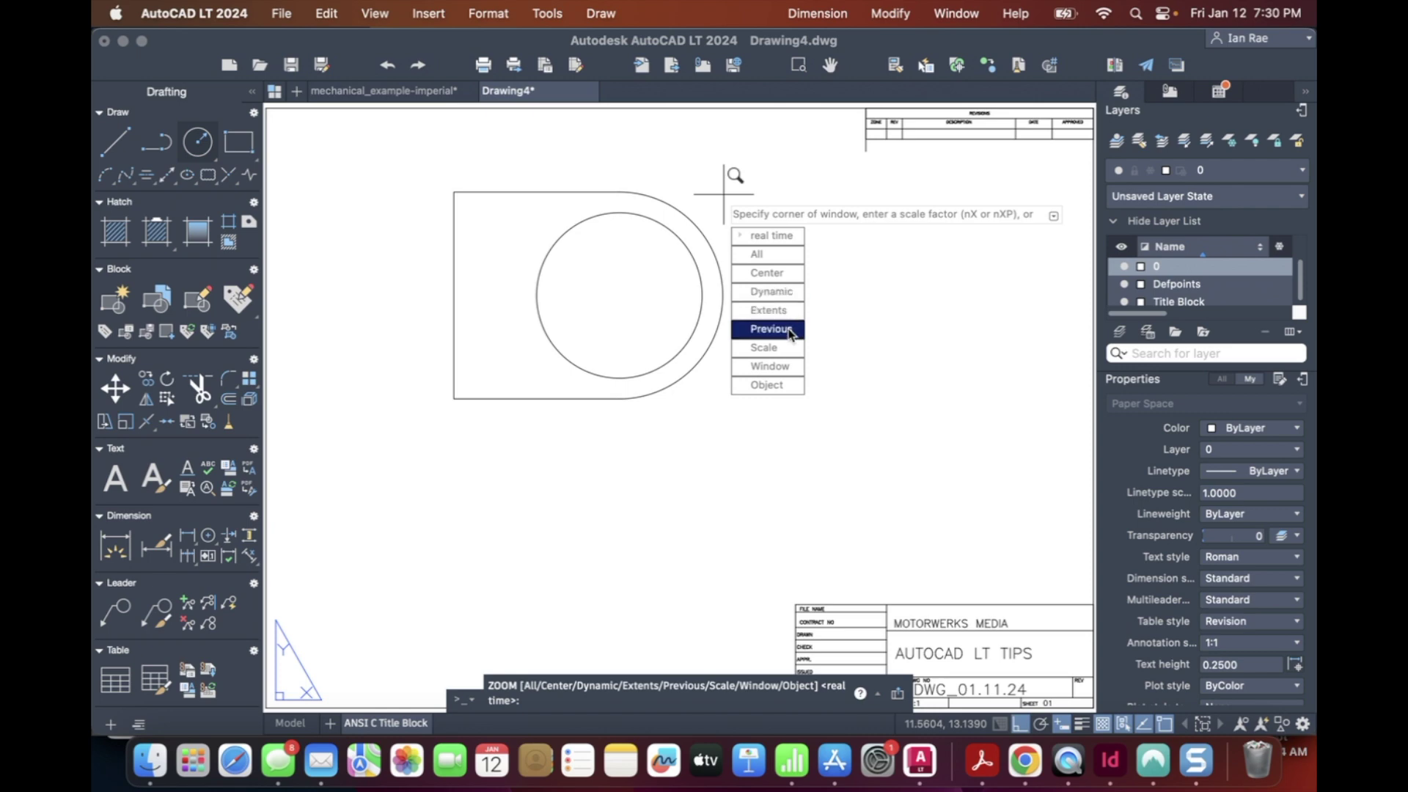
left_click(767, 385)
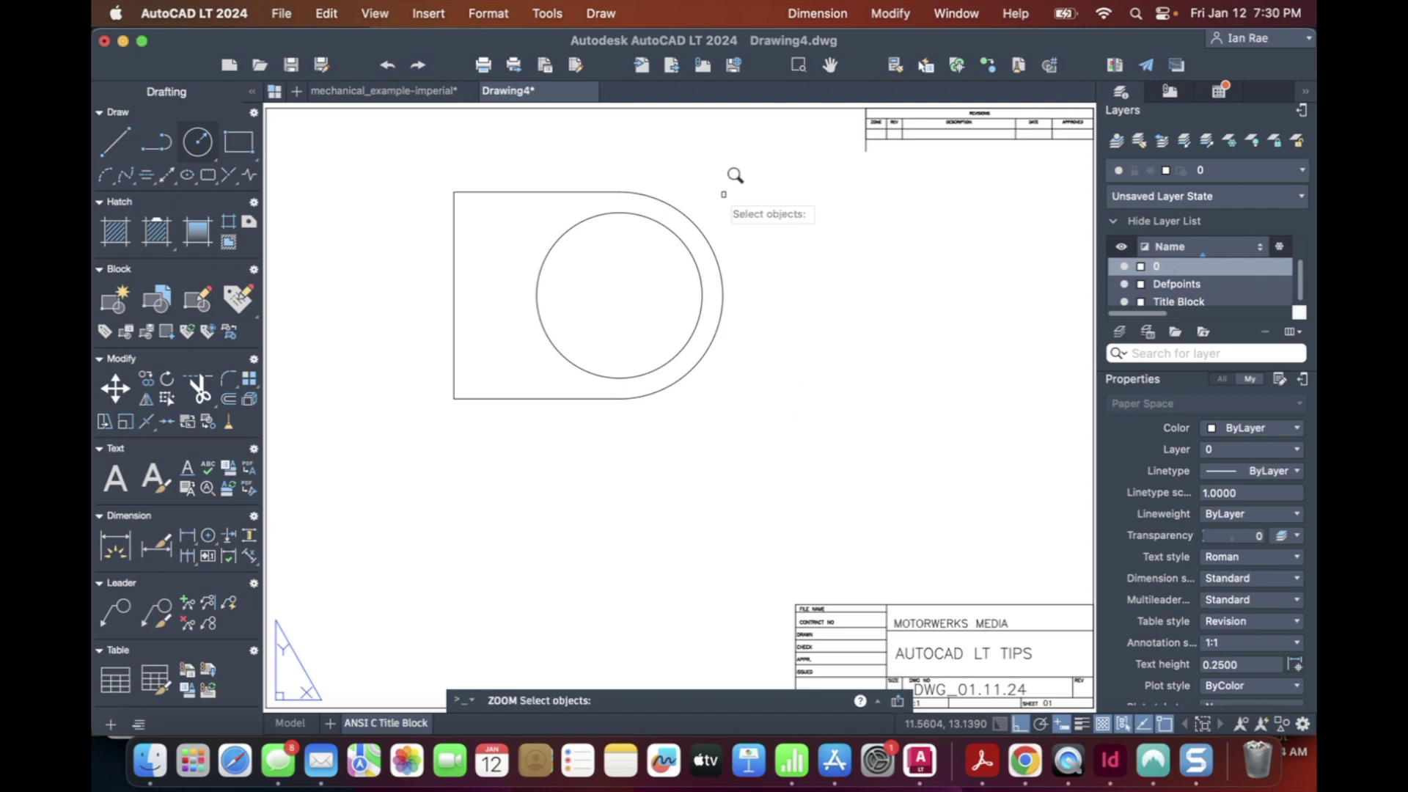
left_click(423, 161)
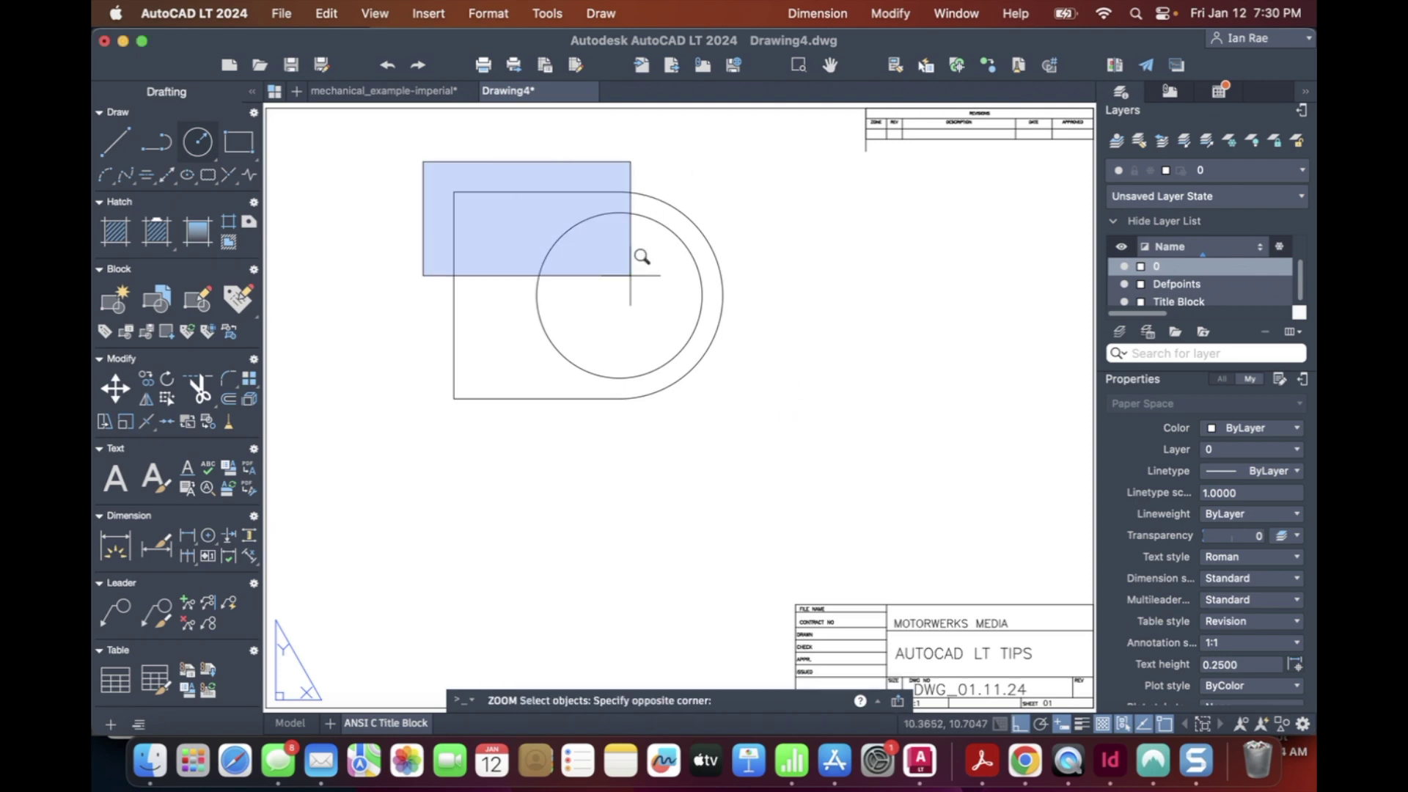
left_click(837, 429)
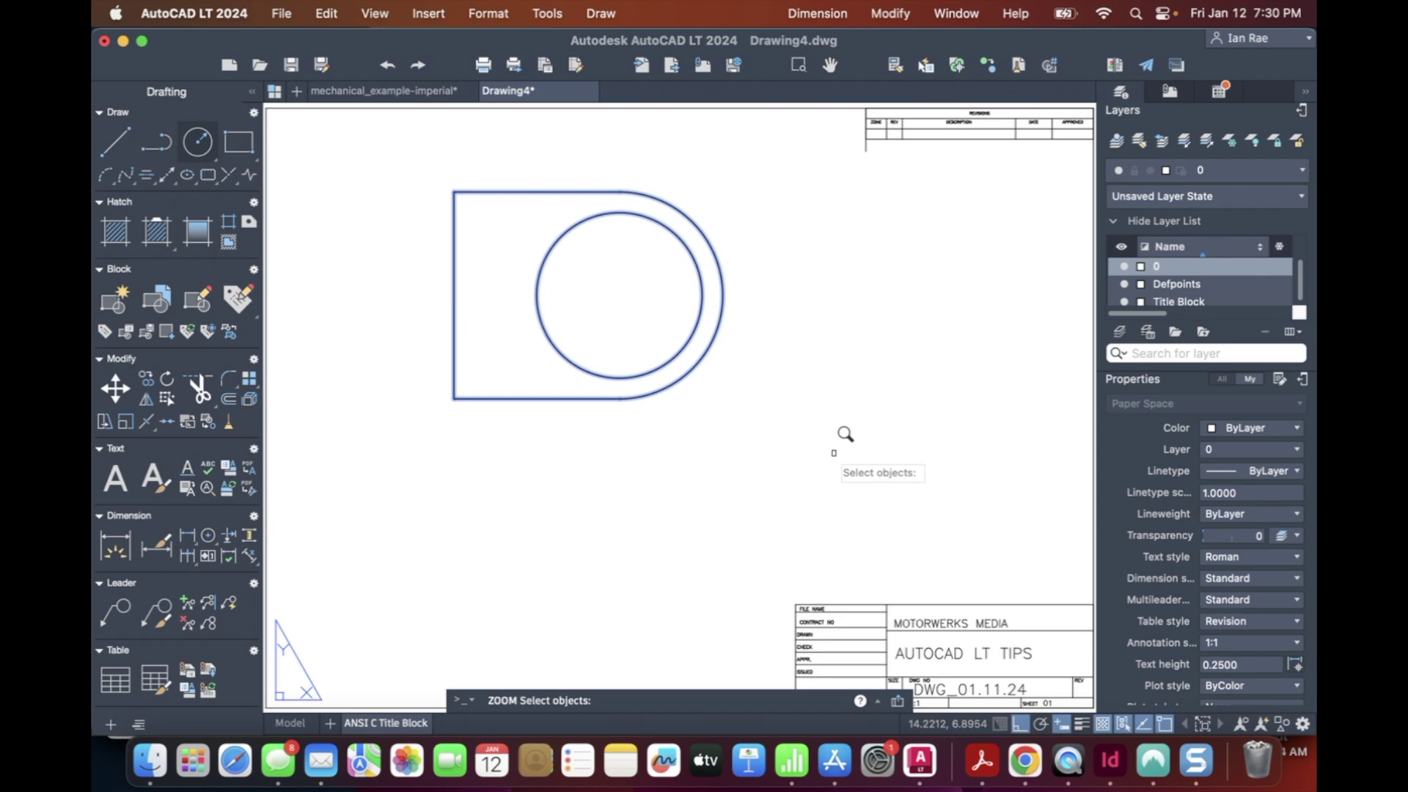
key("Return")
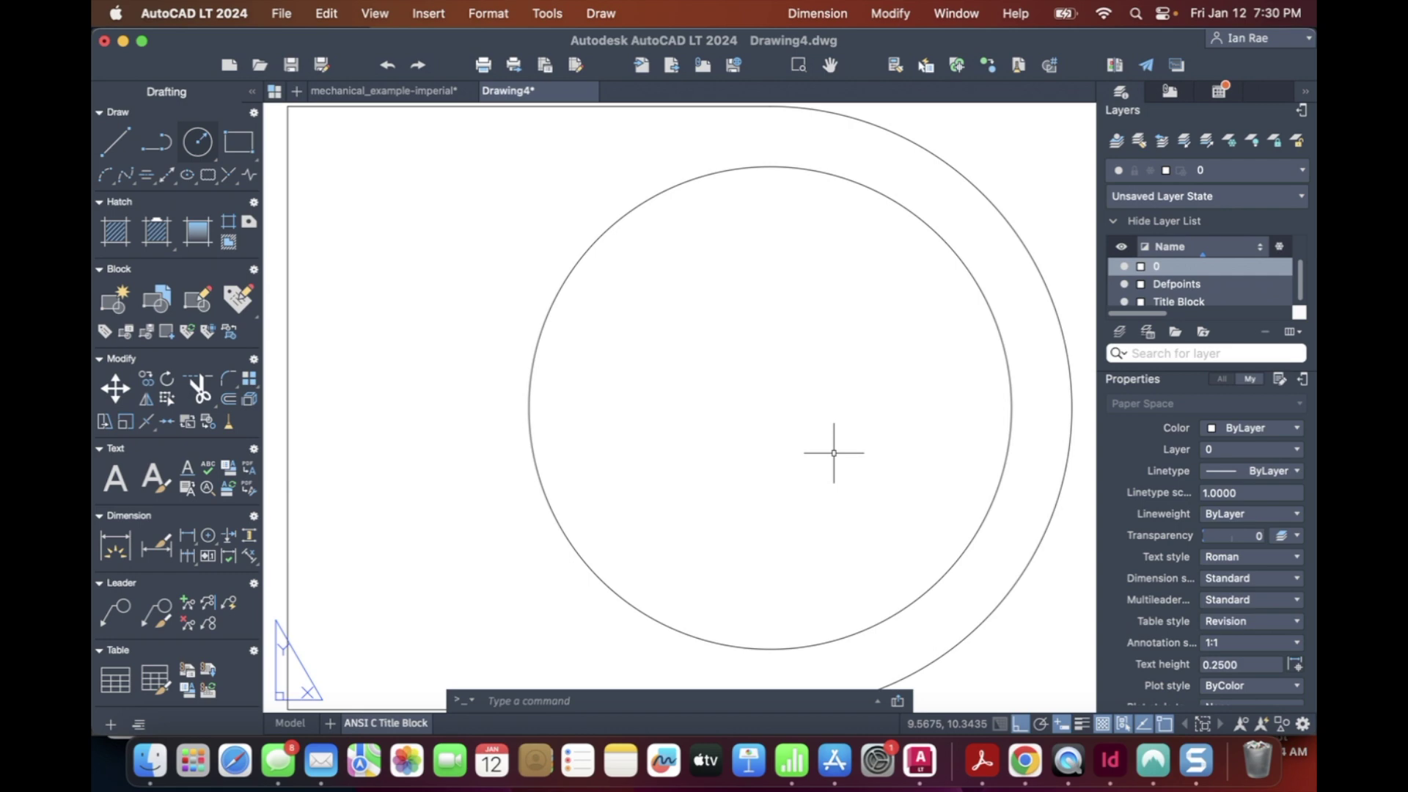
Step: Return to the previous zoom view showing the whole title block border
type("z")
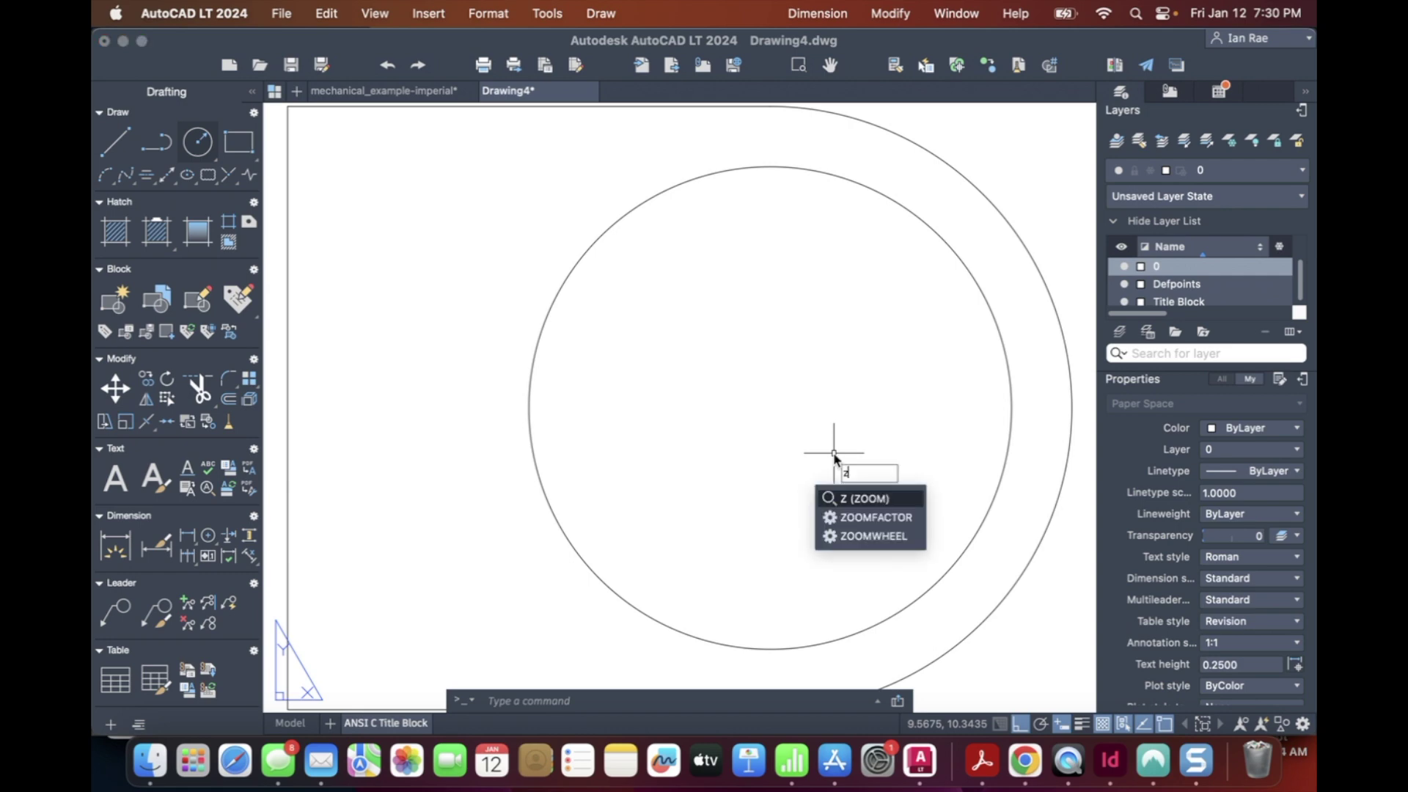
key("Return")
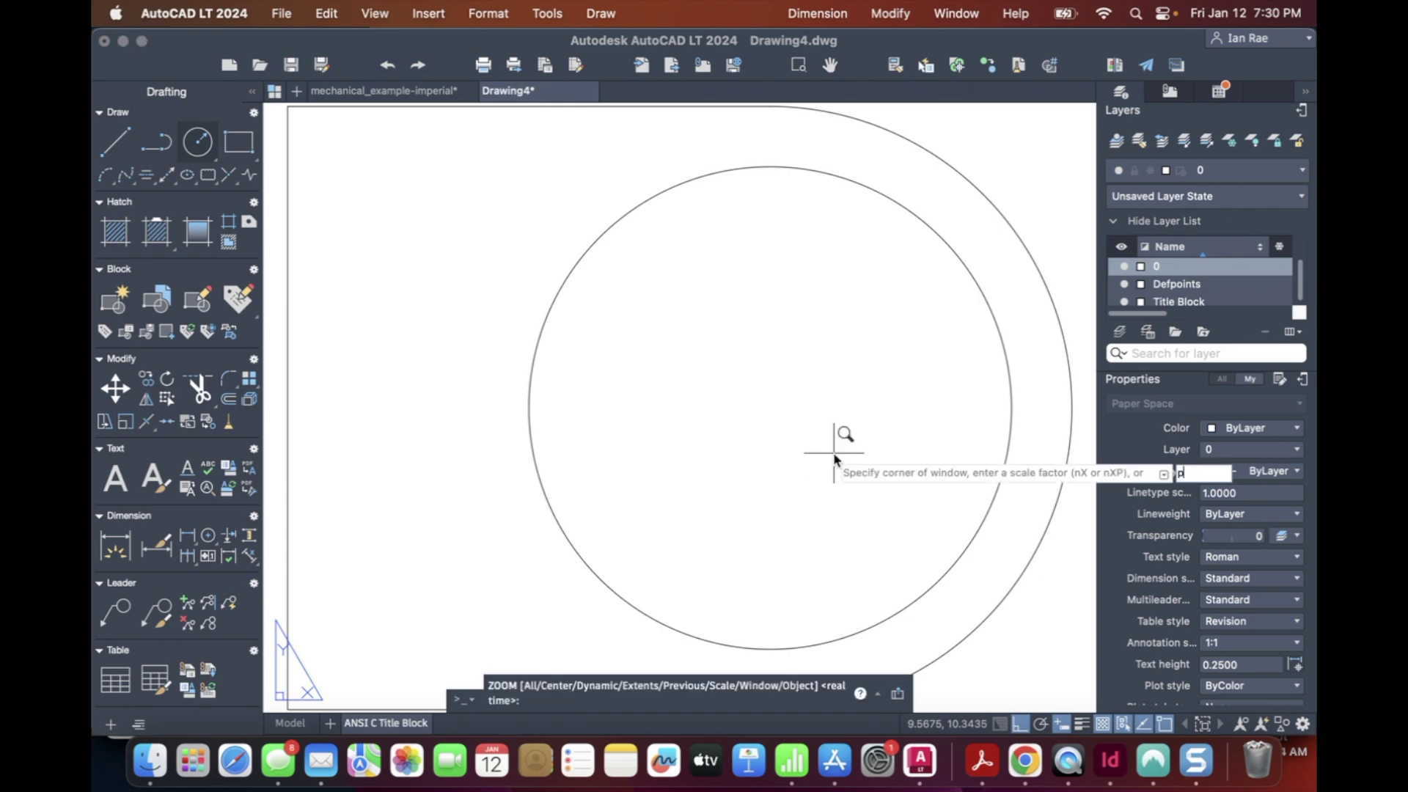
type("e")
key("Return")
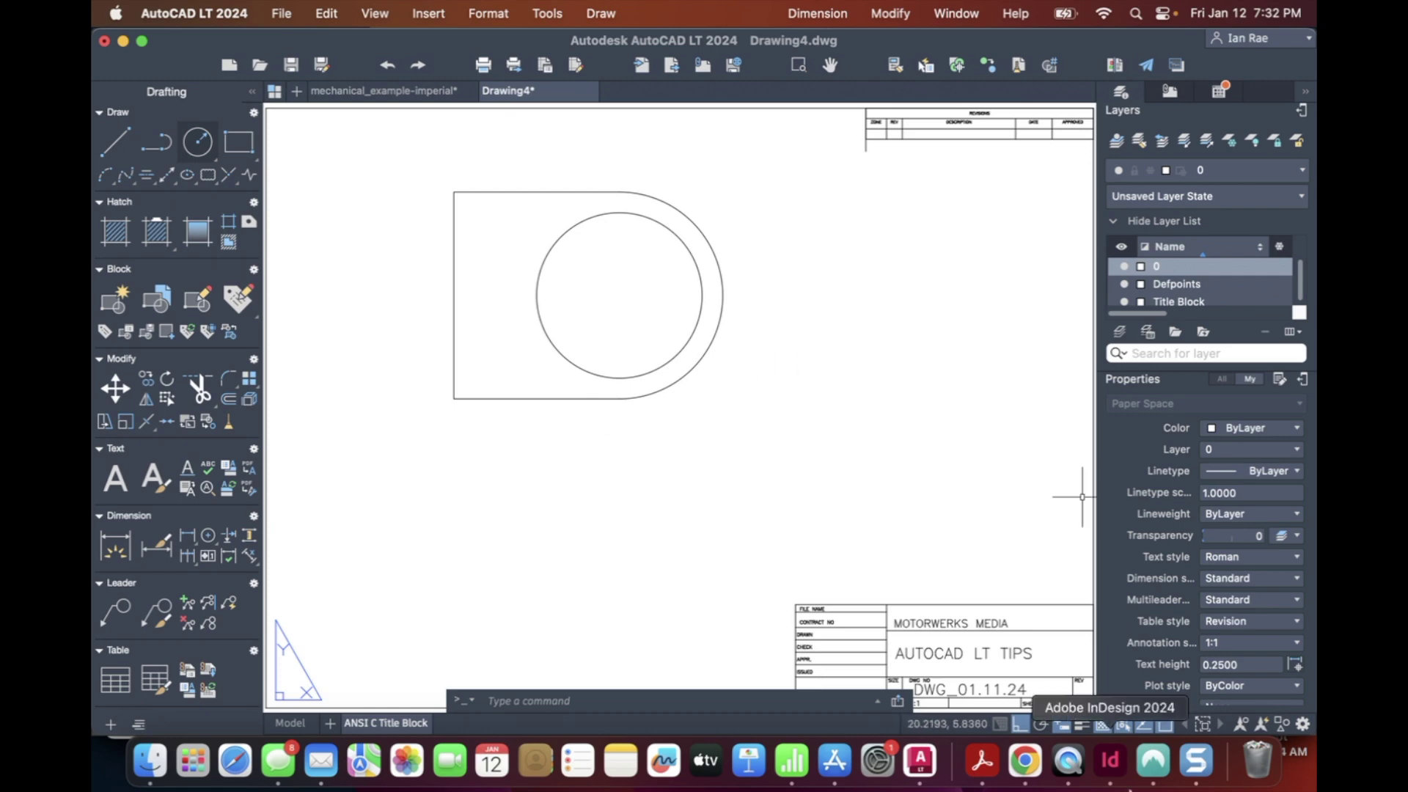
left_click(1198, 766)
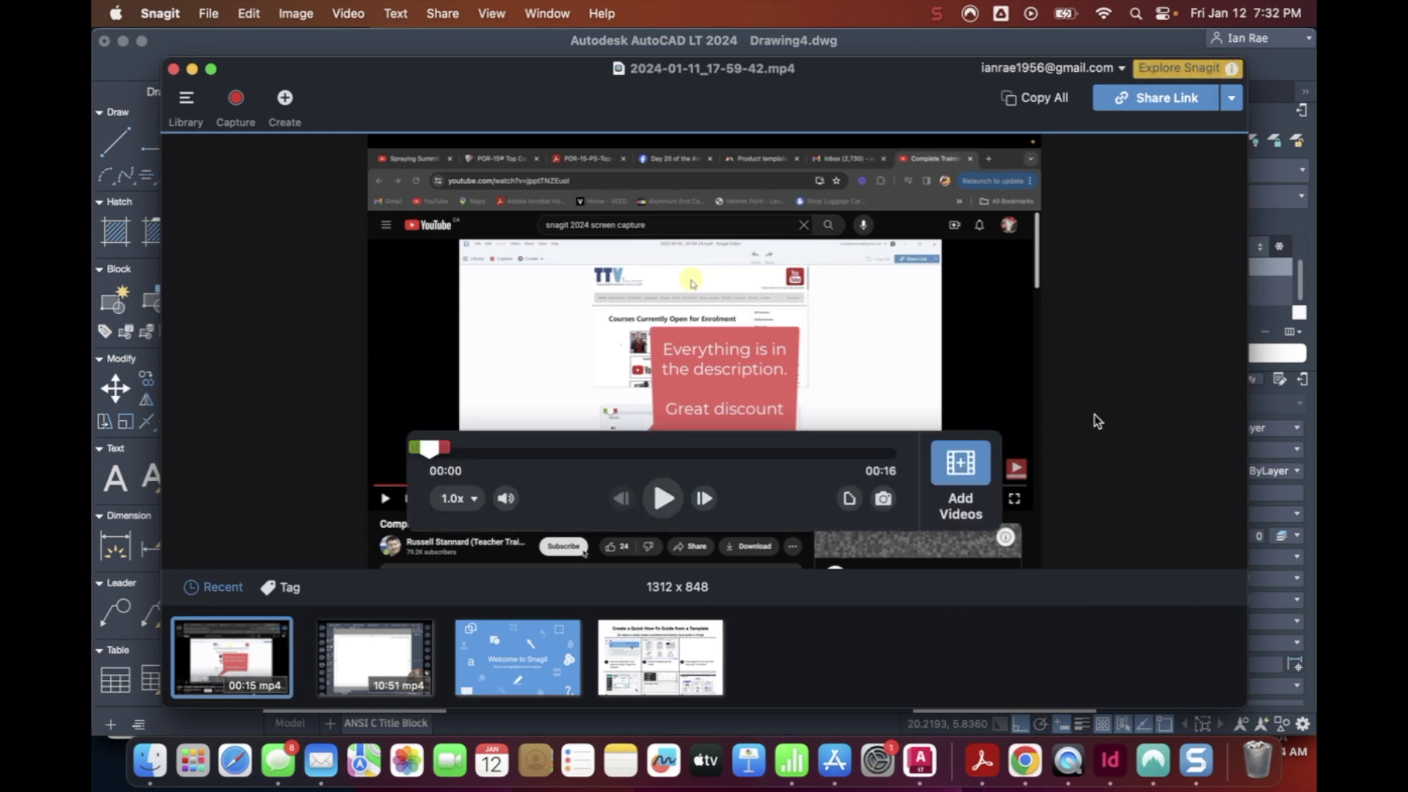
left_click(936, 13)
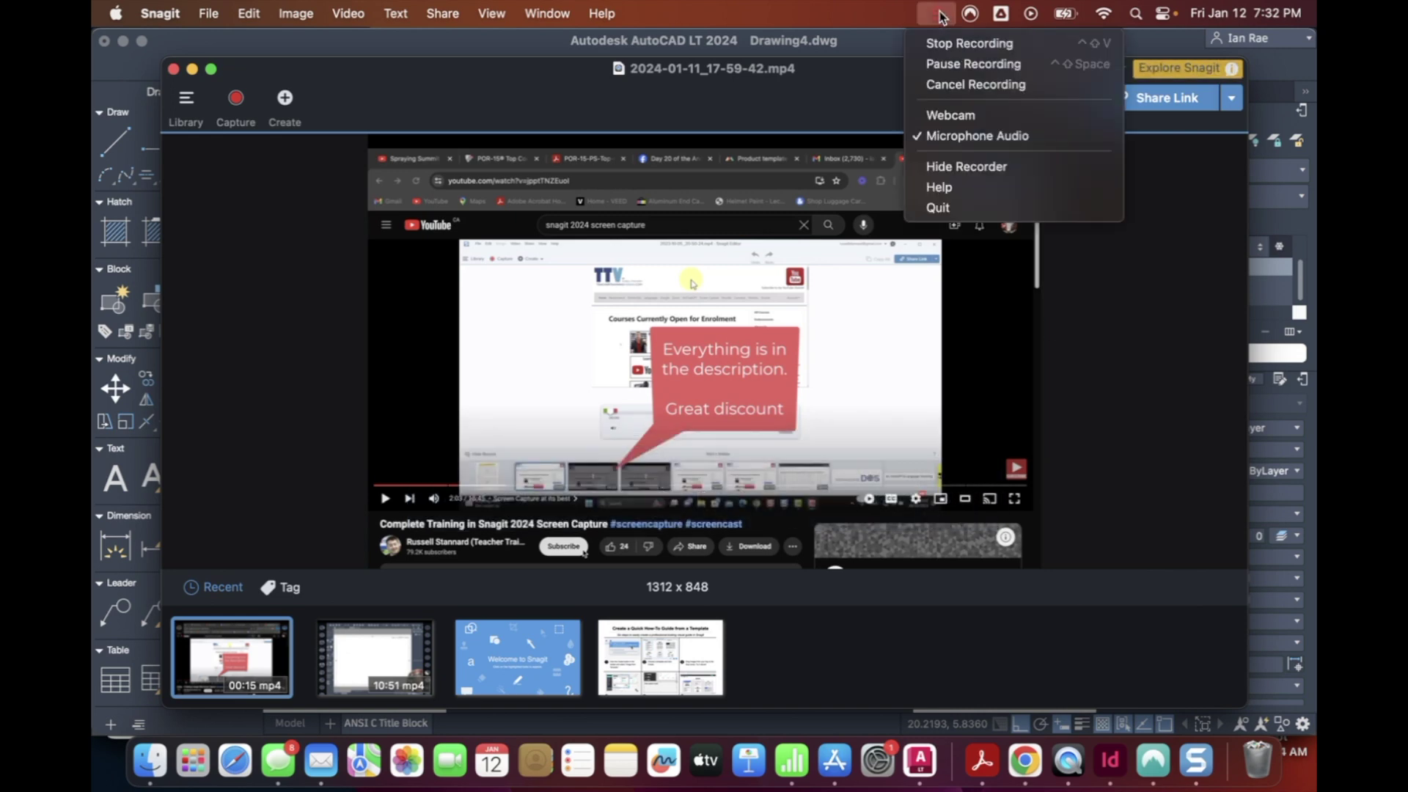